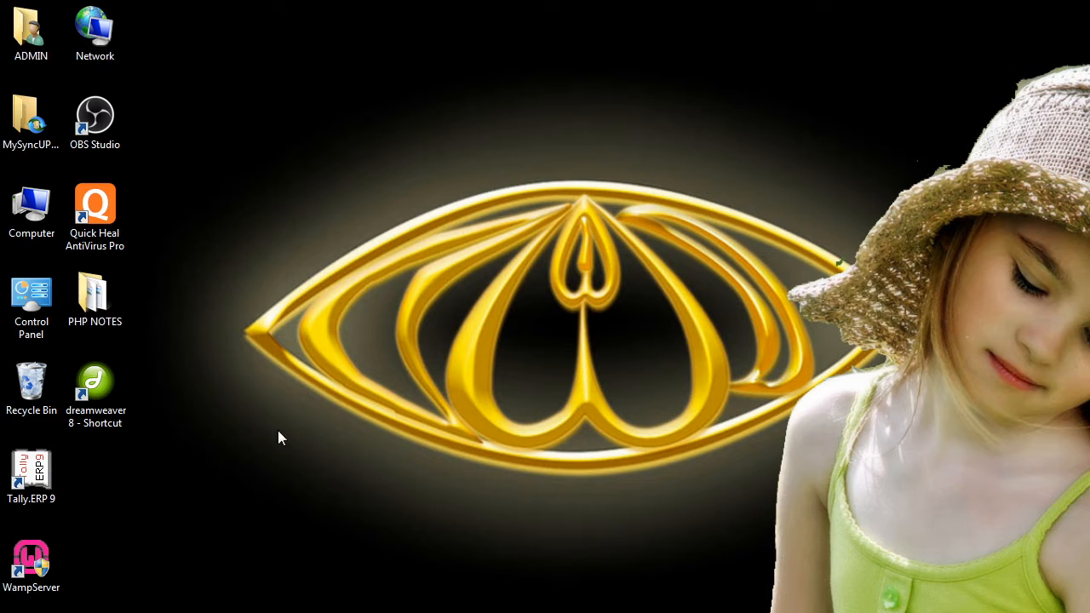
Step: Launch Tally.ERP 9 in Educational Mode, loading company T & A at the Gateway of Tally
click(30, 483)
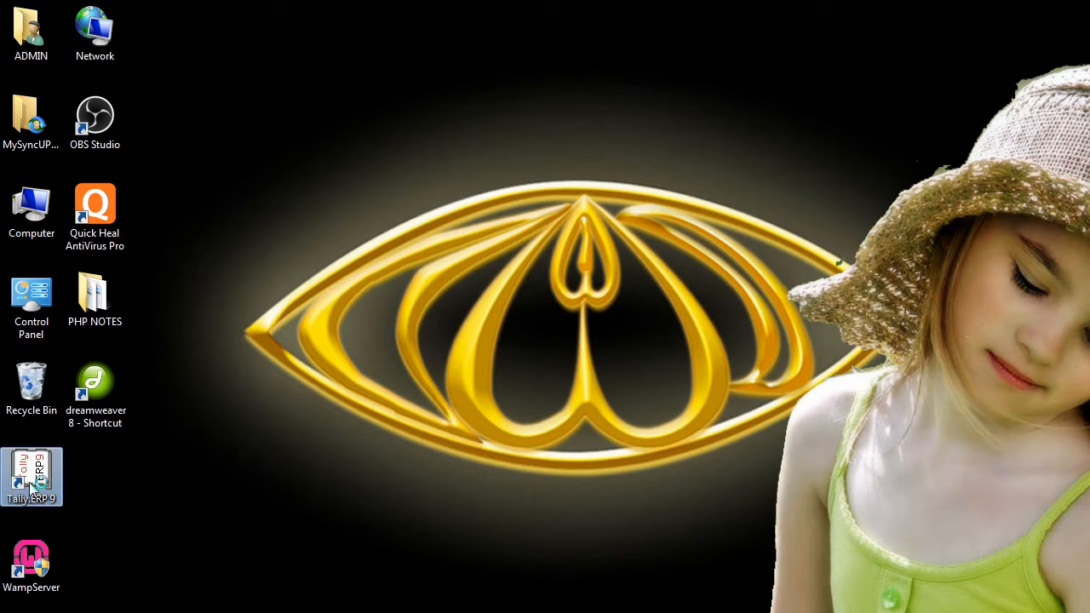
double_click(29, 485)
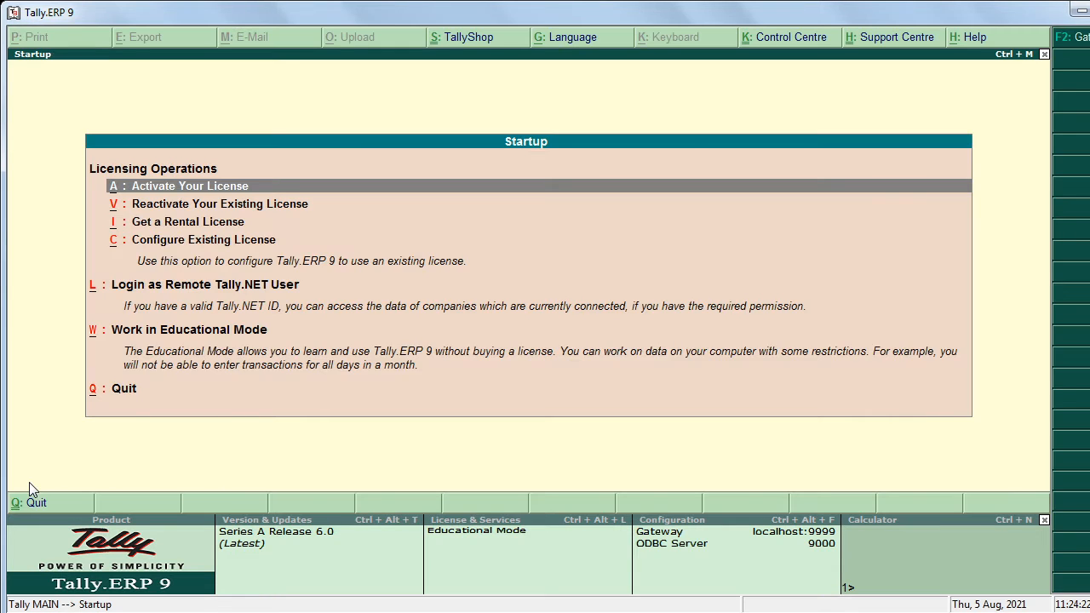
click(213, 332)
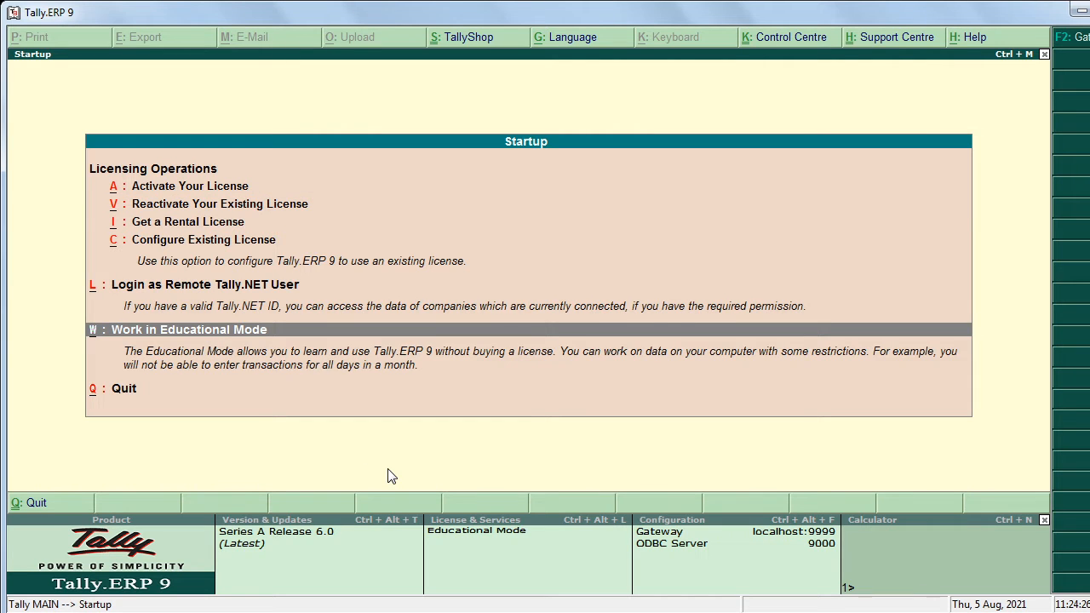
key(Return)
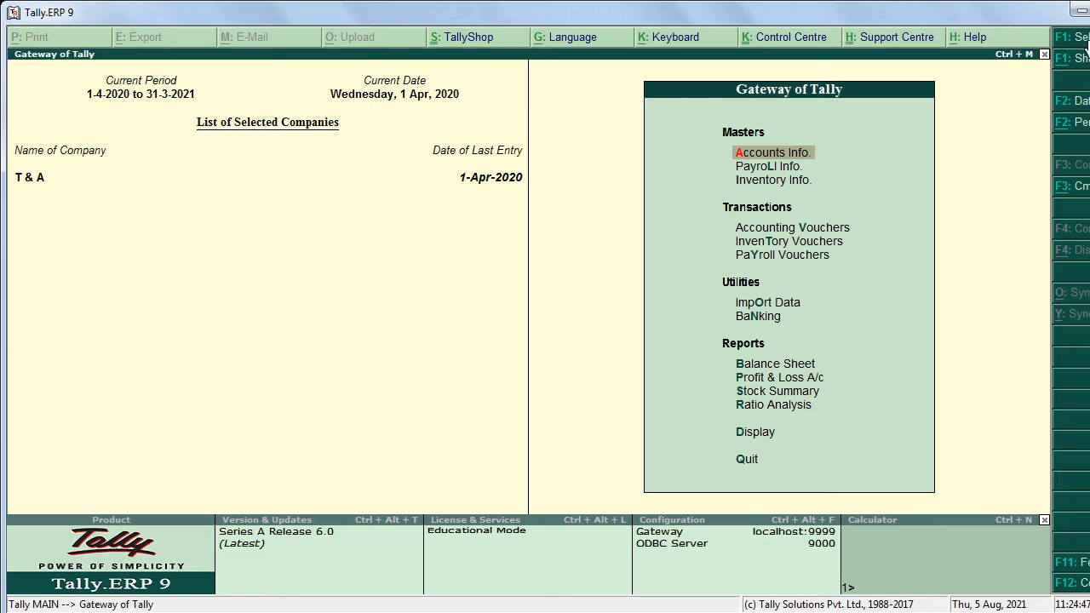
Step: Open Company Info. with Alt+F3 and choose Create Company
key(alt+F3)
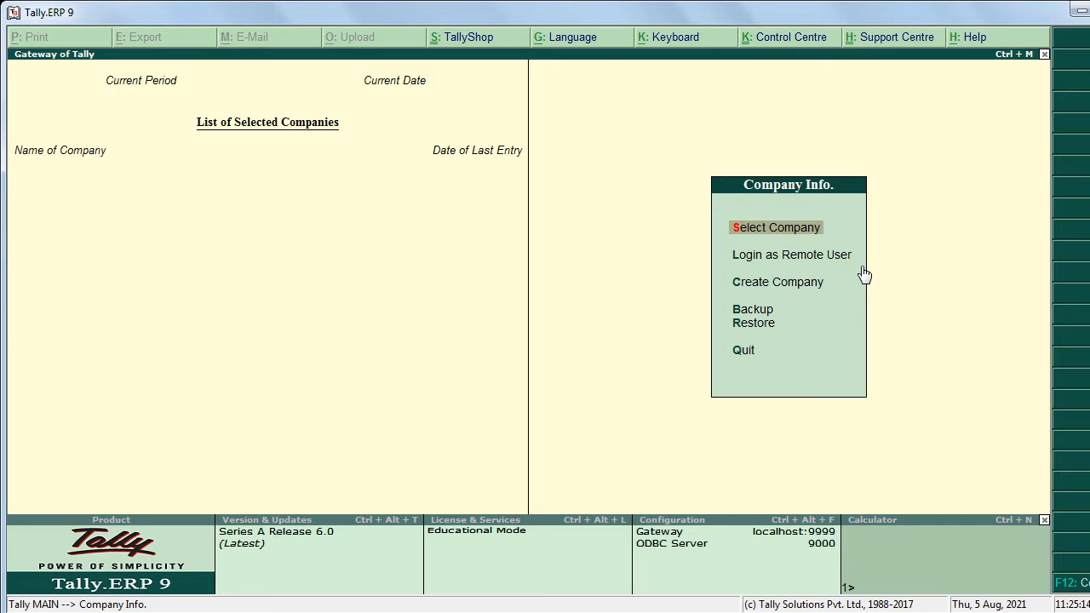
key(Escape)
key(Escape)
click(784, 286)
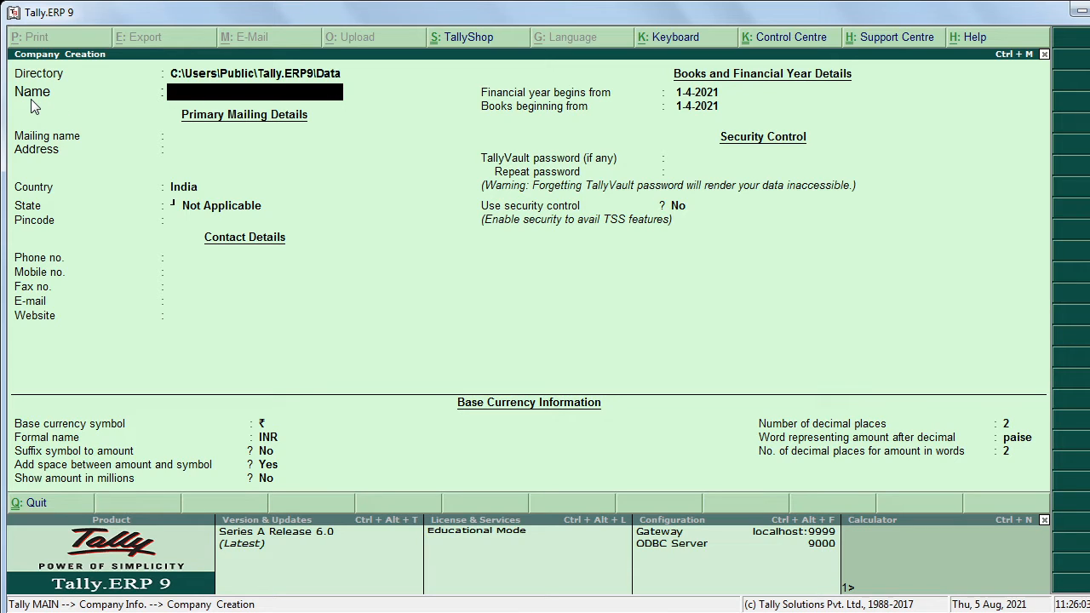
Step: Name the company Deepa Marking Company with mailing name DMC
text(Deepa Marking)
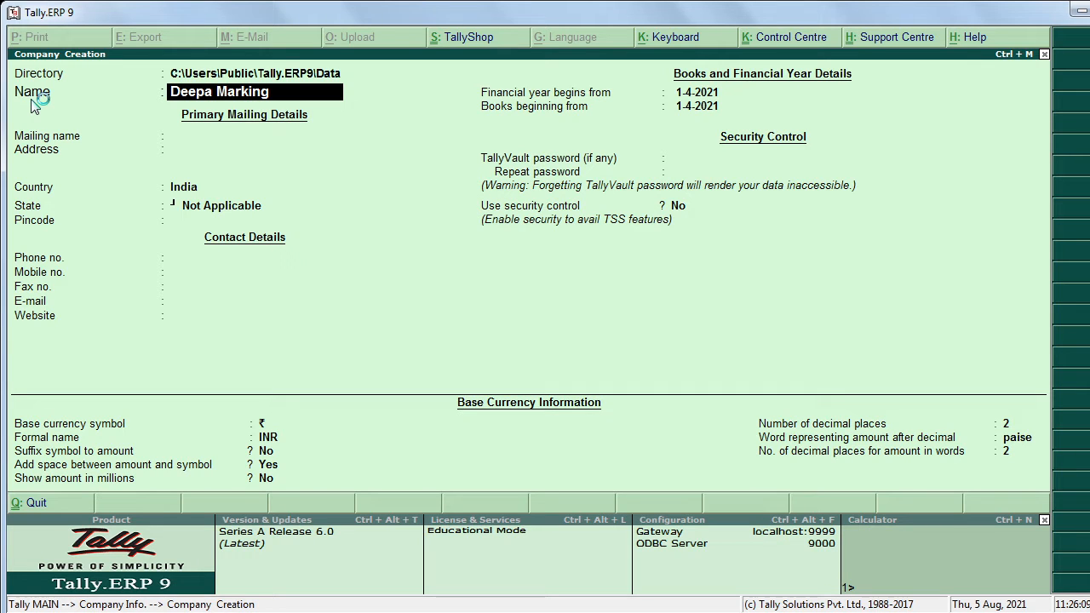
text( Company)
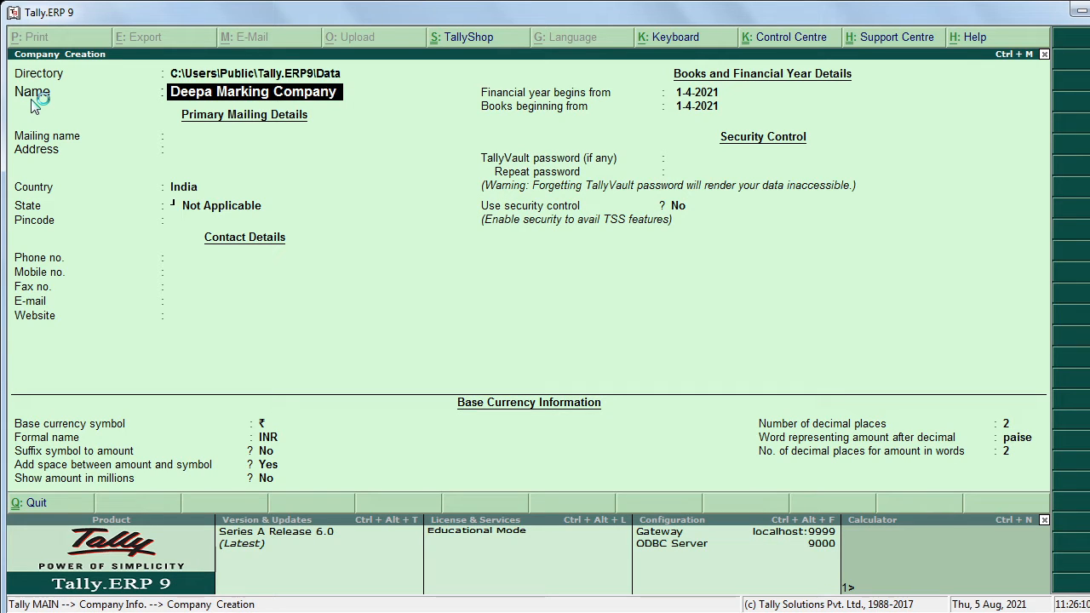
key(Return)
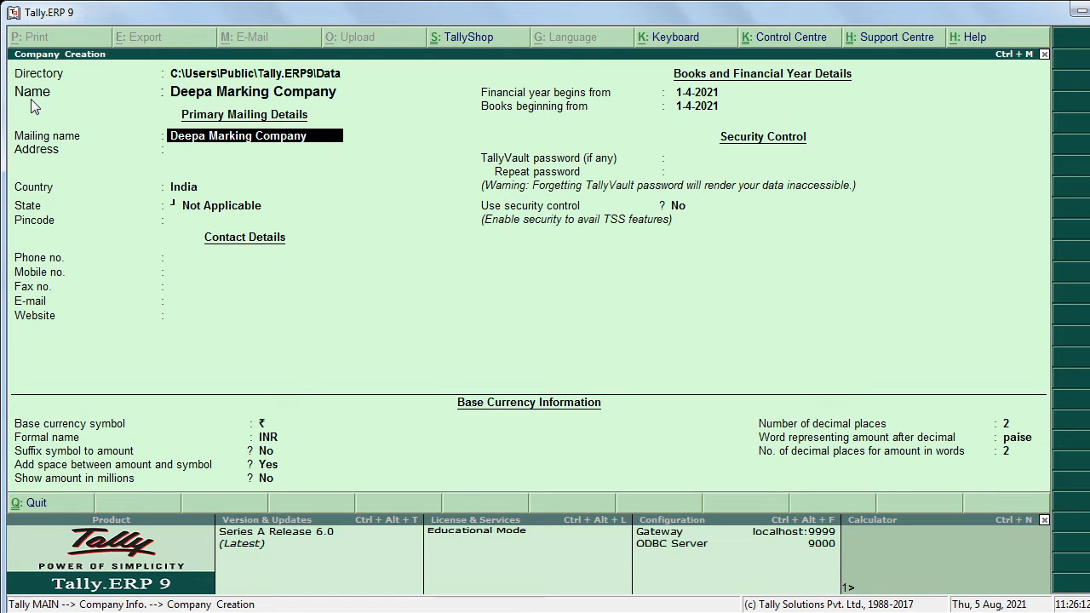
click(195, 143)
text(D)
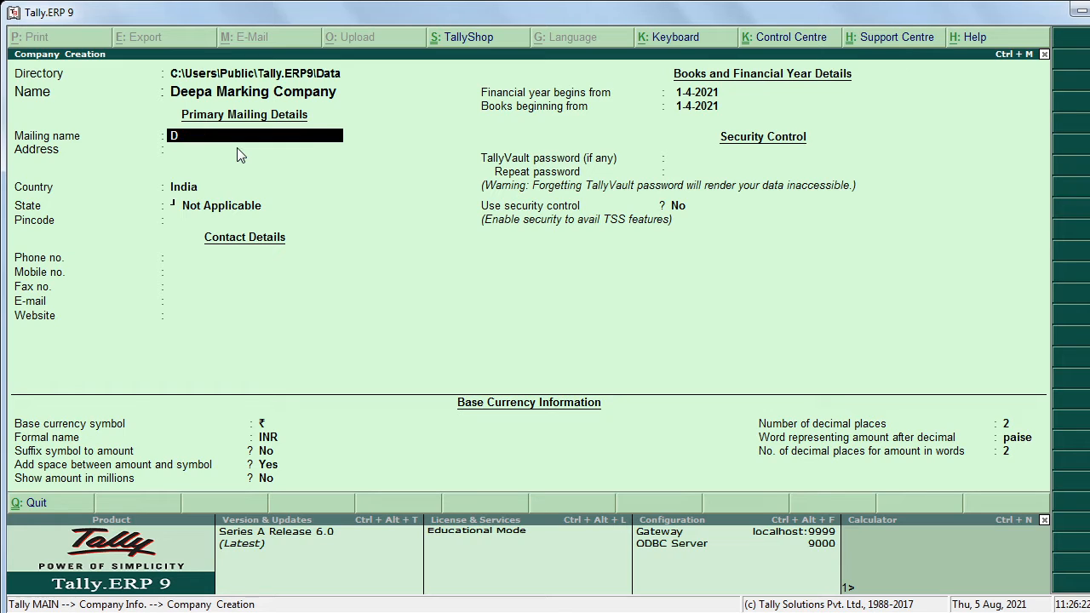
text(MC)
key(Return)
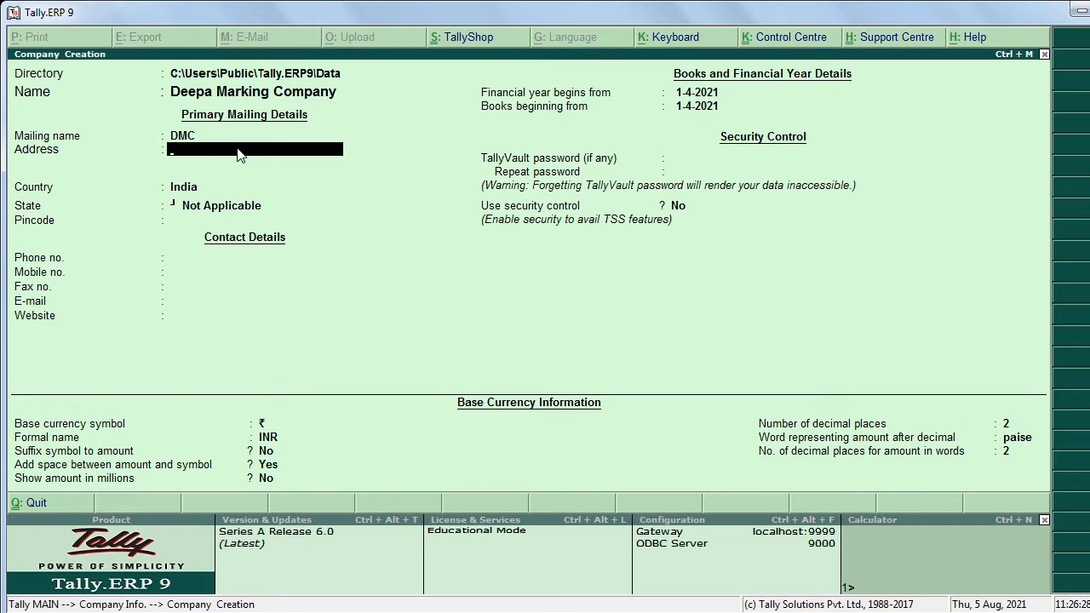
Step: Enter the company's address, keep country India and set state Maharashtra
text(Seminar Hills, Nagpur)
key(Return)
key(Return)
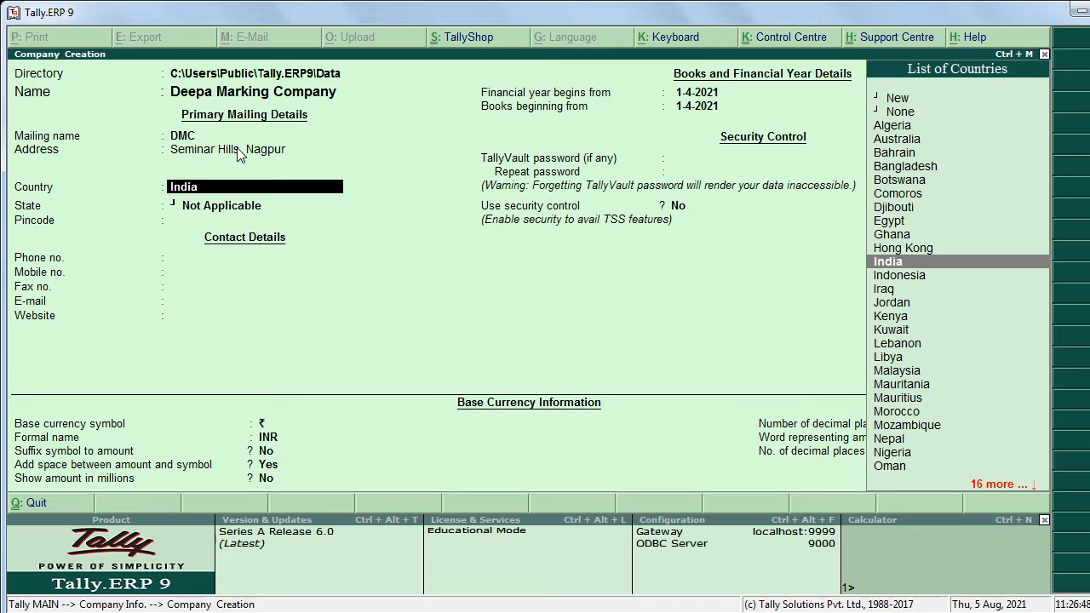
key(Return)
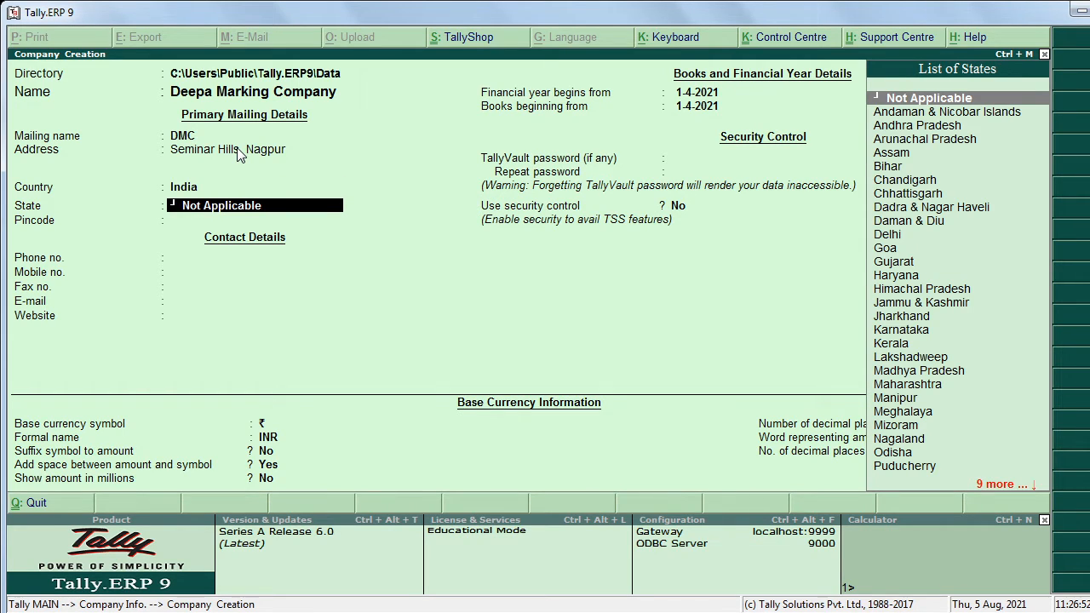
text(Mah)
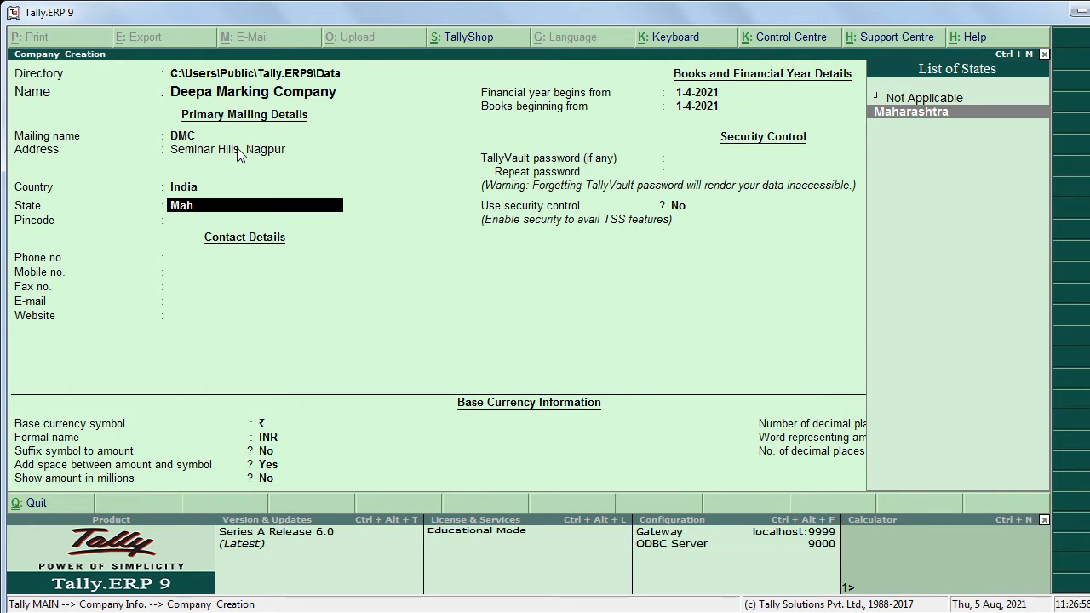
key(Return)
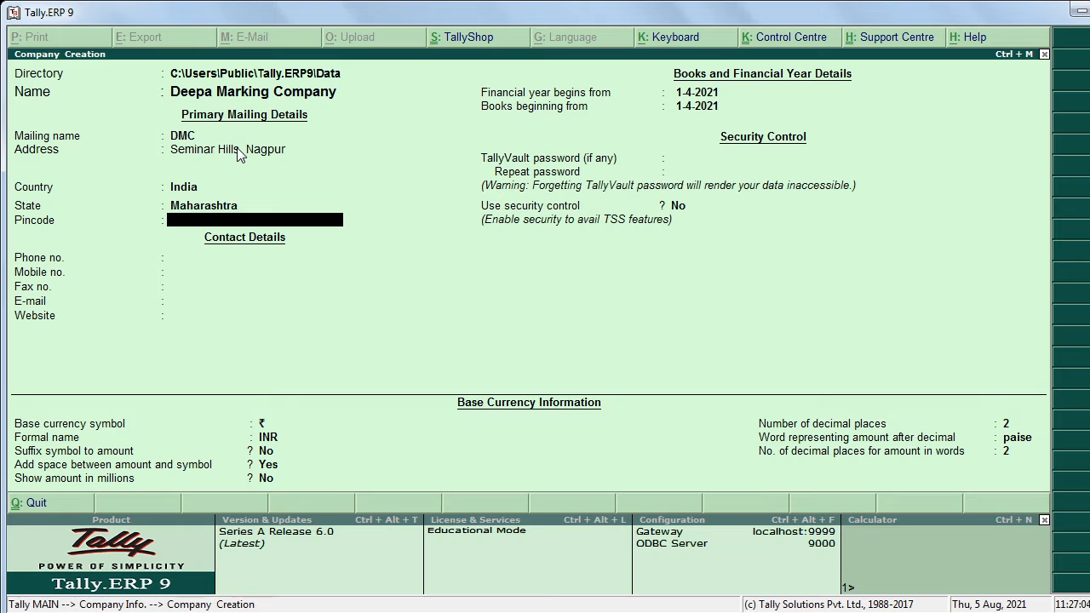
Step: Enter the company's pincode, phone number and mobile number
text(111212)
key(Return)
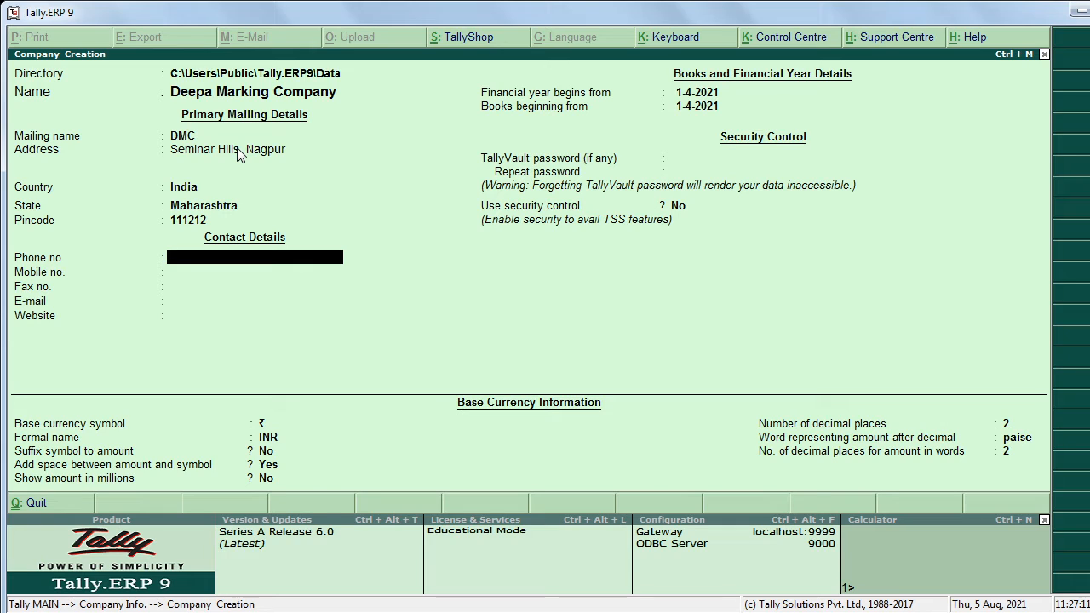
text(07122546)
key(Return)
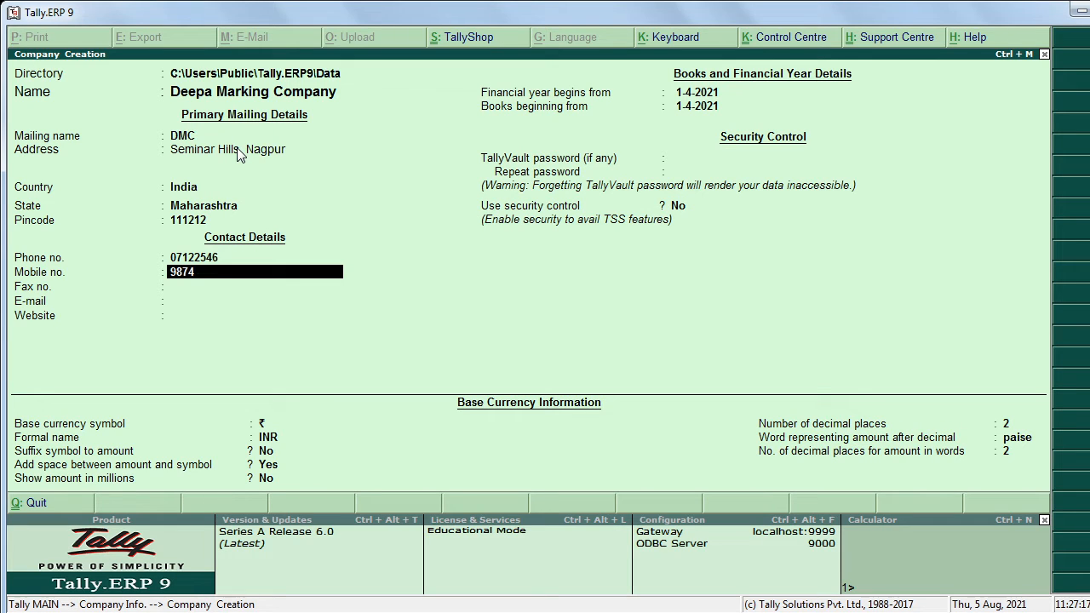
key(Return)
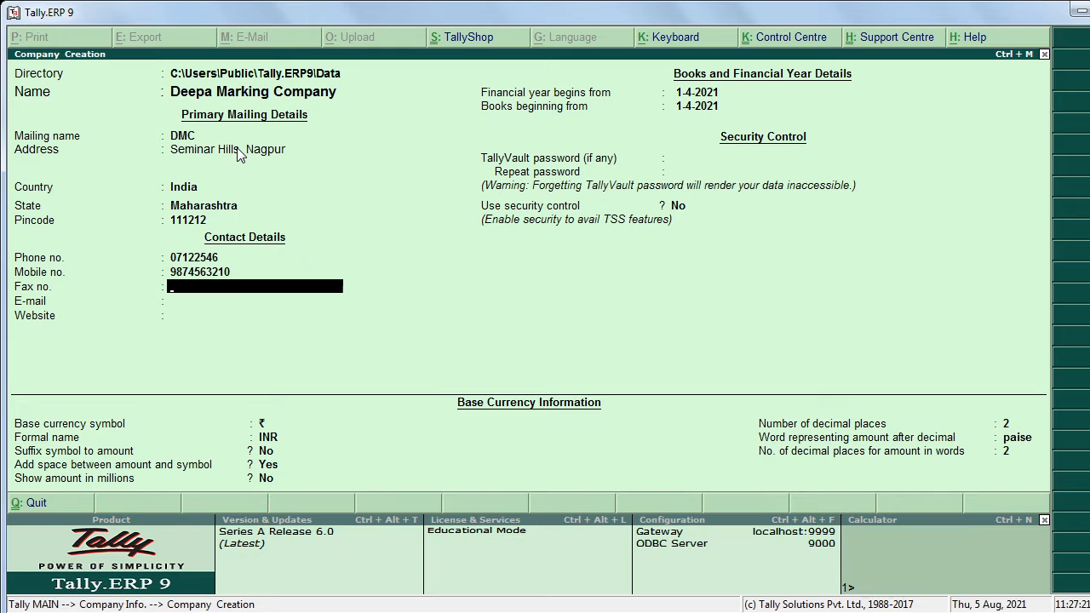
Step: Enter the company's fax number, e-mail address and website
text(Ss124cd)
key(Return)
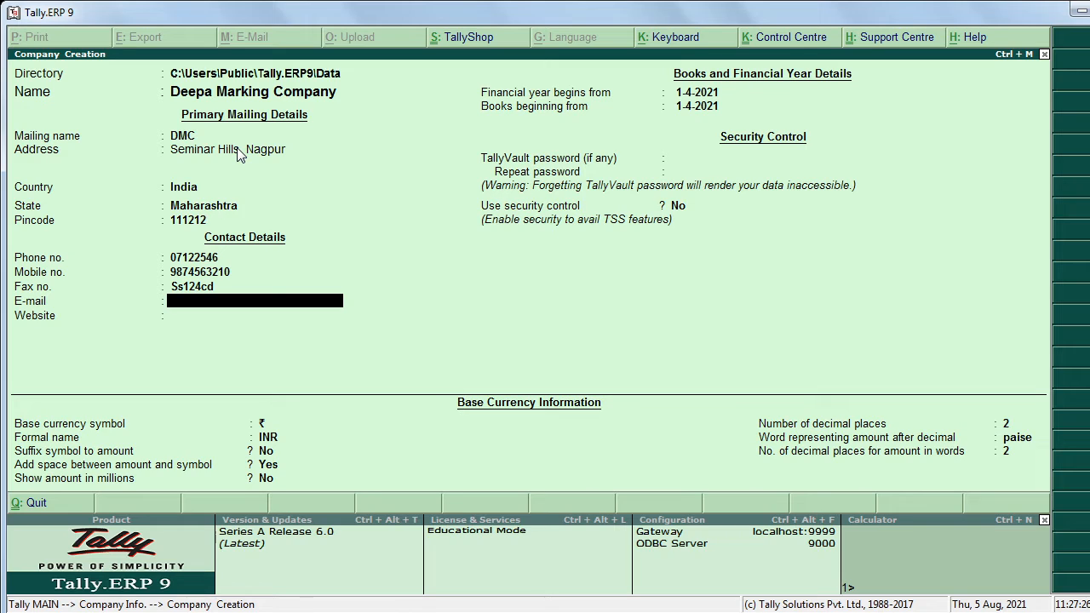
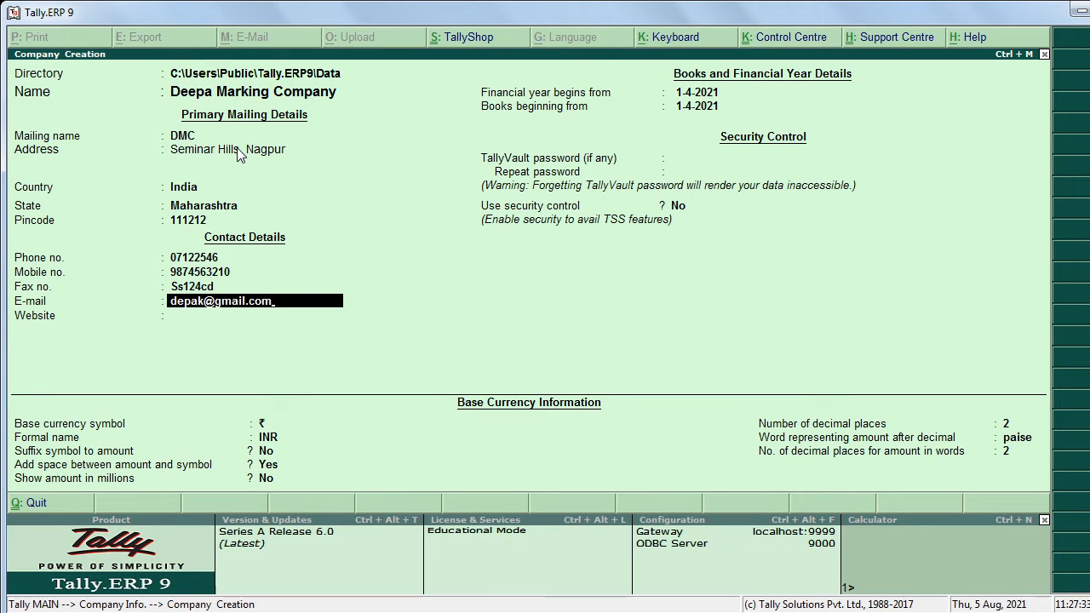
key(Return)
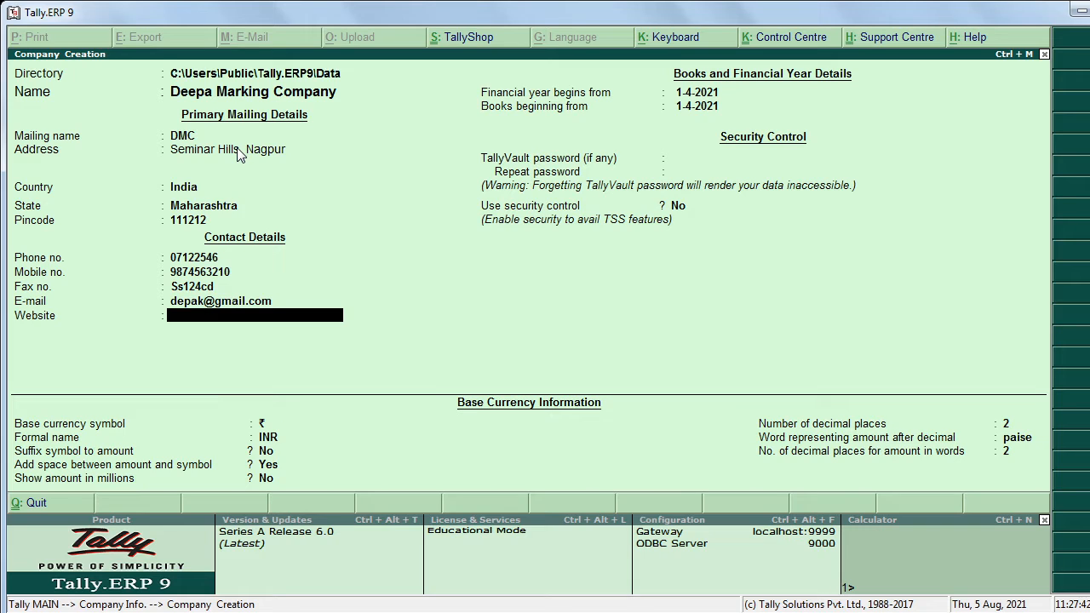
text(www.deepak.com)
key(Return)
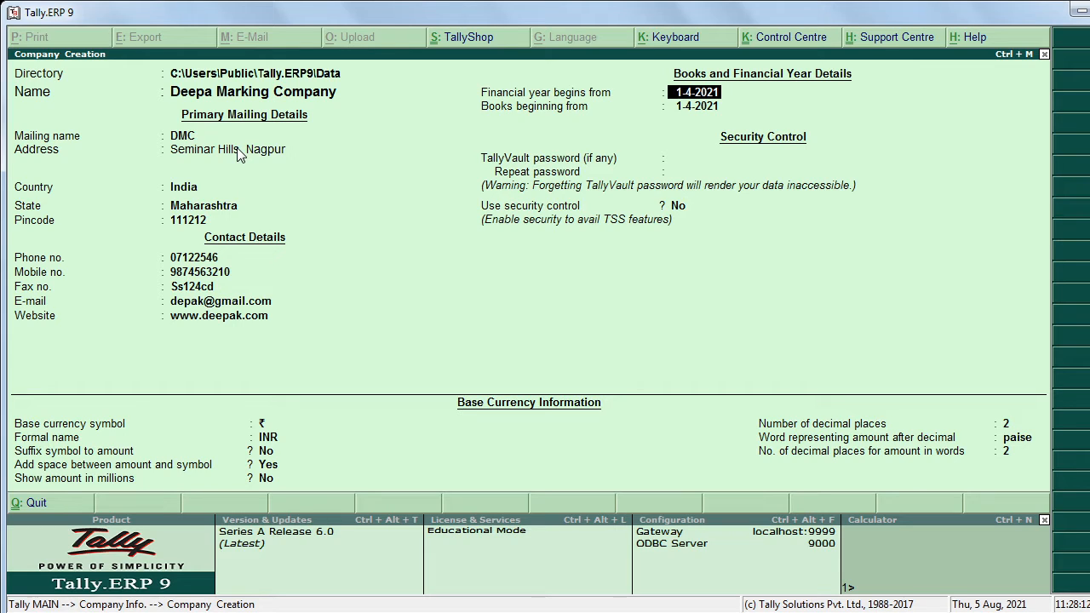
Step: Keep the 1-4-2021 year, no security, and ₹/INR currency defaults, then save the company
key(Return)
key(Return)
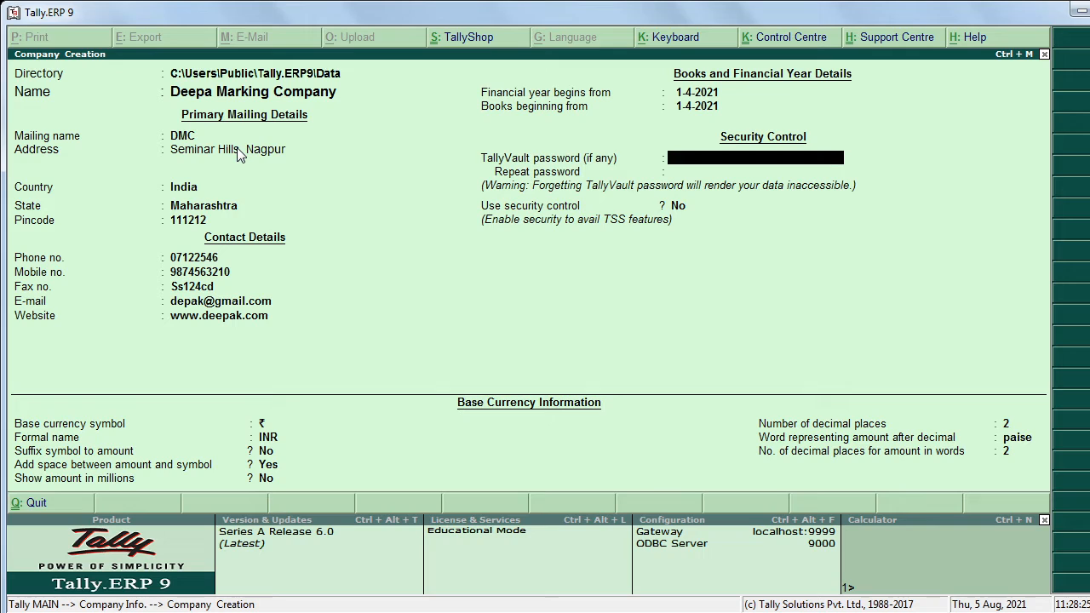
key(Return)
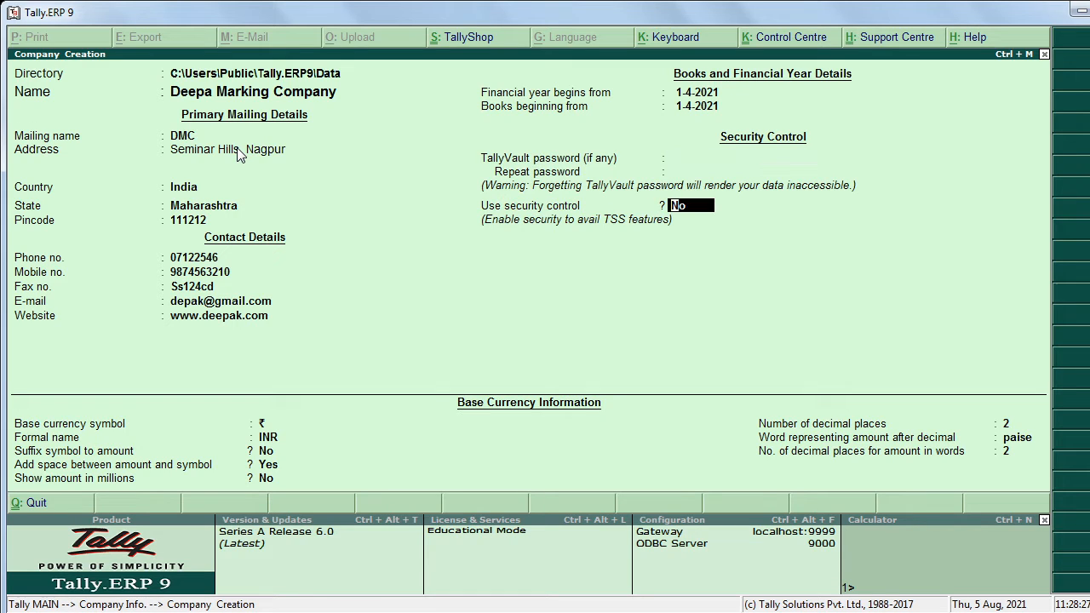
key(Return)
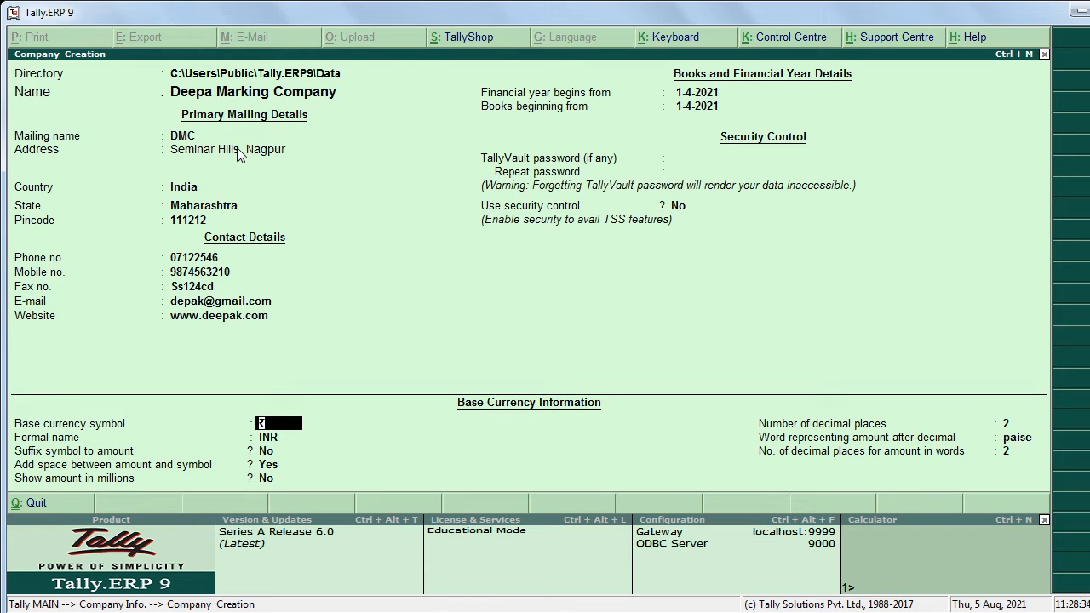
key(Return)
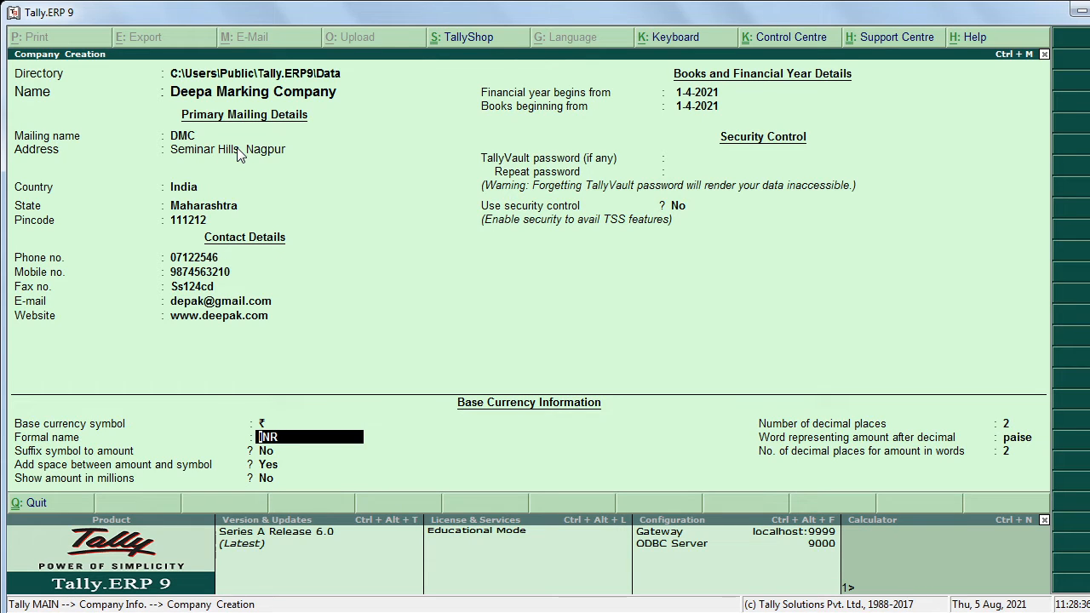
key(Return)
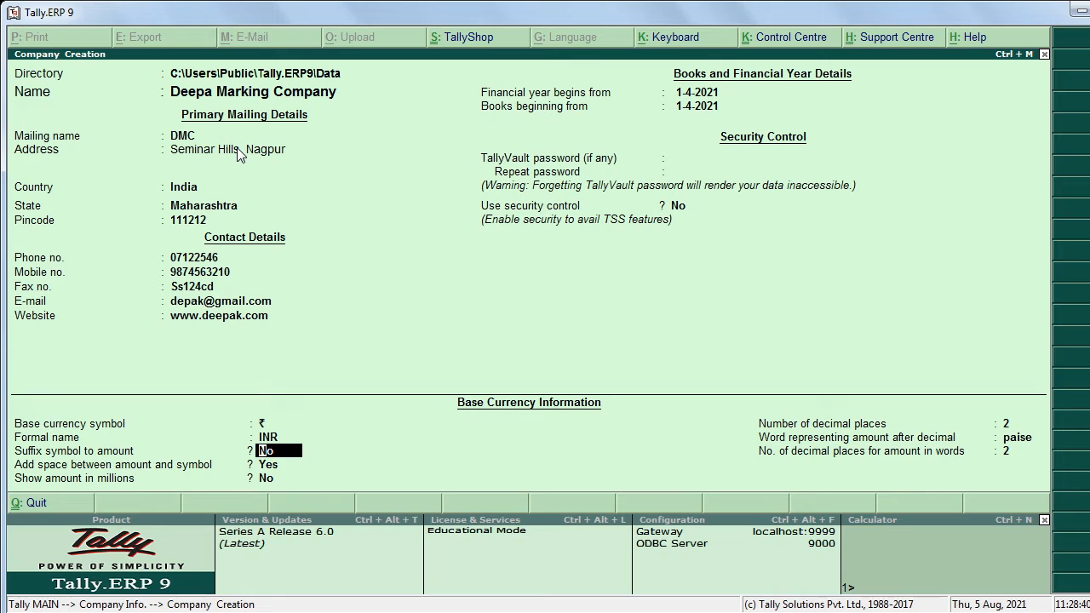
key(Return)
key(Return)
key(Return)
key(Return)
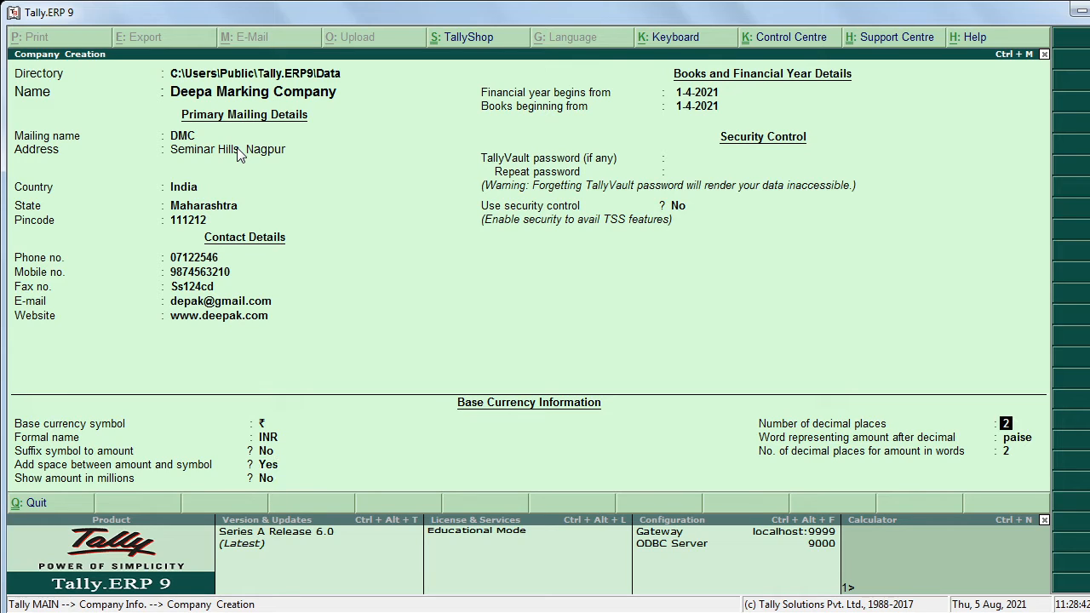
key(Return)
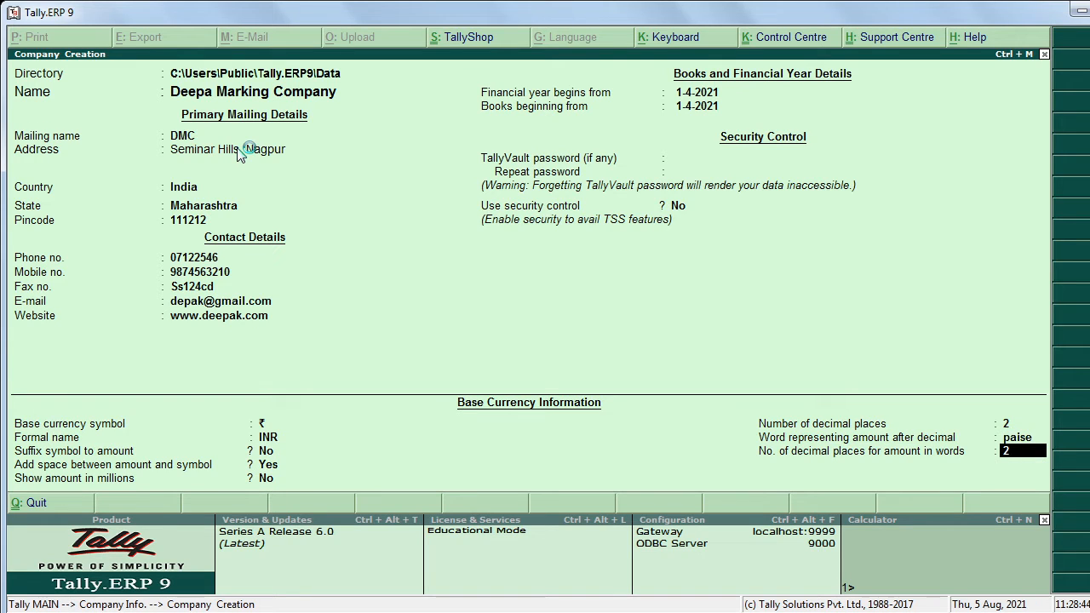
key(Return)
key(Return)
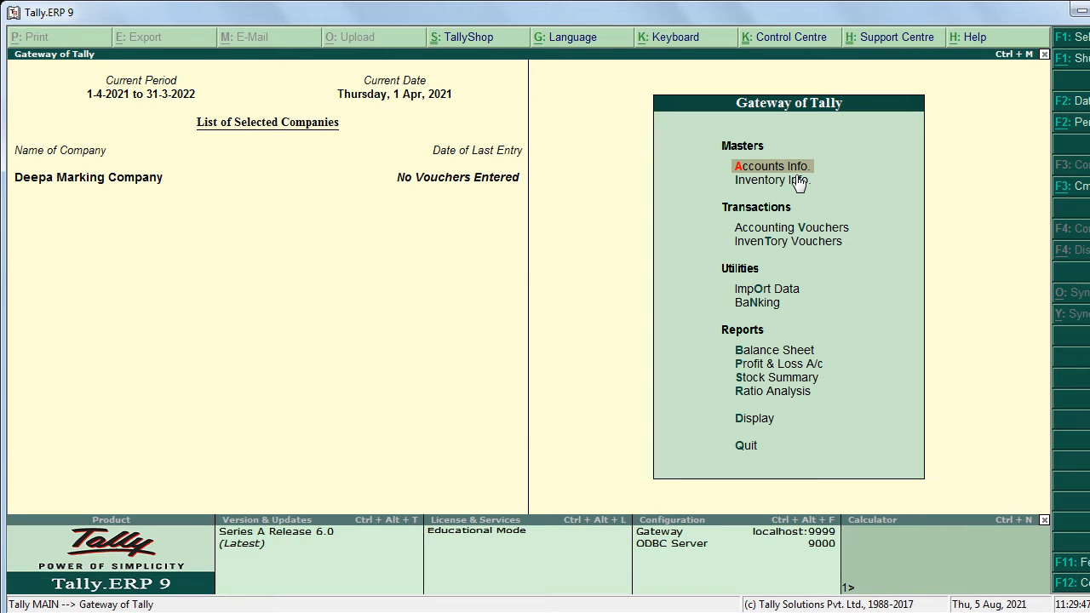
Step: Go to Accounts Info. from the Gateway of Tally and open the Ledgers menu
key(Return)
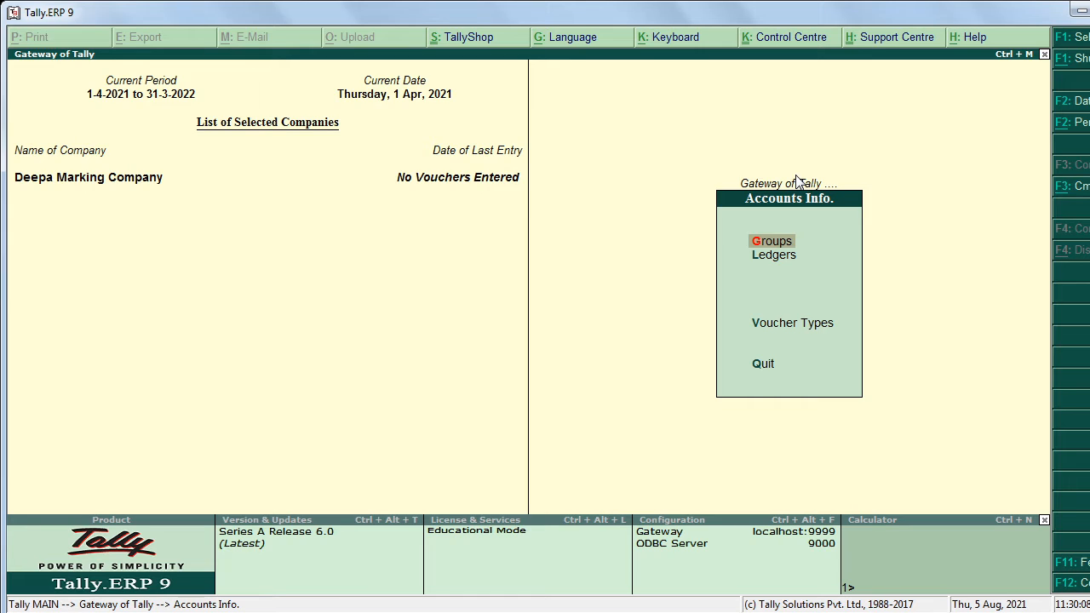
key(Down)
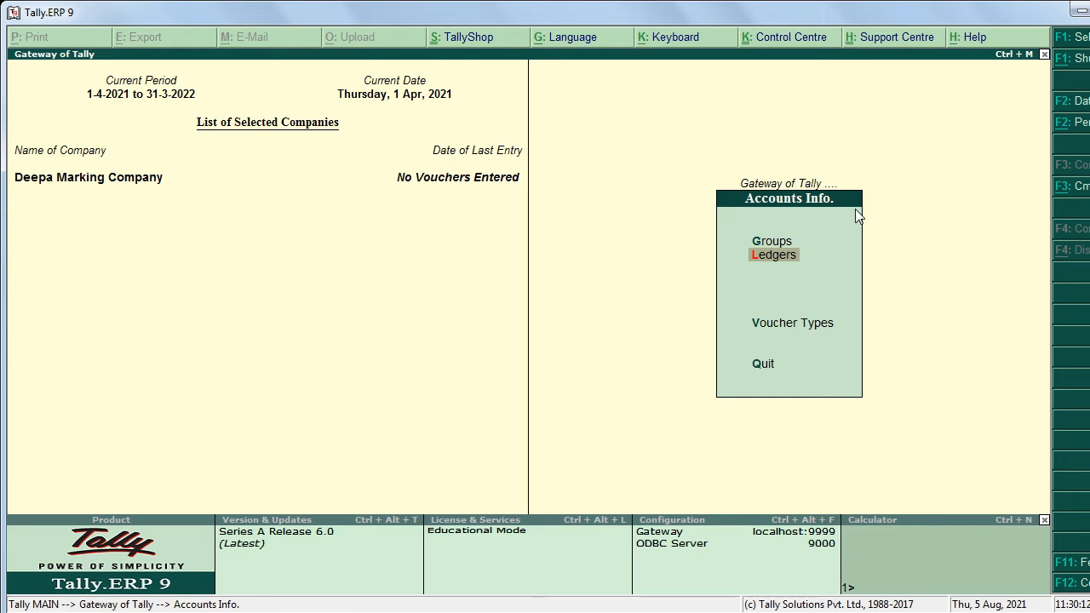
key(Escape)
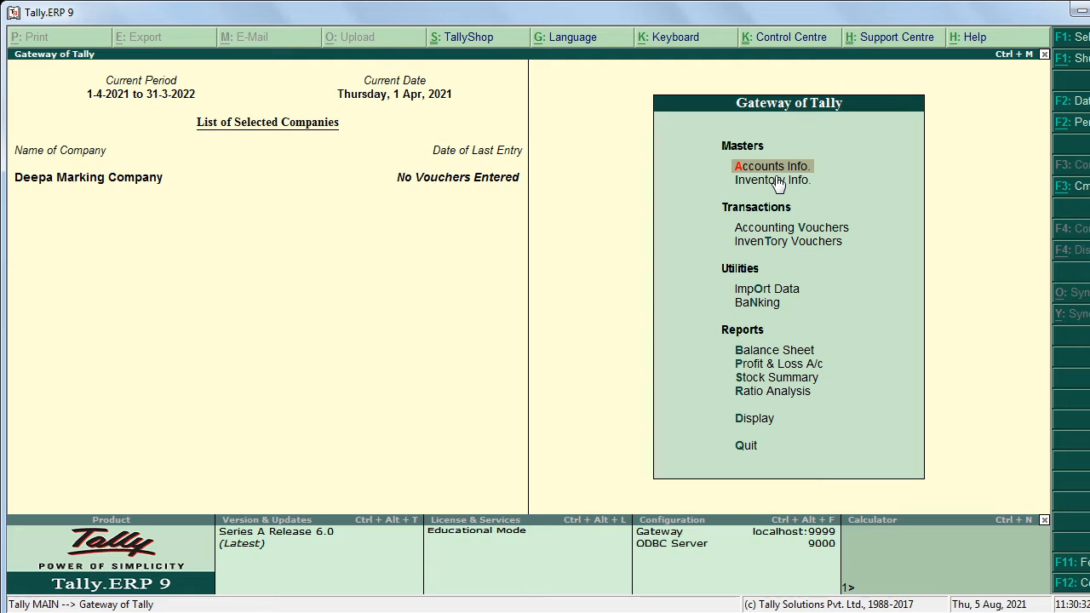
key(Return)
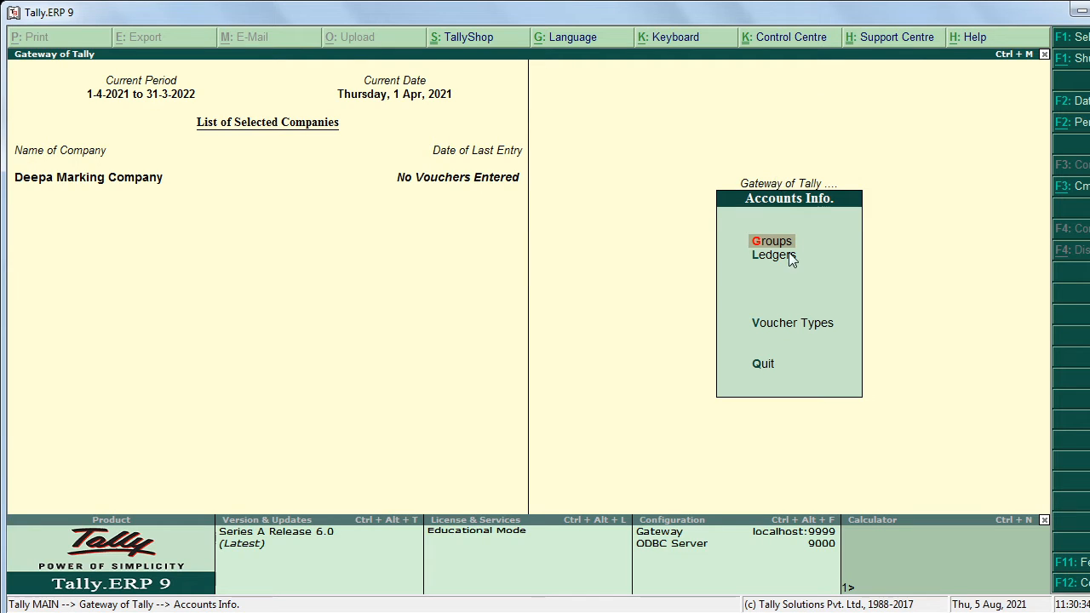
click(781, 258)
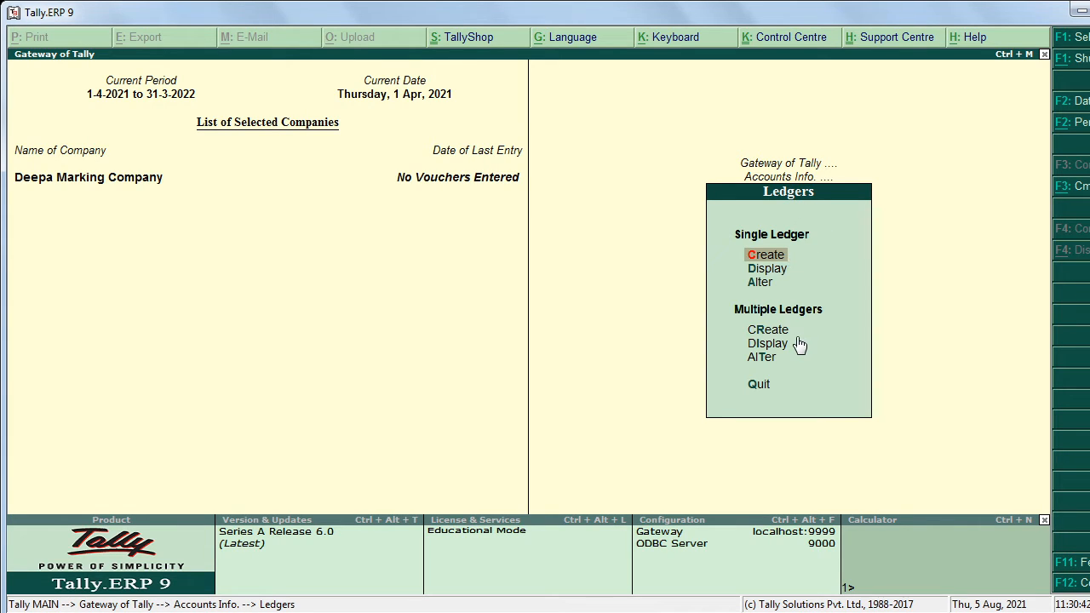
click(753, 259)
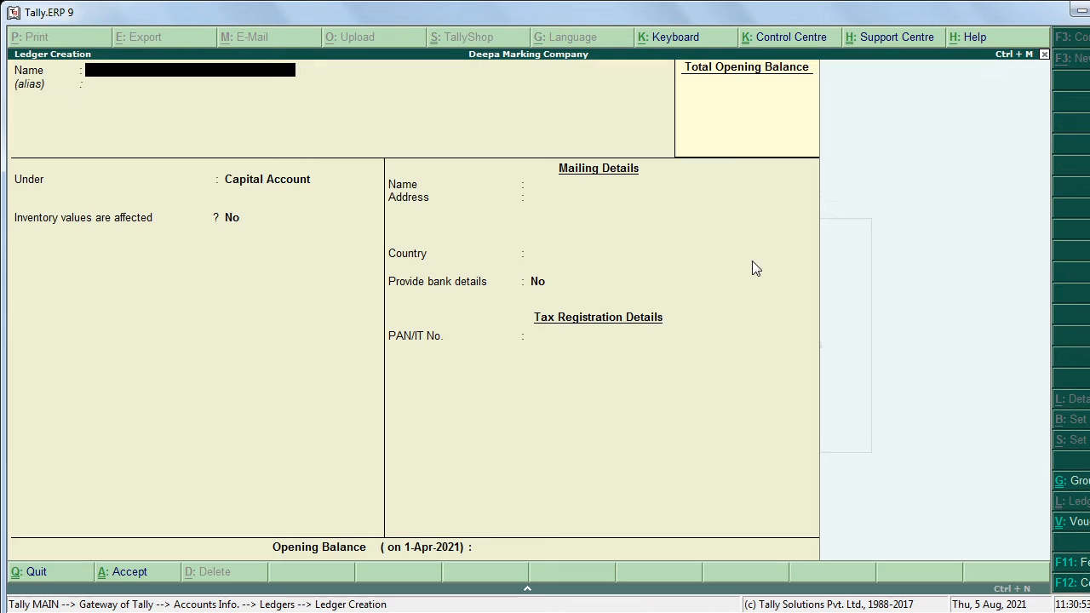
key(Escape)
key(y)
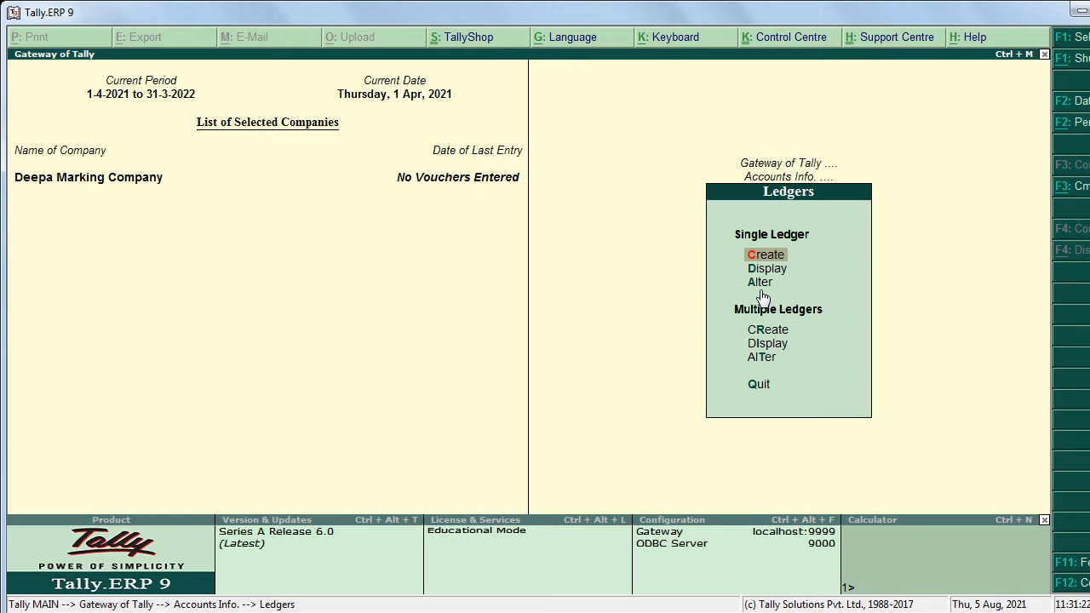
Step: Start a single ledger creation, then bring up slide 1 of the problem presentation
click(803, 265)
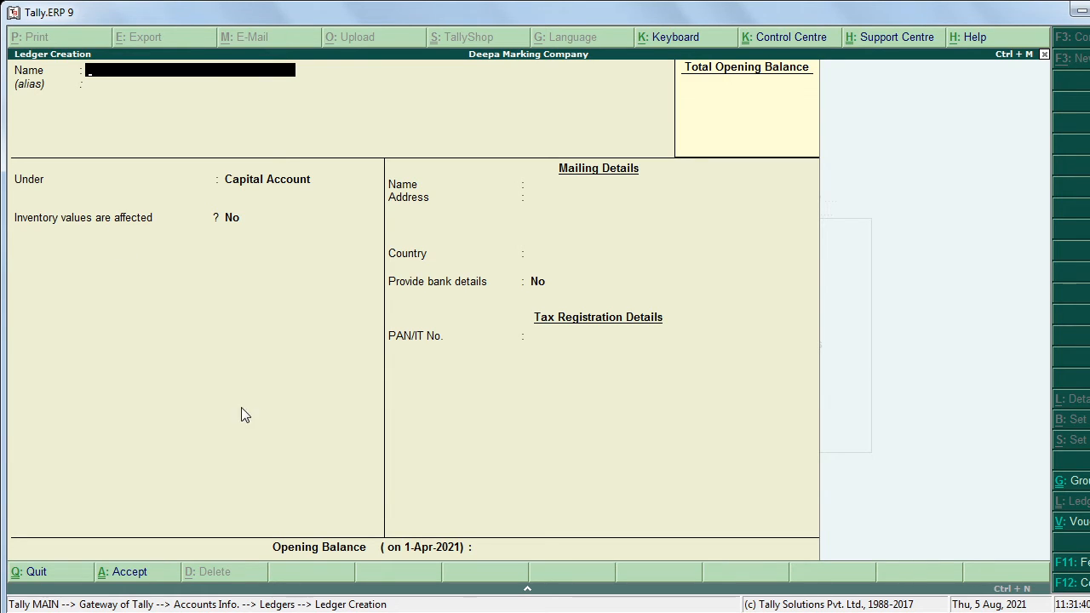
key(alt+Tab)
click(86, 226)
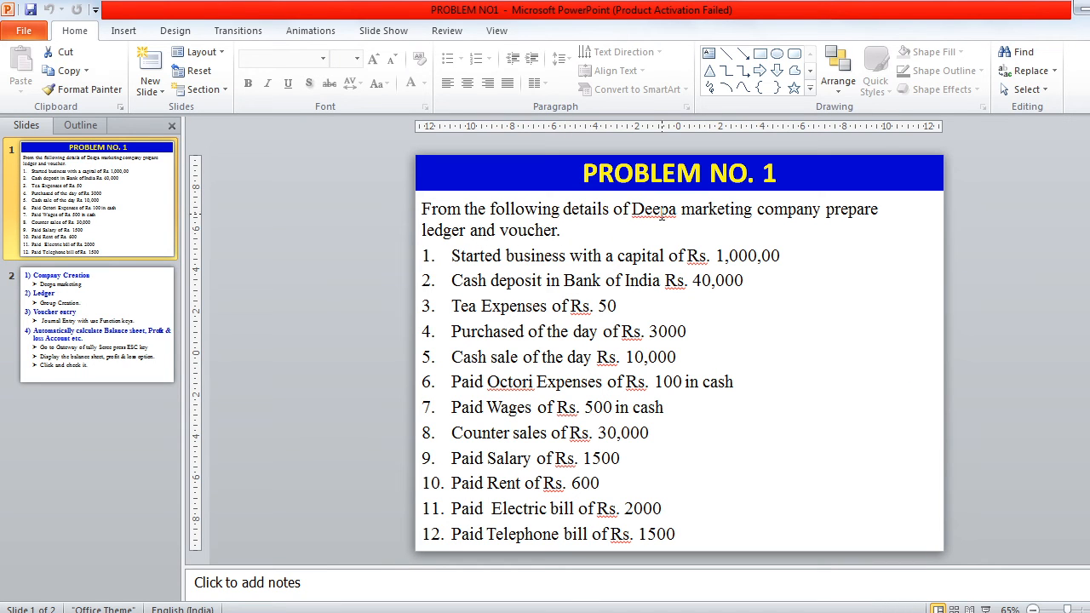
Step: Highlight 'capital' in item 1 on the slide, then return to Tally's ledger form
double_click(656, 259)
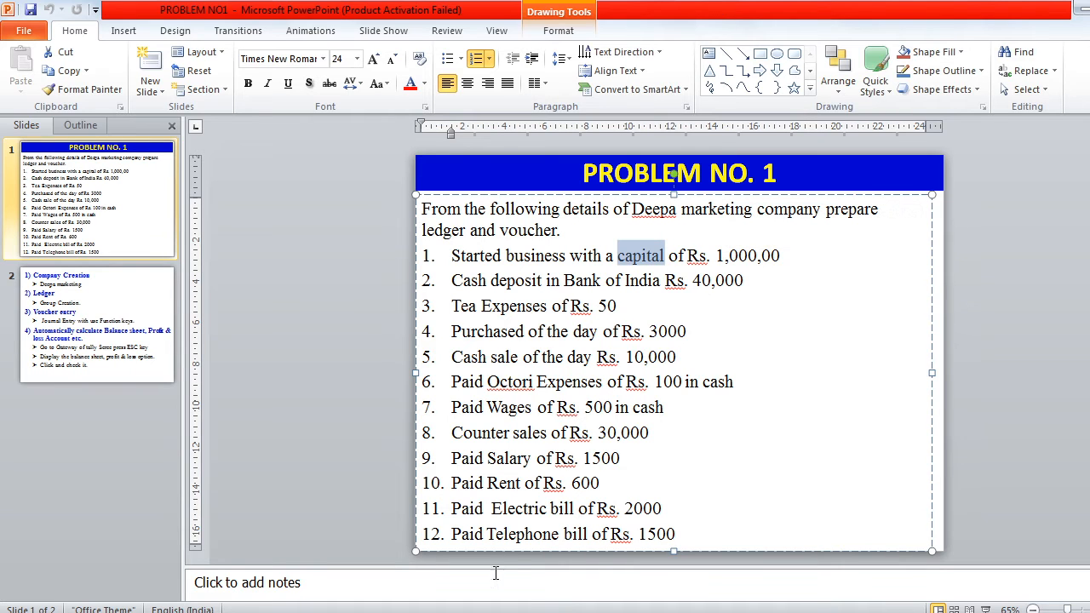
click(453, 612)
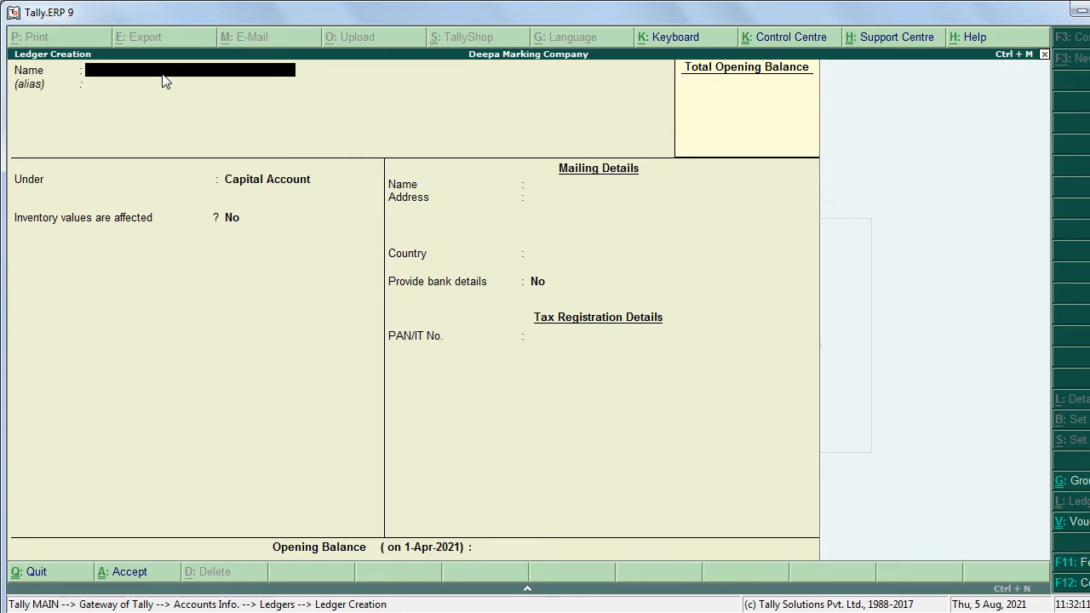
Step: Name the ledger Deep Marketing Company, move on to Under, and switch to PowerPoint
text(Deppa)
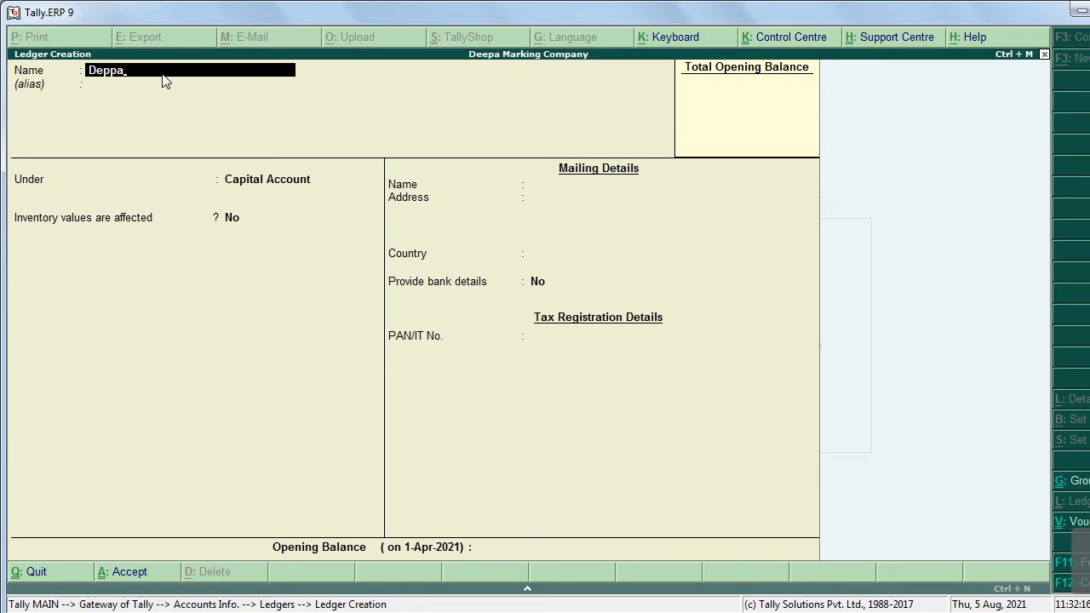
key(BackSpace)
key(BackSpace)
key(BackSpace)
text(ep)
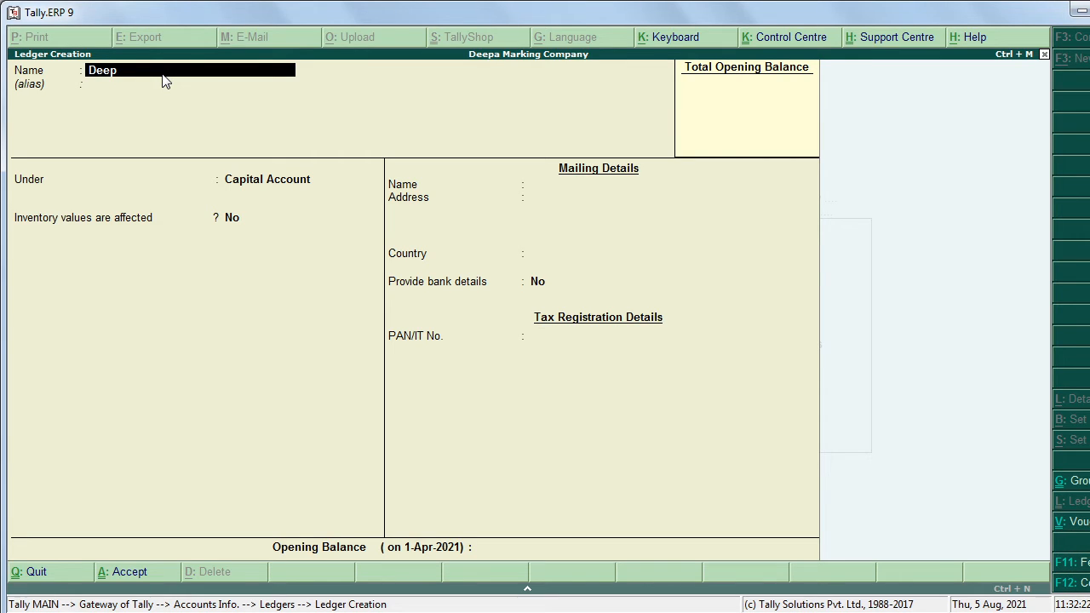
text( Marketing Company)
key(Return)
key(Return)
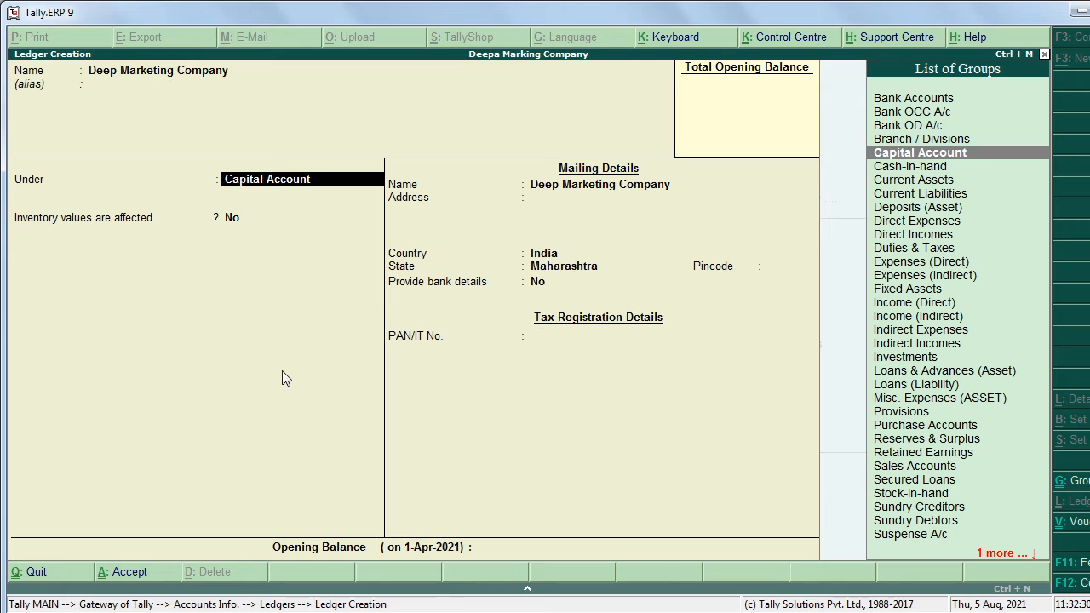
key(alt+Tab)
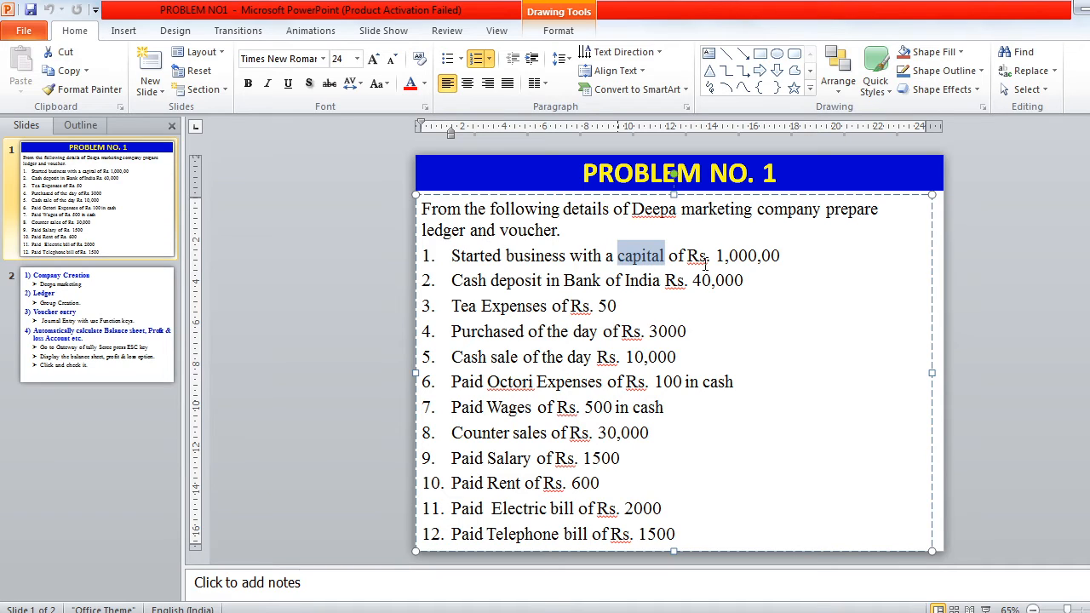
Step: Highlight the capital amount 1,000,00 and the company name, then return to Tally
drag(715, 256, 783, 257)
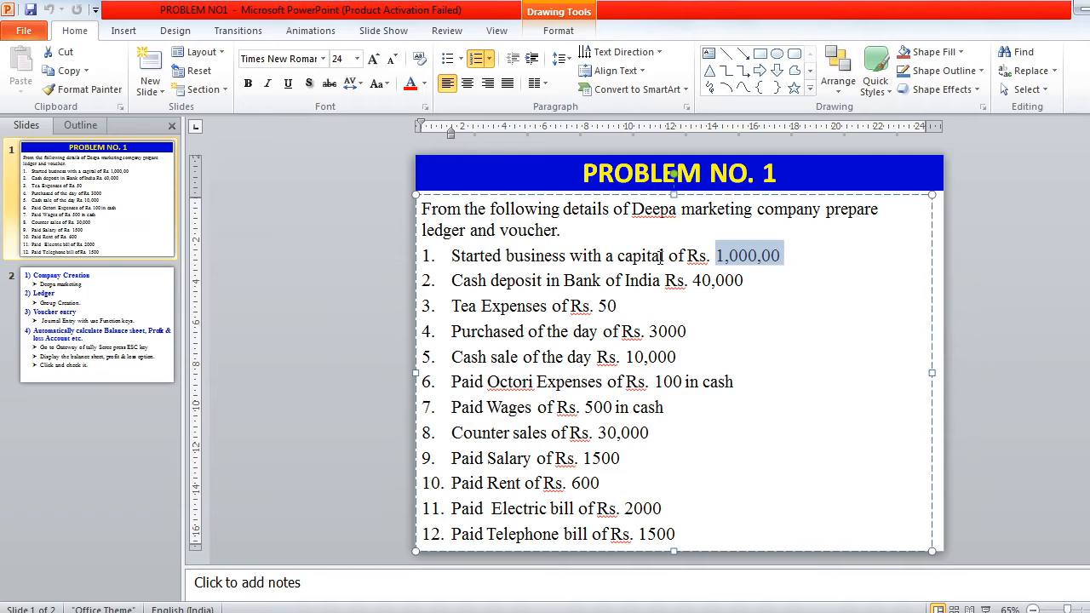
drag(618, 255, 634, 252)
drag(613, 209, 766, 219)
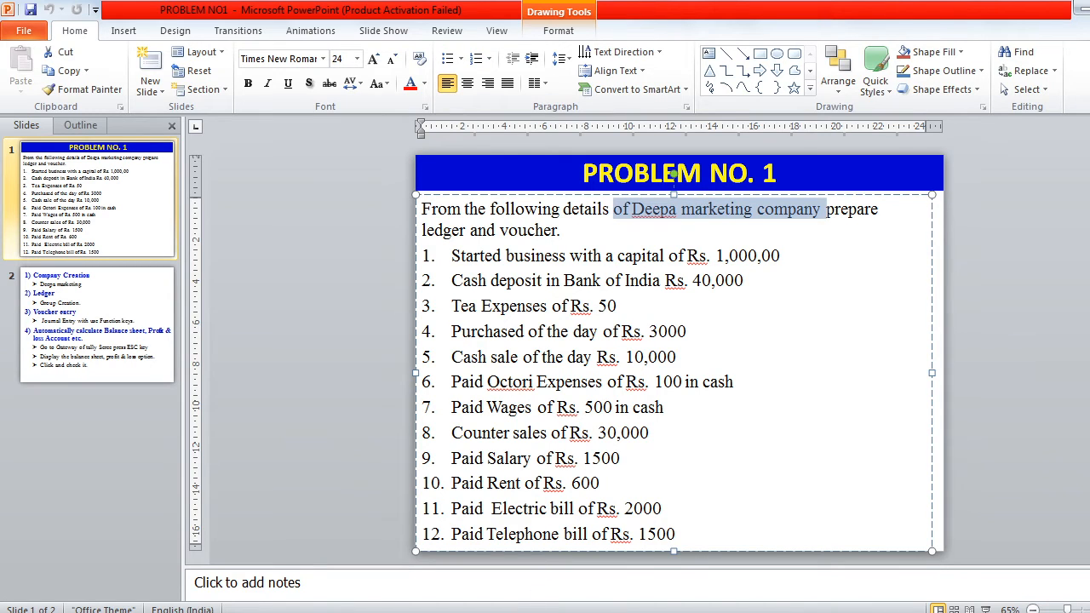
click(530, 611)
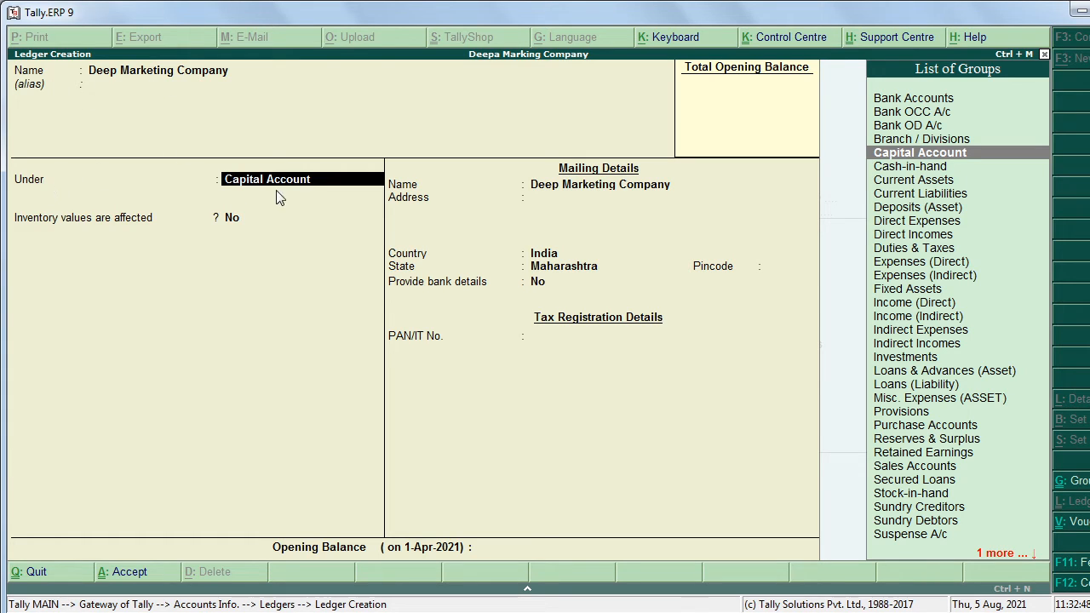
Step: Accept the Deep Marketing Company ledger under Capital Account, skipping the remaining fields, and return to the slide
key(Return)
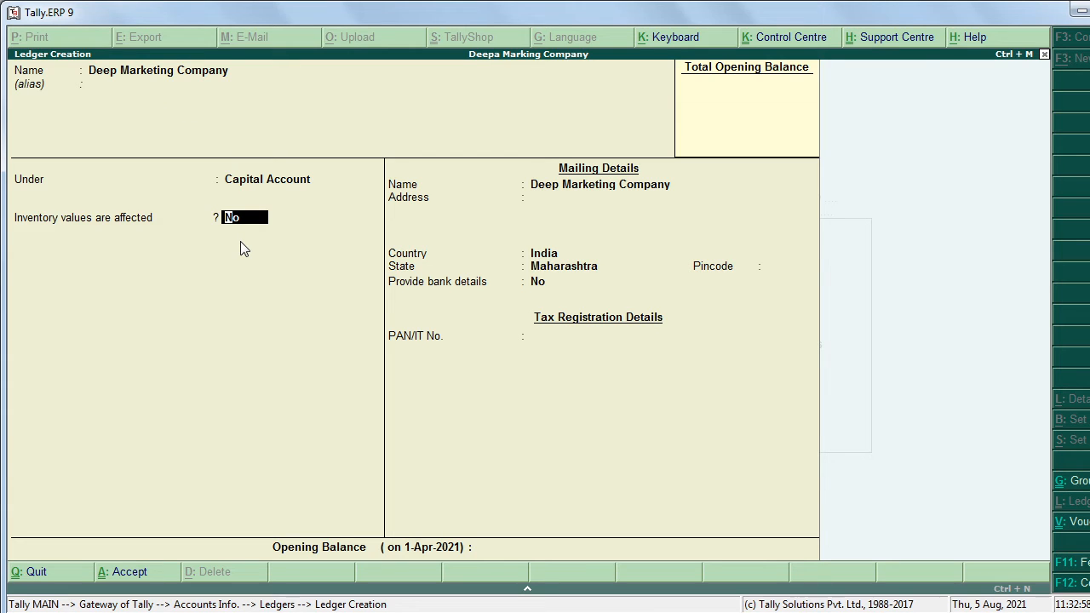
key(Return)
key(Return)
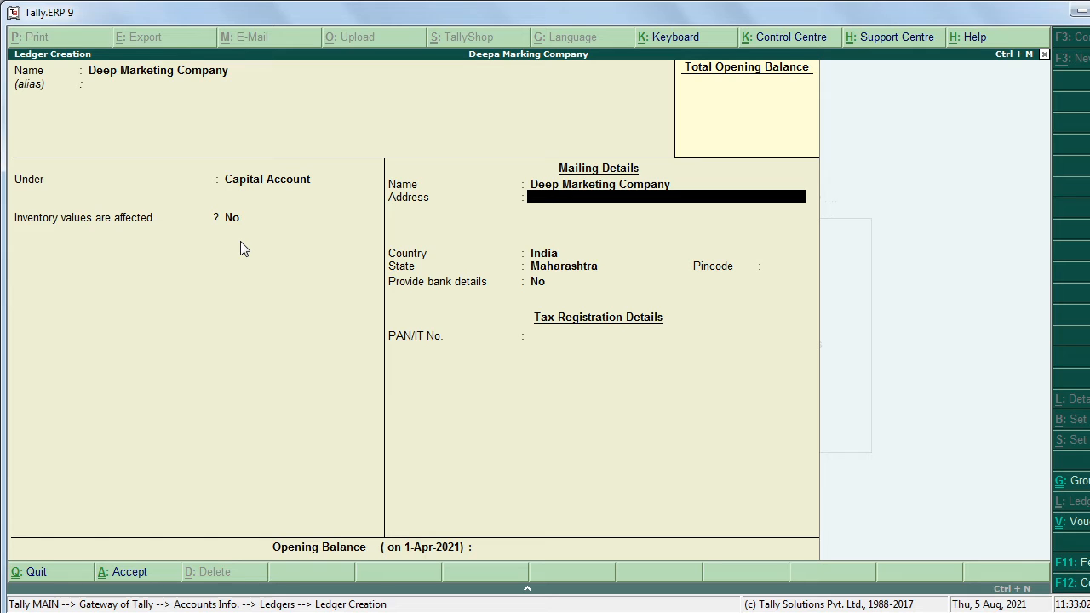
key(Return)
key(Return)
key(Return)
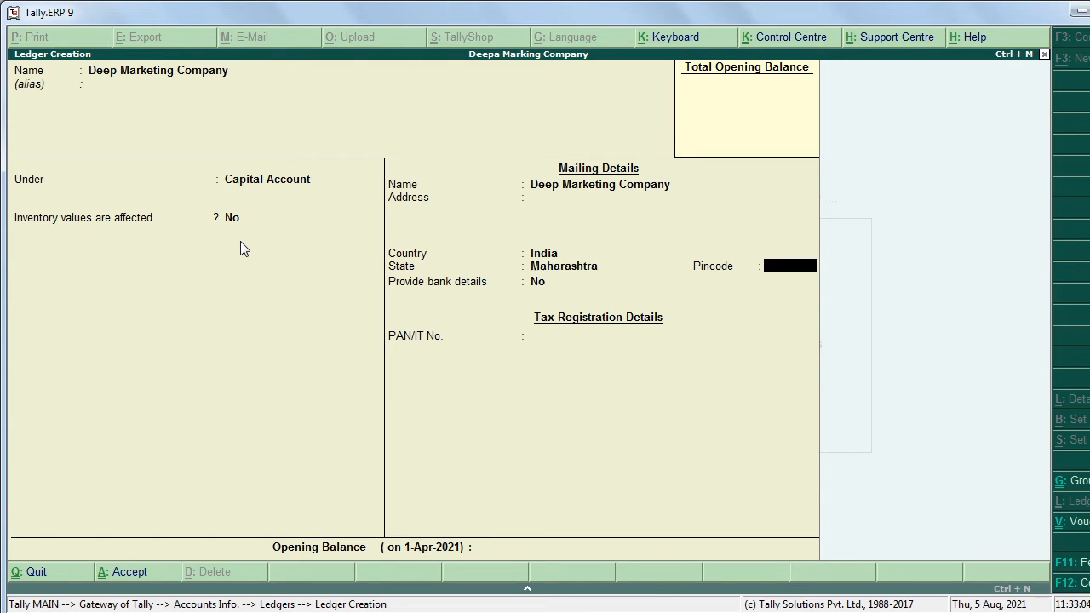
key(Return)
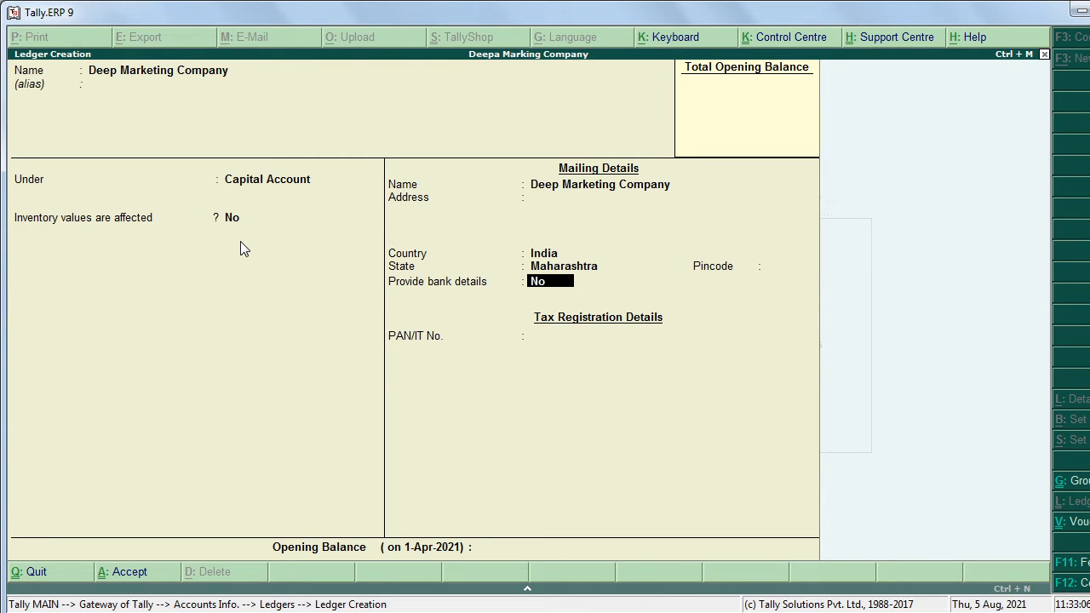
key(Return)
key(Return)
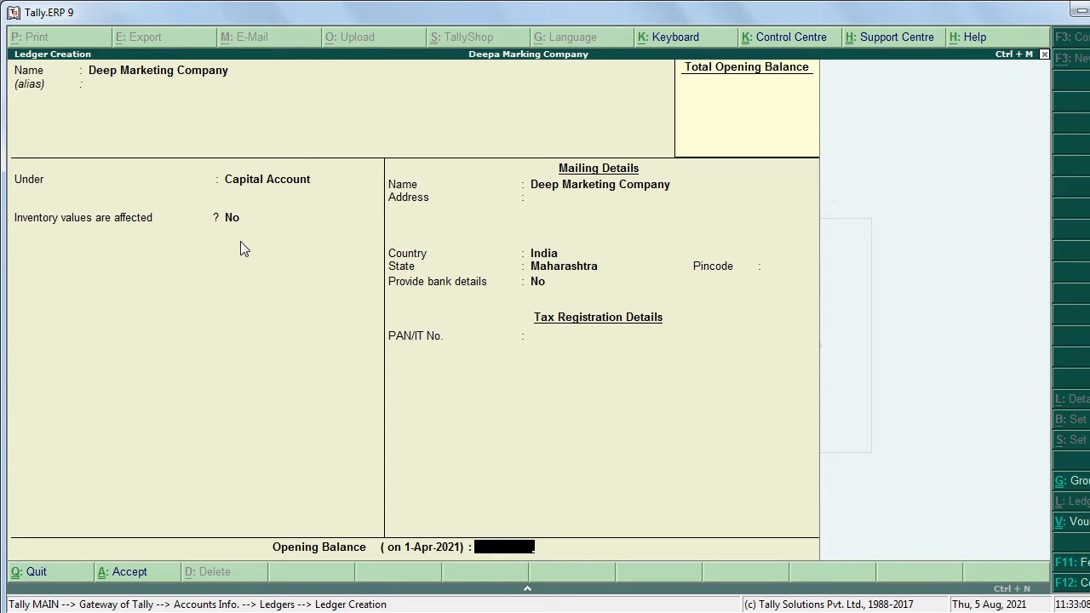
key(Return)
key(Return)
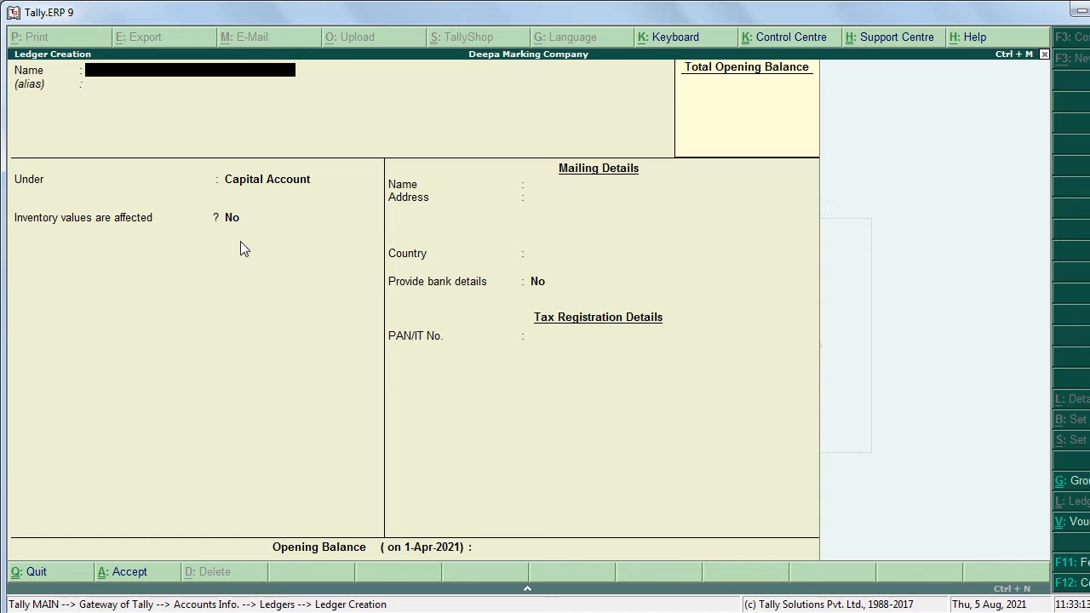
key(alt+Tab)
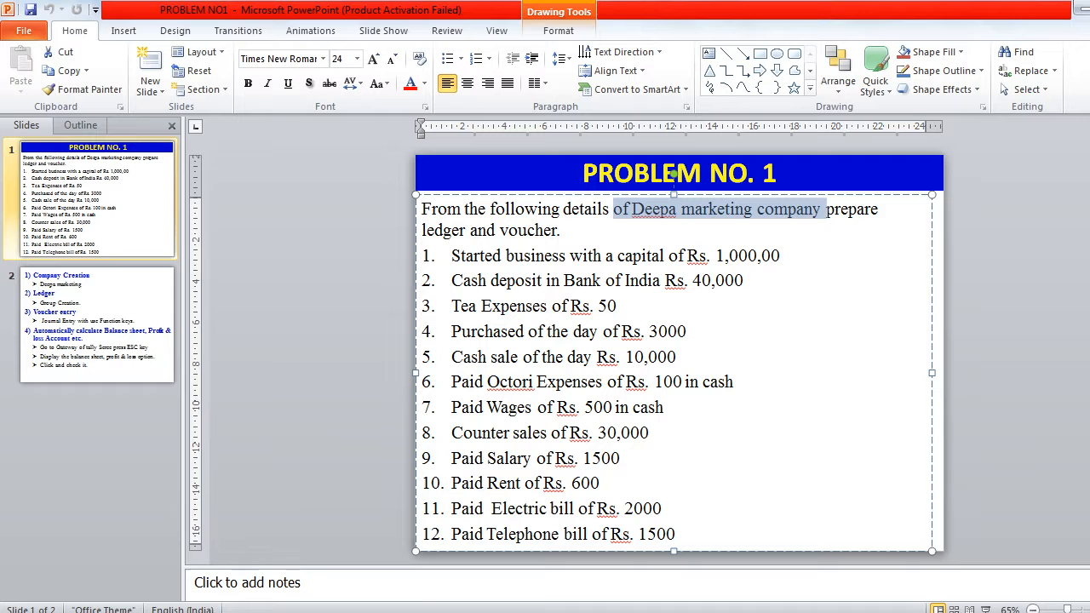
Step: Highlight item 2's Bank of India deposit on the slide and enter 'Bank of India' as the new ledger name
click(555, 298)
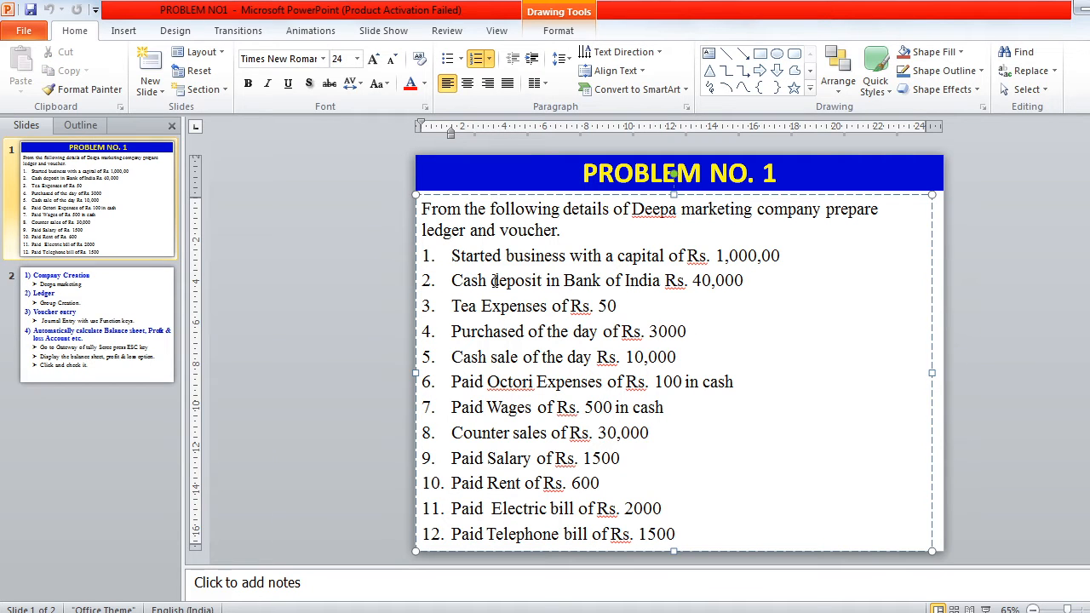
drag(492, 280, 714, 284)
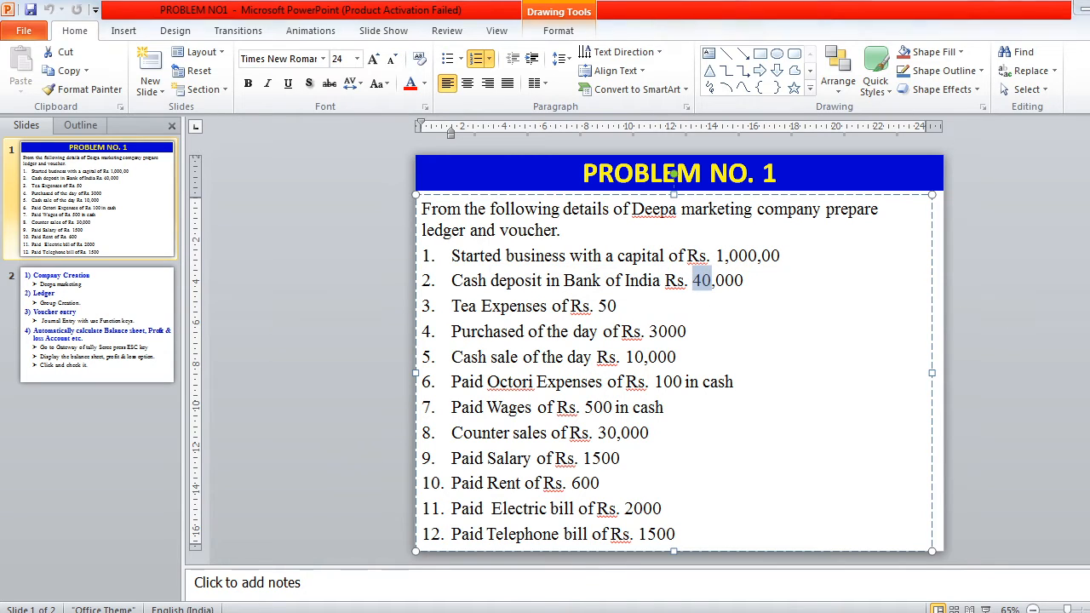
key(alt+Tab)
text(Bank of)
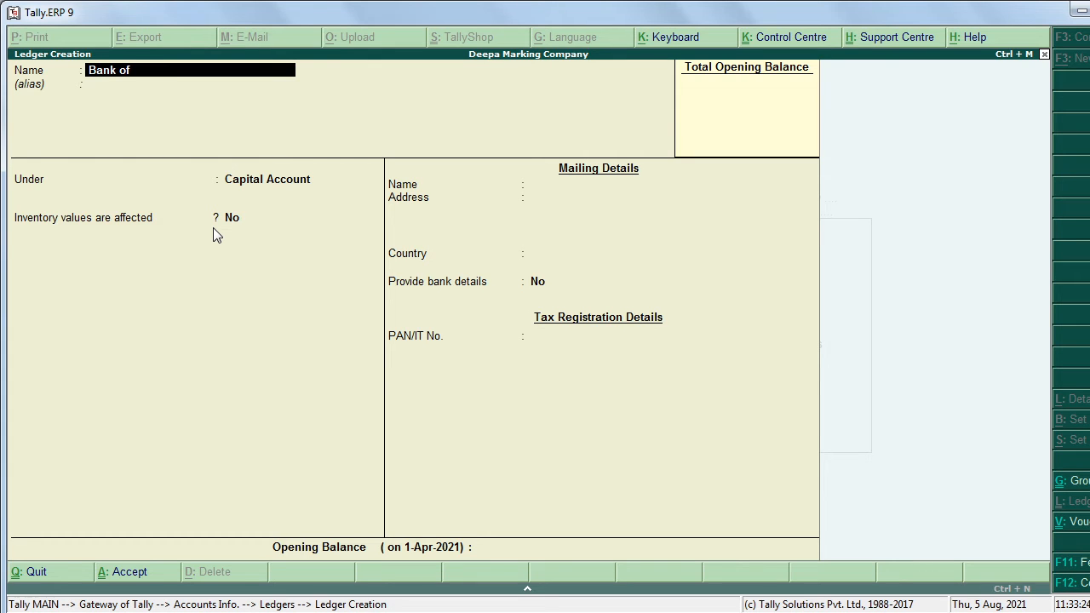
text( India)
Step: Place the Bank of India ledger under Bank Accounts and accept it with default details
key(Return)
key(Return)
text(B)
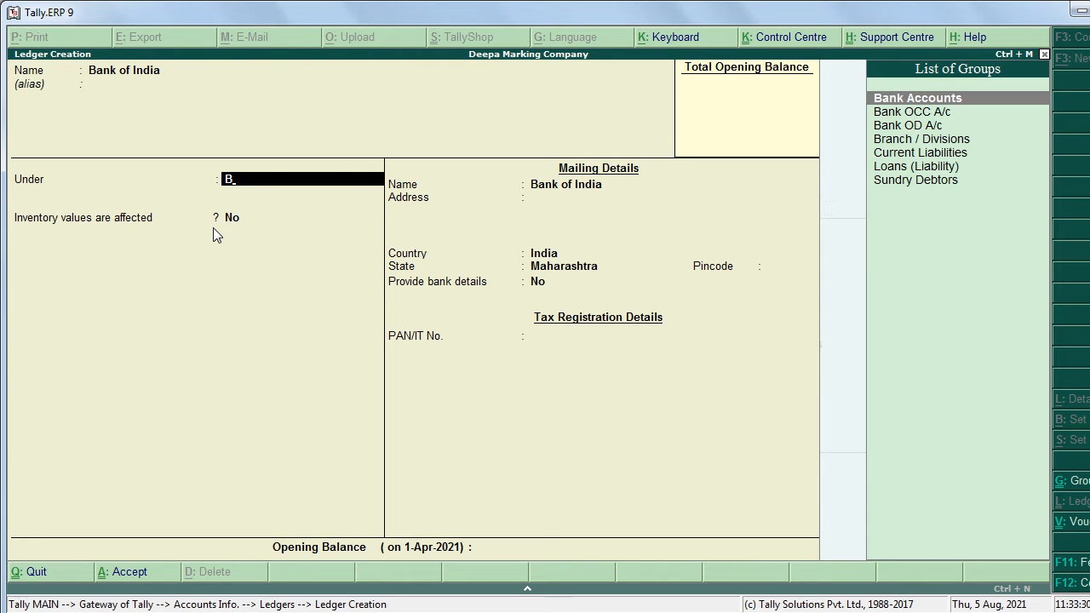
key(Return)
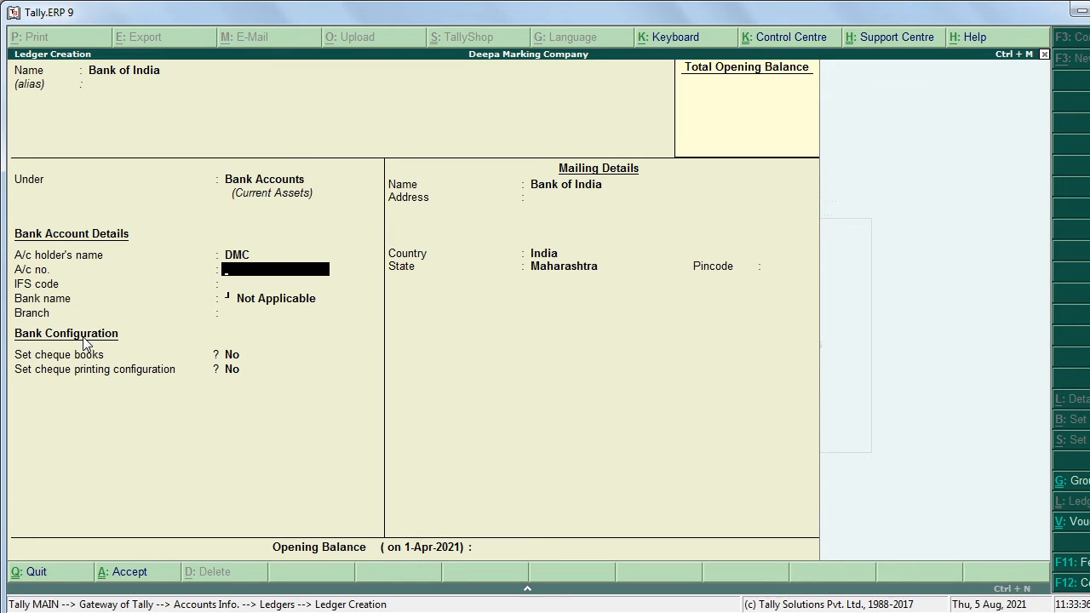
key(Return)
key(Return)
key(Return)
key(Return)
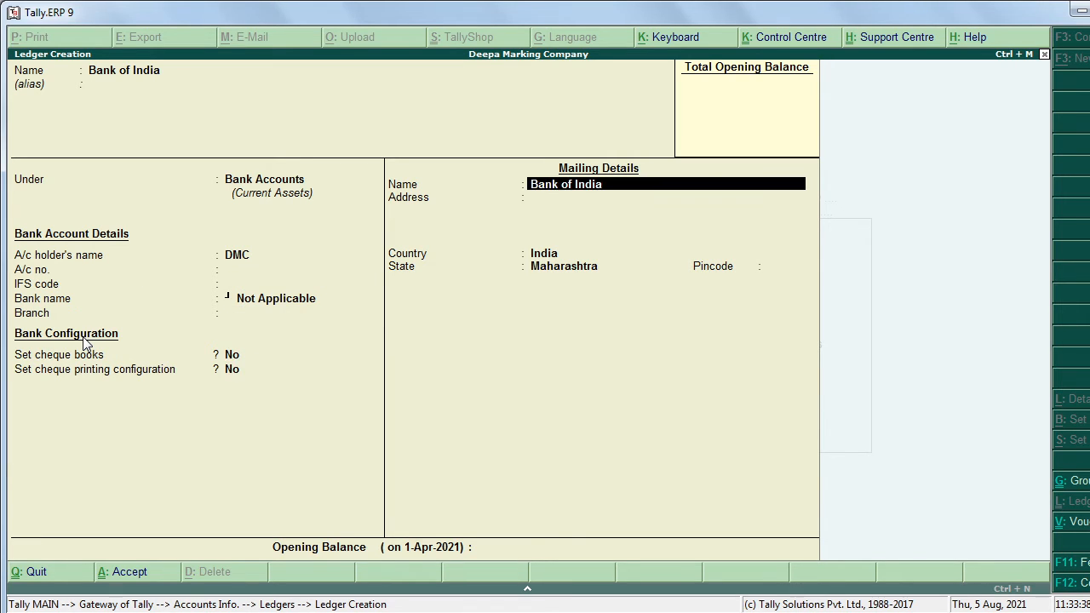
key(Return)
key(Return)
key(Return)
key(Return)
key(Return)
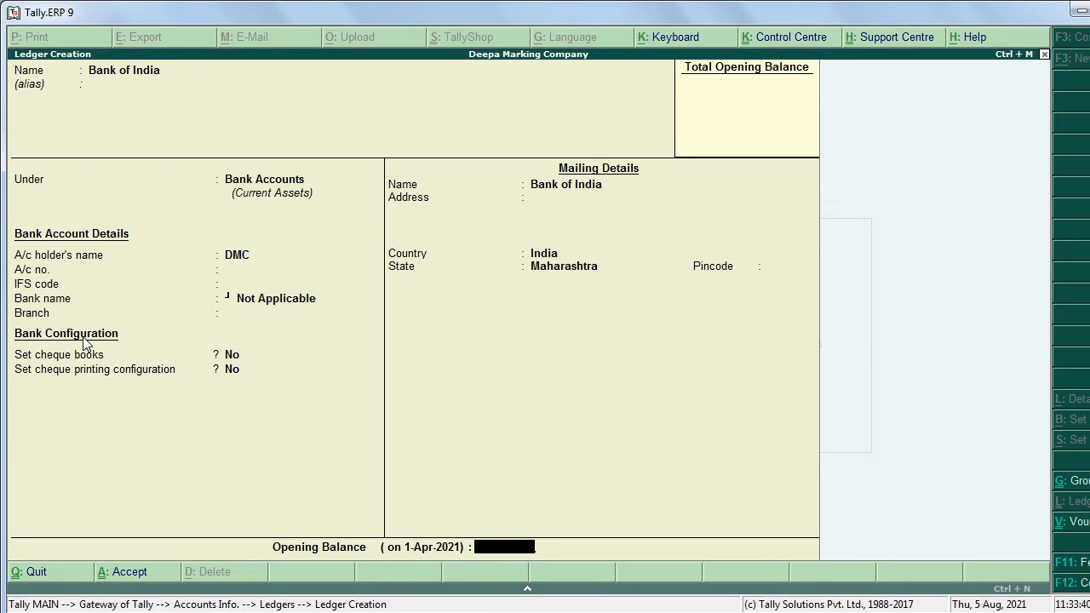
key(Return)
key(Return)
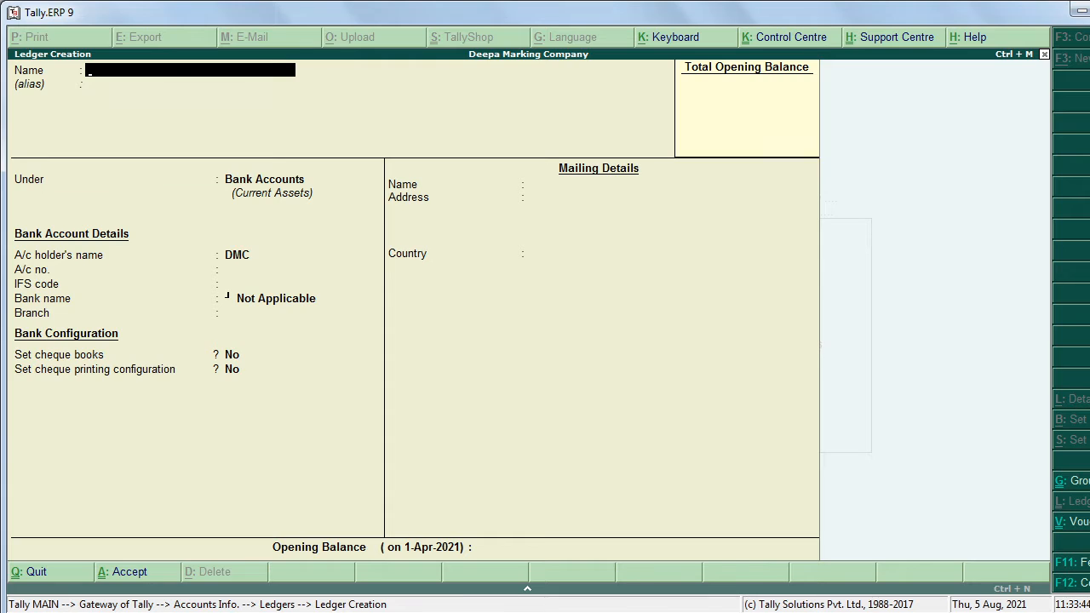
click(89, 612)
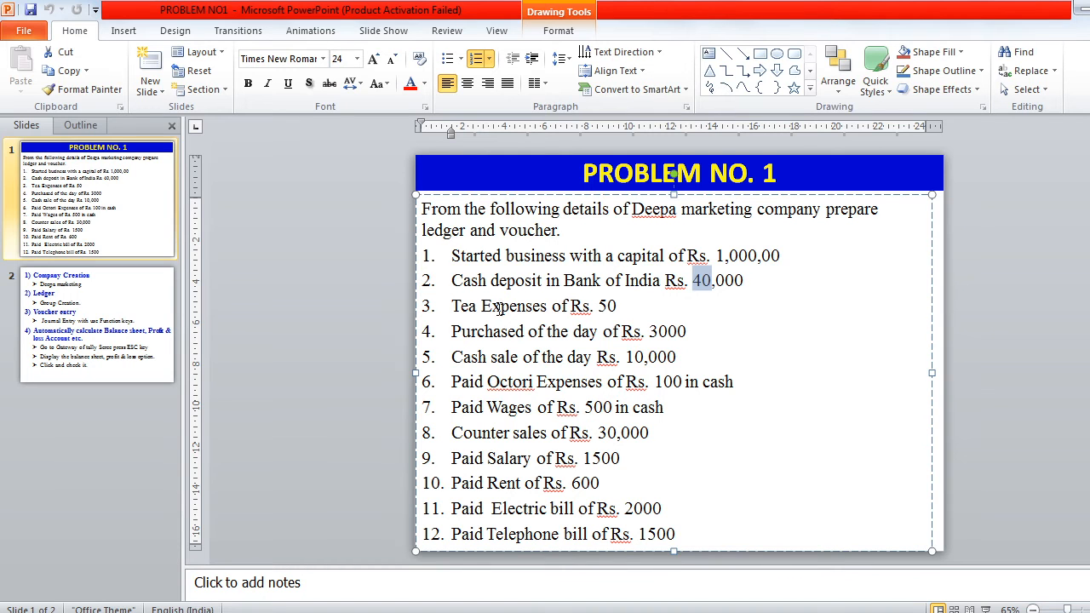
Step: Highlight the Tea Expenses item on the problem slide
click(462, 308)
drag(462, 308, 549, 308)
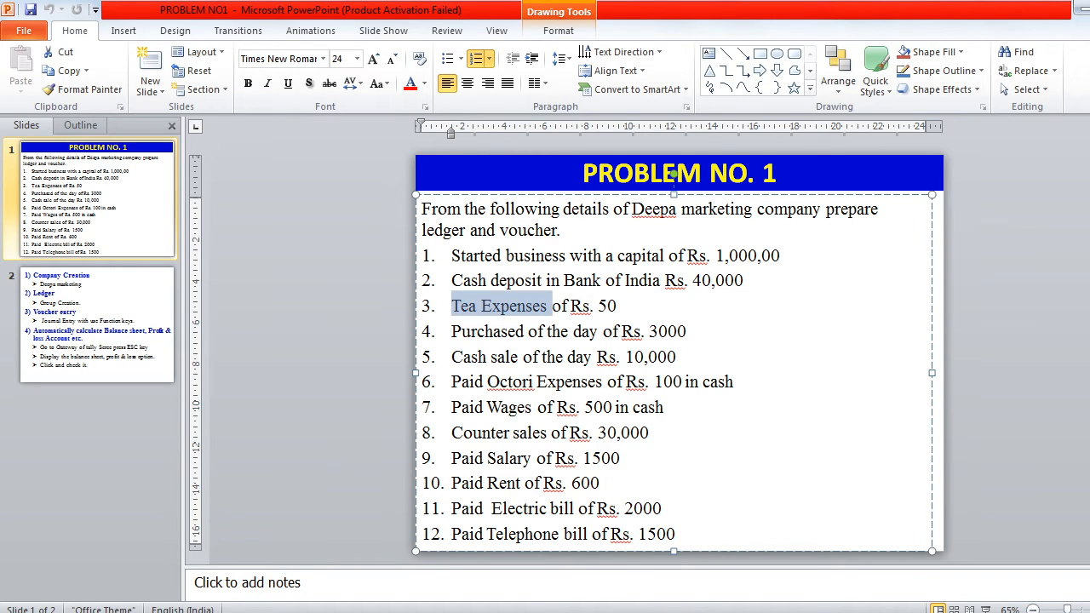
key(alt+Tab)
Step: Create the 'Tea Expen' ledger under Indirect Expenses with inventory values not affected
text(T)
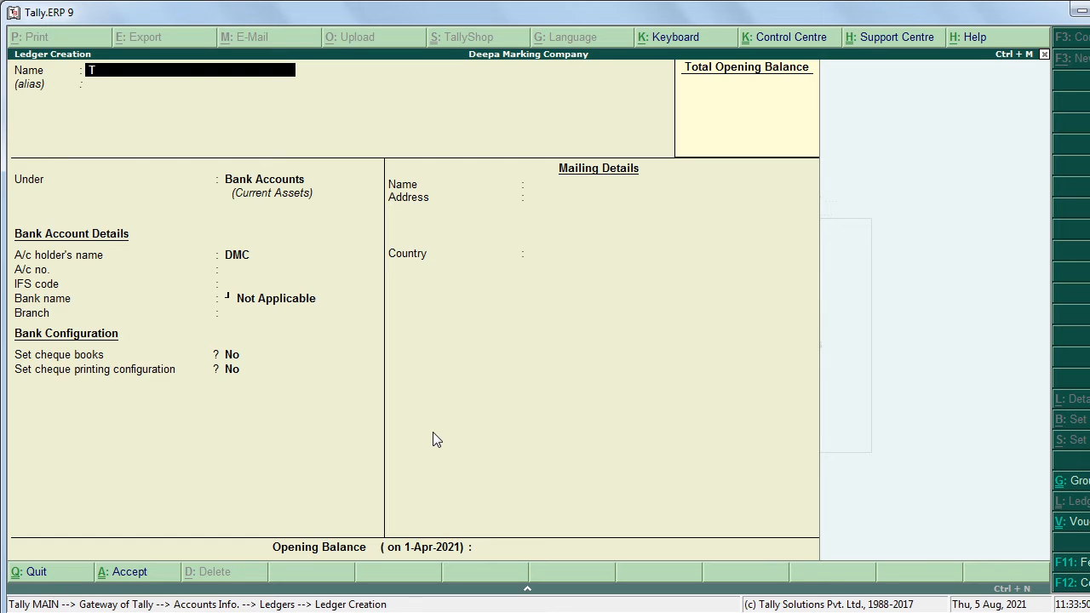
text(ea Expen)
key(Return)
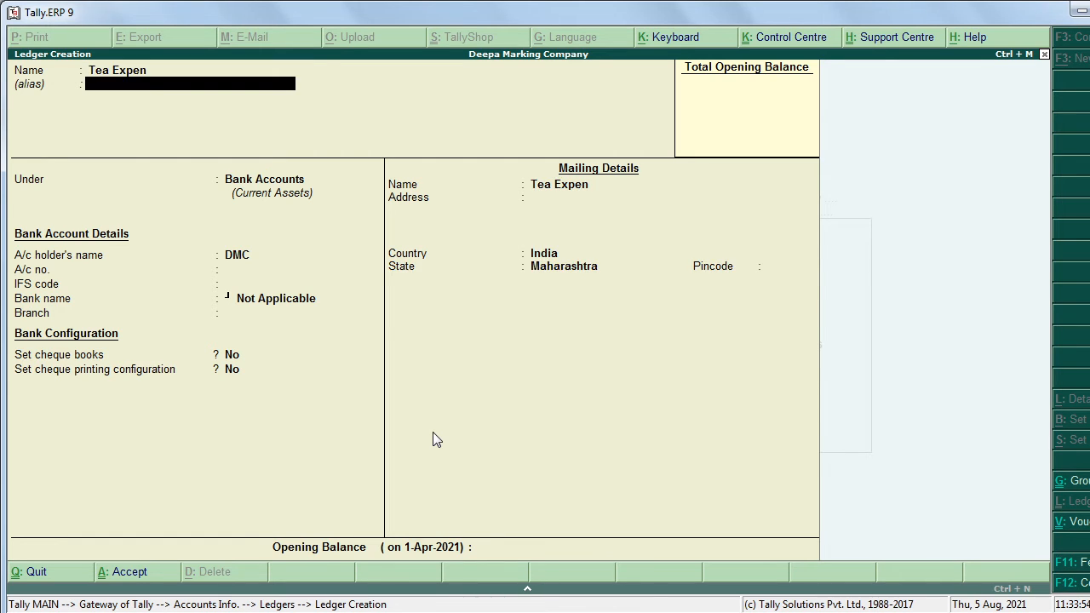
key(Return)
text(I)
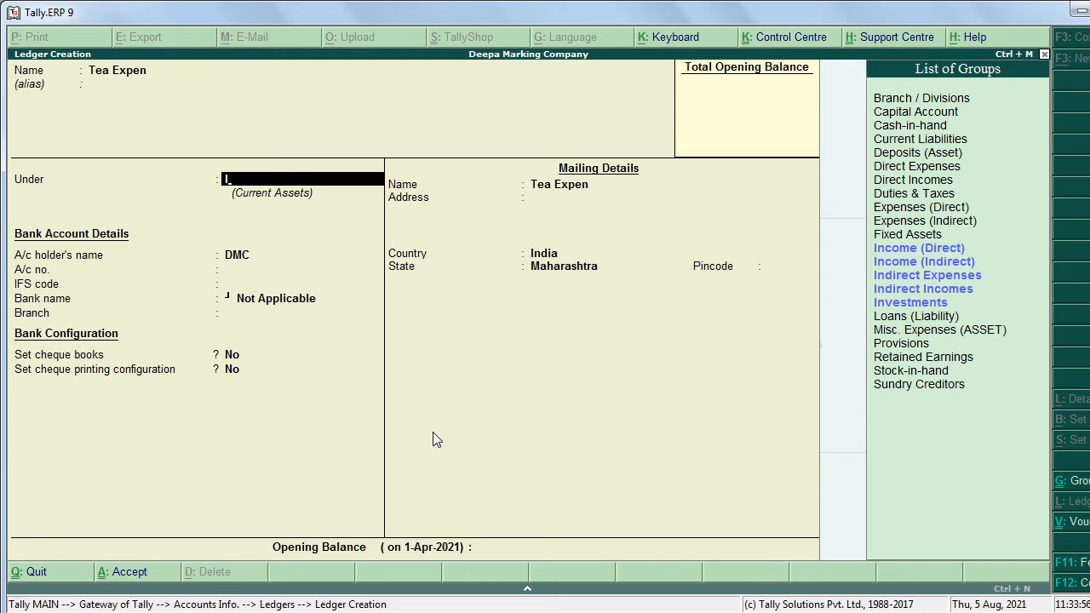
click(904, 279)
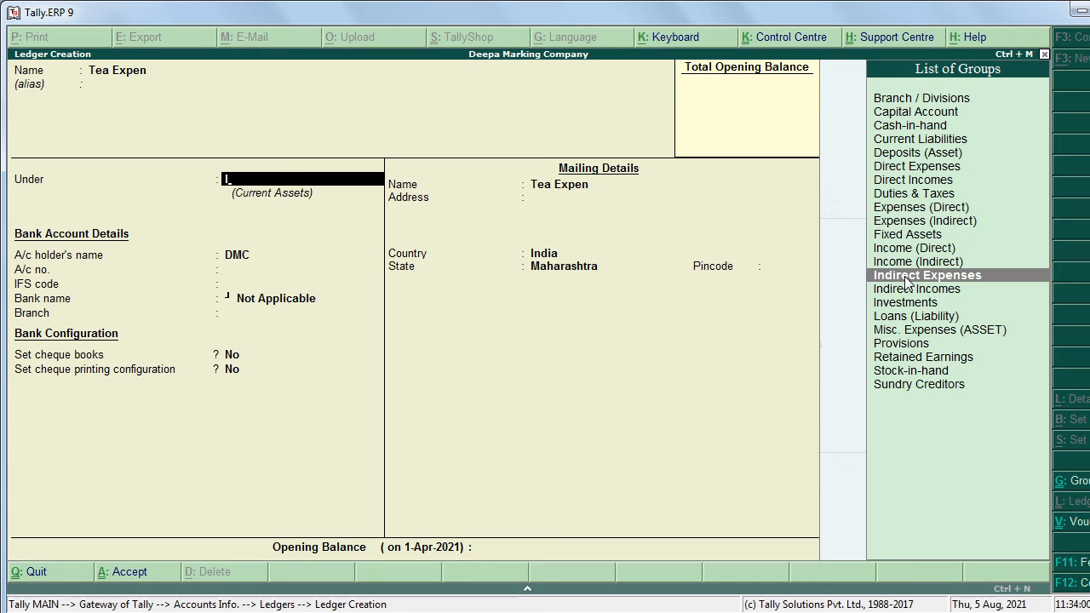
key(Return)
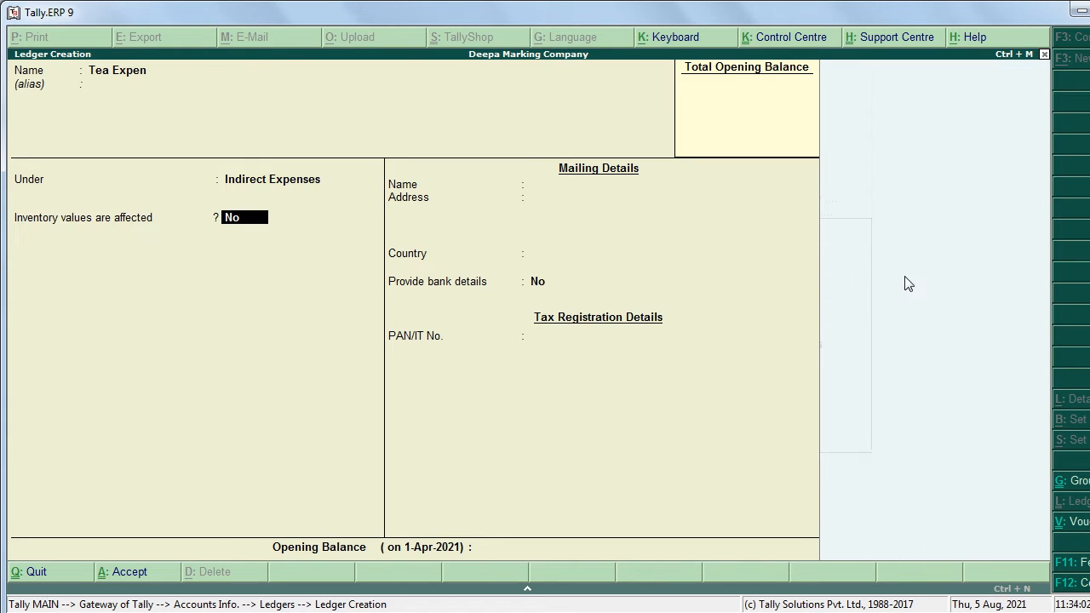
key(Return)
key(Return)
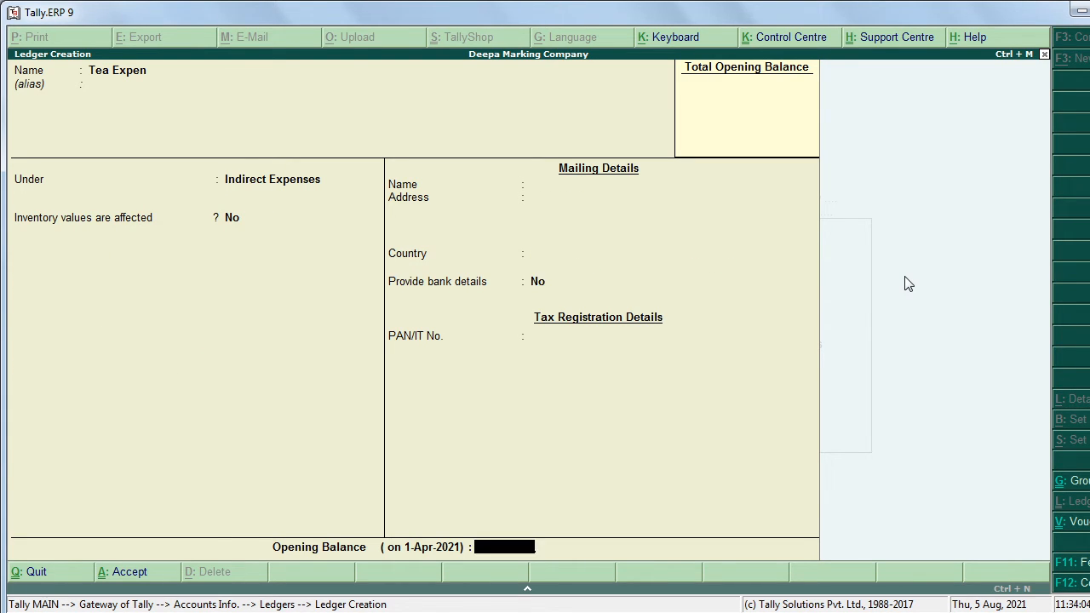
key(Return)
key(Return)
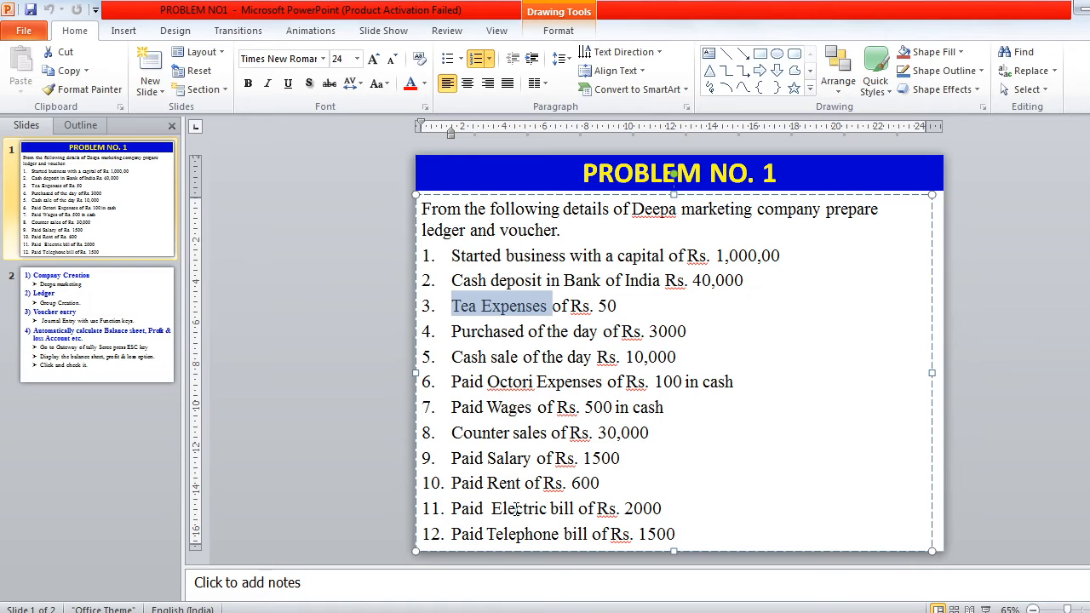
Step: Save a 'Purchase of the day' ledger under Purchase Accounts, inventory values affected set to No
drag(471, 331, 494, 331)
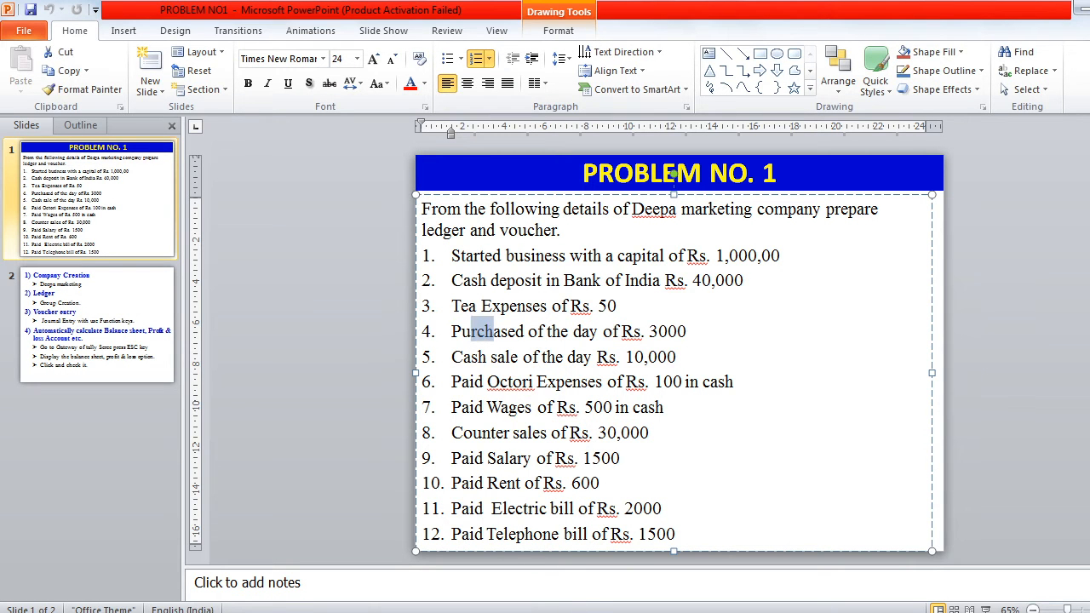
click(562, 611)
text(P)
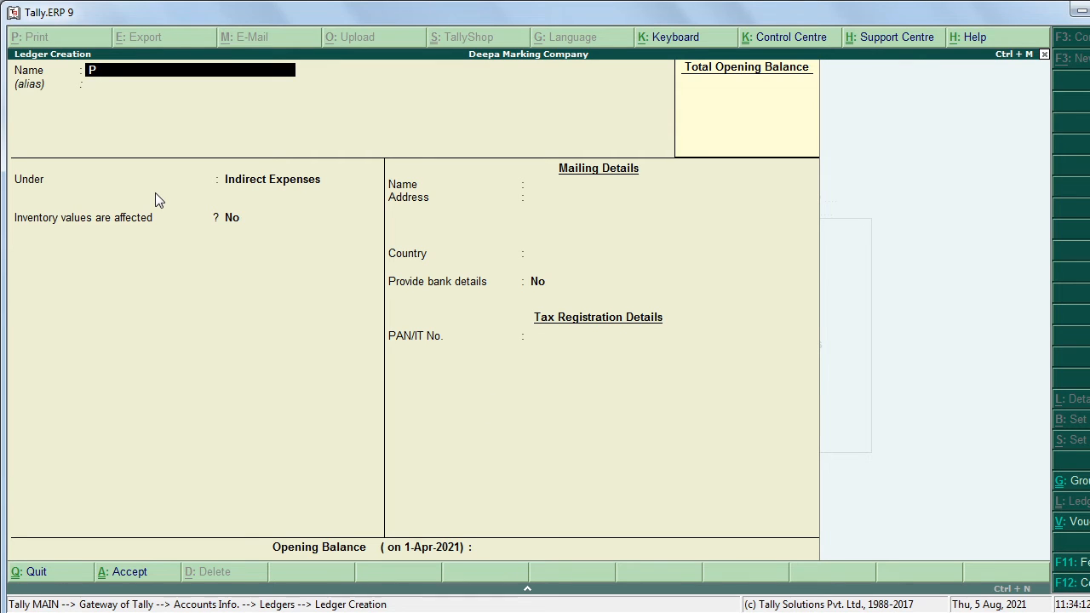
text(urchase of the day)
key(Return)
key(Return)
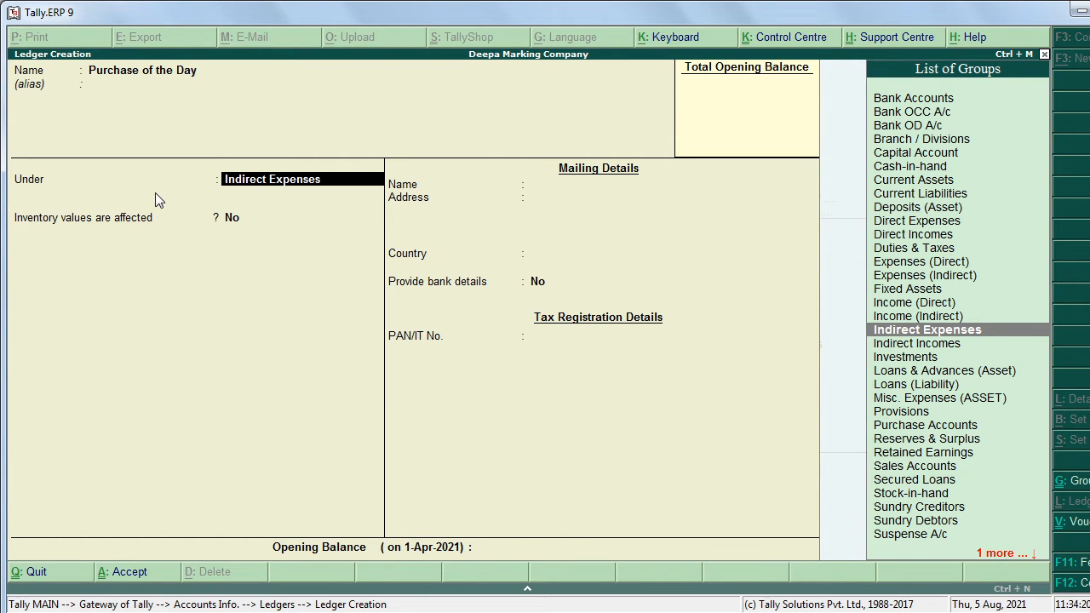
text(P)
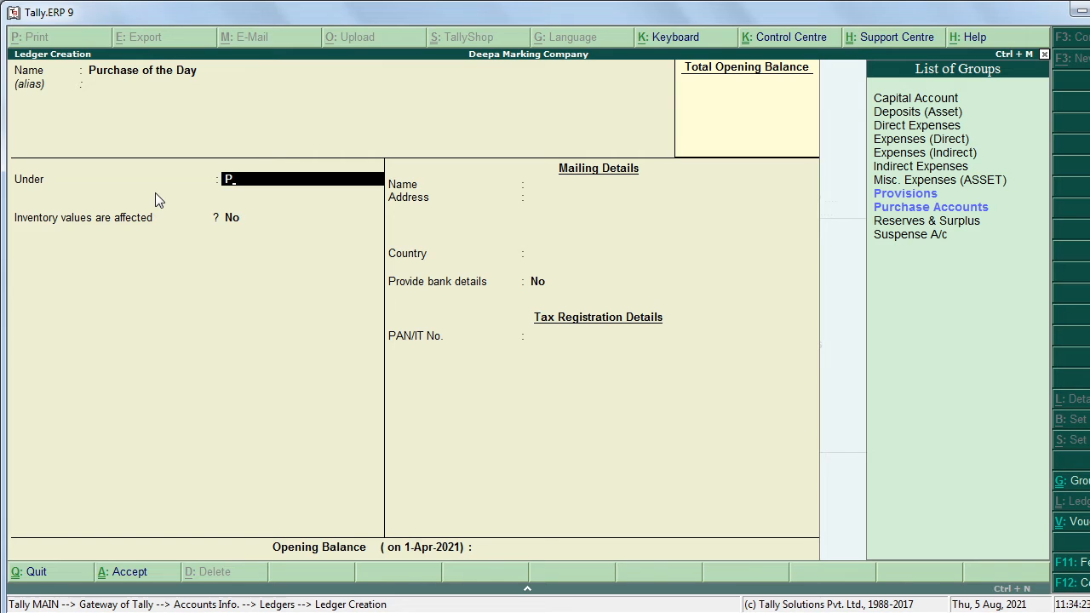
text(u)
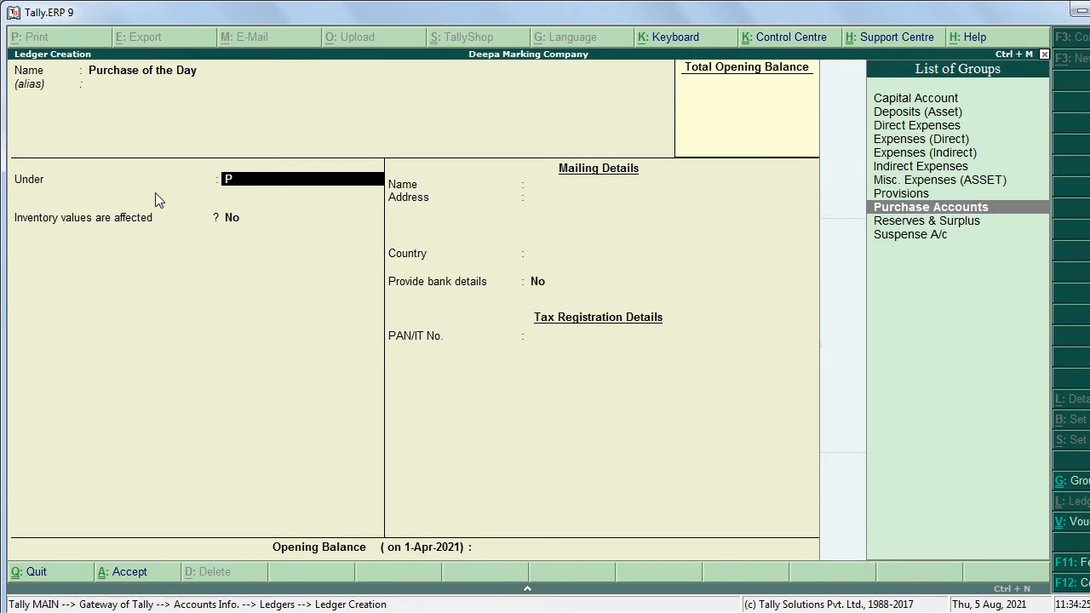
key(Return)
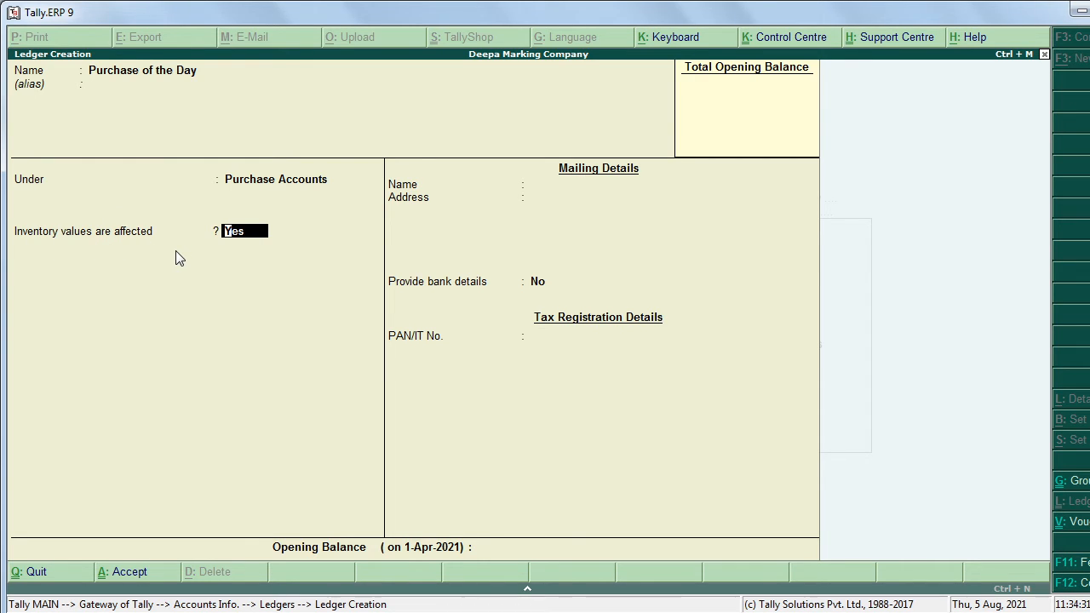
text(n)
key(Return)
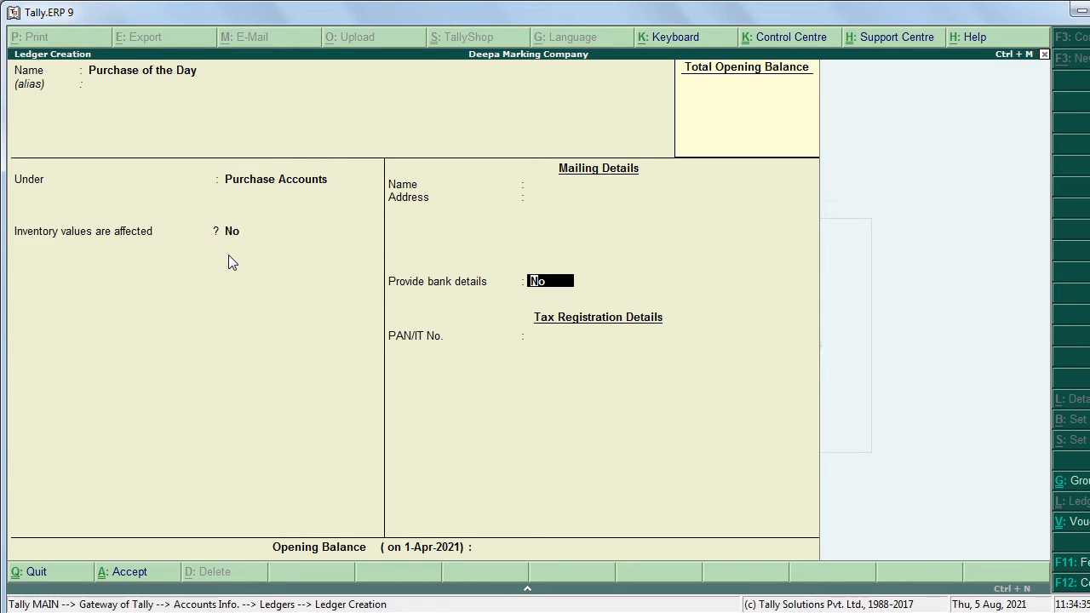
key(Return)
key(Return)
key(Return)
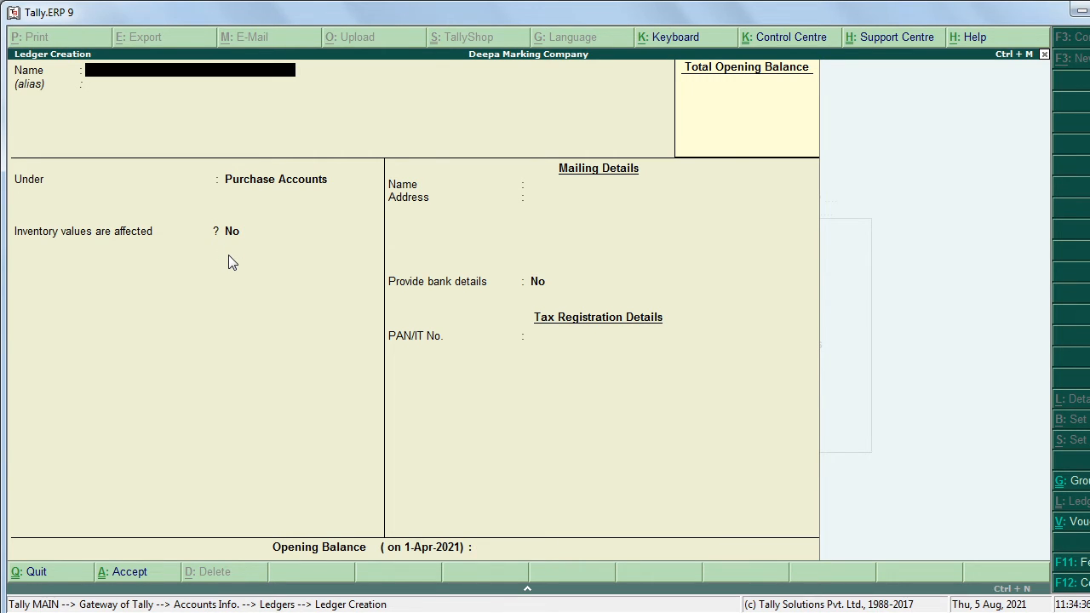
key(alt+Tab)
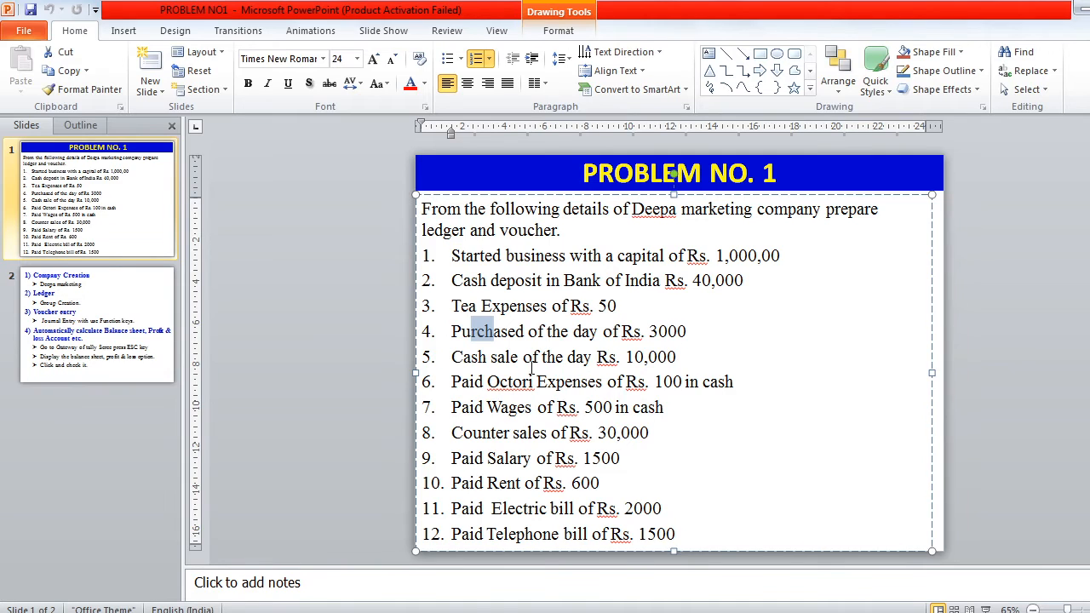
Step: Enter 'Sales of the Day' under Sales Accounts with inventory affected No, and save it
drag(491, 359, 591, 359)
key(alt+Tab)
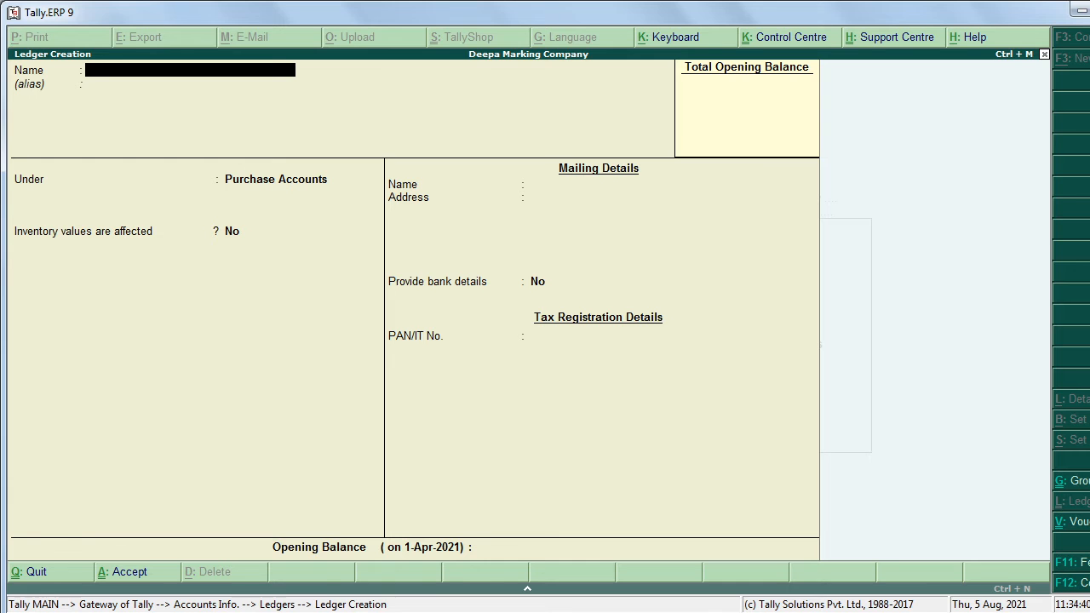
text(Sales of the Day)
key(Return)
key(Return)
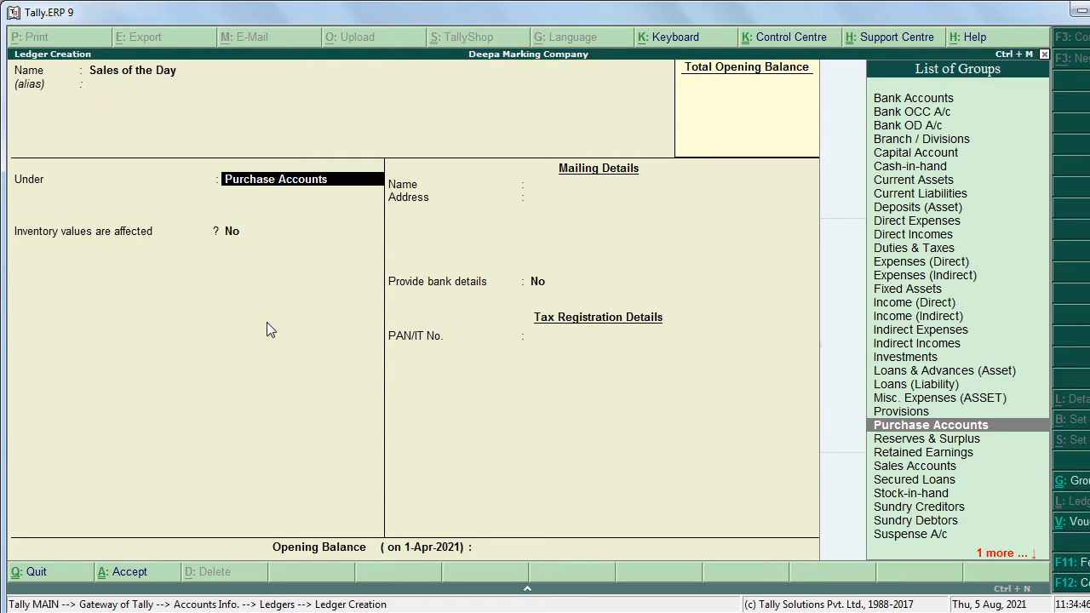
text(S)
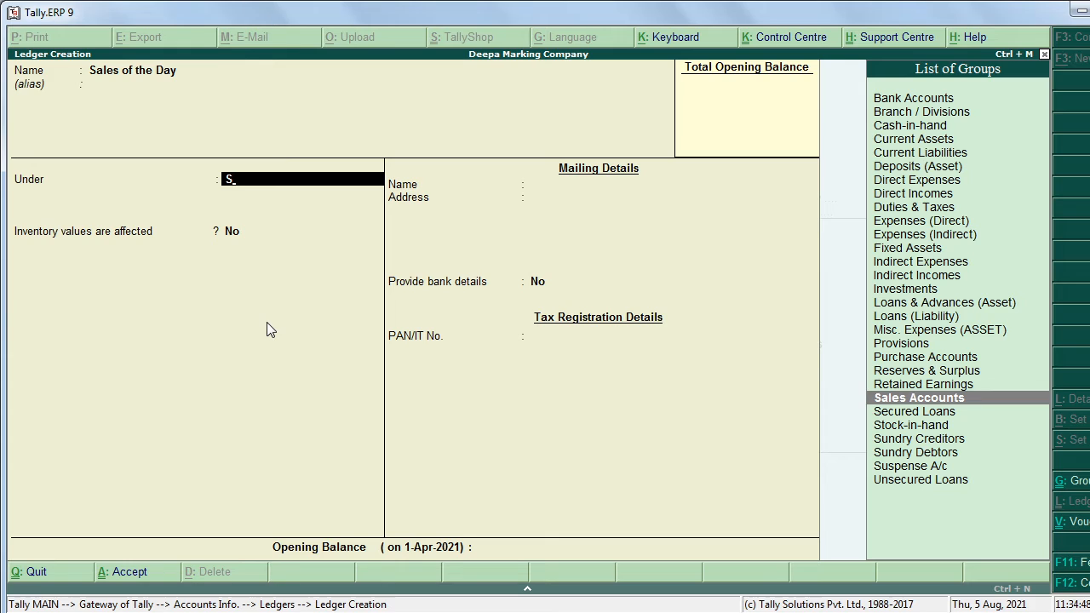
key(Return)
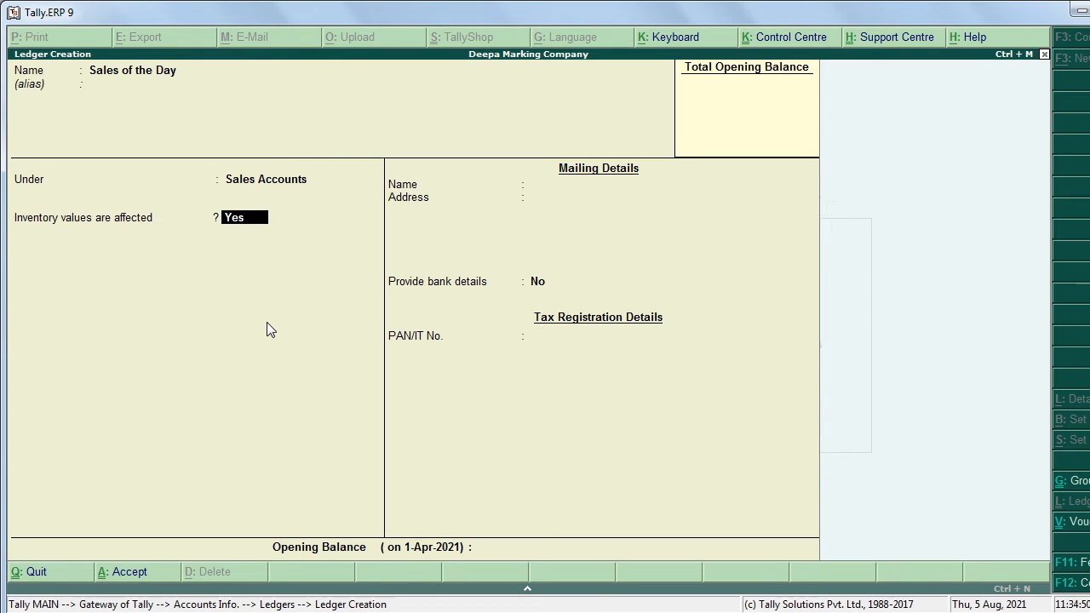
text(n)
key(Return)
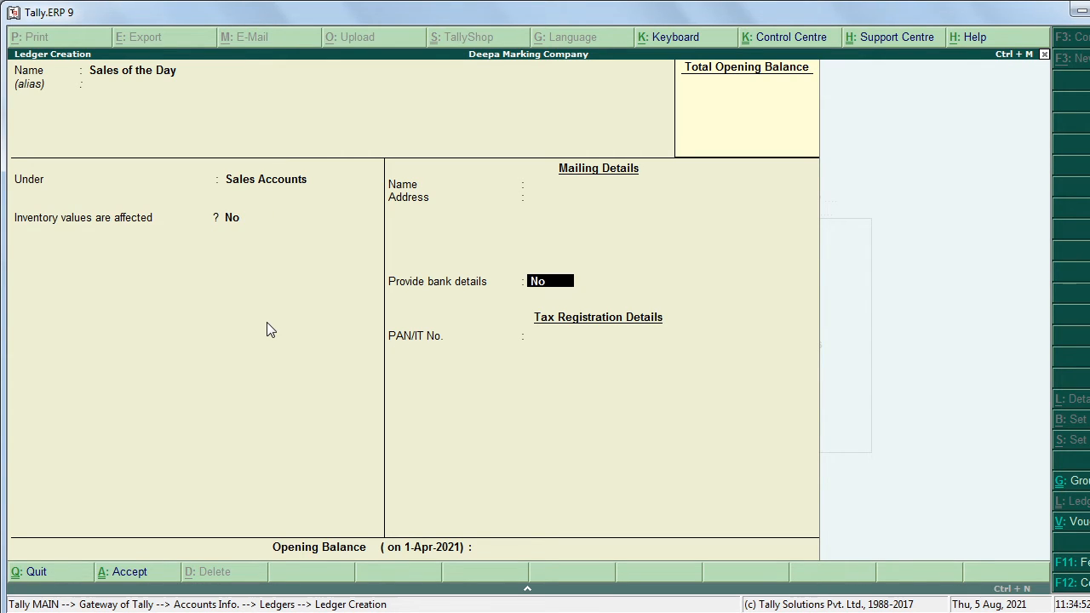
key(Return)
key(Return)
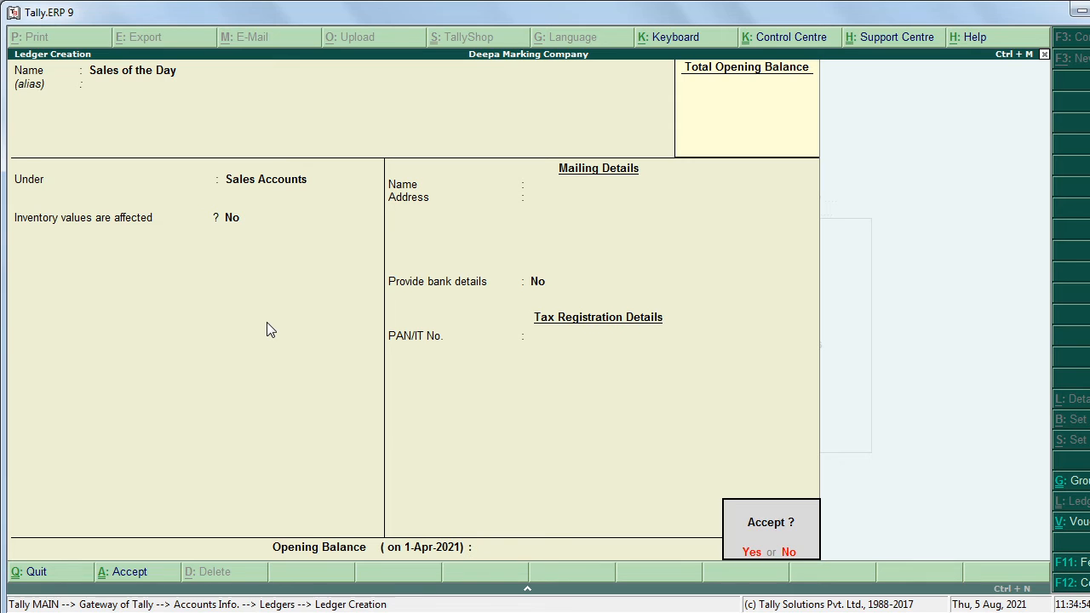
key(Return)
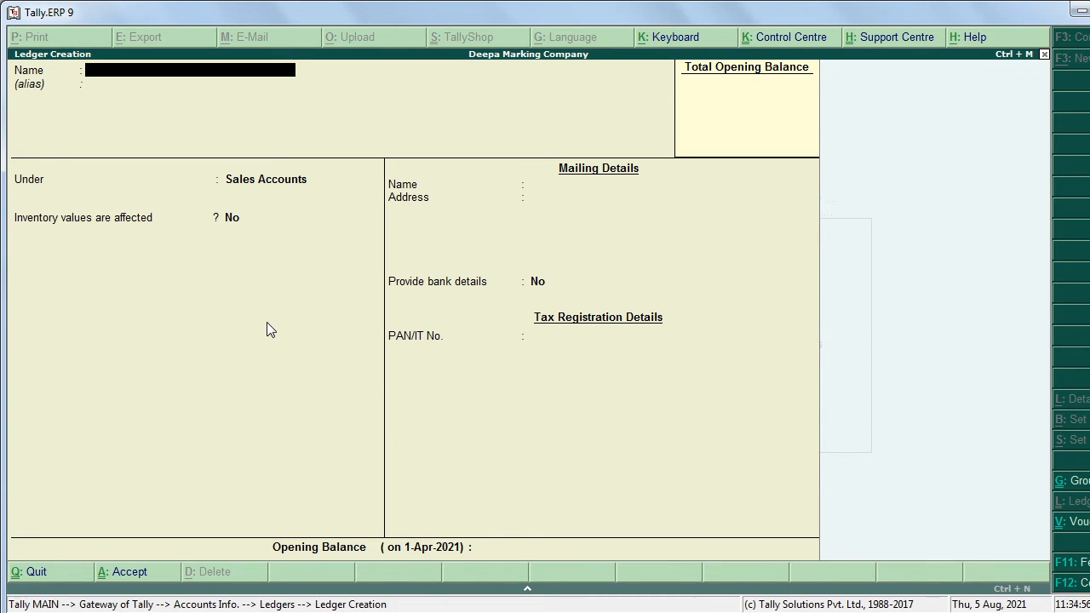
Step: Create the 'Octroi Expn' ledger under Direct Expenses
key(alt+Tab)
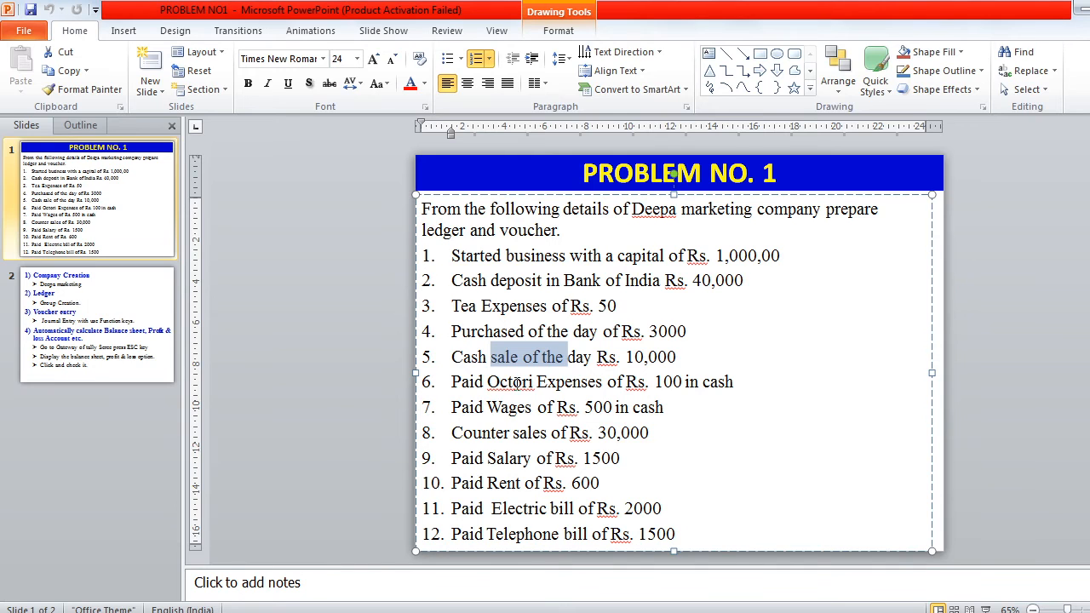
drag(489, 382, 559, 382)
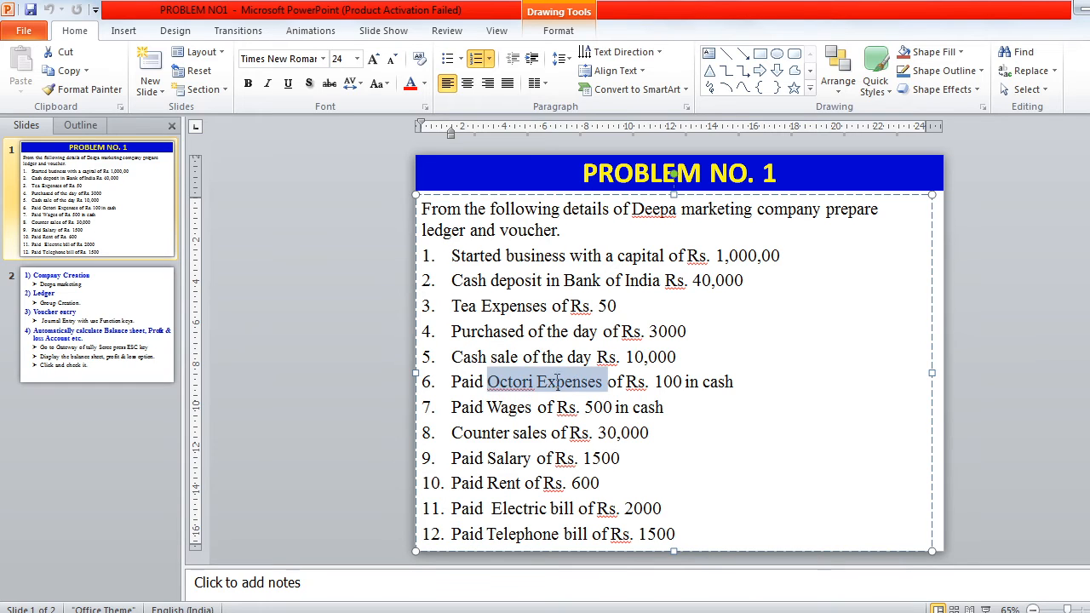
key(alt+Tab)
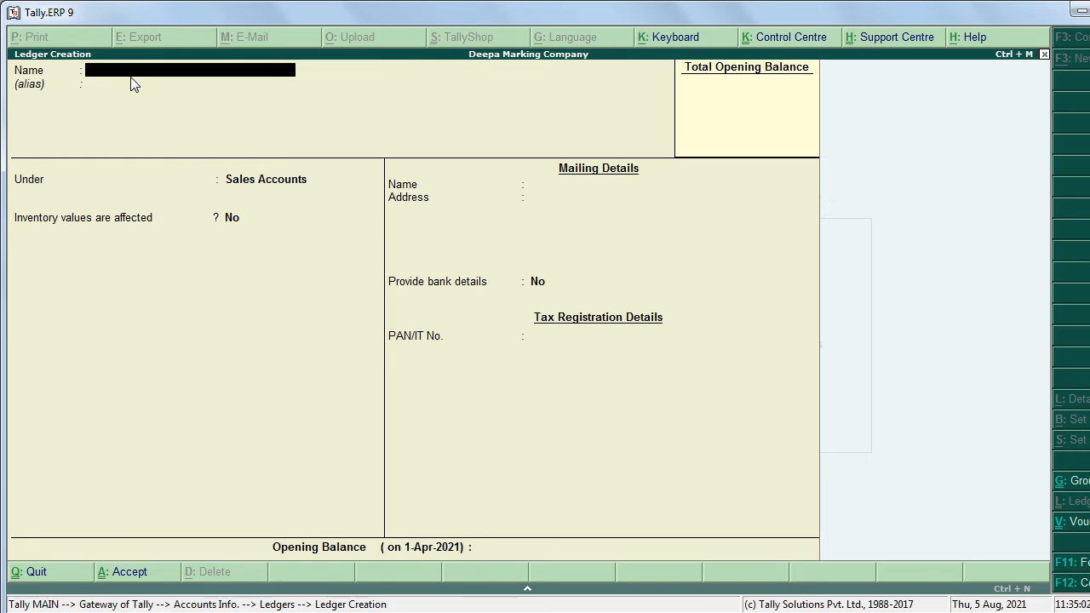
text(Octroi Expn)
key(Return)
key(Return)
text(D)
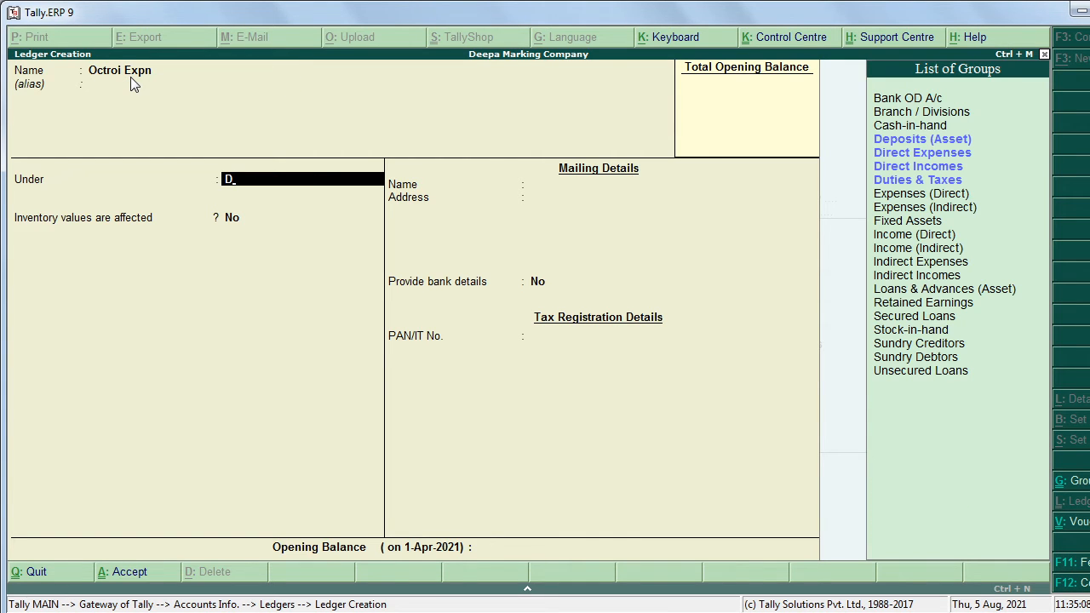
key(Up)
key(Up)
key(Up)
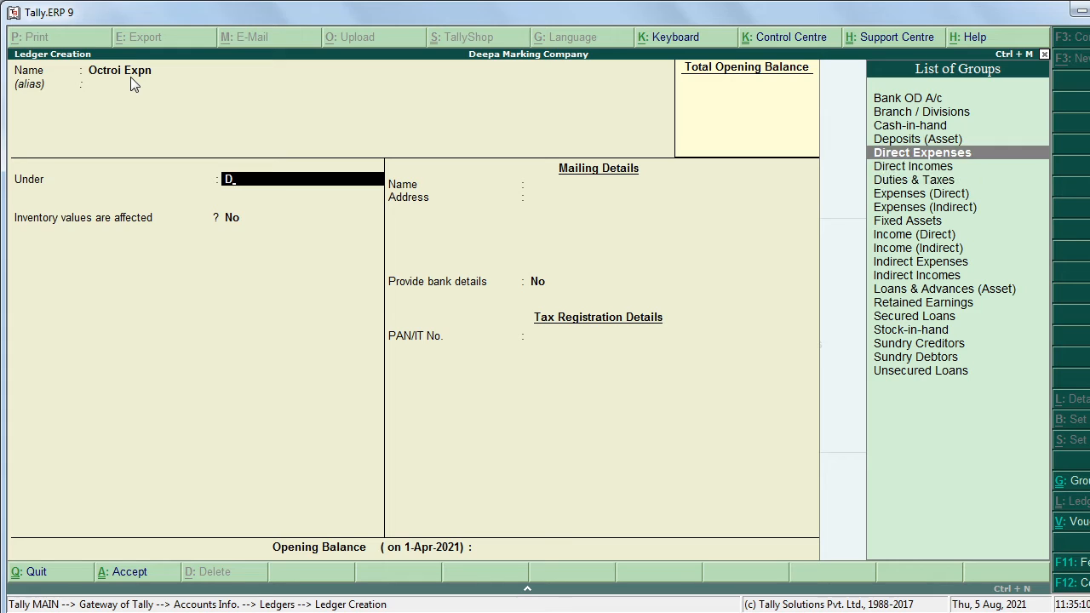
key(Return)
key(Return)
key(Return)
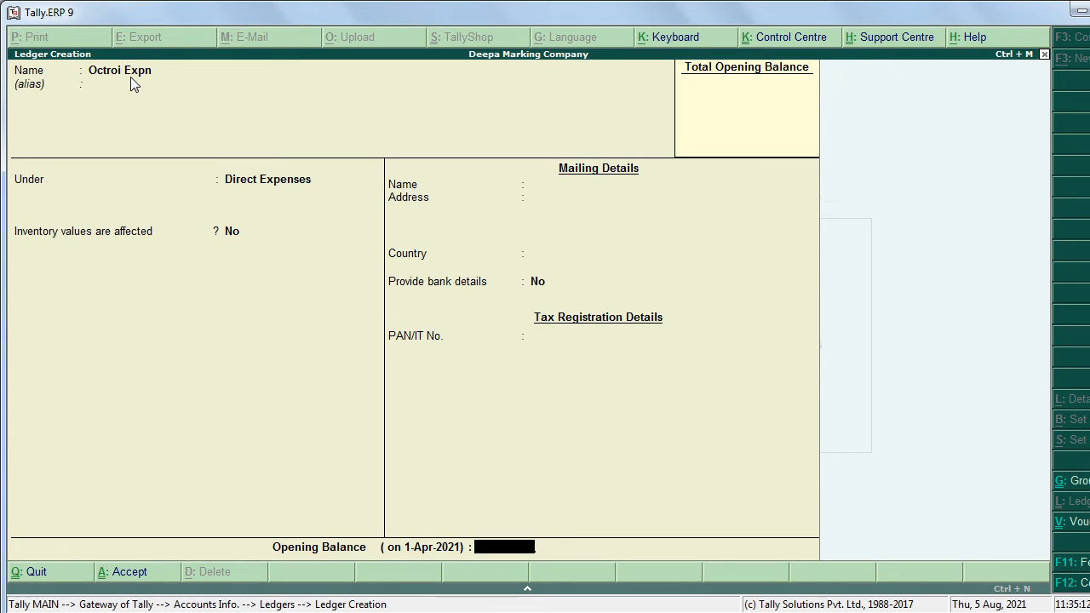
key(Return)
key(Return)
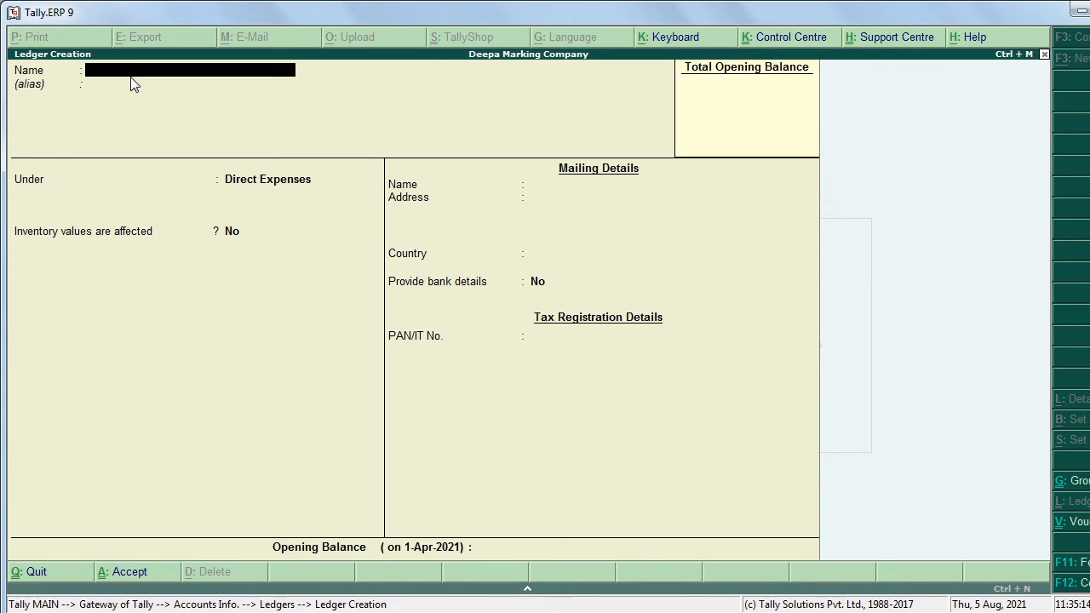
Step: Create and save the 'Wages Exp' ledger under Direct Expenses
text(Wages Exp)
key(Return)
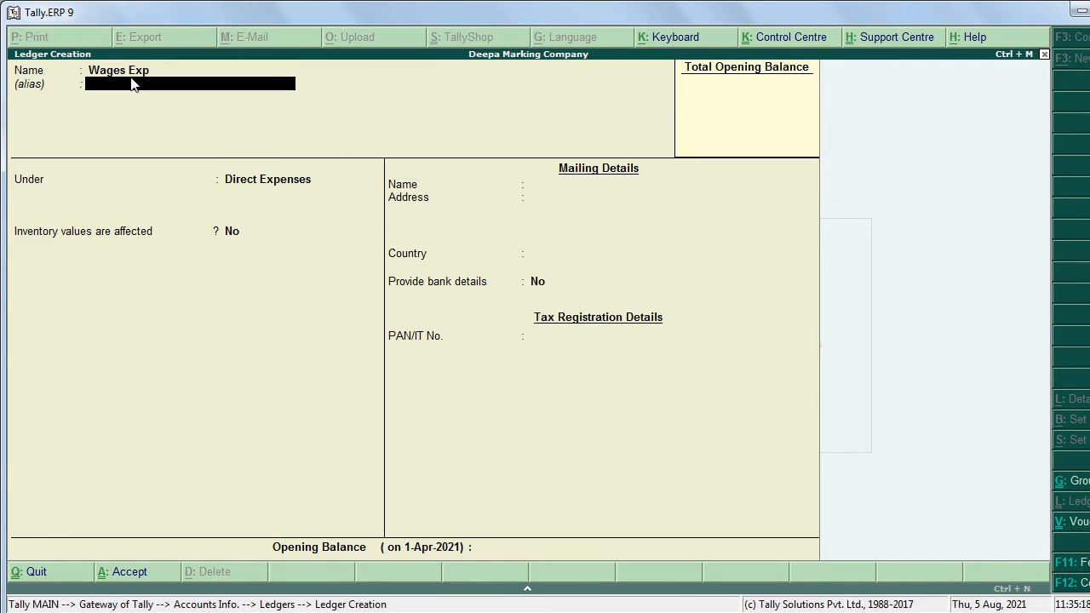
key(Return)
key(Return)
key(Return)
key(Return)
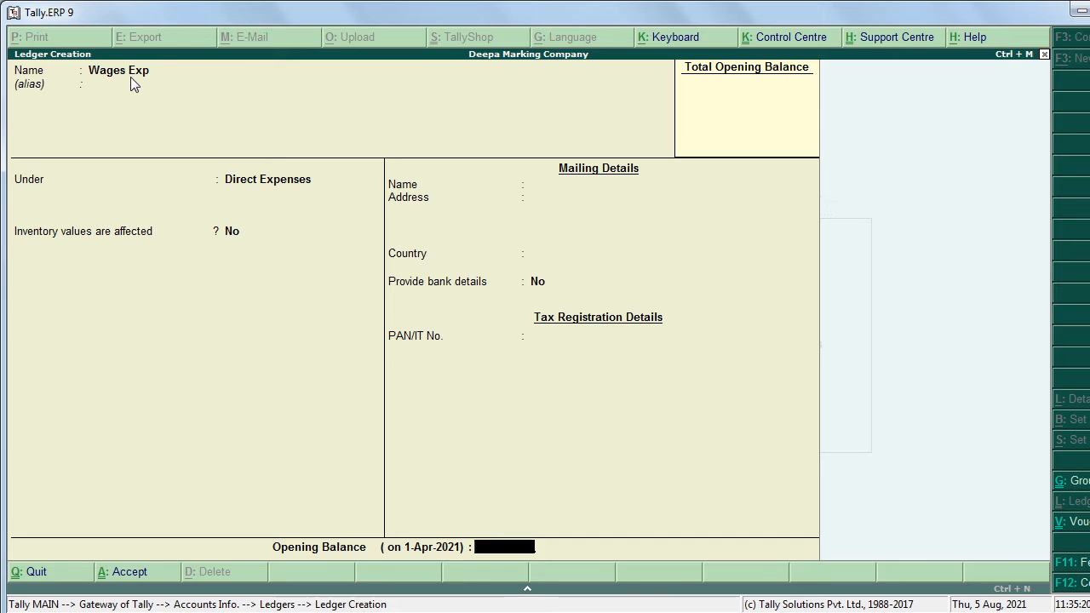
key(Return)
key(Return)
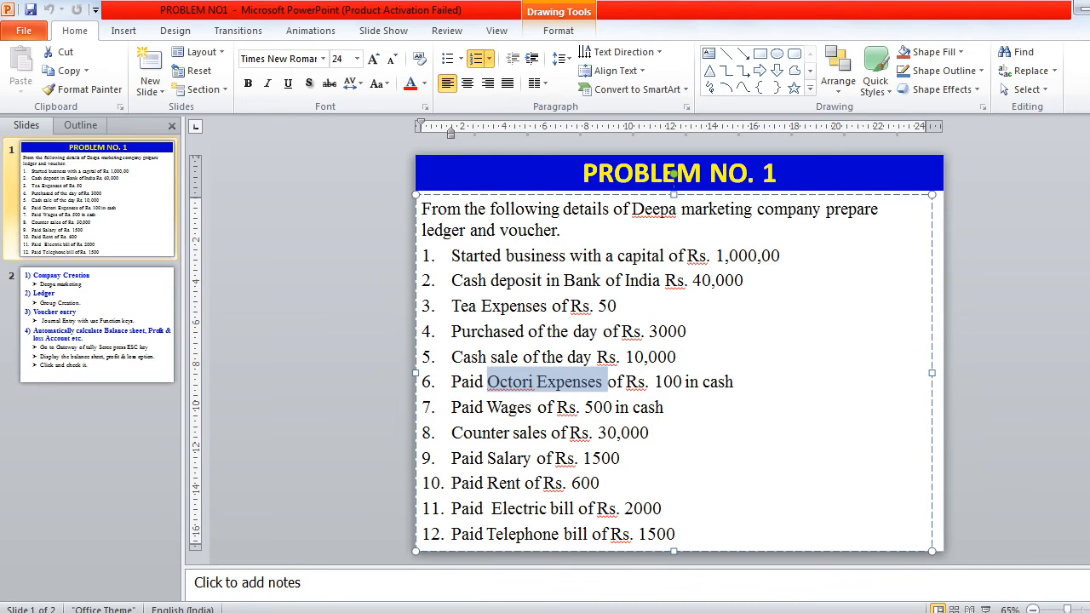
click(507, 603)
drag(492, 430, 549, 434)
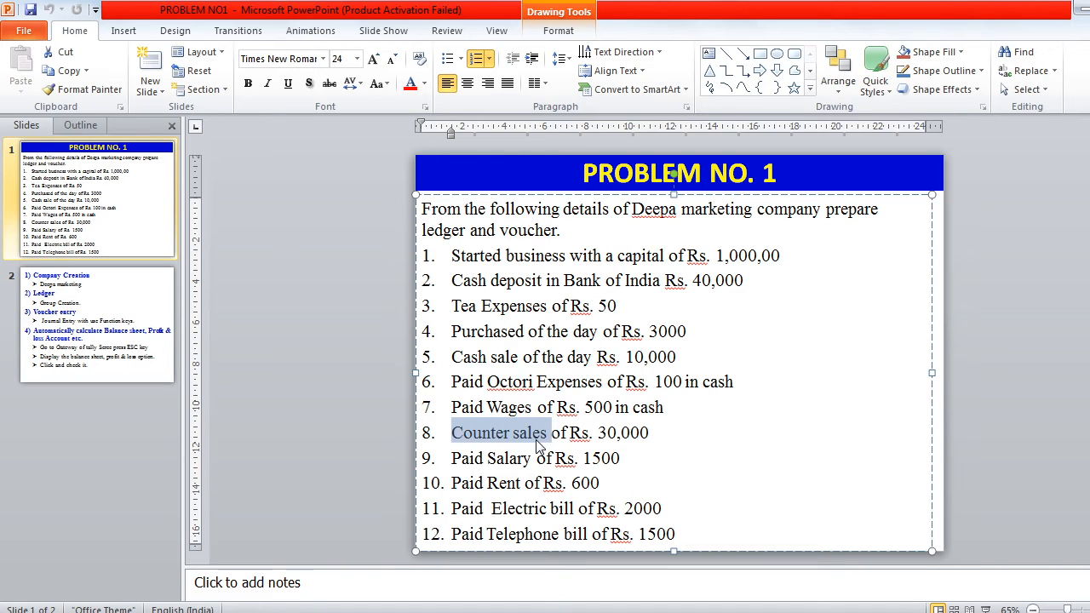
click(484, 462)
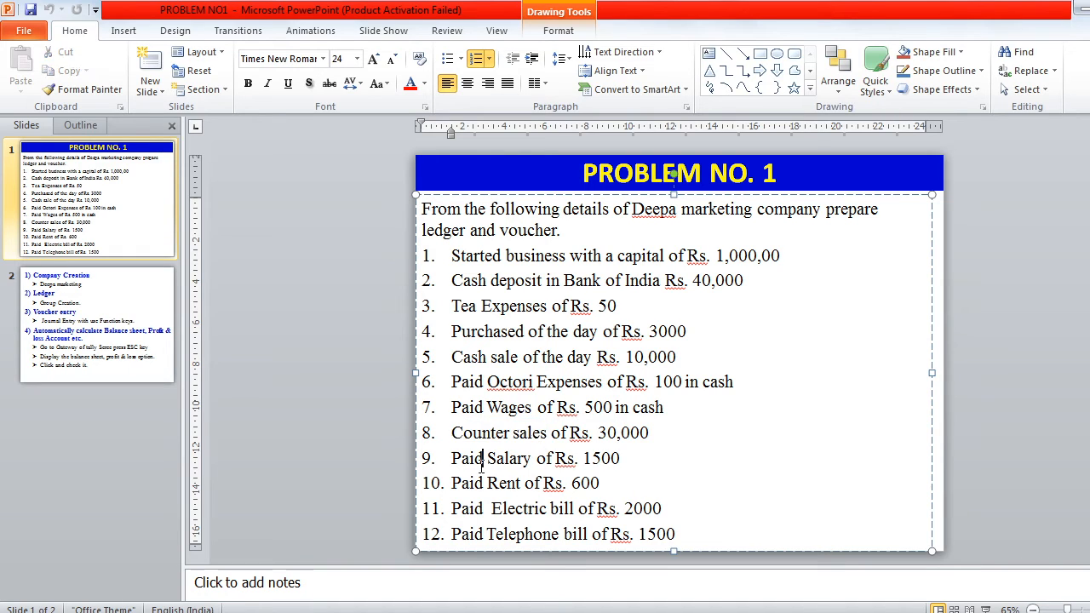
key(alt+Tab)
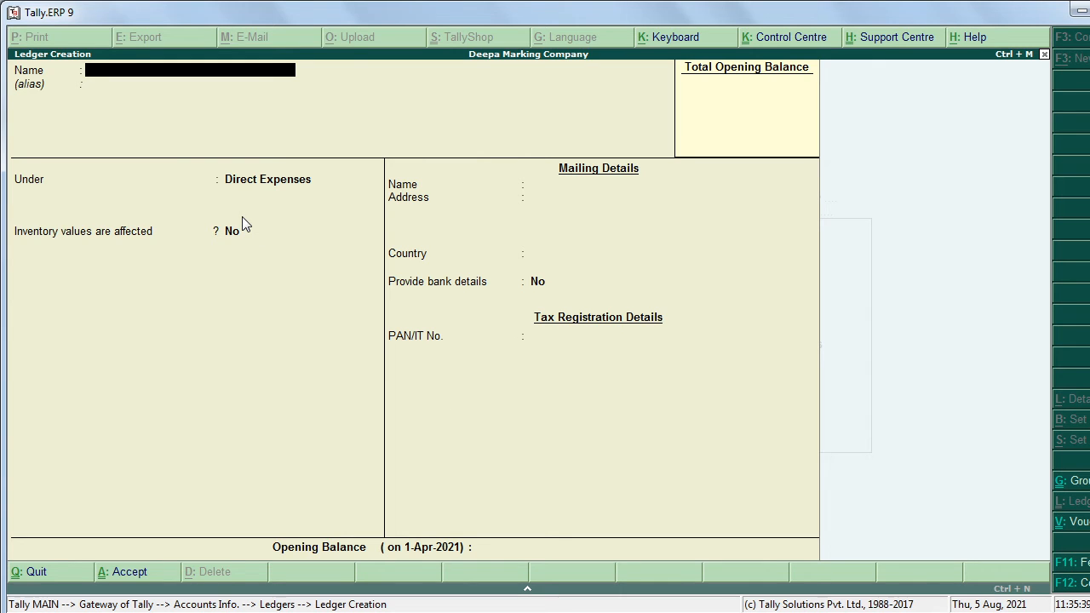
Step: Create the Salary ledger under Indirect Expenses, correcting the mistyped name
text(Salas)
key(BackSpace)
text(r)
key(Return)
text(Y)
key(BackSpace)
key(BackSpace)
key(BackSpace)
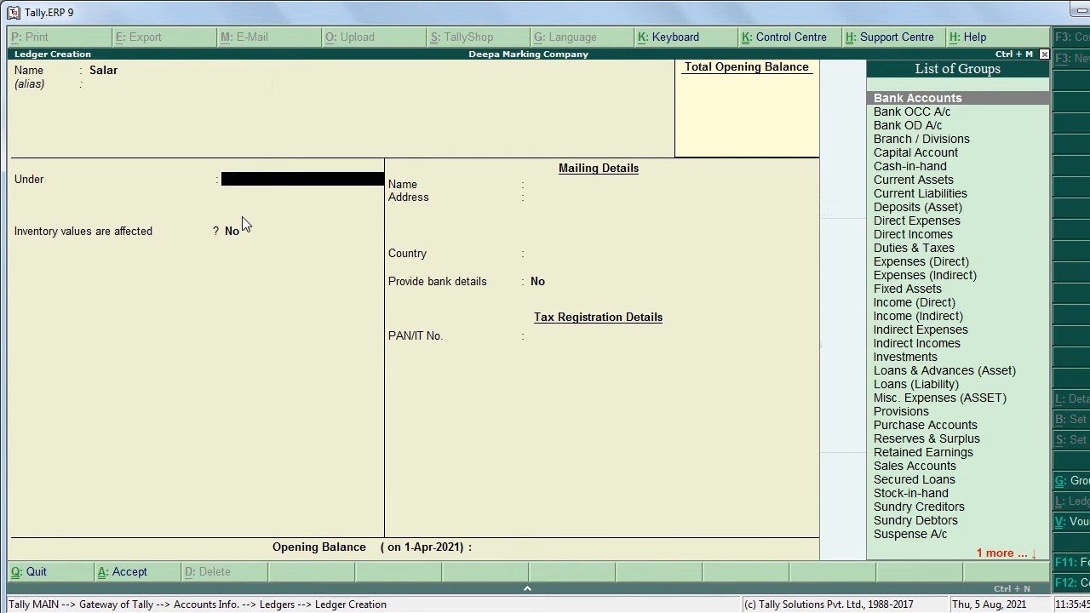
text(Salary)
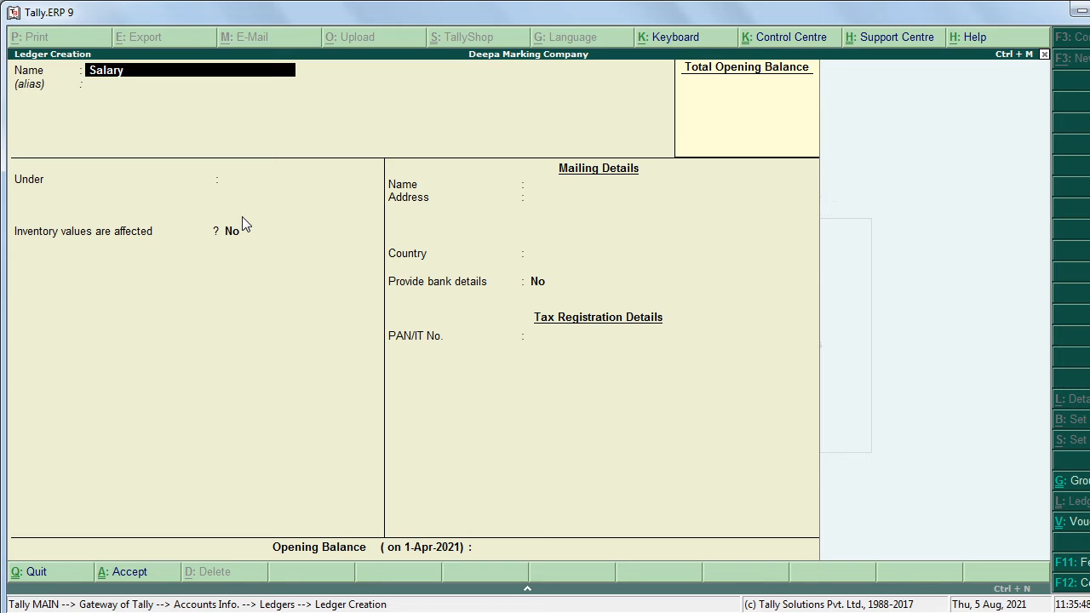
key(Return)
key(Return)
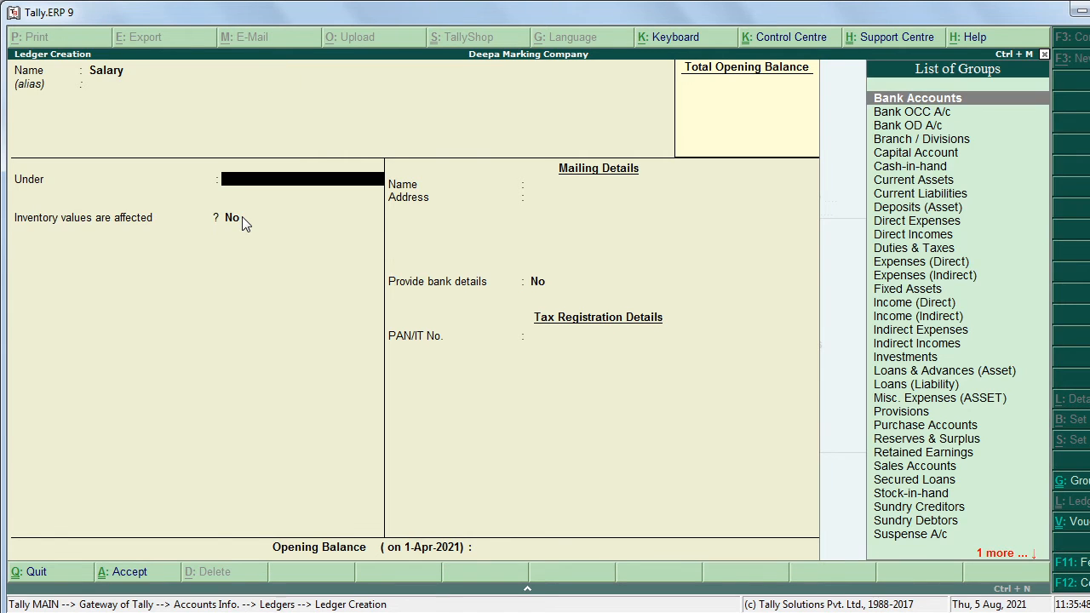
text(I)
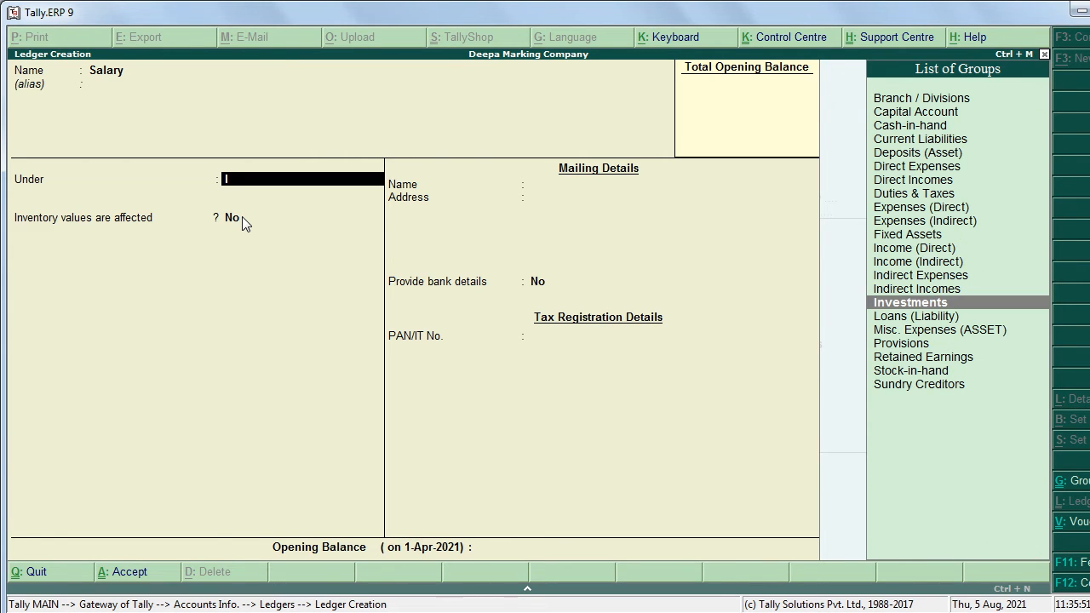
key(Up)
key(Up)
key(Return)
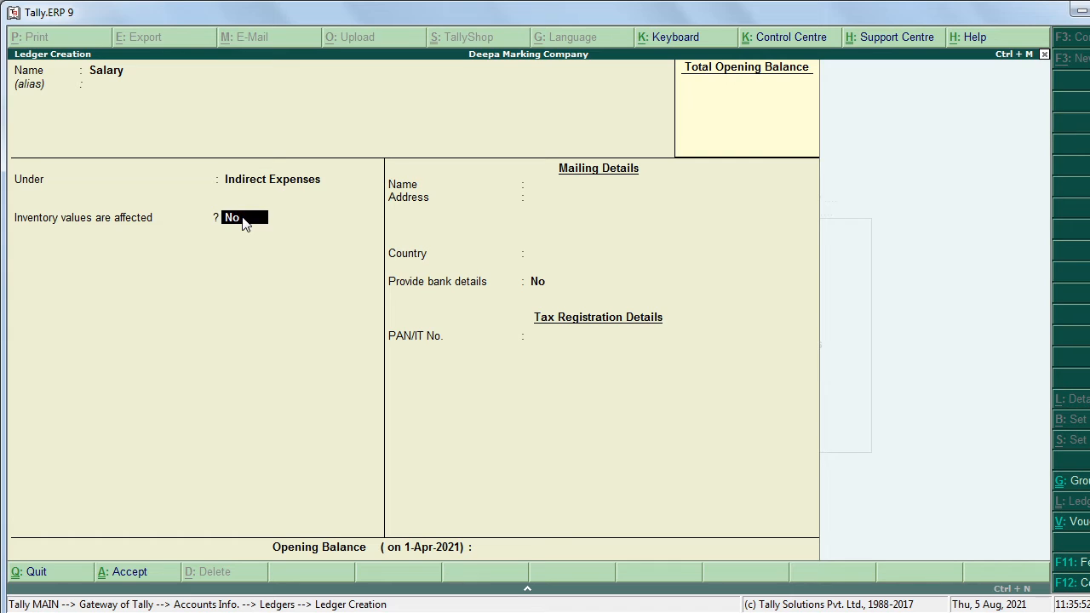
key(Return)
key(Return)
Step: Create the Rent ledger under Indirect Expenses
key(Return)
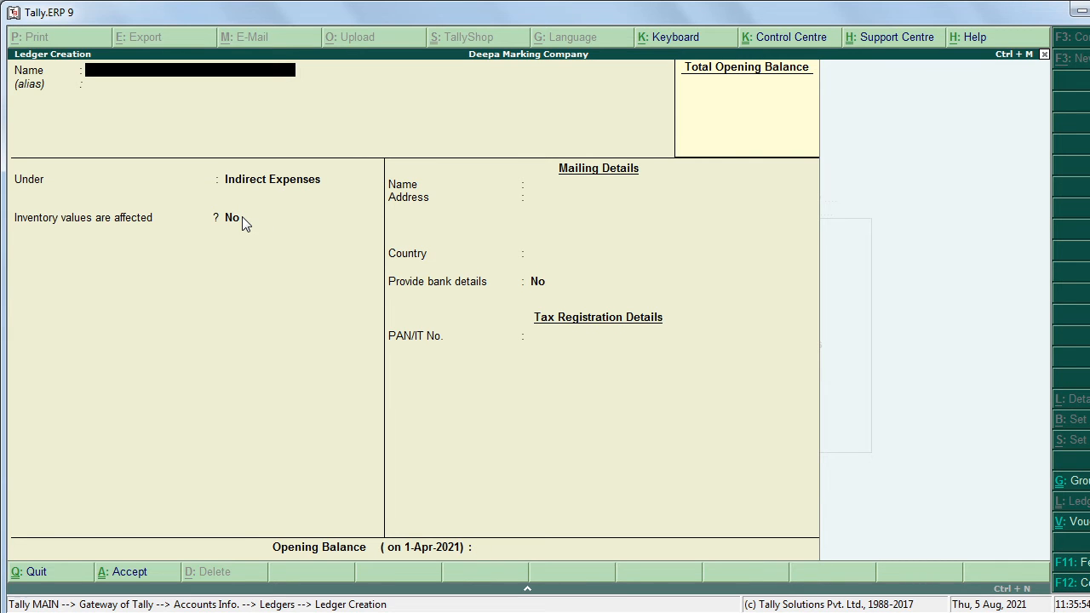
key(alt+Tab)
key(alt+Tab)
text(Rent)
key(Return)
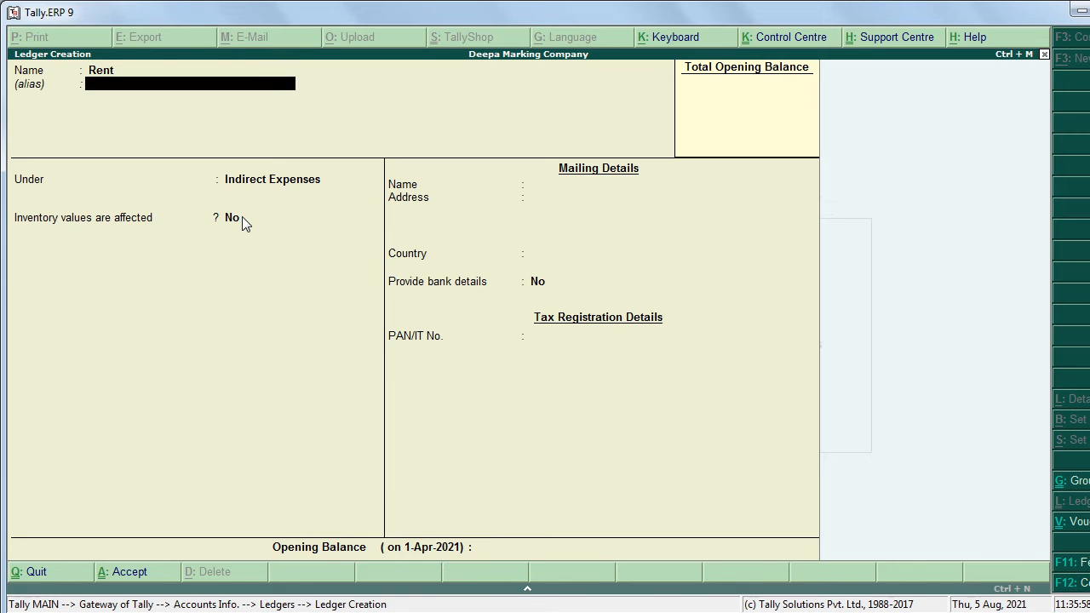
key(Return)
key(Return)
key(Return)
key(Return)
key(Return)
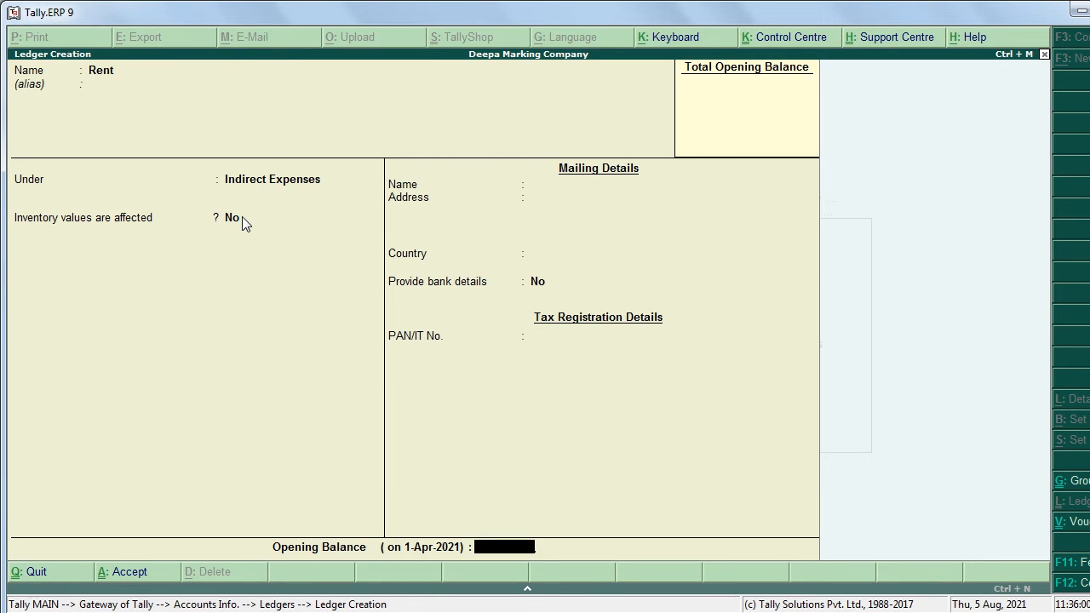
key(Return)
key(alt+Tab)
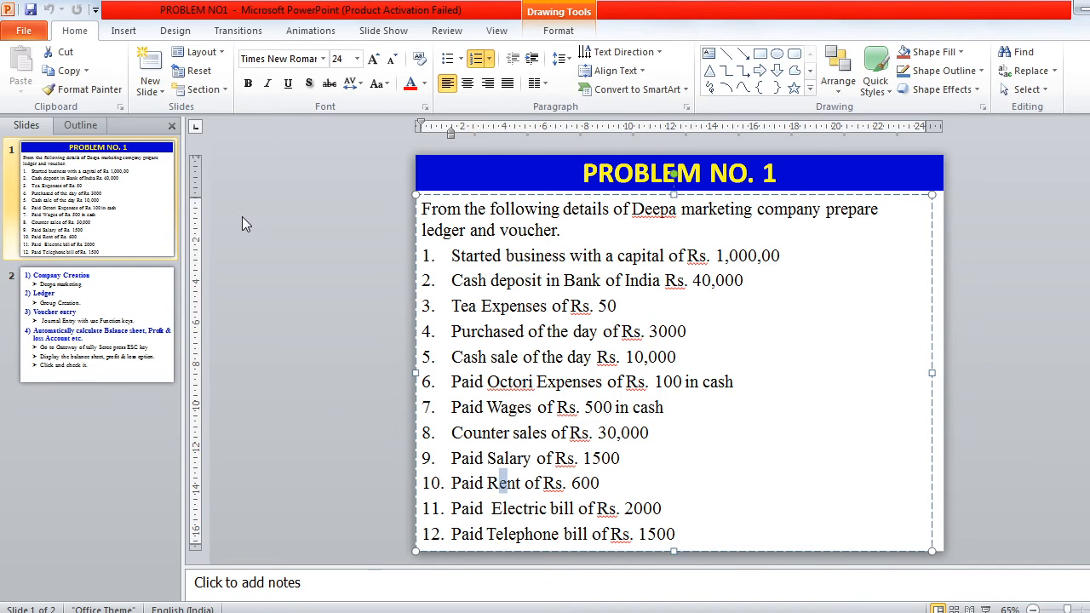
key(alt+Tab)
Step: Create the 'Electric Bi' ledger under Indirect Expenses, recovering from an error prompt along the way
text(Ele)
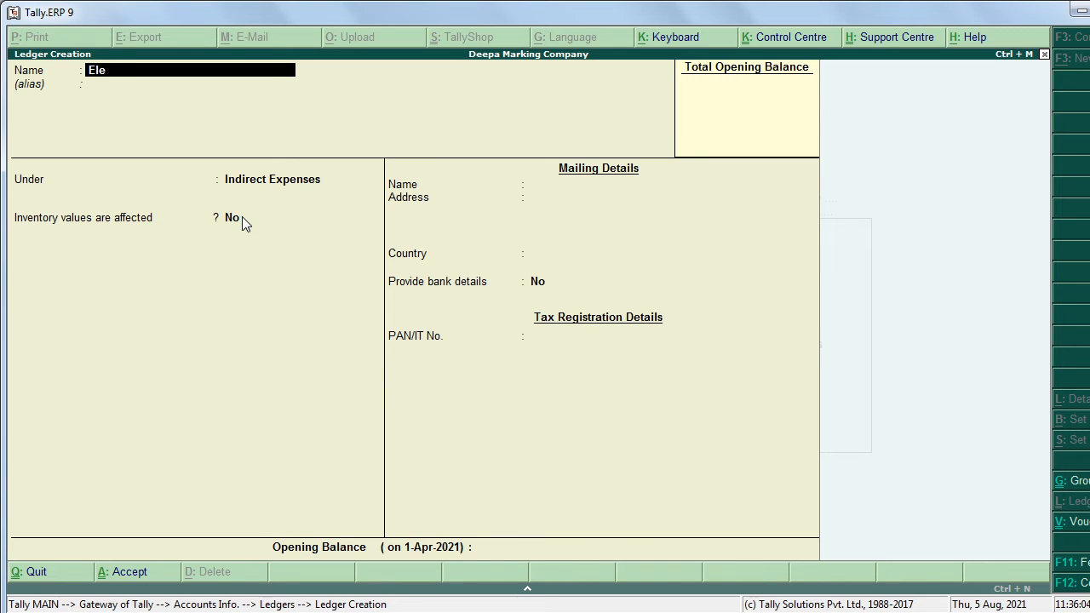
text(ctric Bi)
click(241, 217)
key(l)
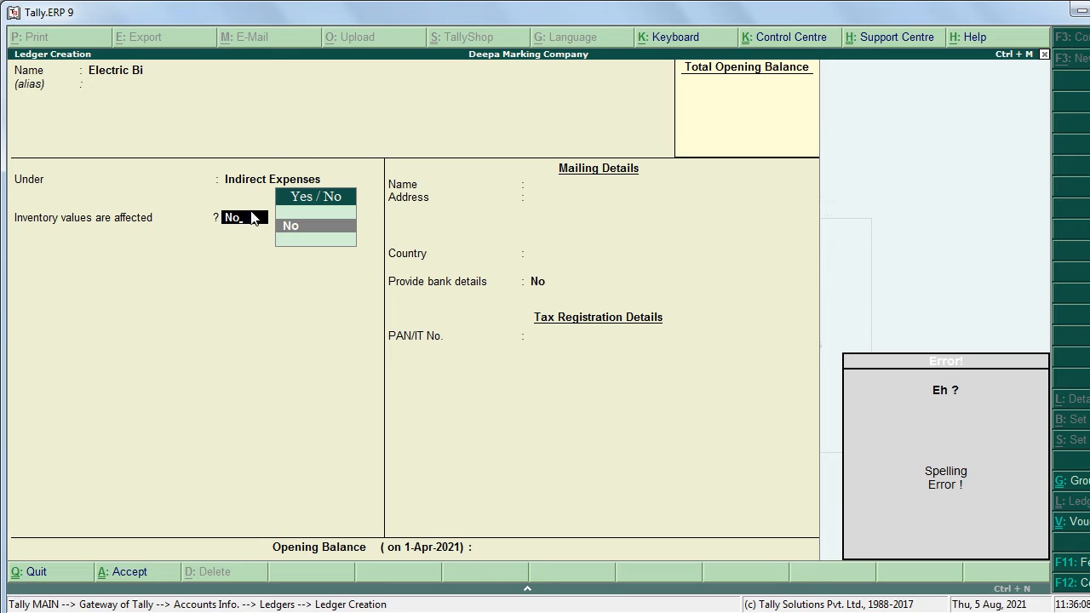
key(BackSpace)
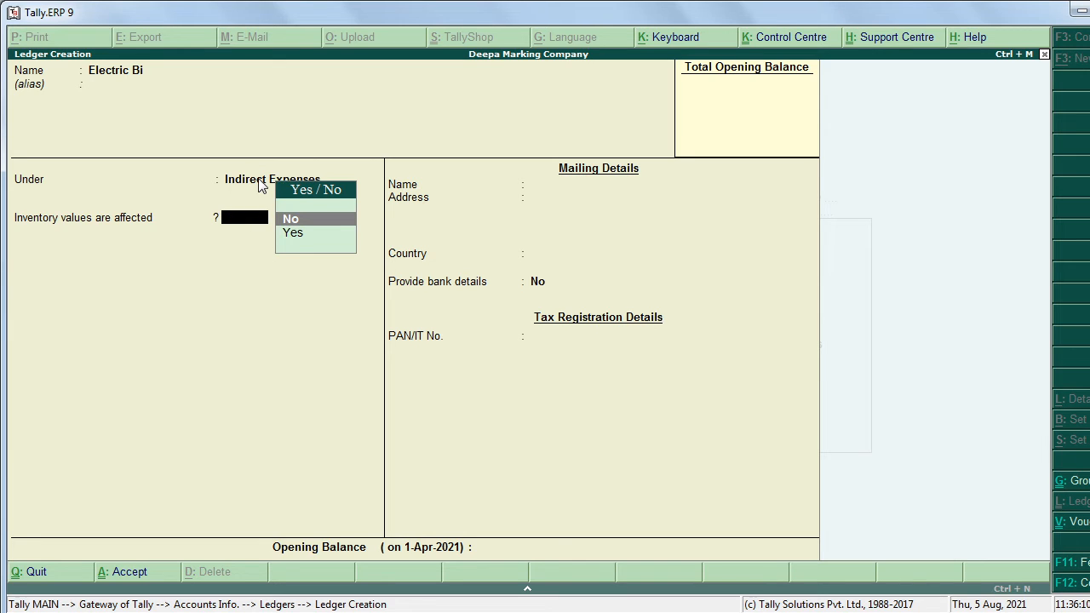
click(258, 180)
key(Escape)
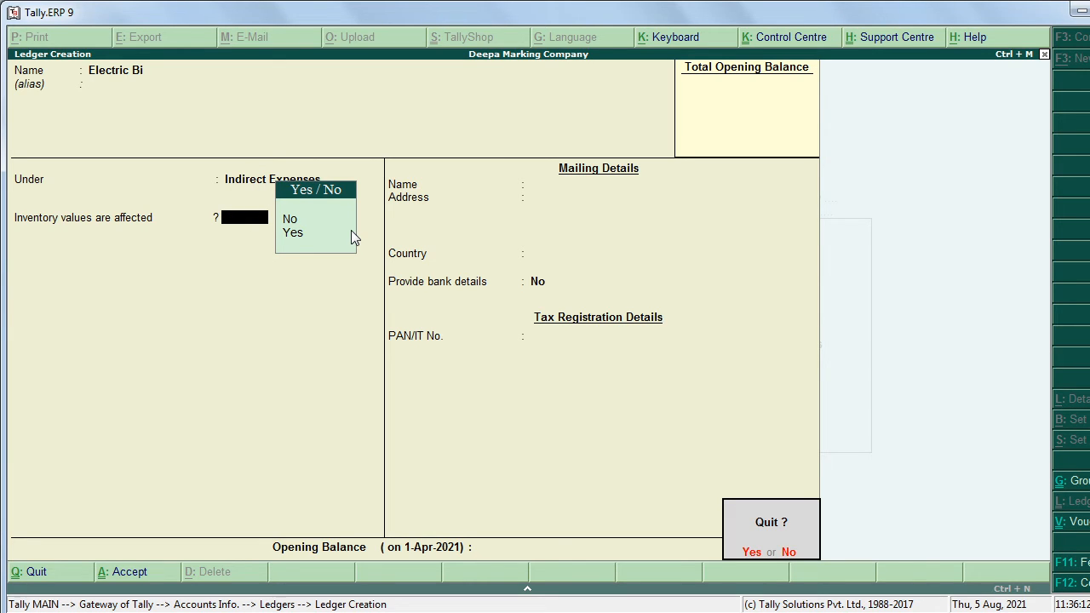
key(y)
key(BackSpace)
key(Return)
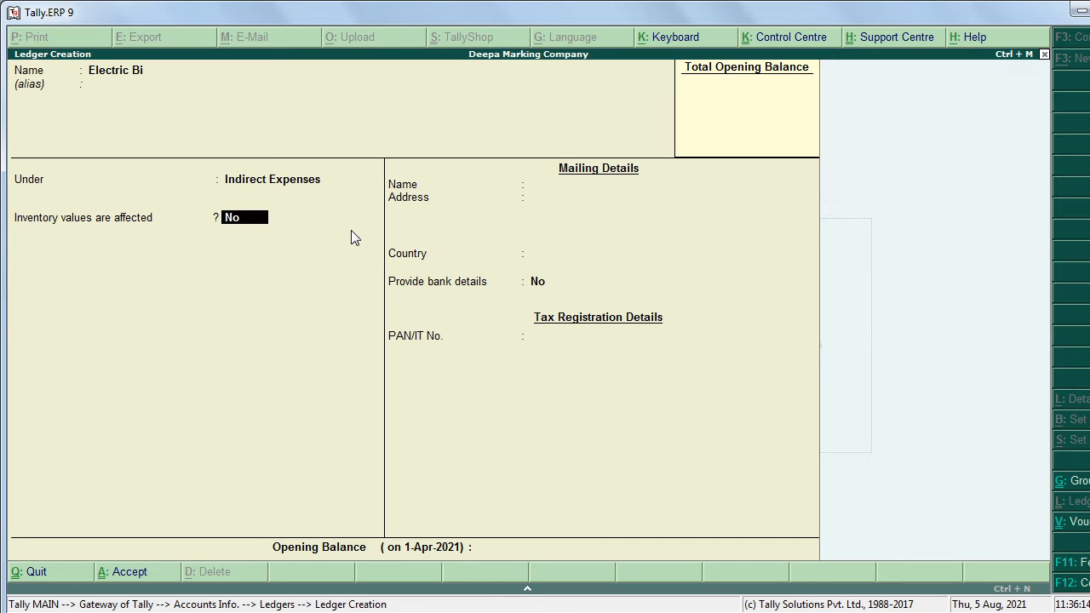
key(Return)
key(Return)
key(Return)
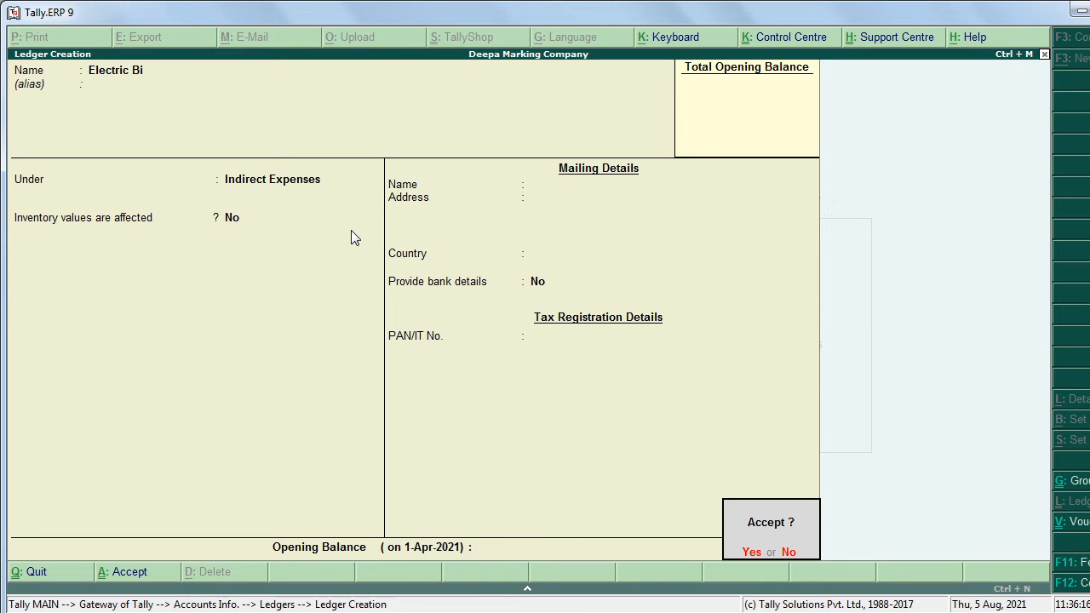
key(y)
Step: Create the Telephone Bill ledger under Indirect Expenses, then quit ledger creation
key(alt+Tab)
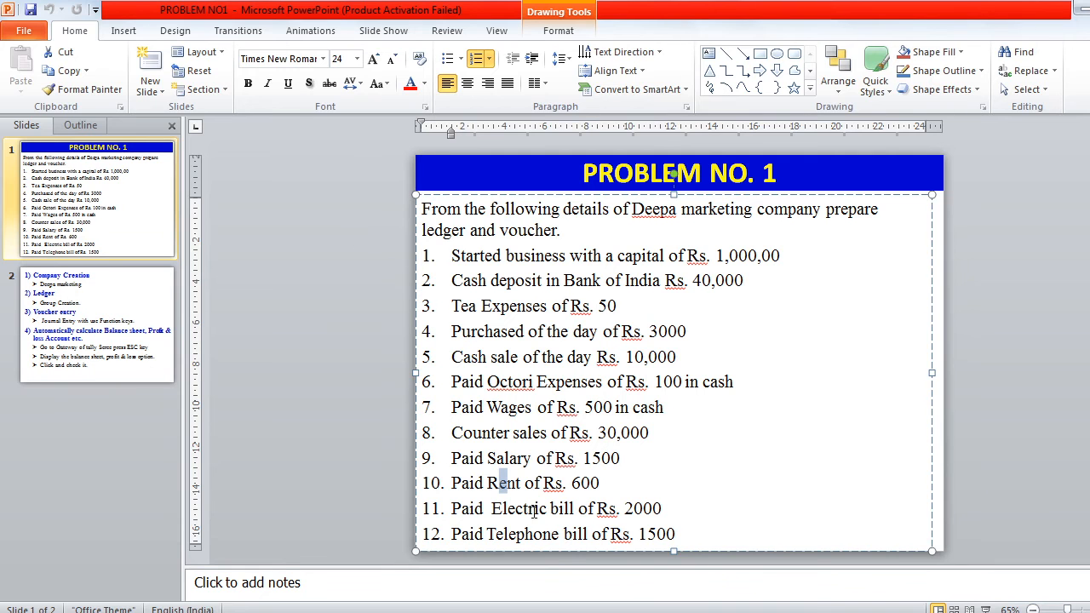
key(alt+Tab)
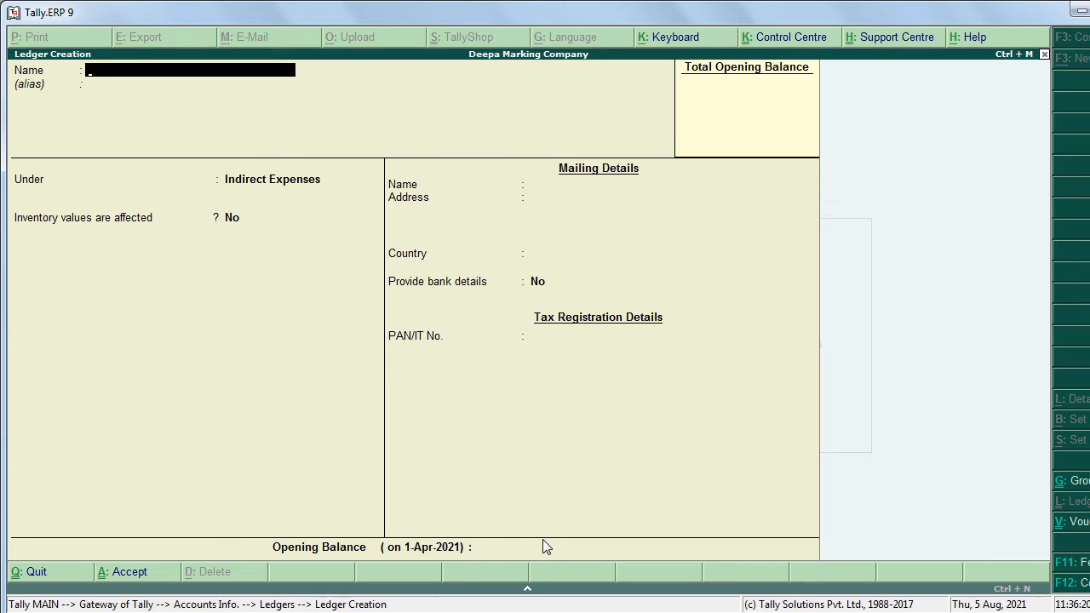
text(Telephone Bill)
key(Return)
key(Return)
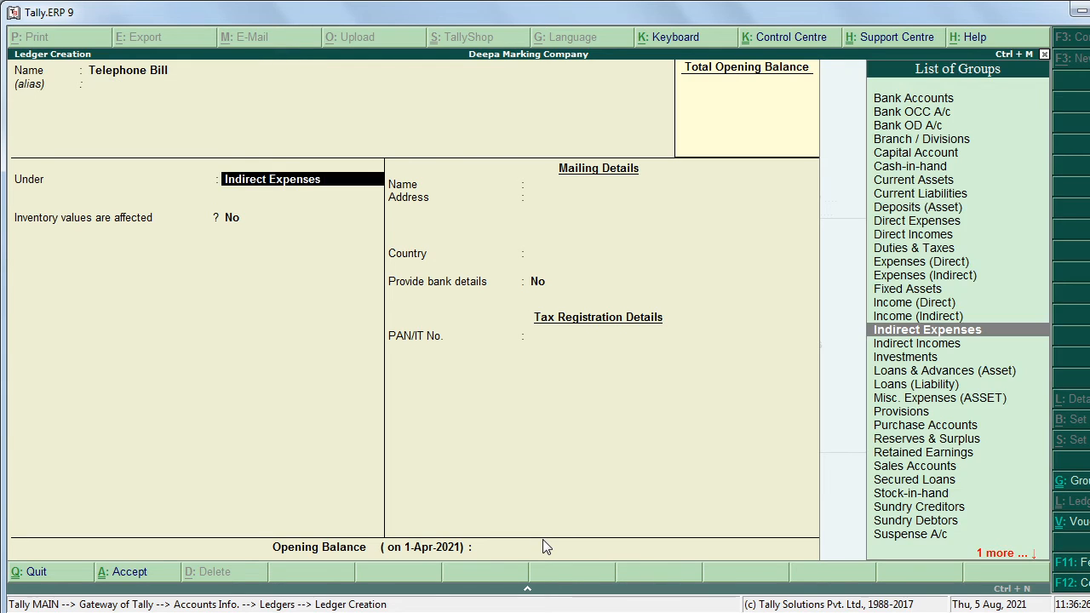
key(Return)
key(Return)
key(Return)
key(Return)
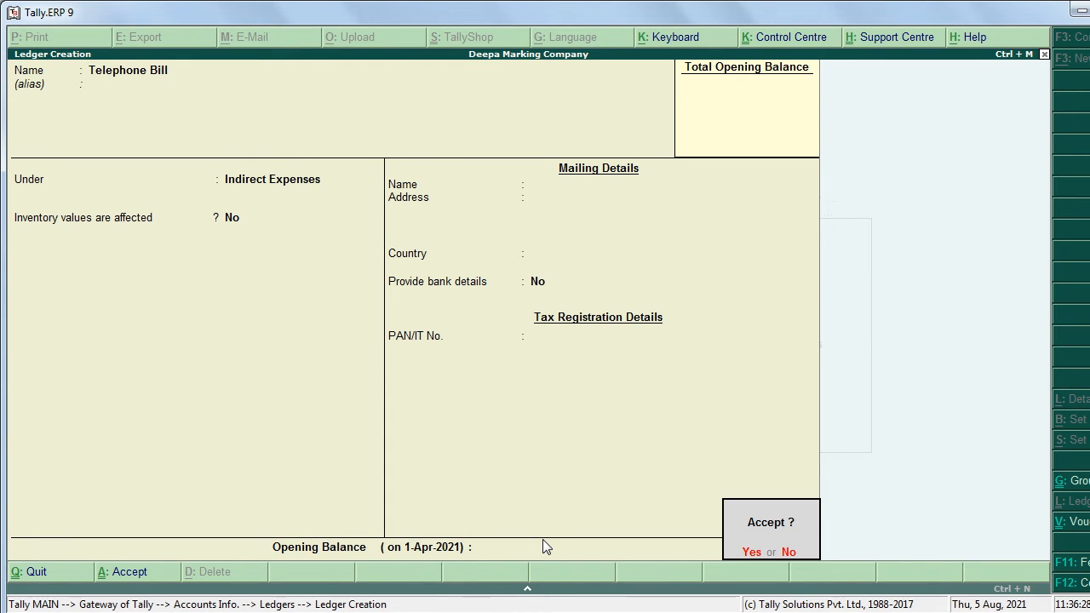
key(Return)
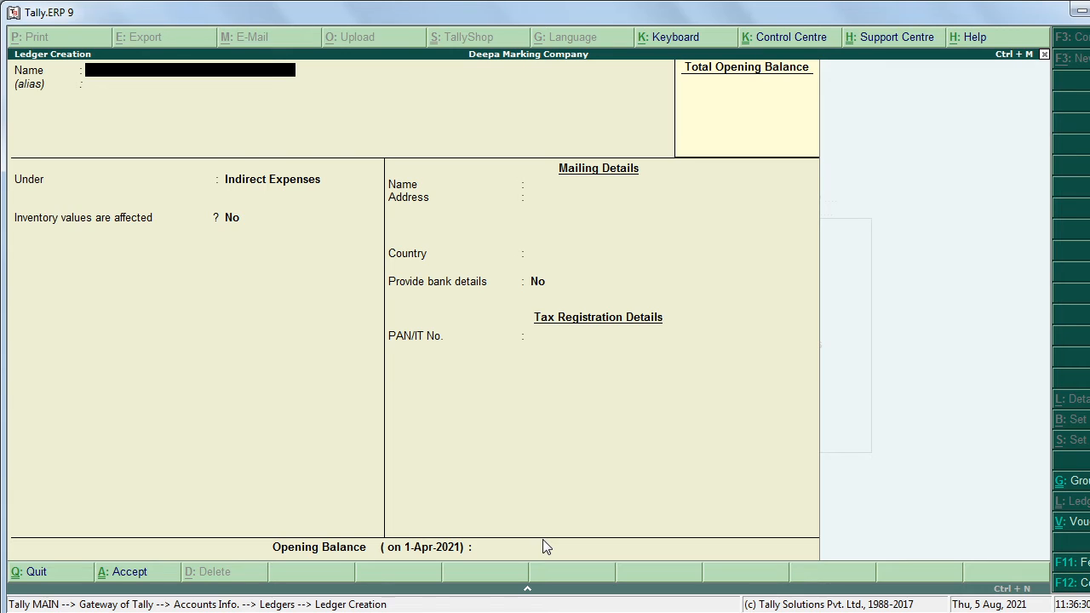
key(Escape)
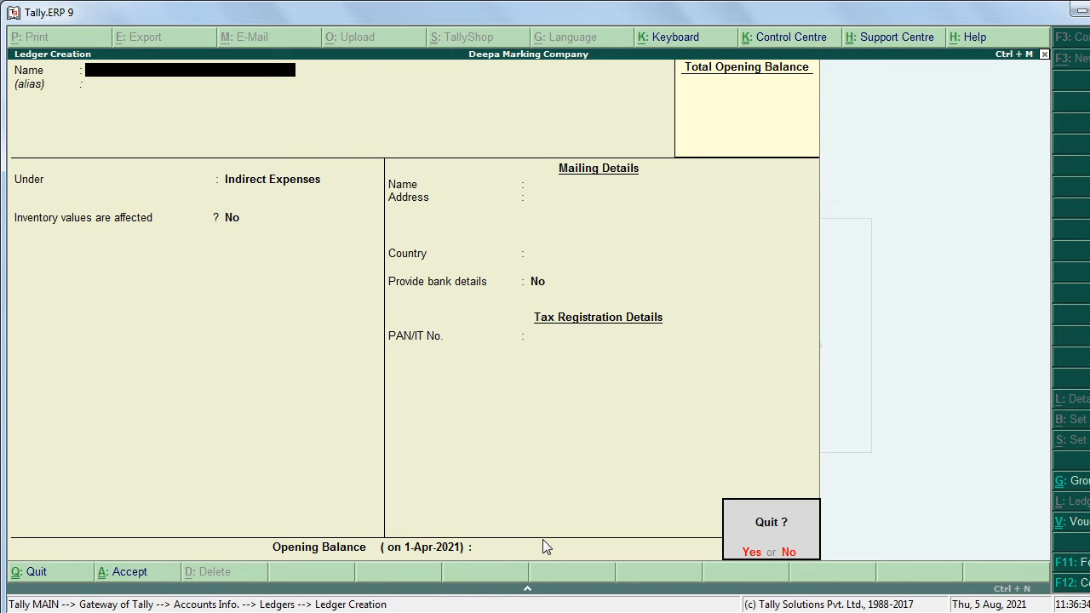
key(Return)
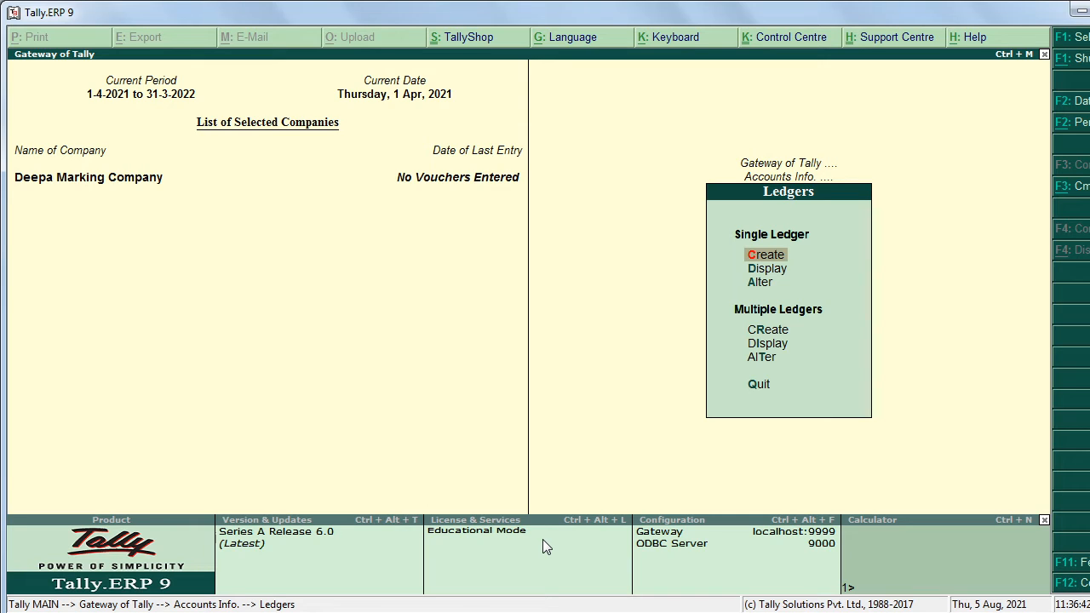
Step: Return to Gateway of Tally and start Payment voucher No. 1 under Accounting Vouchers
key(Escape)
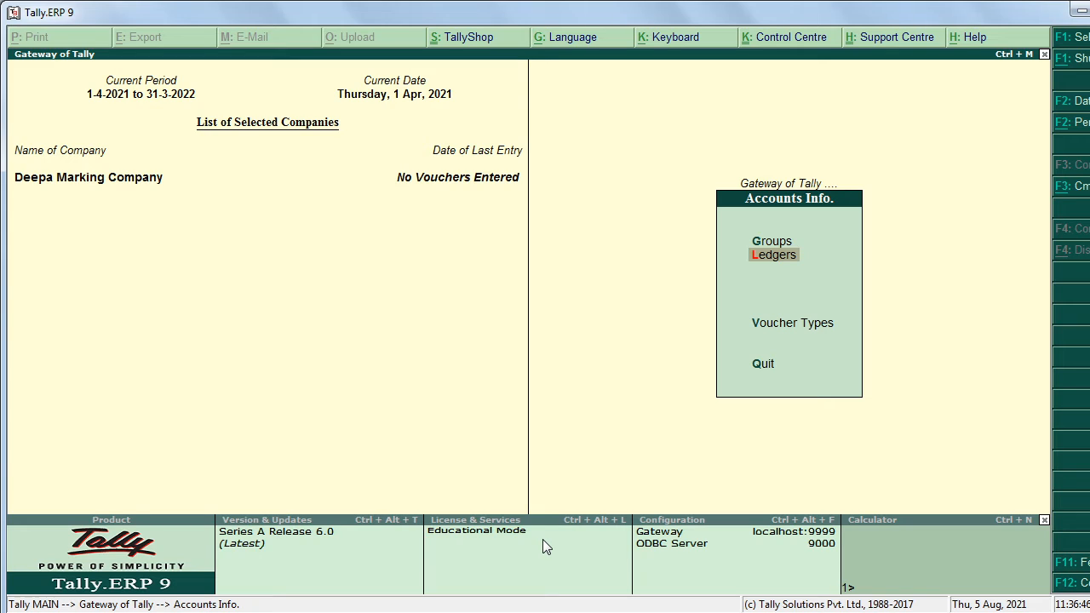
key(Escape)
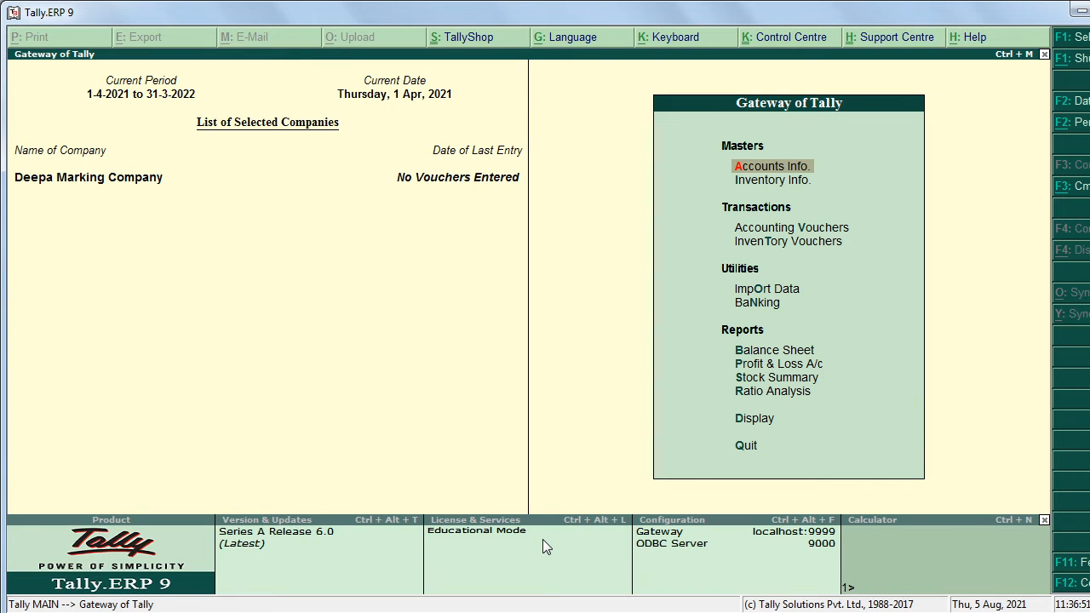
click(776, 229)
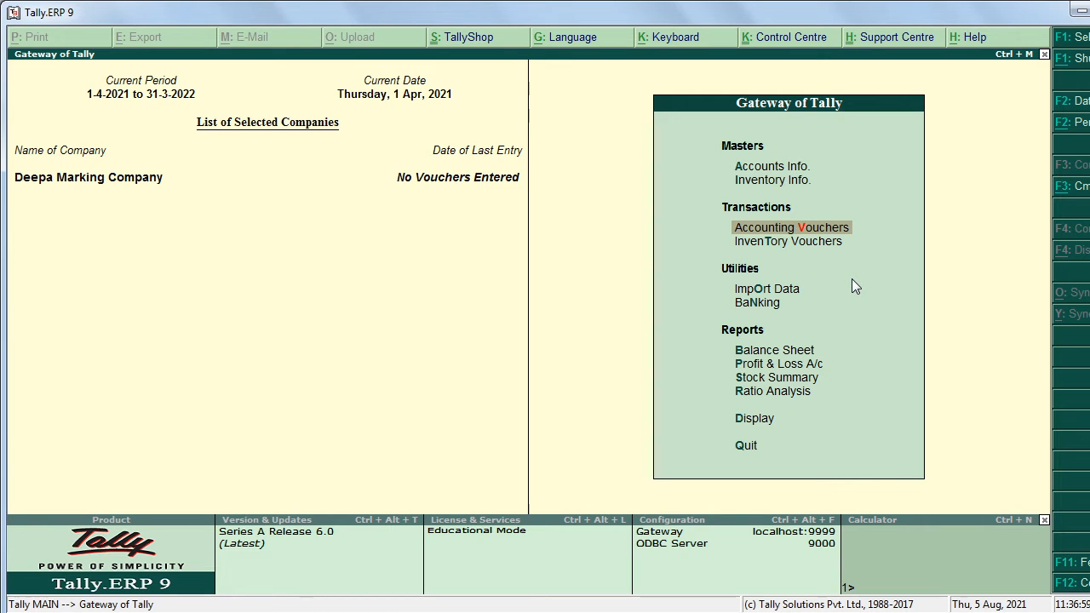
key(Return)
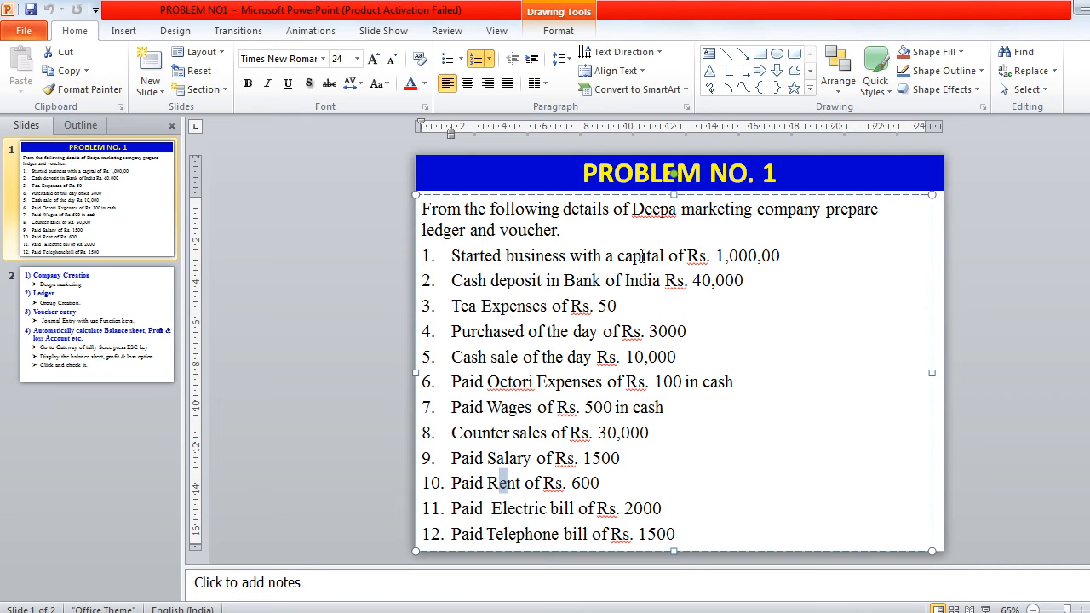
Step: Highlight 'capital', its amount and the company task sentence on the slide, then return to Tally
click(557, 256)
double_click(626, 255)
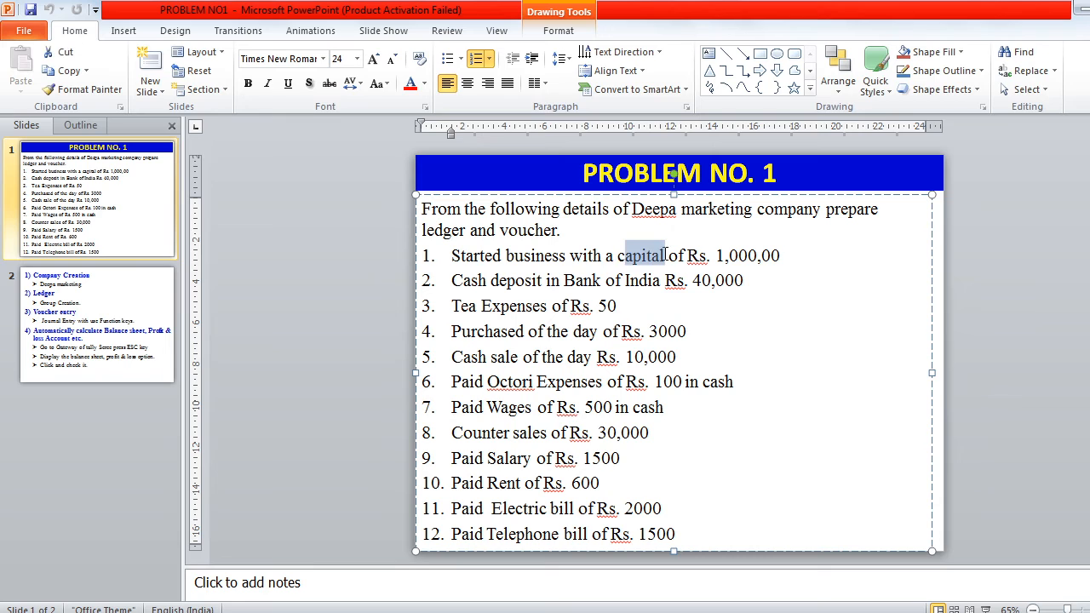
drag(709, 256, 780, 256)
drag(632, 210, 723, 224)
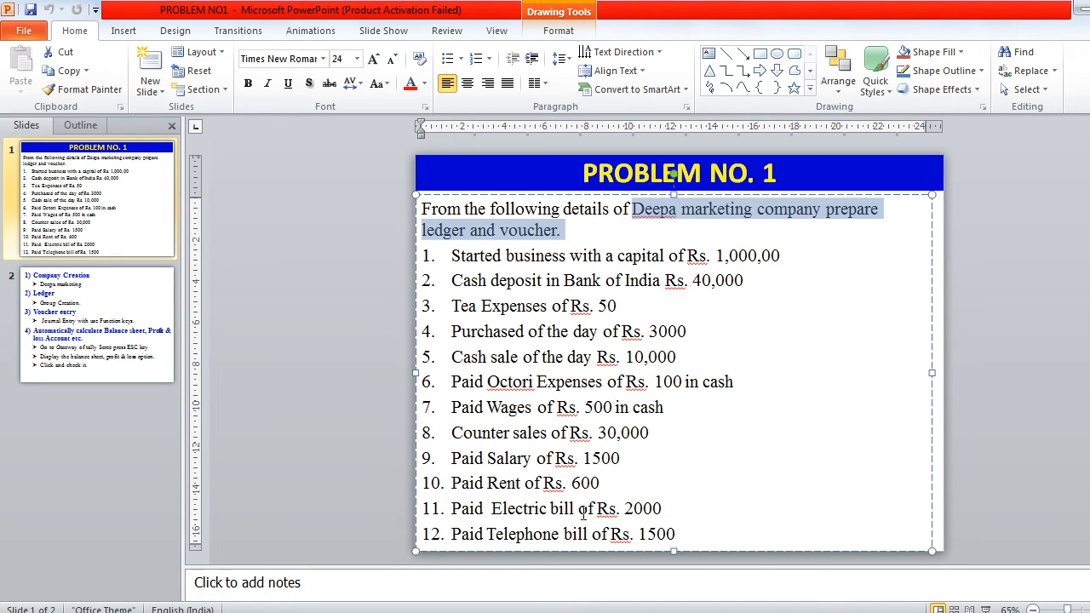
key(alt+Tab)
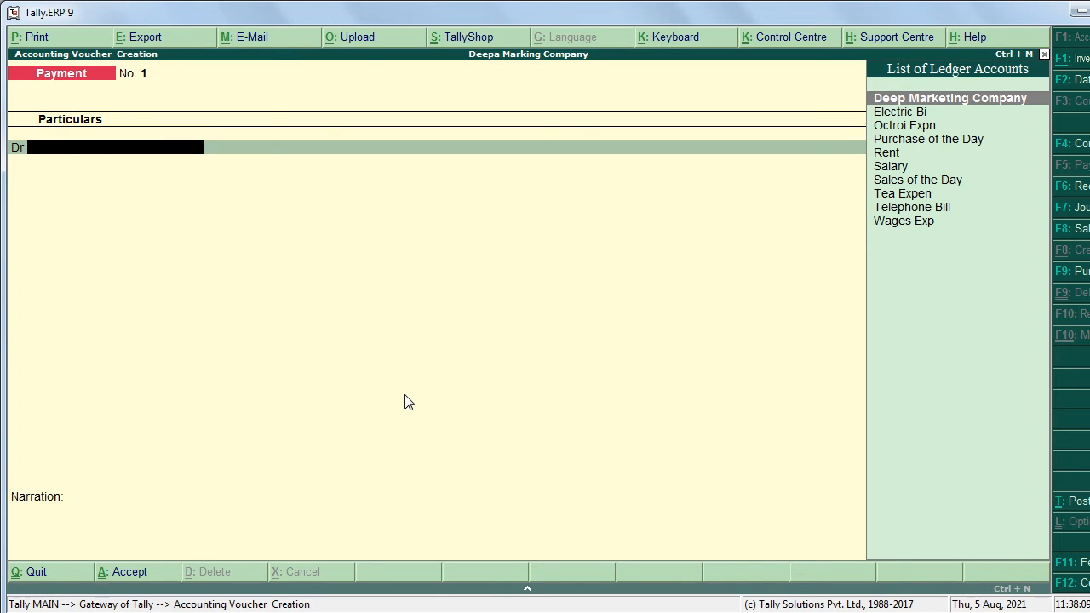
Step: Change the blank Payment voucher to Receipt voucher No. 1 with F6
key(F6)
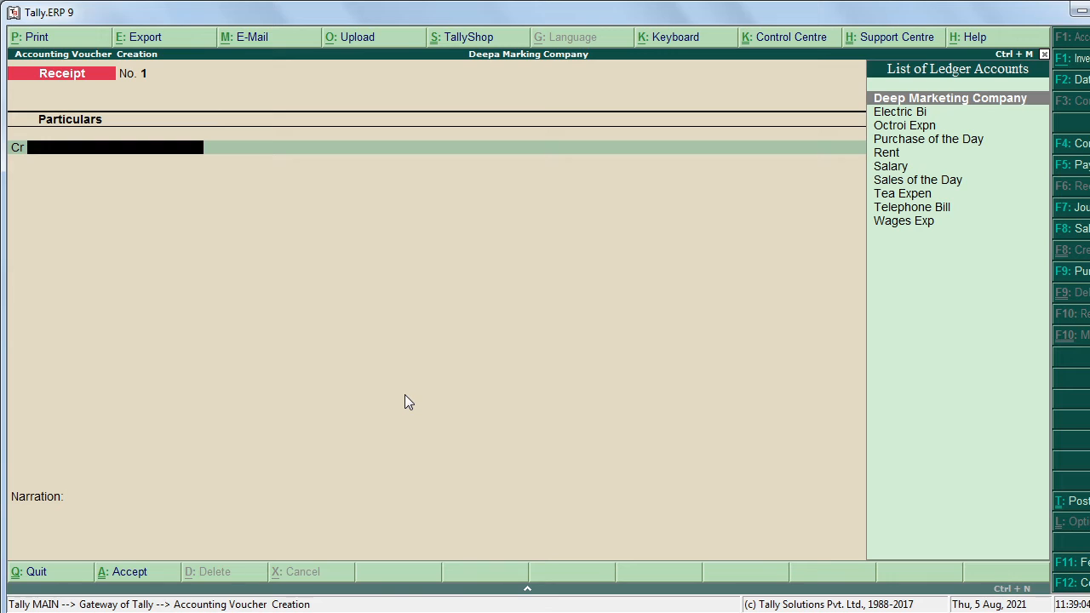
Step: Credit Deep Marketing Company 1,00,000 and debit Cash 1,00,000 in Receipt No. 1
key(Return)
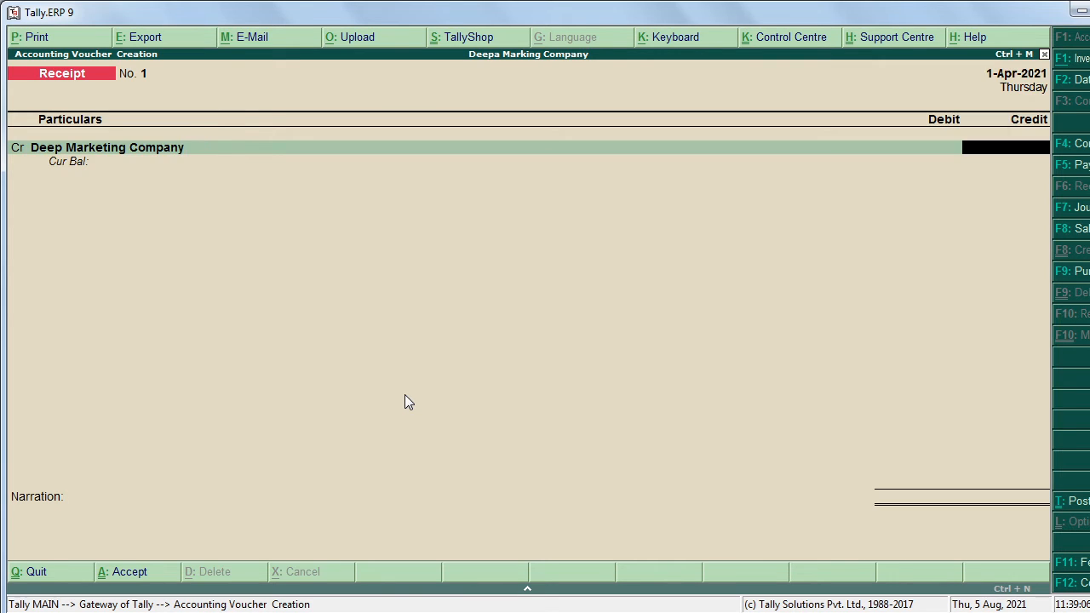
text(1000000)
key(BackSpace)
key(Return)
key(Return)
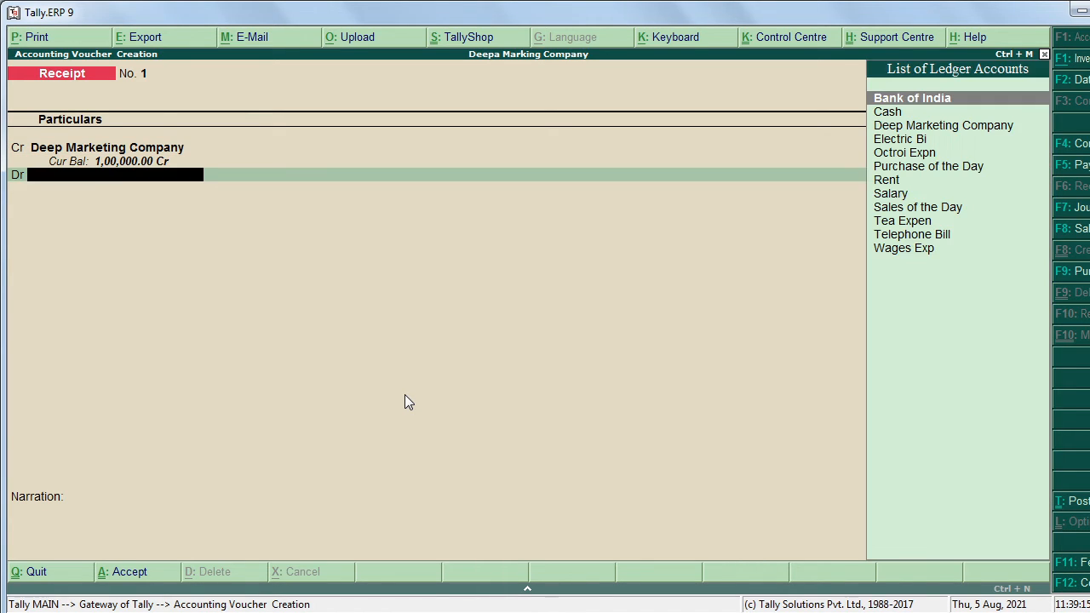
key(Down)
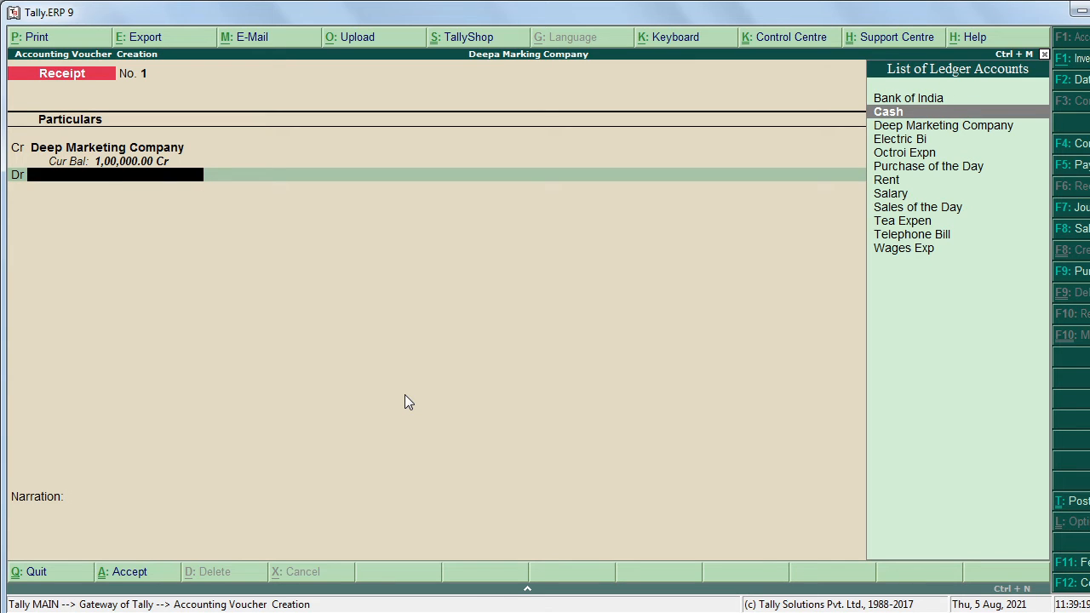
key(Return)
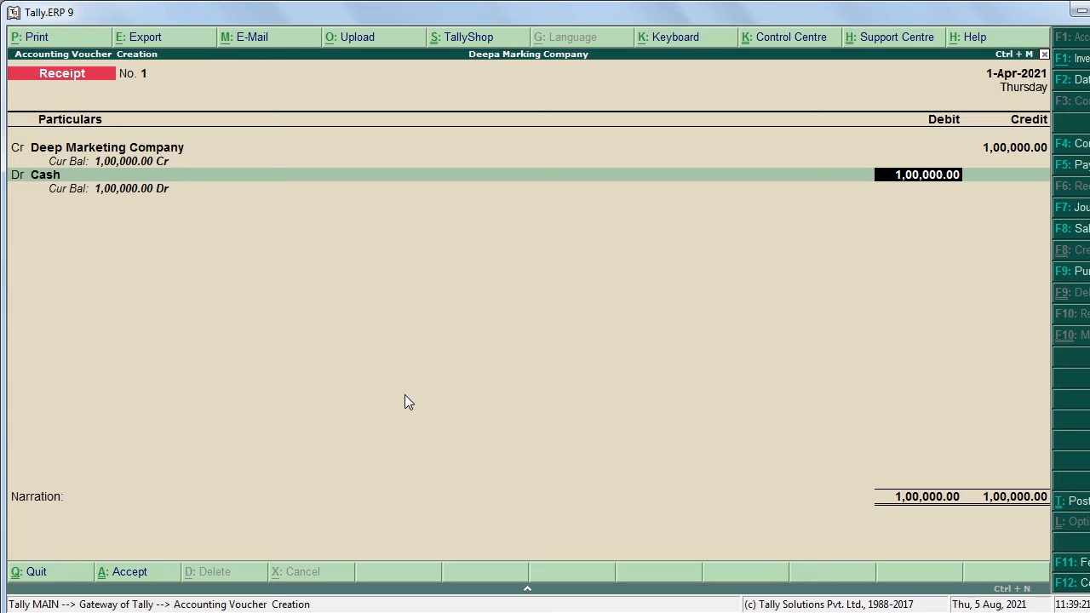
key(Return)
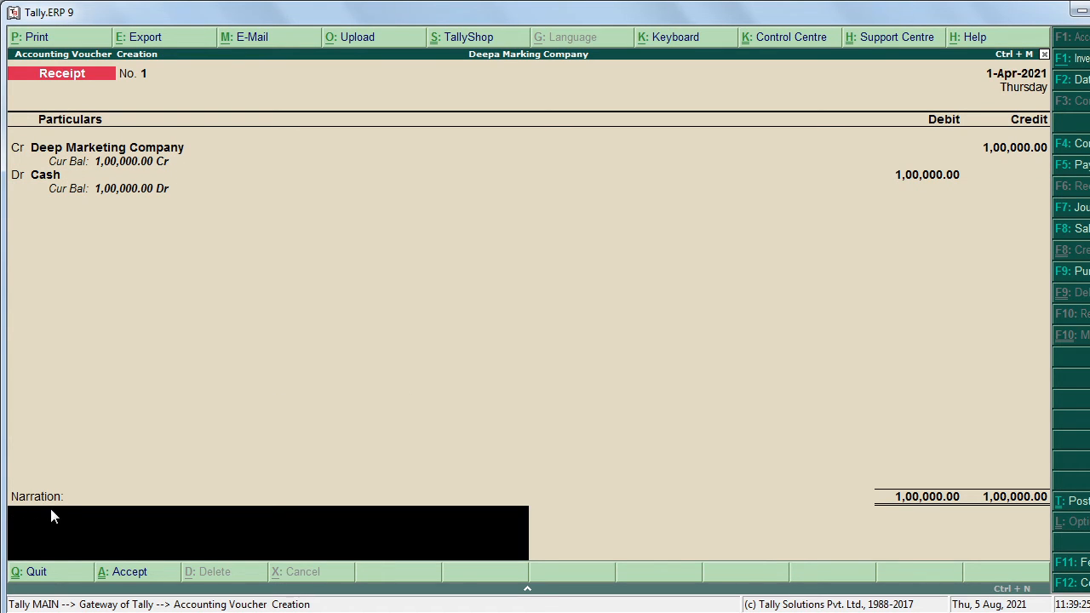
Step: Add the narration 'Being Started business with capital Rs.100000' and accept the receipt
text(Being Started business w)
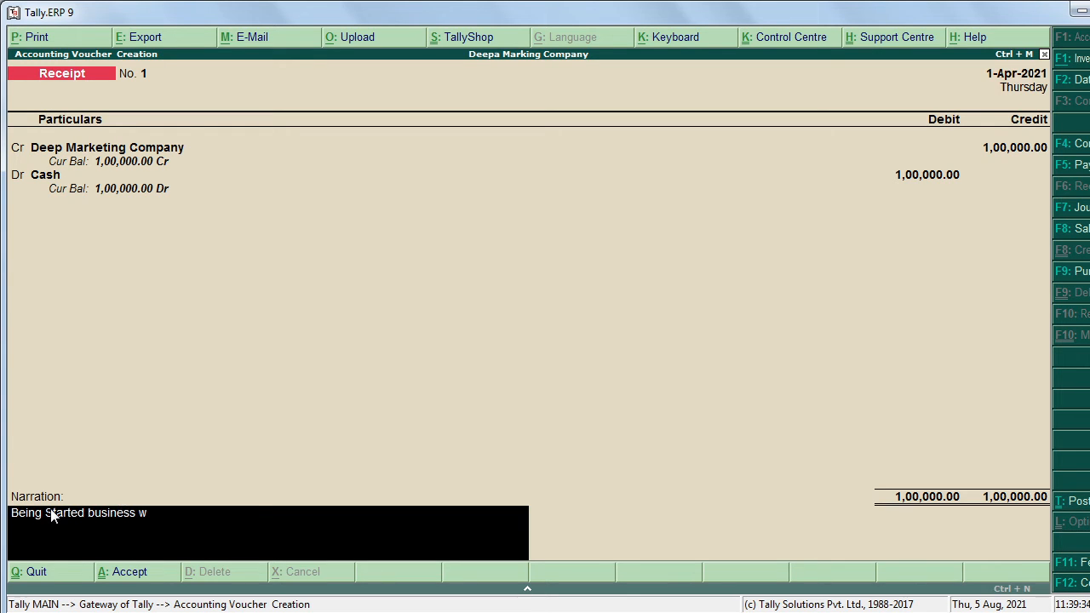
text(ith capital Rs.100)
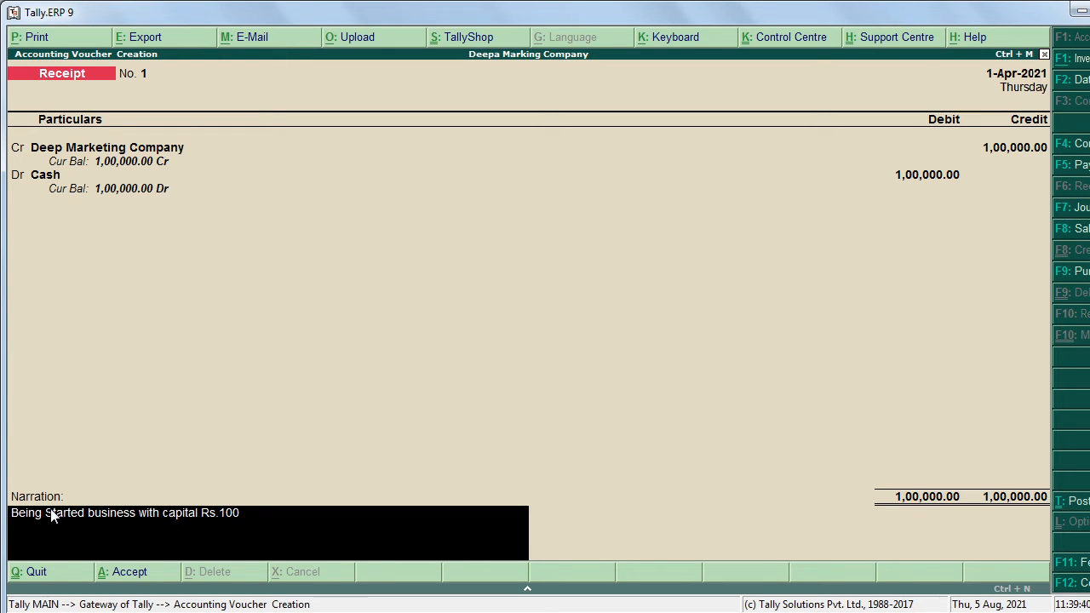
text(000)
key(Return)
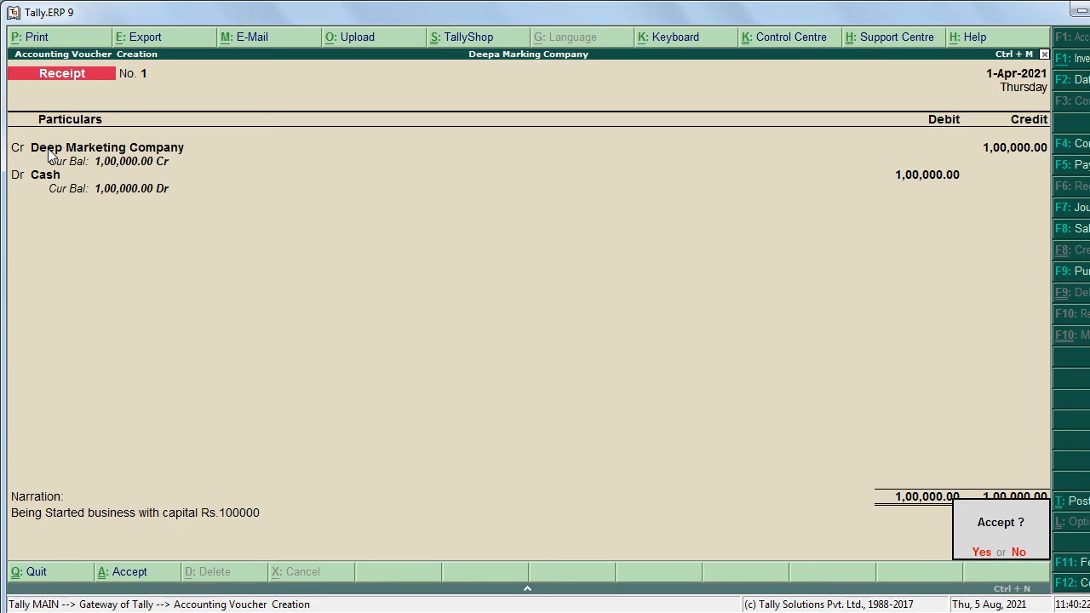
key(Return)
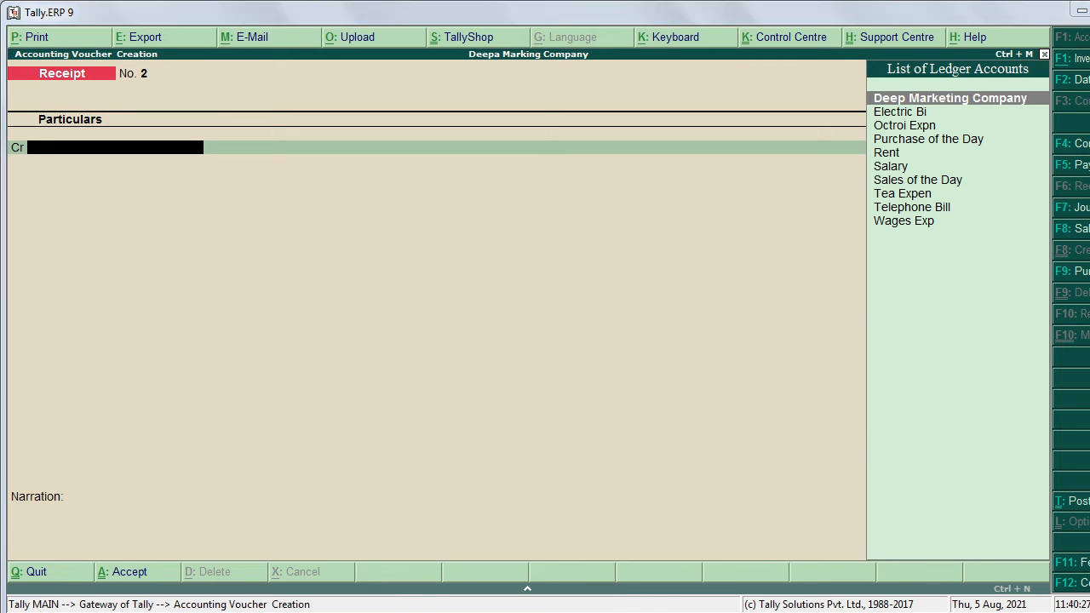
click(439, 611)
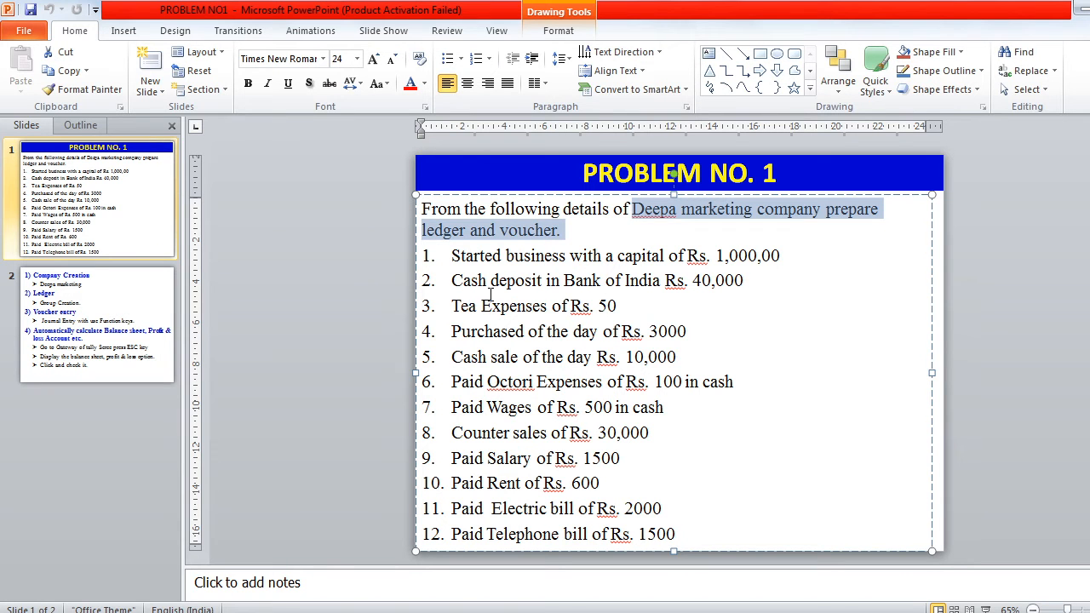
Step: Highlight 'deposit in Bank' in transaction 2 on the slide, then return to Tally
drag(490, 282, 582, 288)
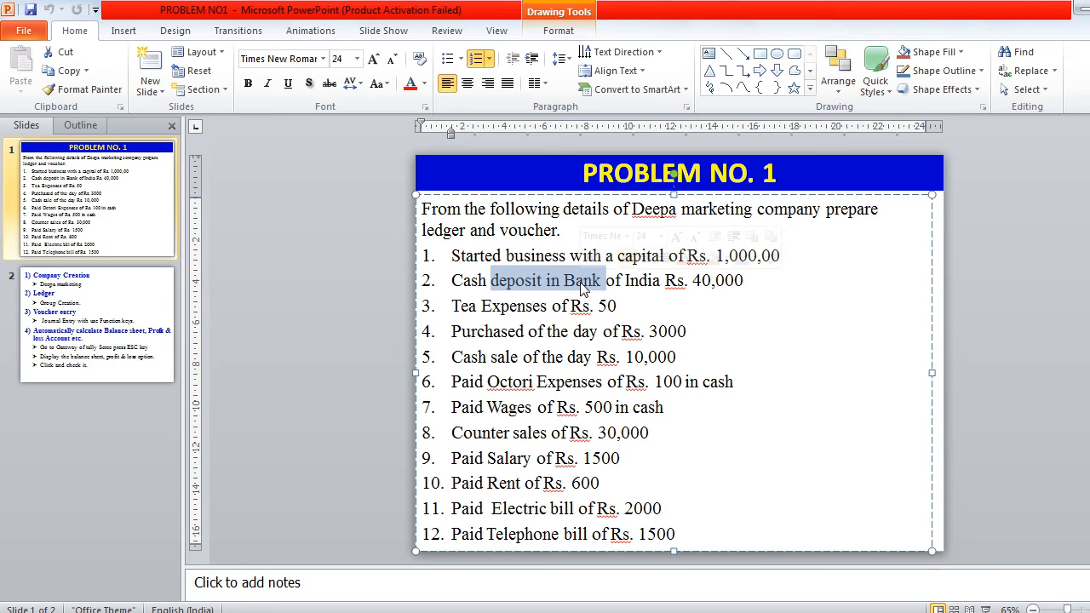
click(564, 611)
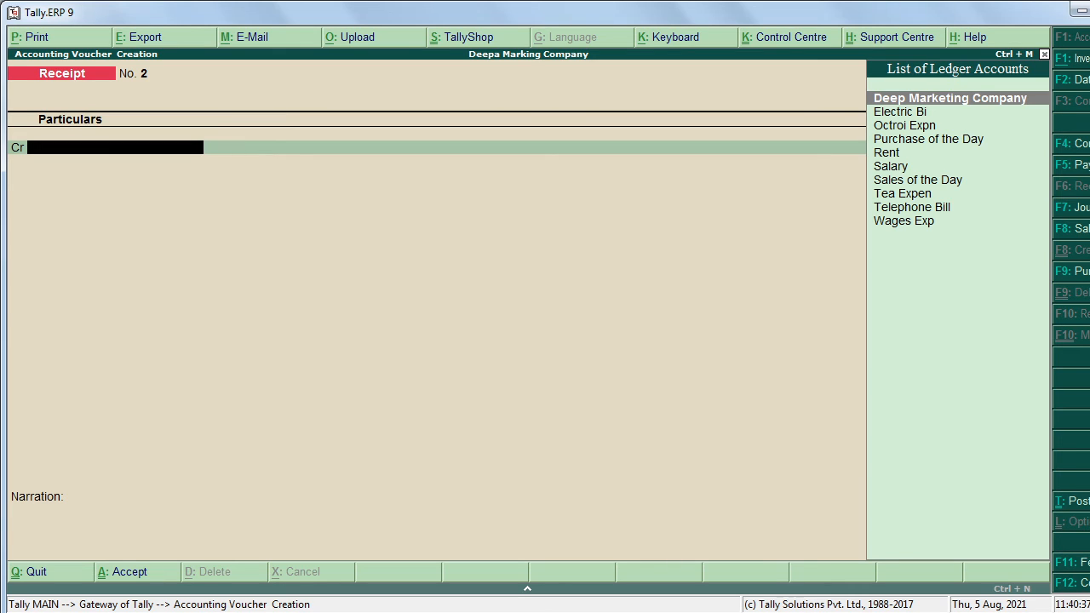
Step: Switch the Receipt voucher to Contra voucher No. 1 via F4: Contra
click(1069, 147)
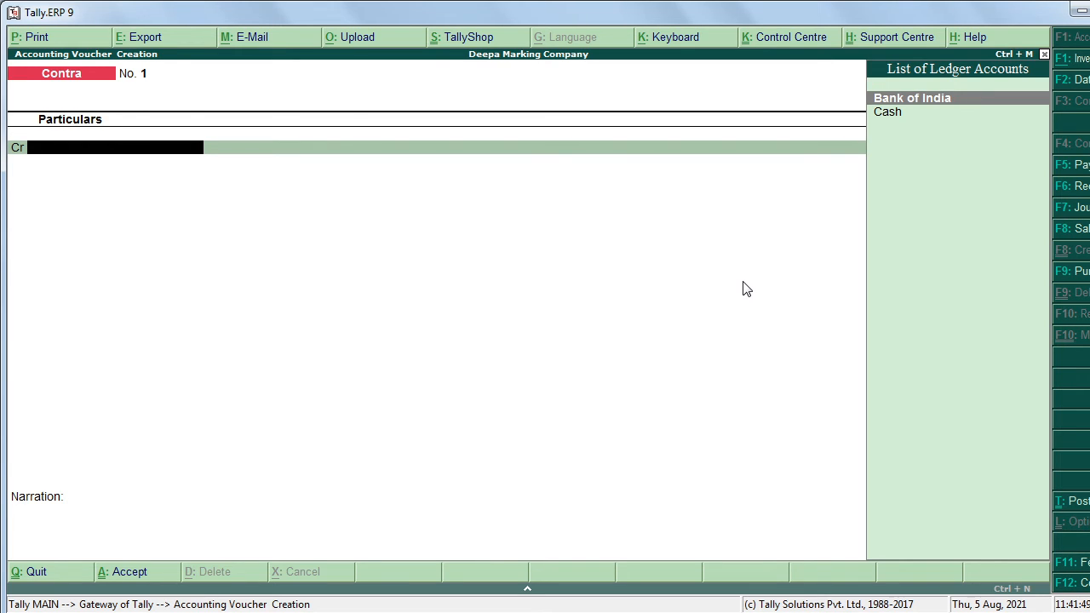
Step: Credit Cash 40,000 and debit Bank of India 40,000 on Contra No. 1
key(Down)
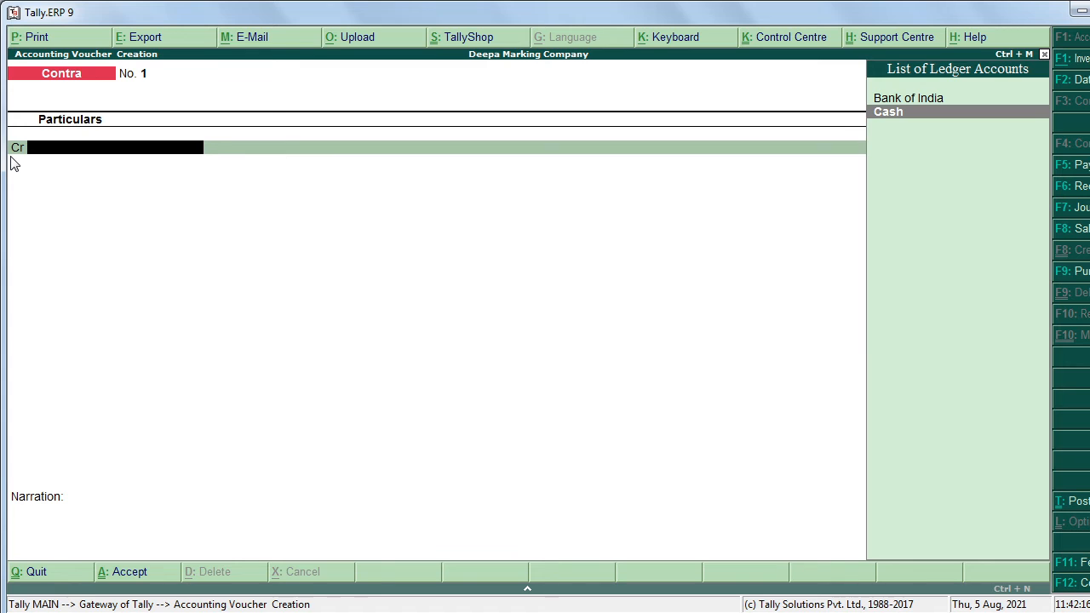
key(Return)
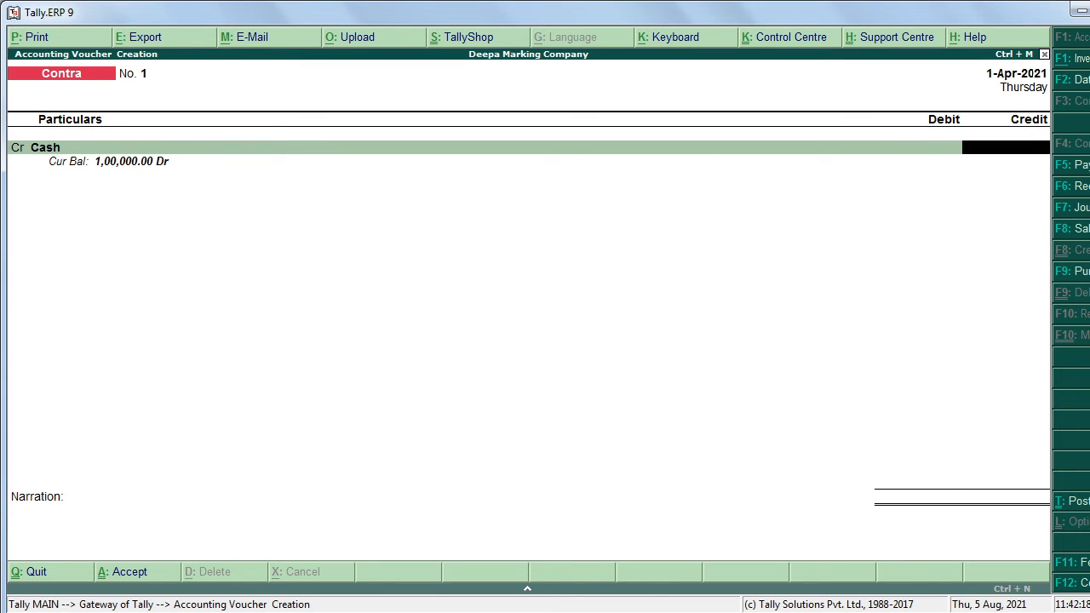
key(alt+Tab)
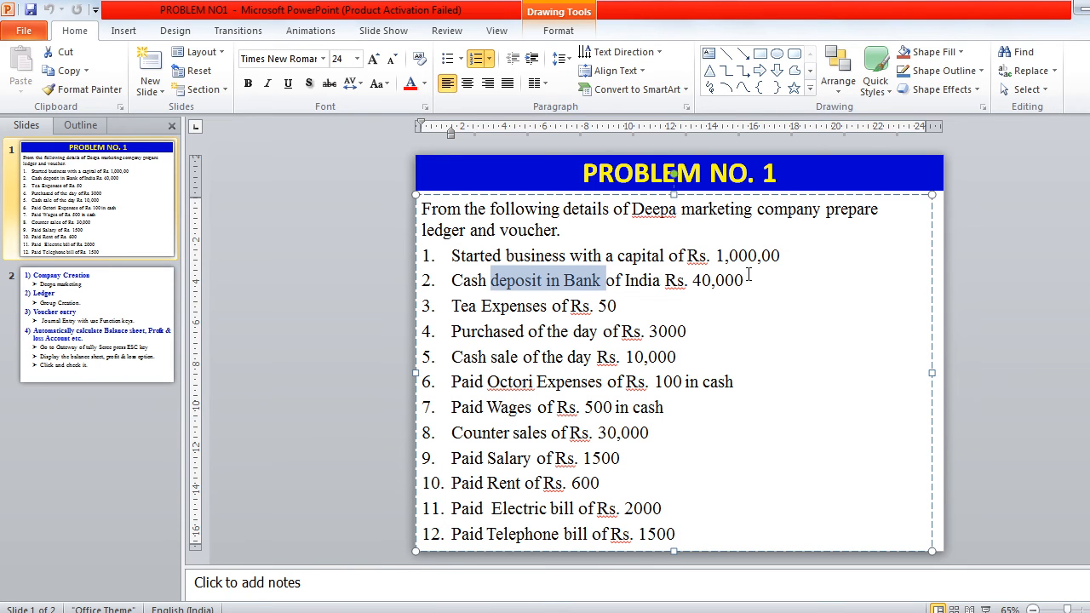
key(alt+Tab)
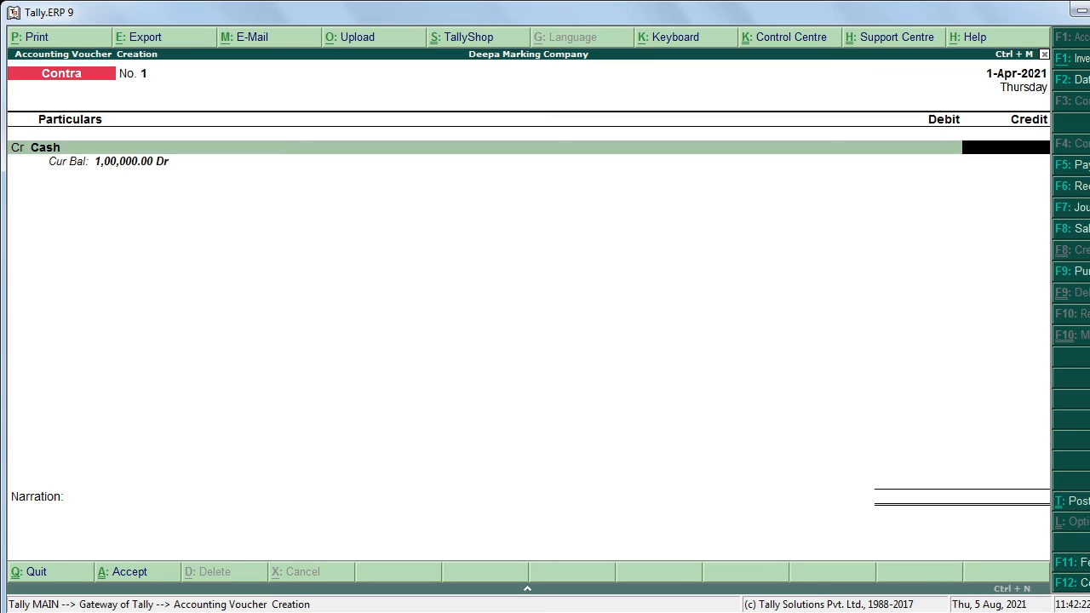
text(40000)
key(Return)
key(Return)
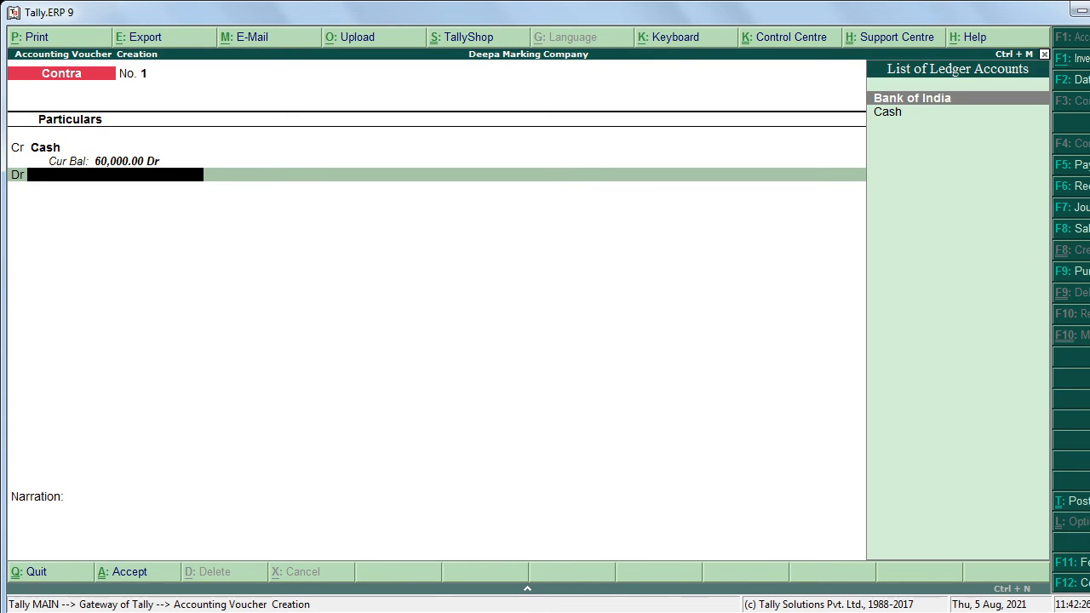
key(Return)
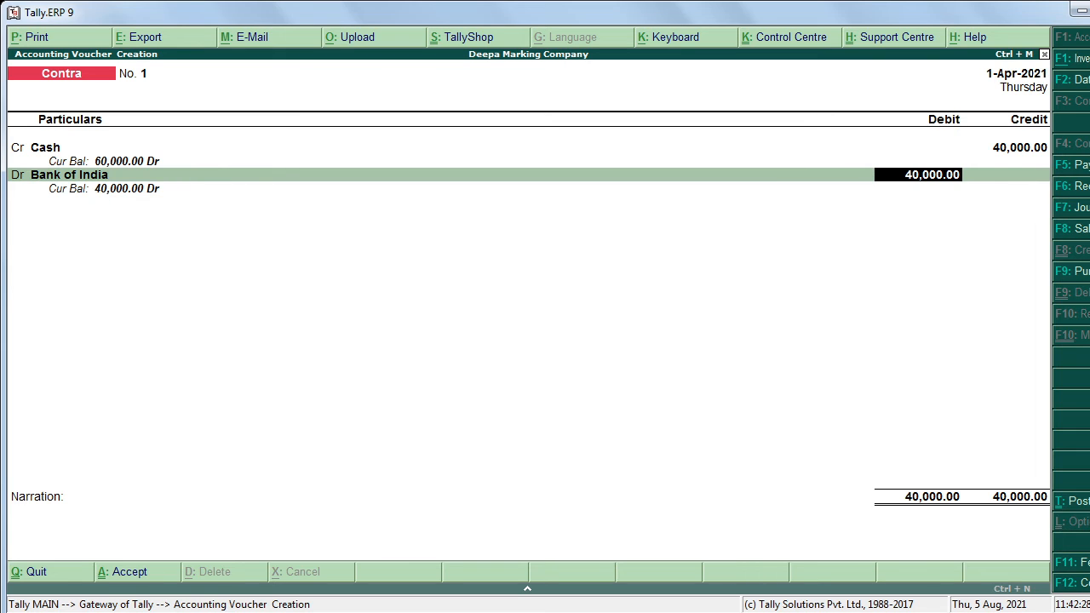
key(Return)
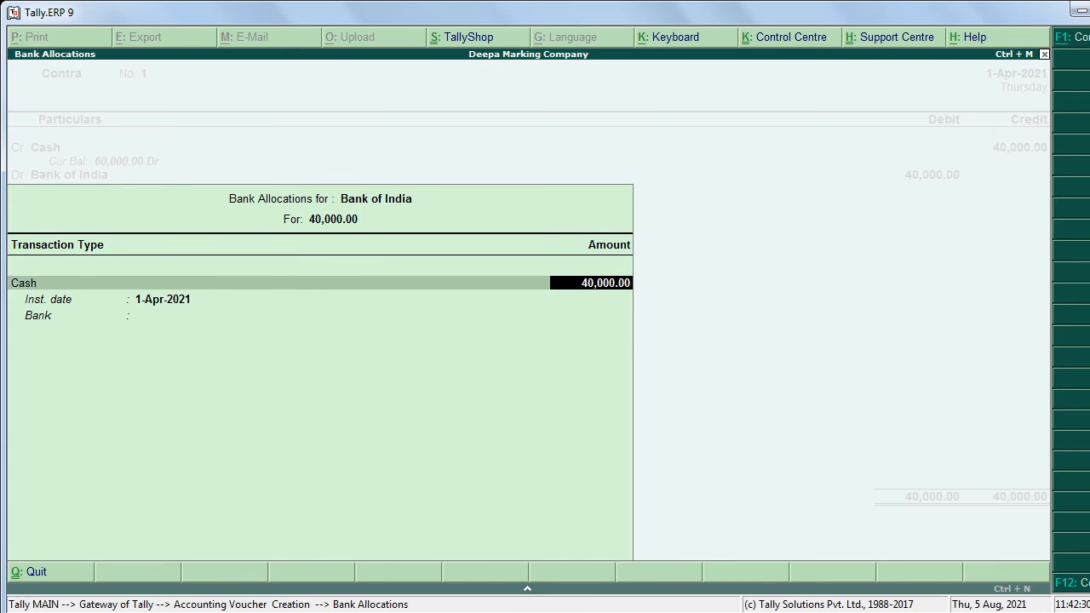
Step: Accept the 40,000 allocation, skip cash denominations and narration, and save Contra No. 1
key(Return)
key(Return)
key(Return)
key(Return)
key(Return)
key(Return)
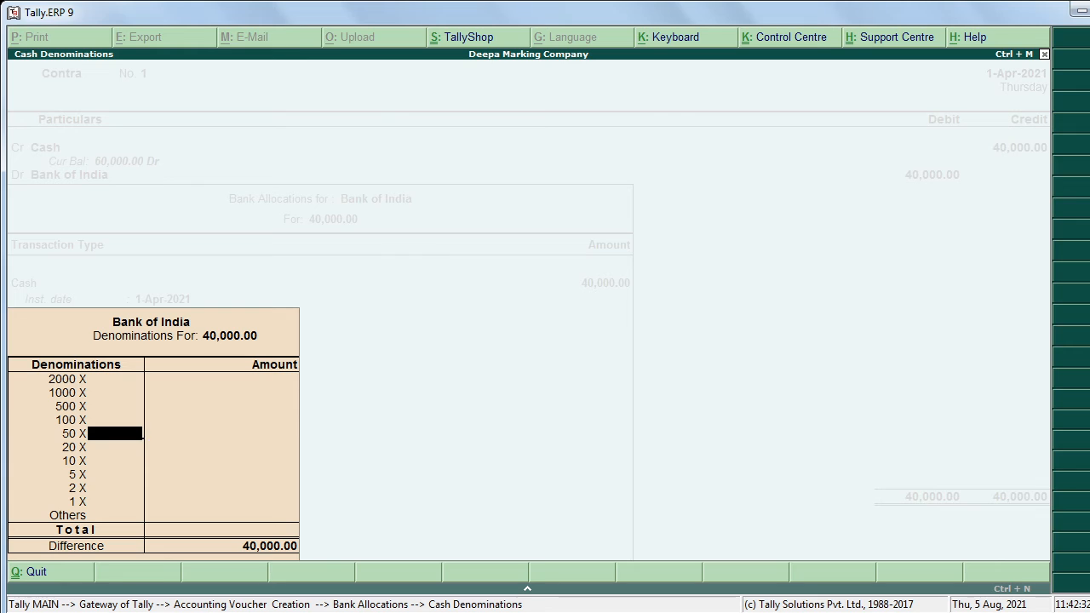
key(Return)
key(Return)
key(Return)
key(Return)
key(Return)
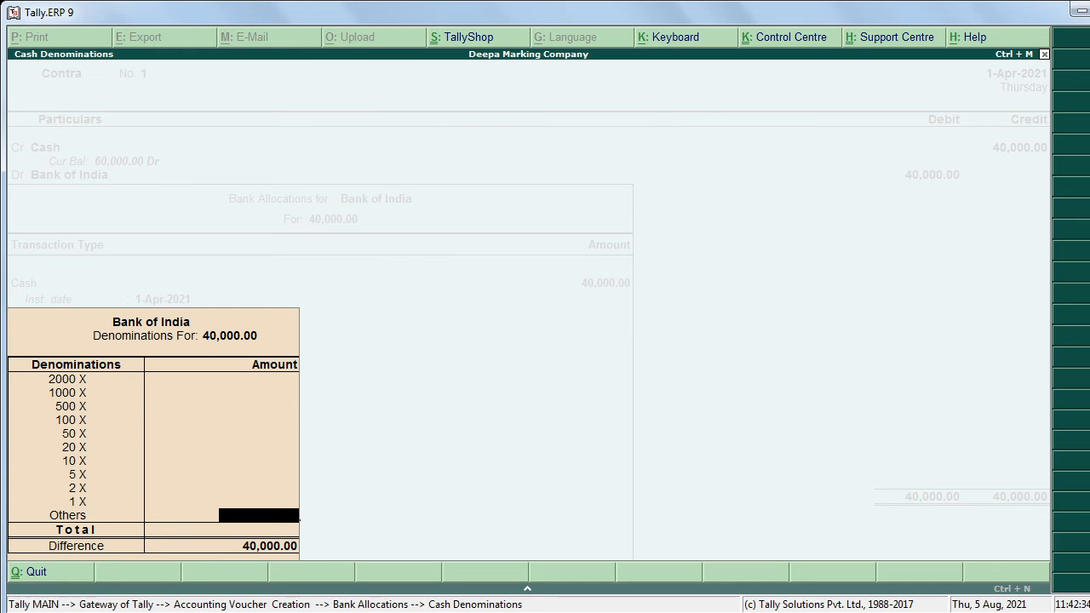
key(Return)
key(Return)
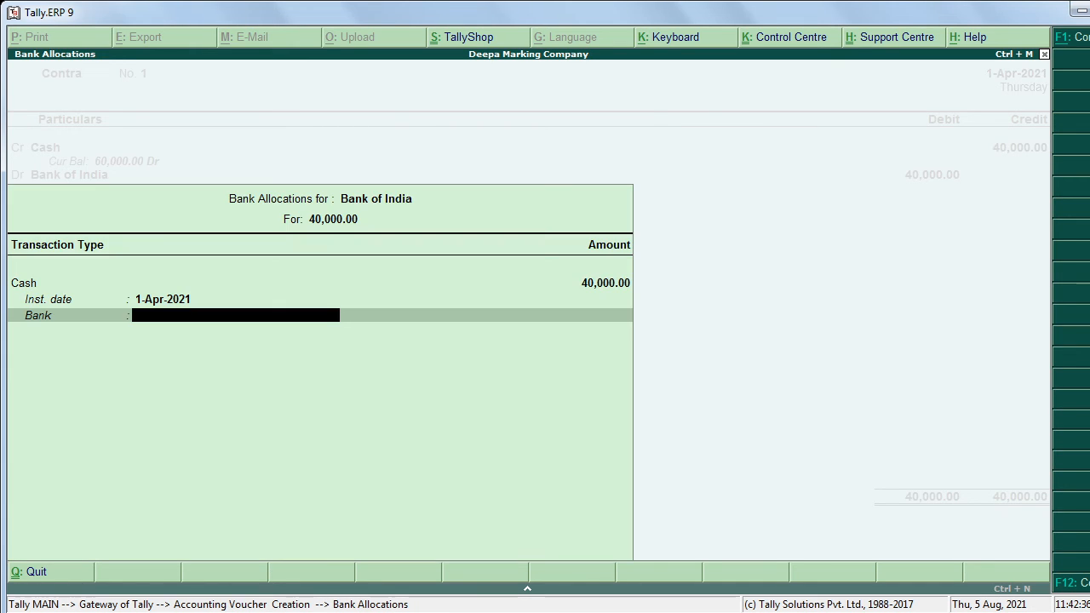
key(Return)
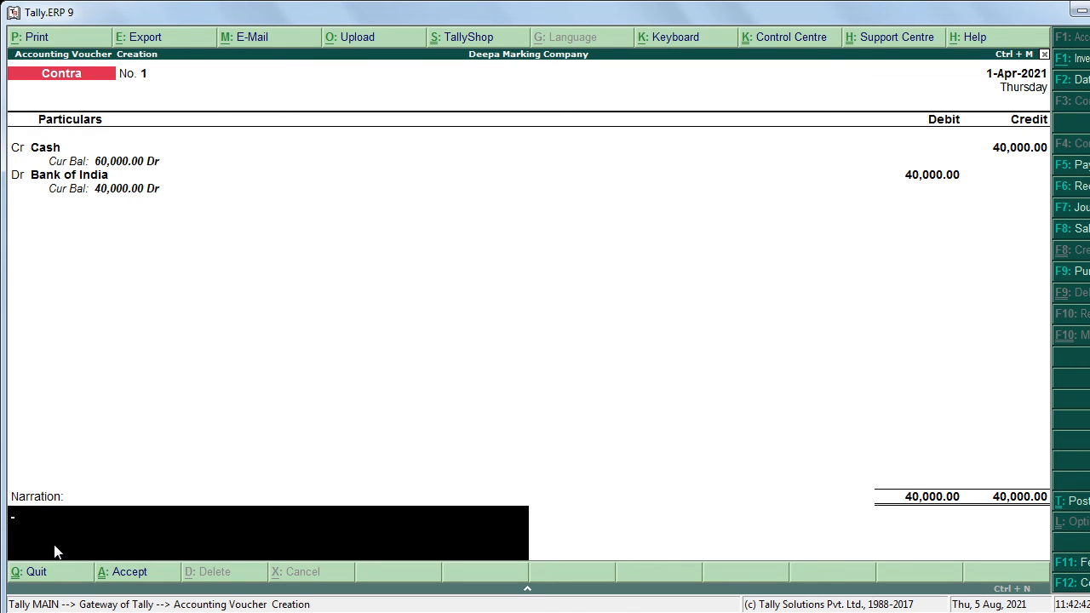
key(Return)
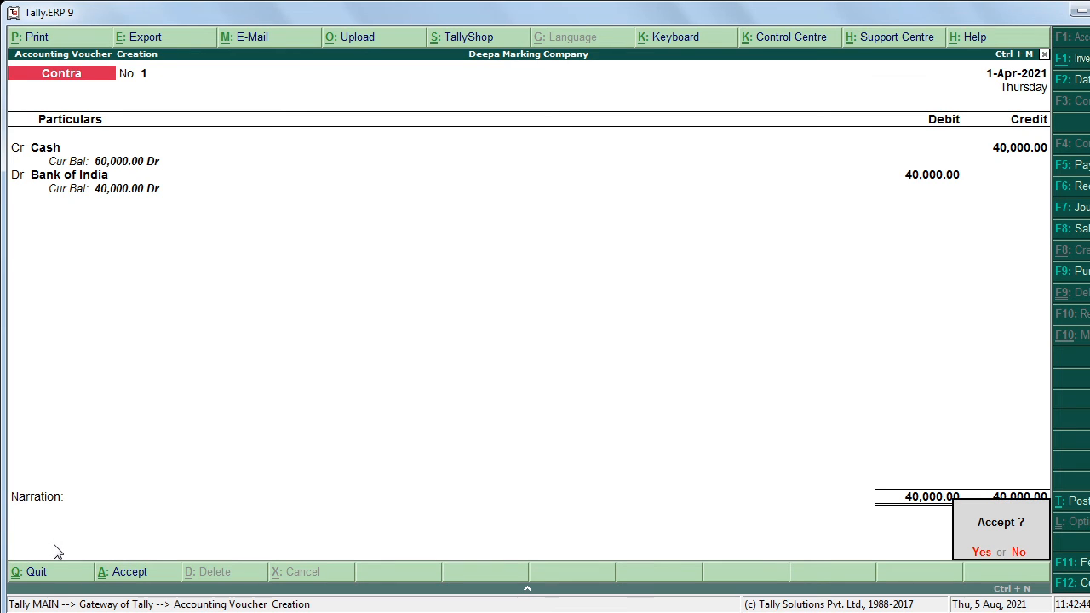
key(Return)
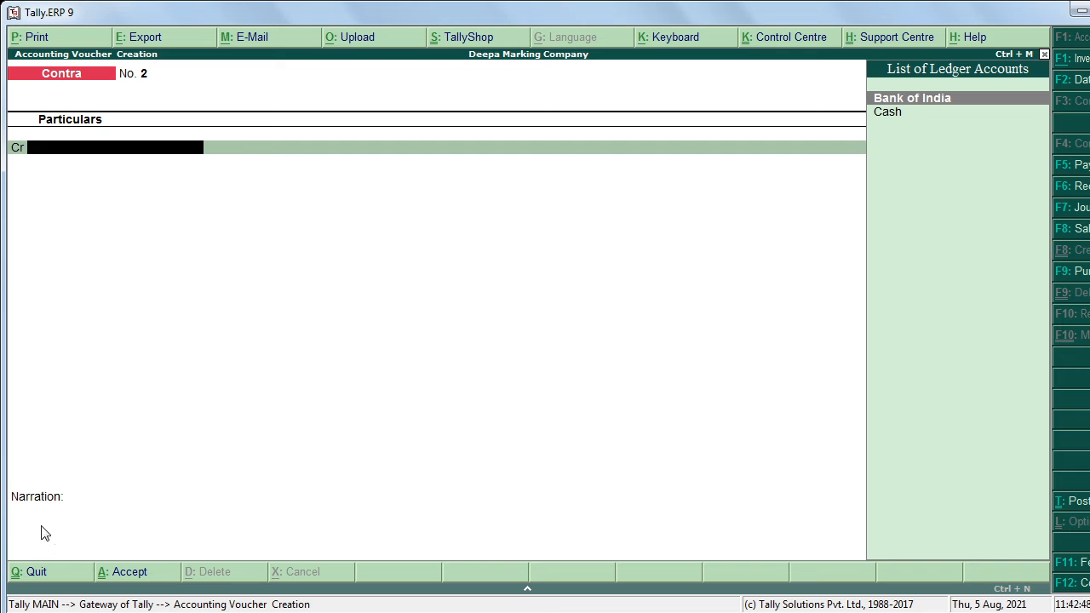
Step: Highlight 'Tea Expenses' in item 3 of the problem slide, then return to Tally
key(alt+Tab)
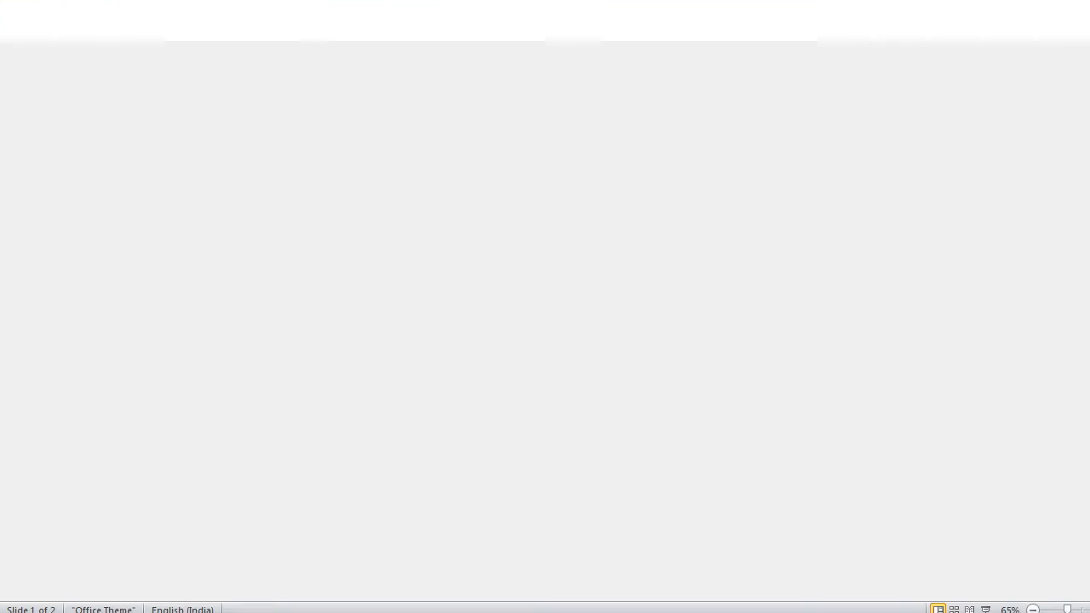
drag(451, 307, 552, 307)
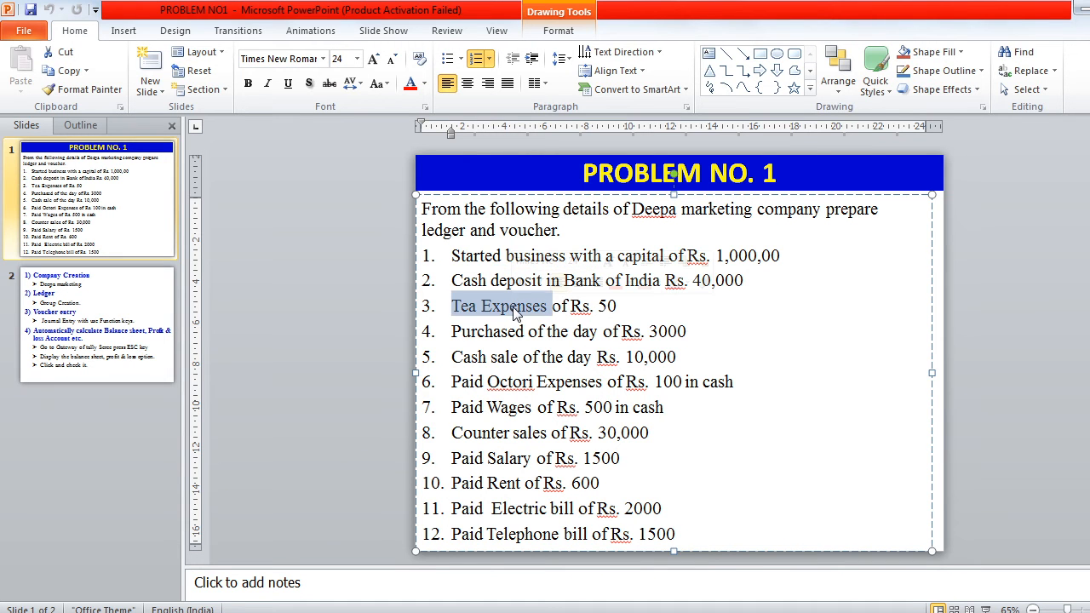
key(alt+Tab)
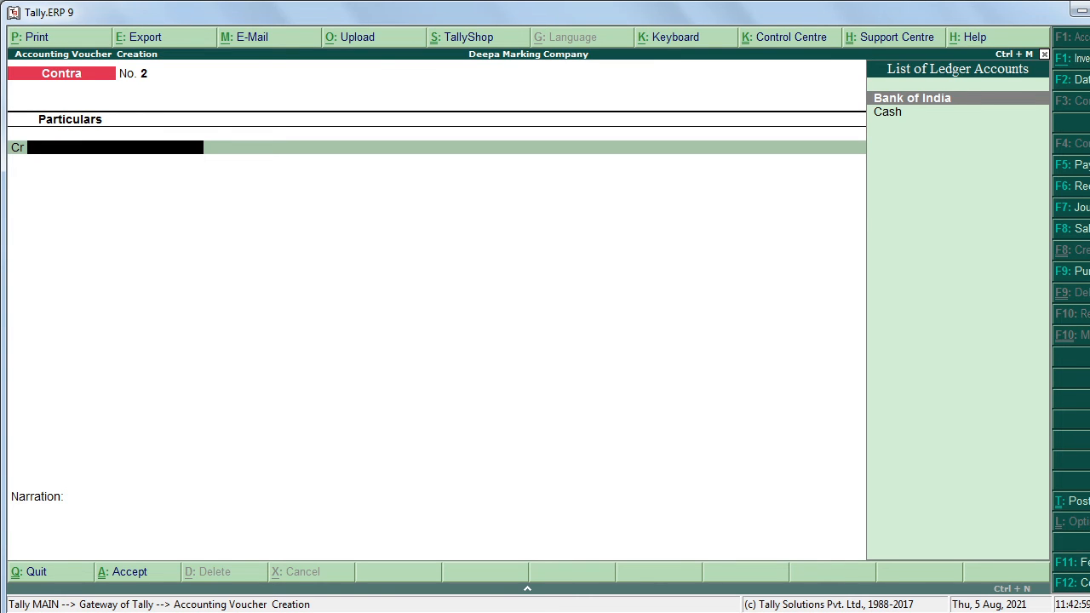
Step: Switch to a Payment voucher and debit Tea Expen 50.00
key(F5)
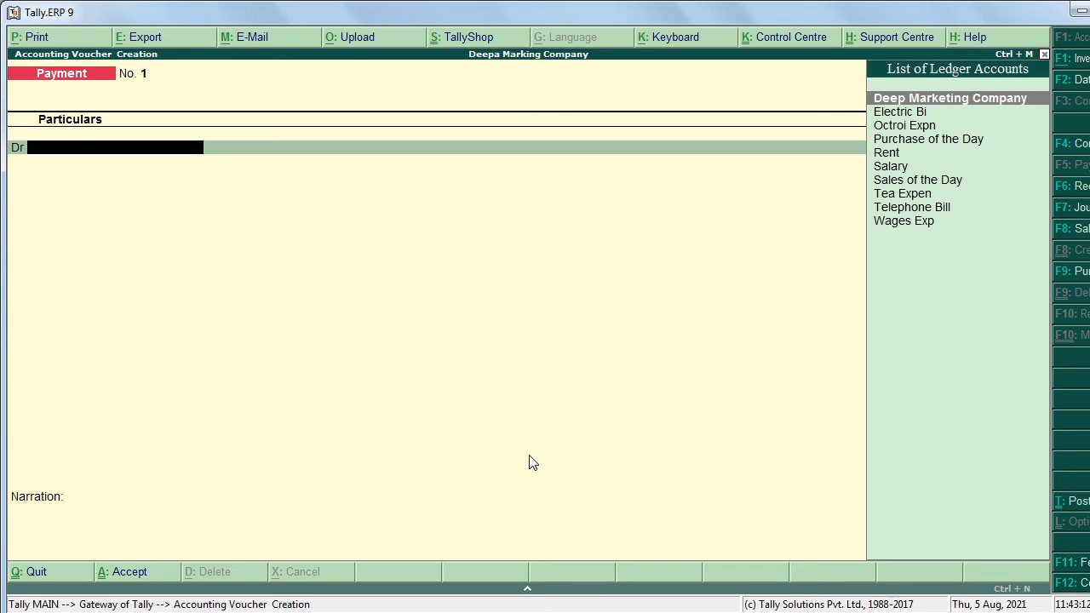
key(Down)
key(Down)
key(Down)
key(Down)
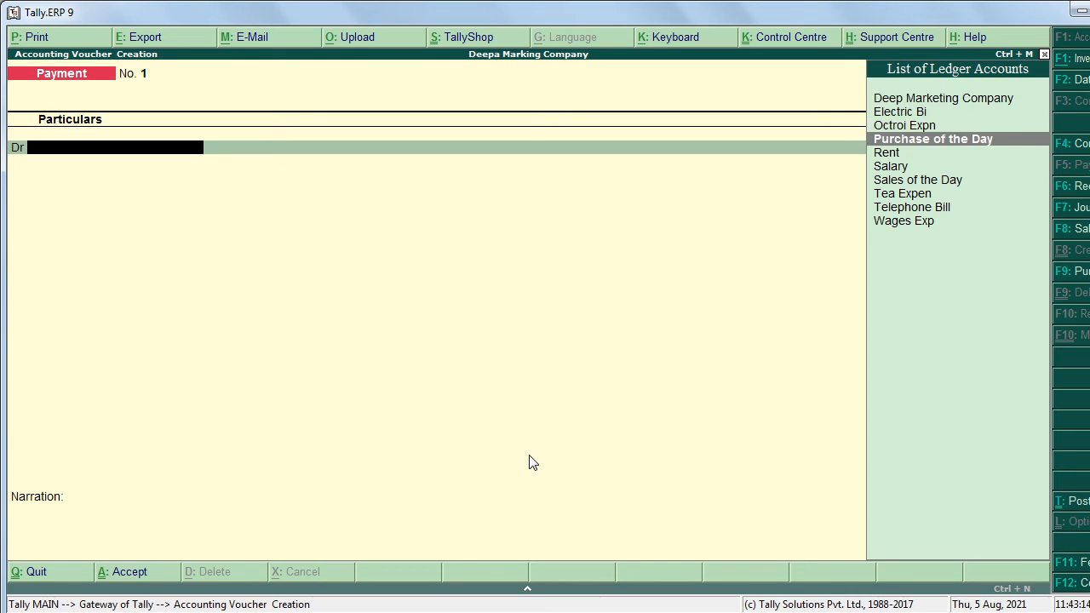
key(Down)
key(Down)
key(Down)
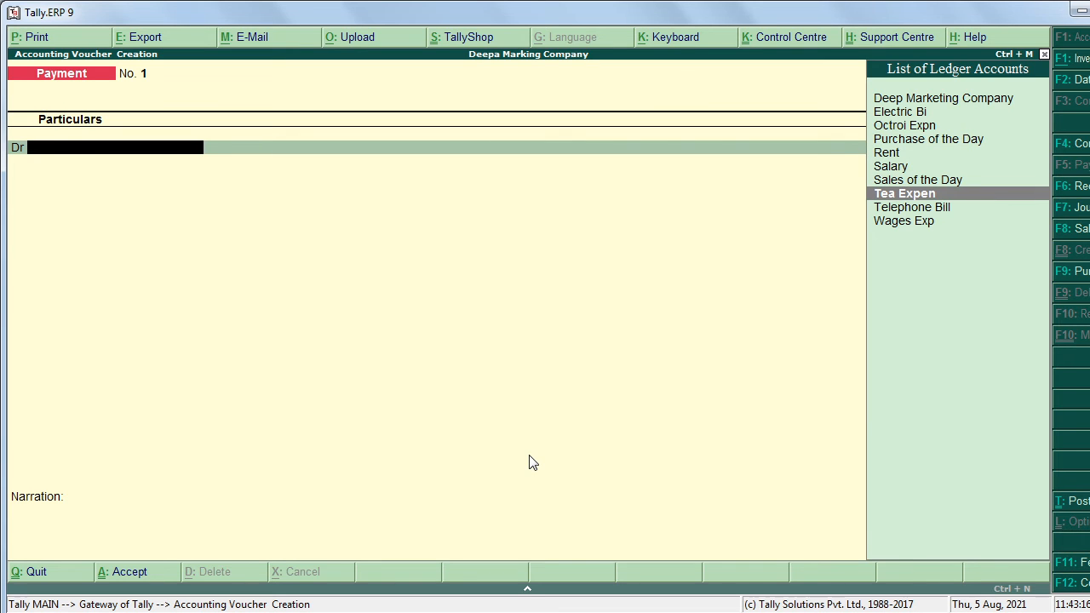
key(Return)
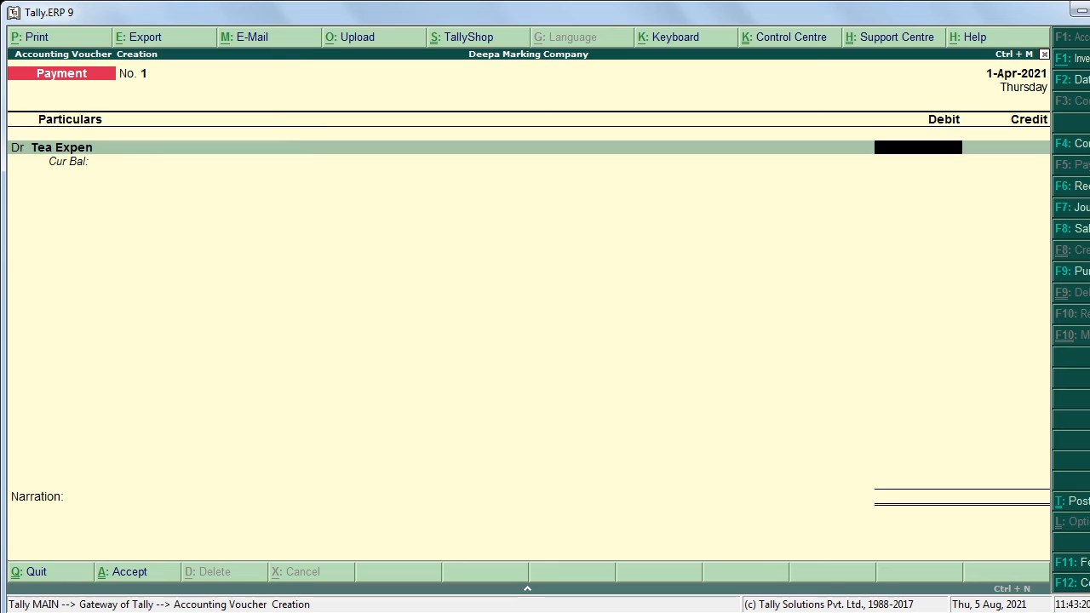
text(50)
key(Return)
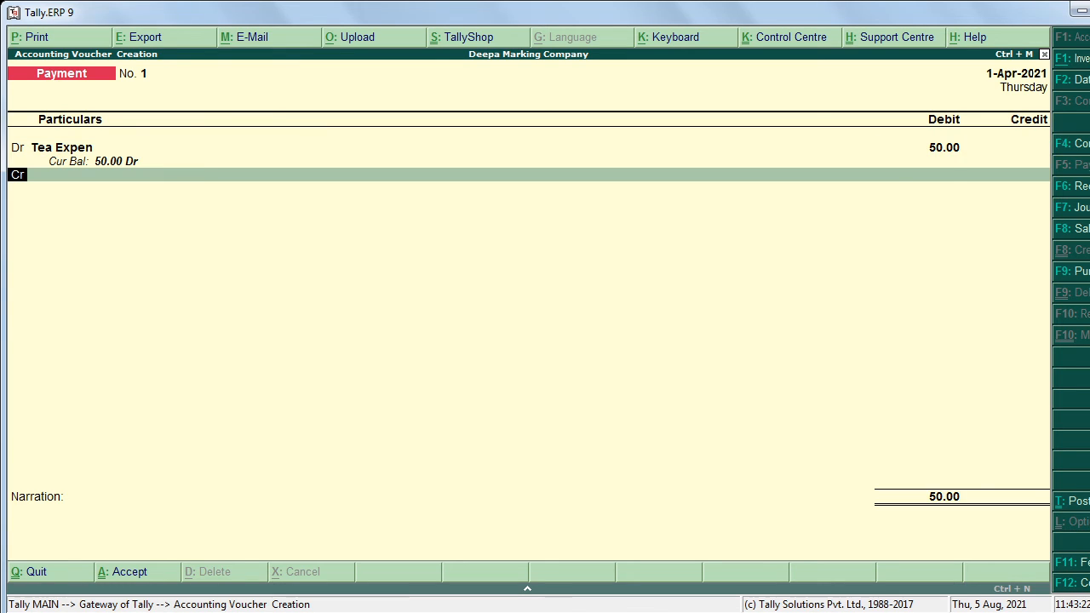
Step: Credit Cash 50.00 and save Payment voucher No. 1
key(Return)
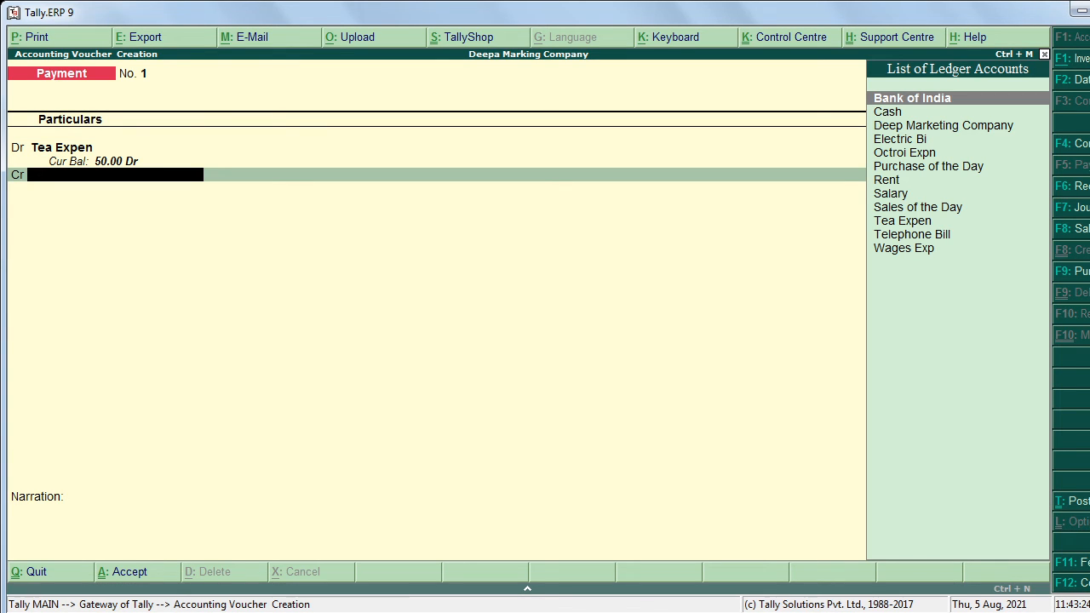
key(Down)
key(Return)
key(Return)
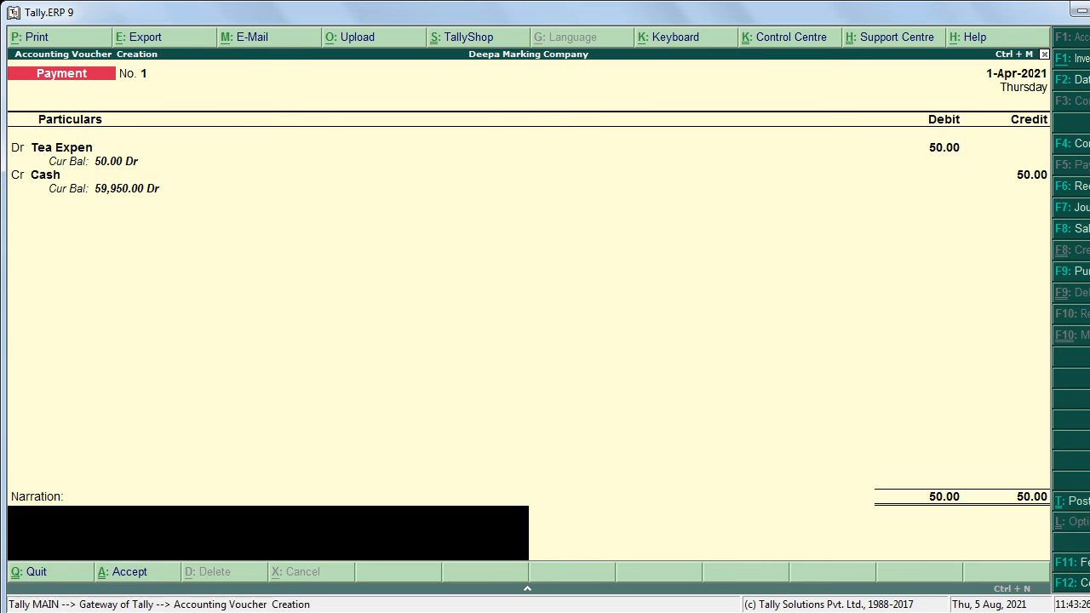
key(Return)
key(Return)
key(alt+Tab)
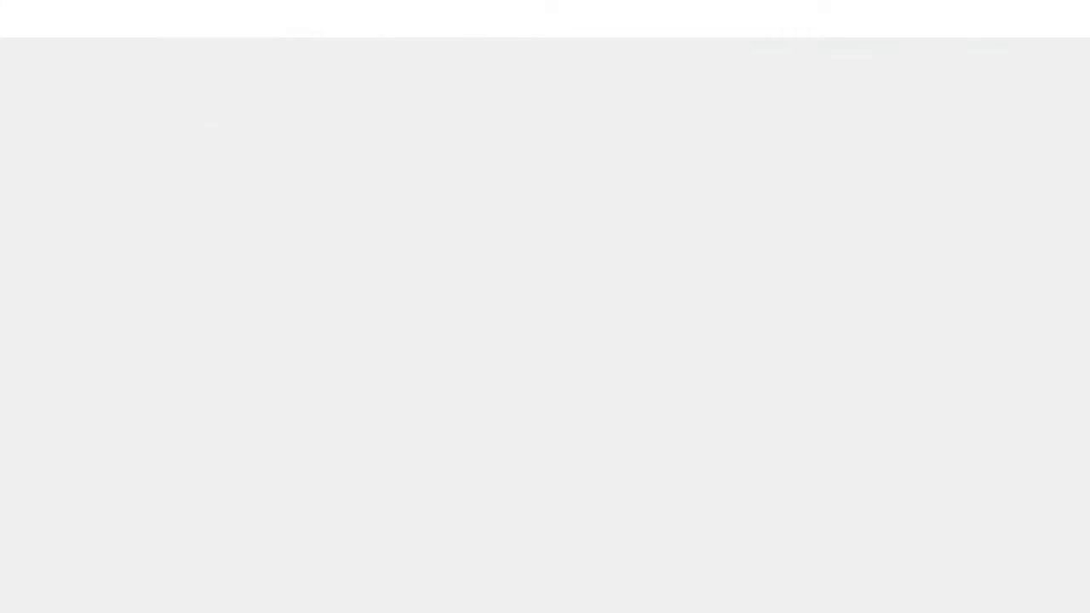
Step: Highlight 'Purchased of the day' in item 4 of the slide, then return to Tally
click(456, 333)
drag(455, 333, 601, 332)
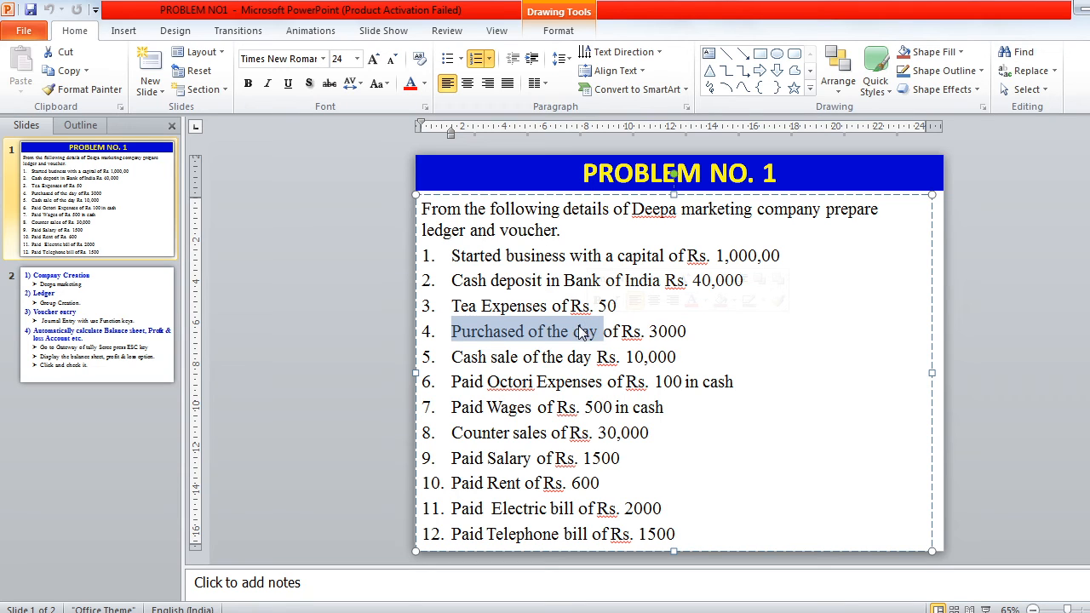
key(alt+Tab)
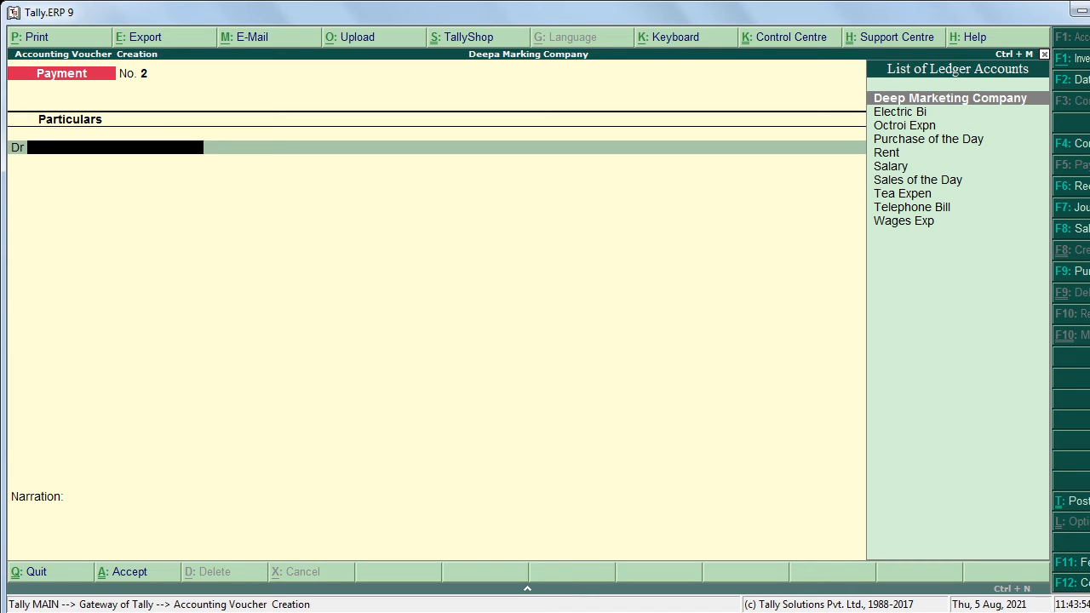
Step: Start Purchase voucher No. 1 with Cash as party account, switched to voucher mode with Ctrl+V
key(F9)
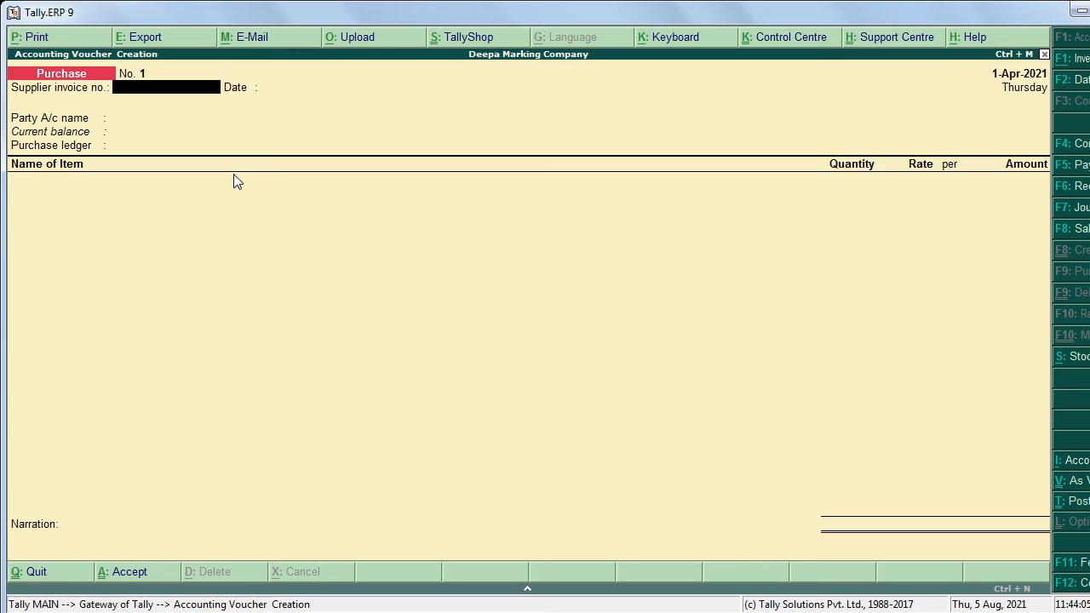
key(Return)
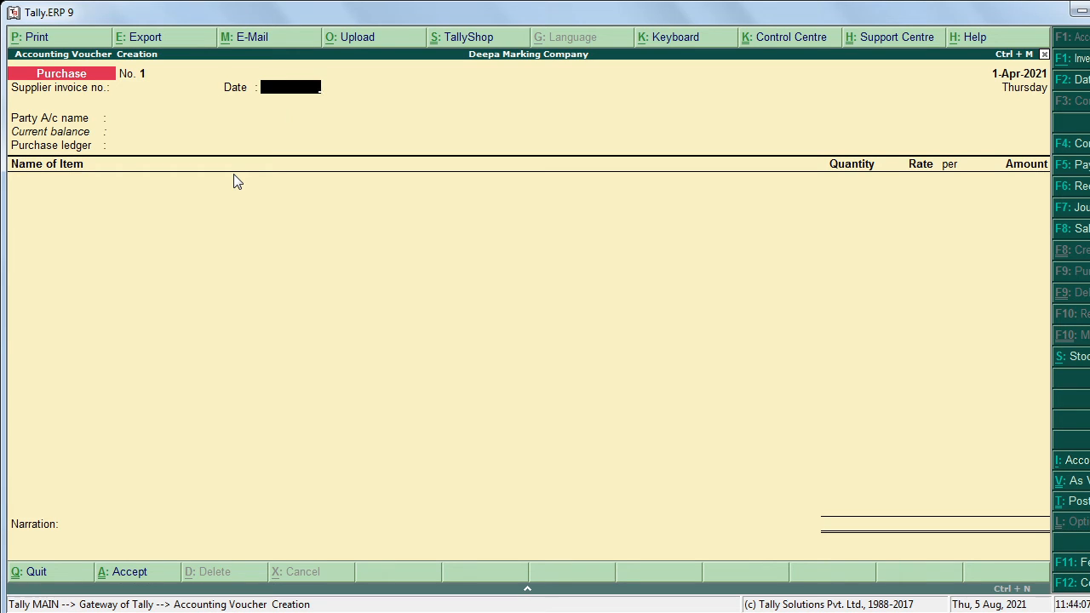
key(Return)
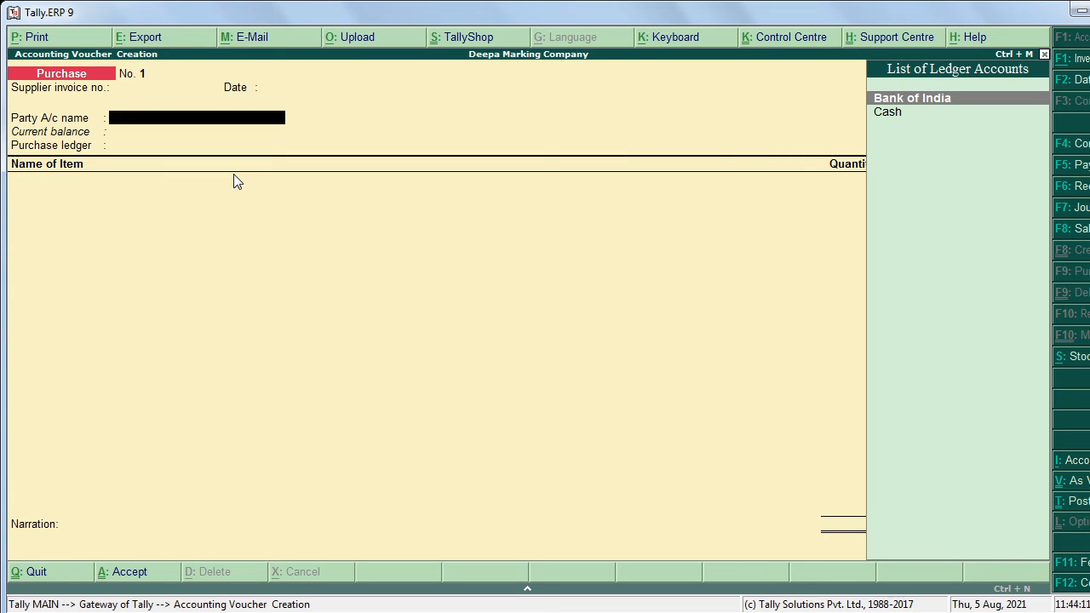
key(Down)
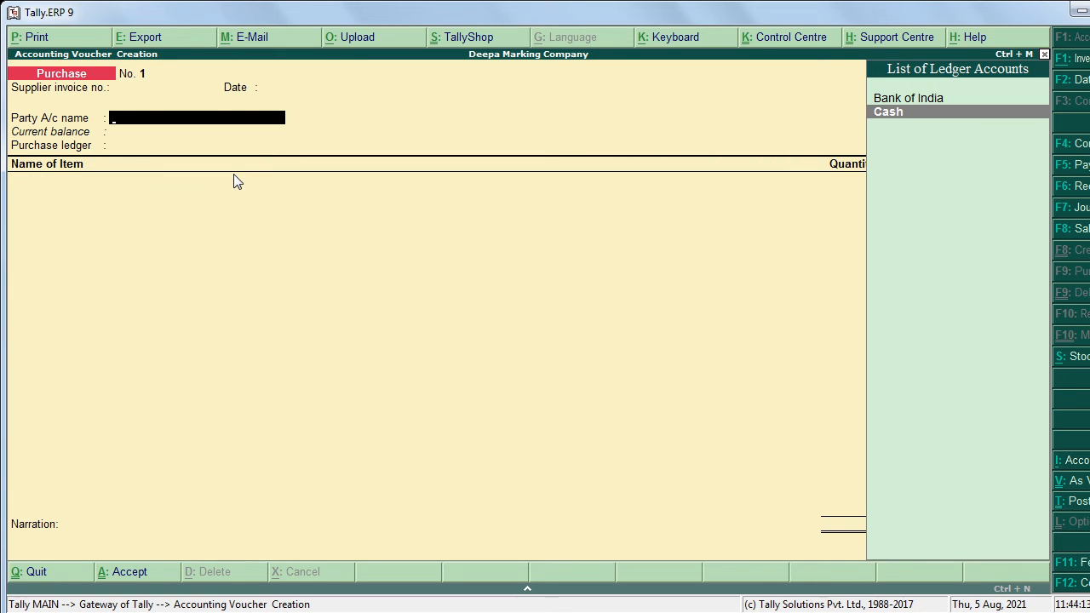
key(Return)
key(Return)
key(Return)
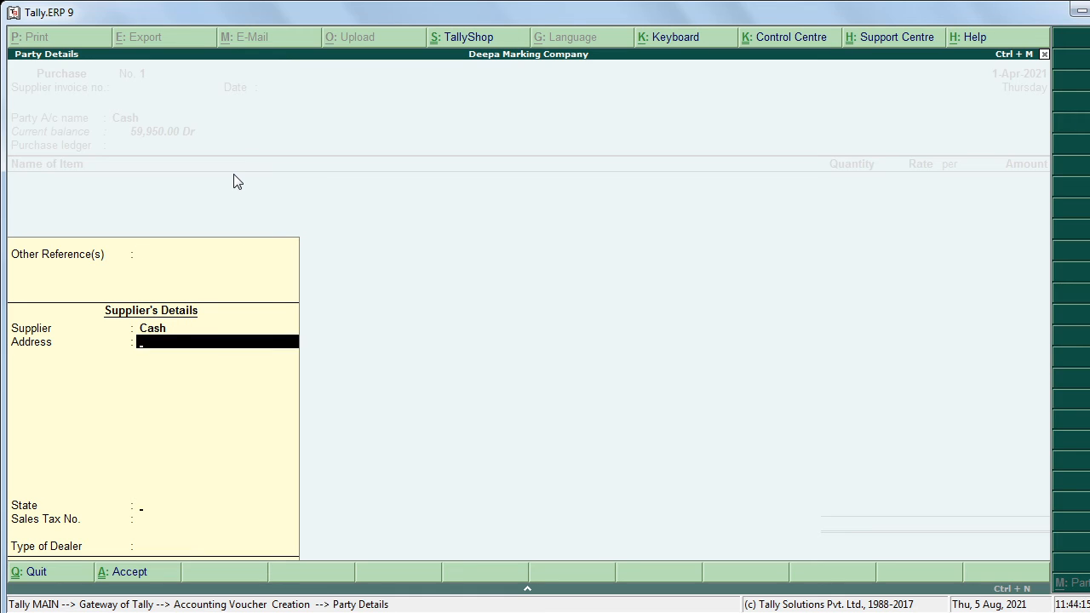
key(Return)
key(Return)
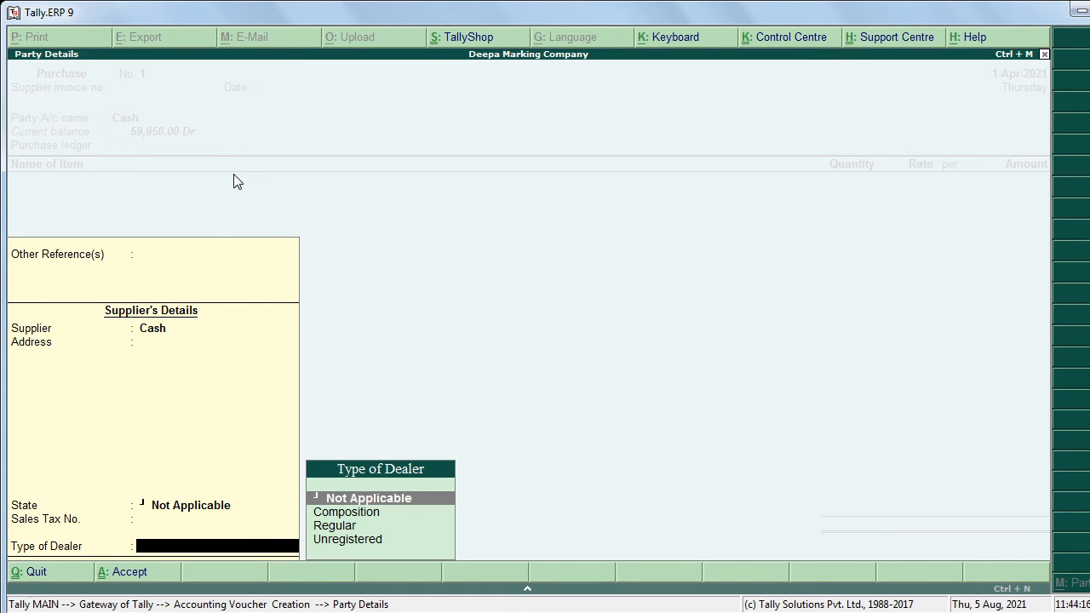
key(Return)
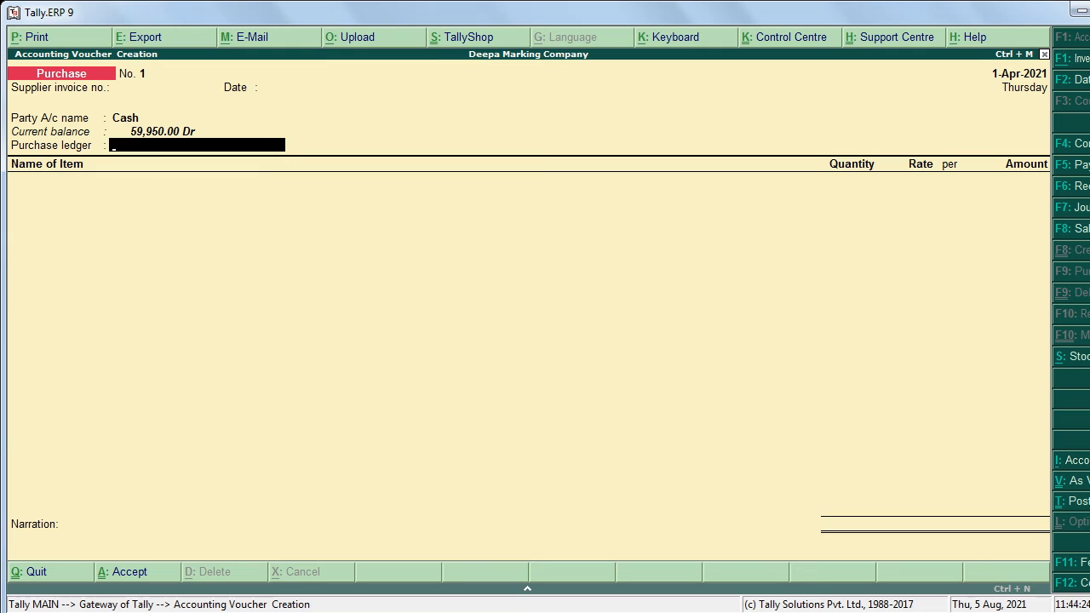
key(ctrl+v)
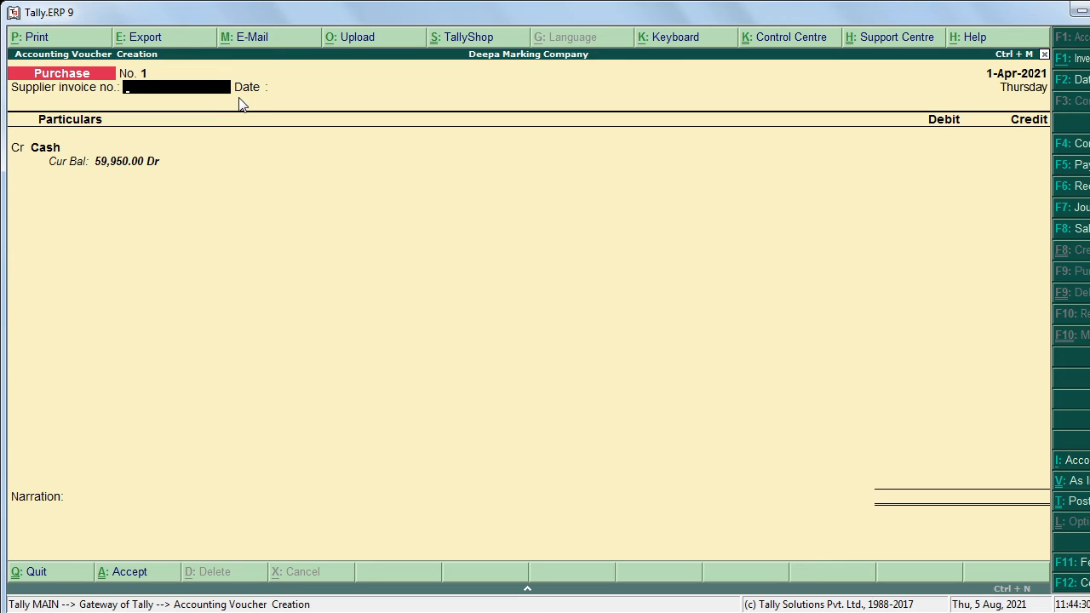
Step: Save Purchase voucher No. 1 crediting Cash 3,000.00 and debiting Purchase of the Day, without narration
key(Return)
key(Return)
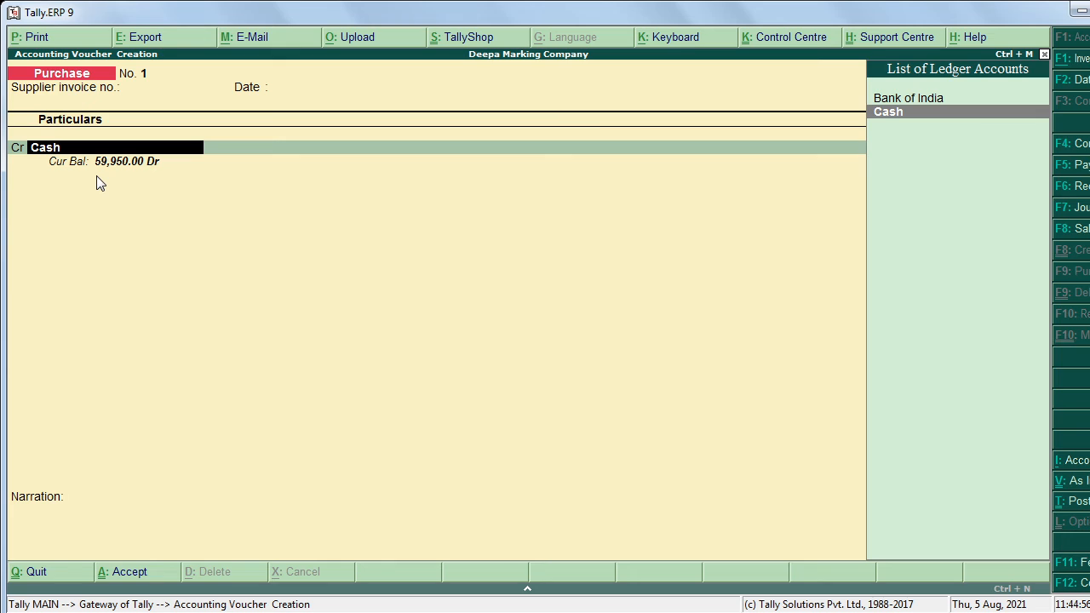
key(Return)
key(Return)
key(Return)
key(Return)
key(Return)
key(Return)
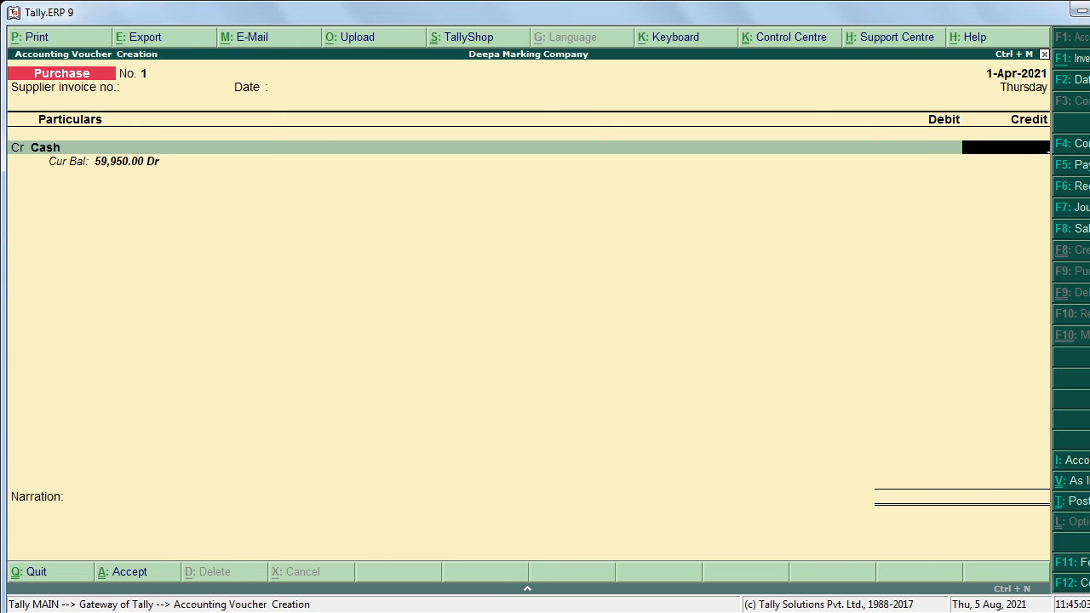
text(3000)
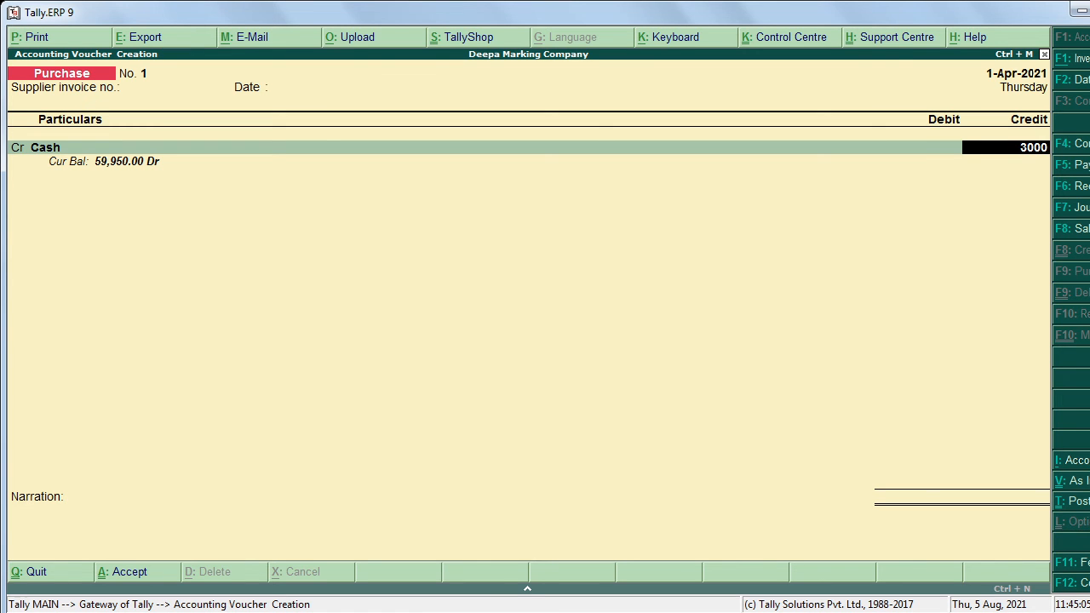
key(Return)
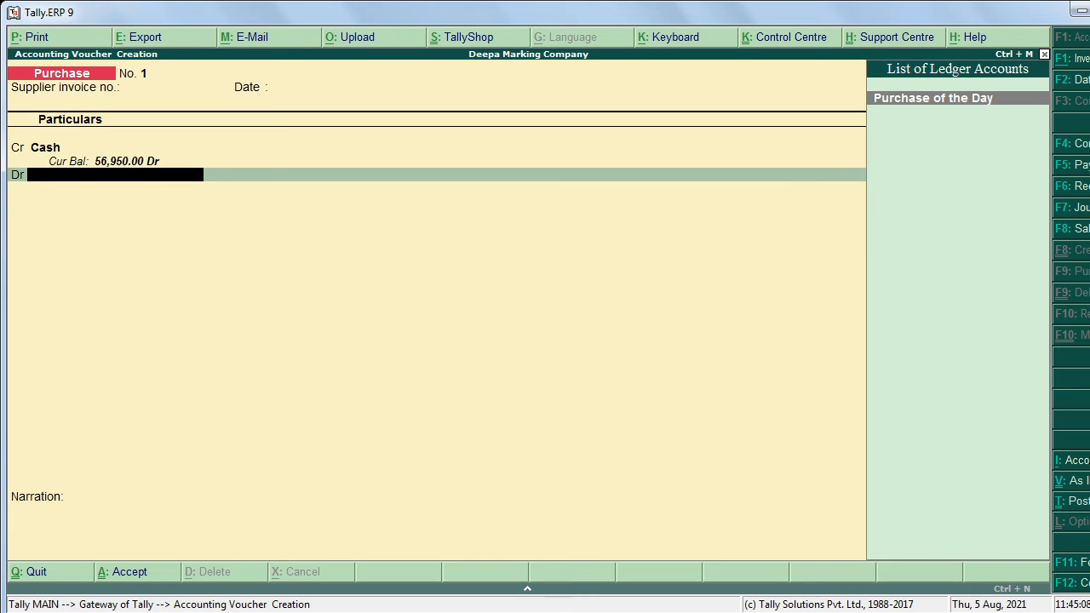
key(Return)
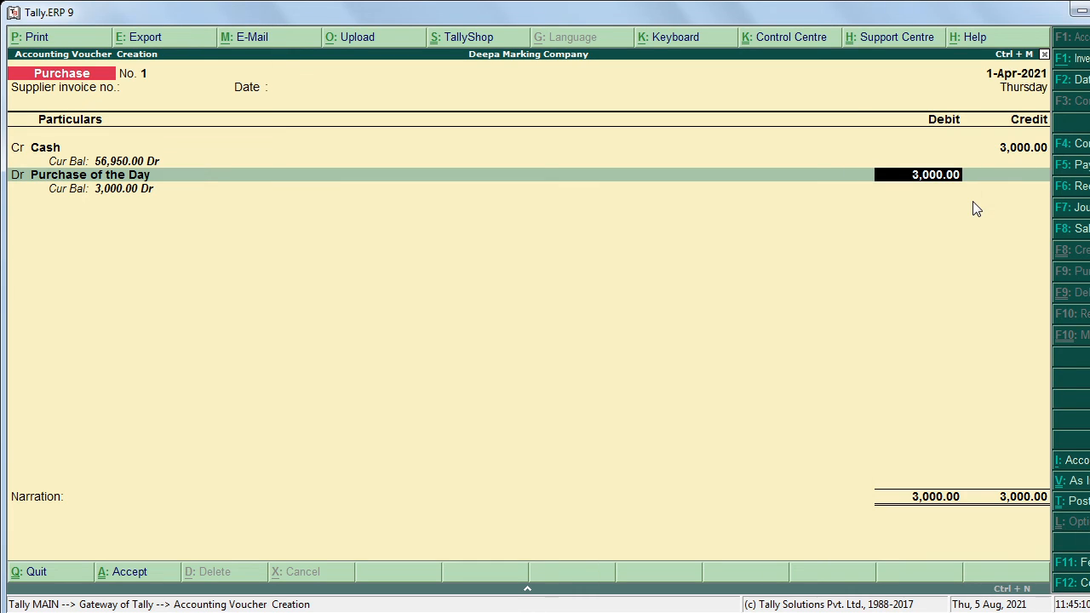
key(Return)
key(Return)
key(Return)
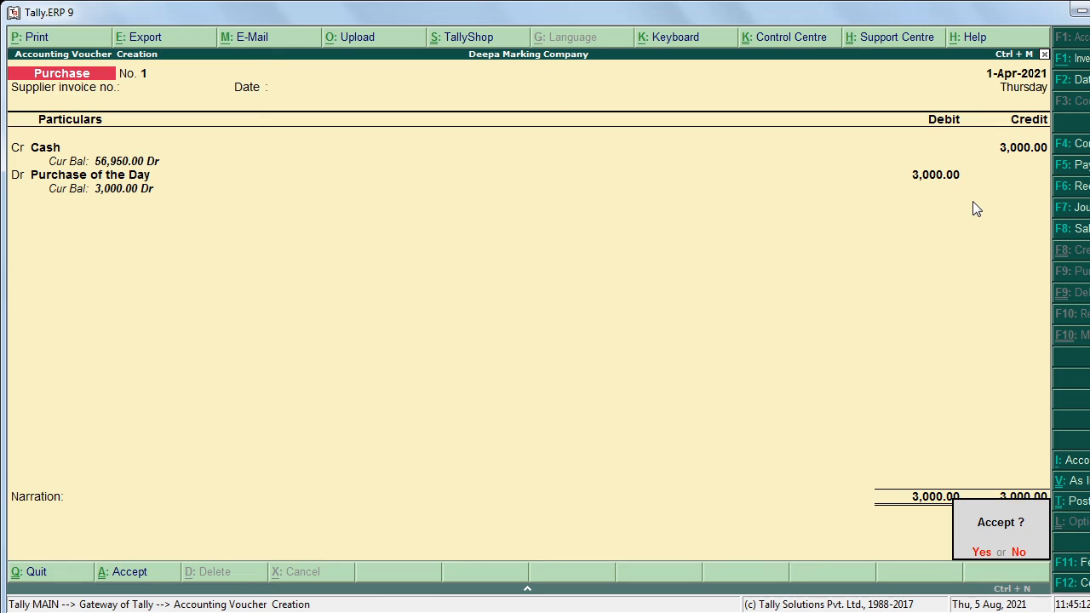
key(Return)
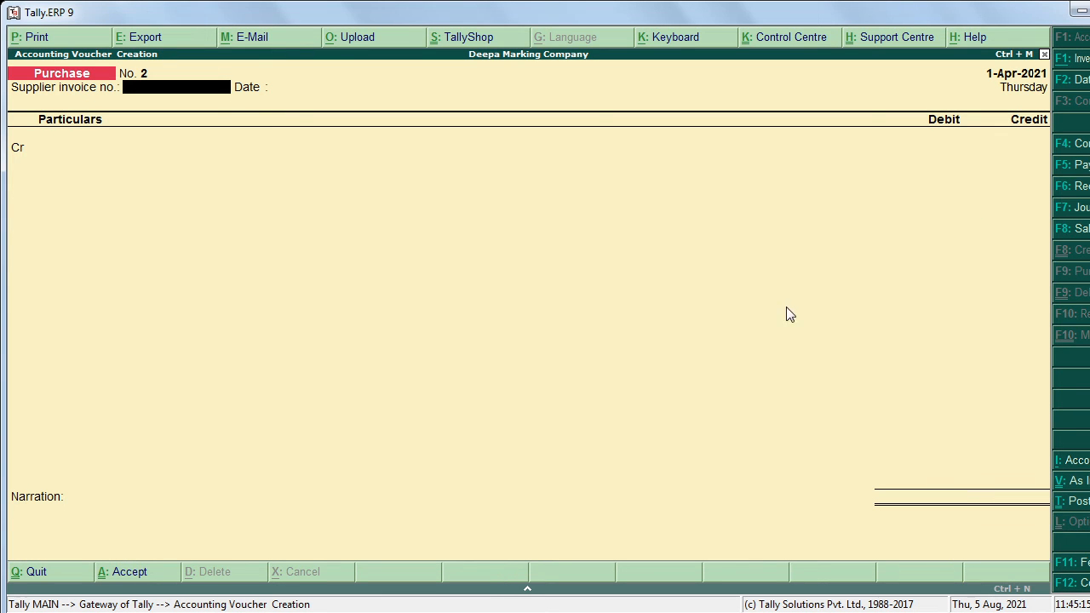
key(alt+Tab)
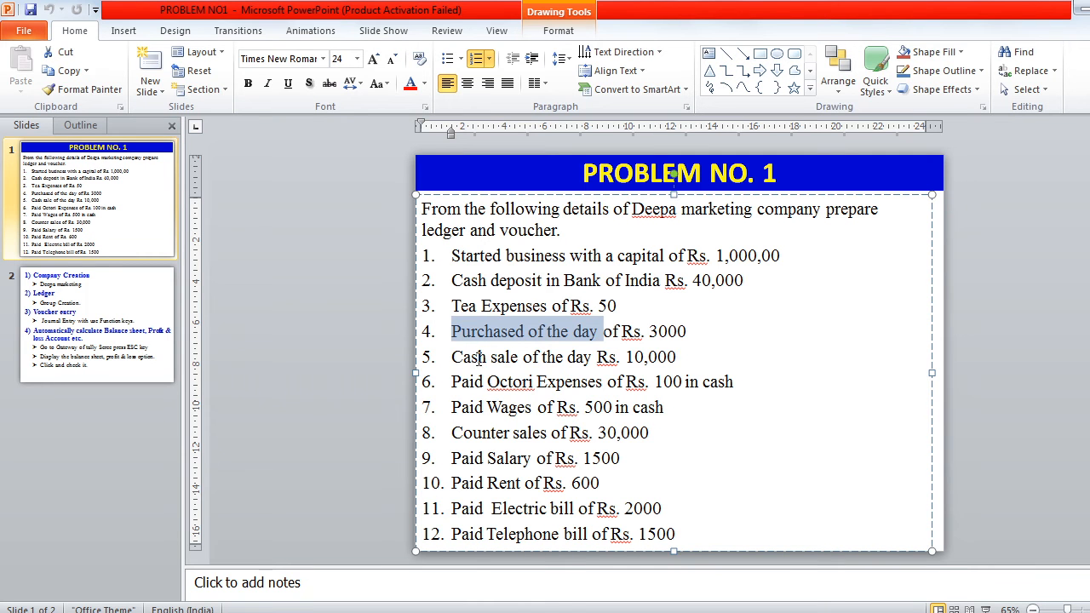
Step: Highlight 'Cash sale of' in item 5, then start a new Sales voucher in Tally with F8
drag(476, 358, 528, 357)
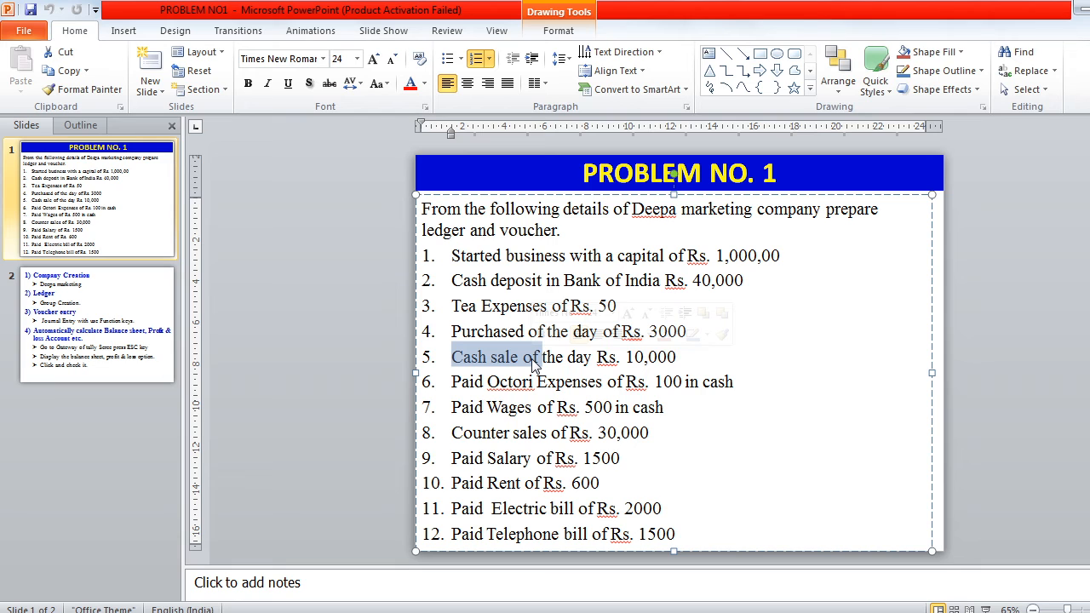
key(alt+Tab)
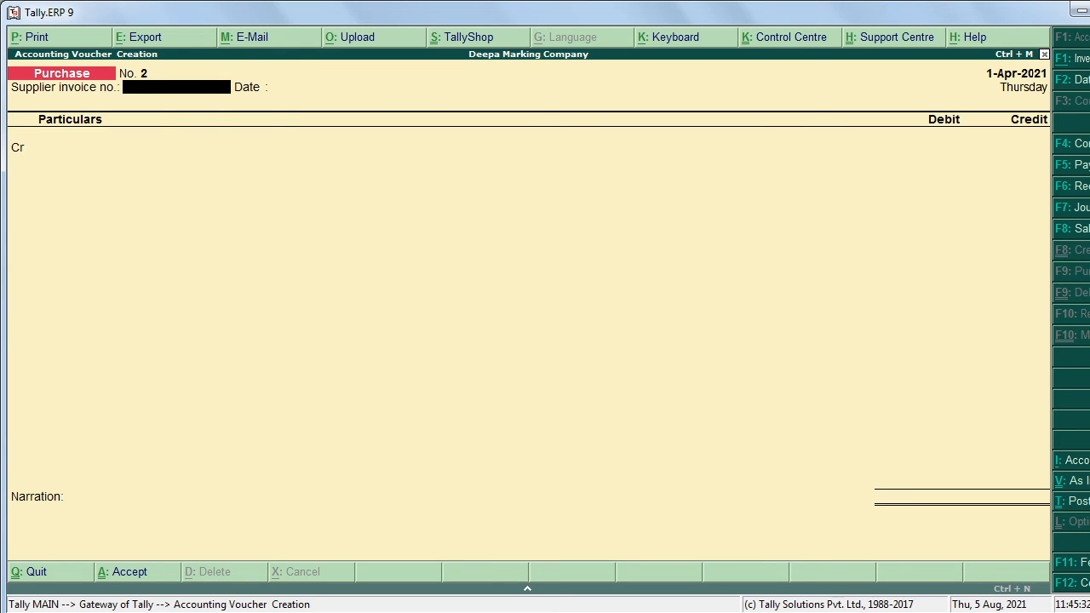
key(F8)
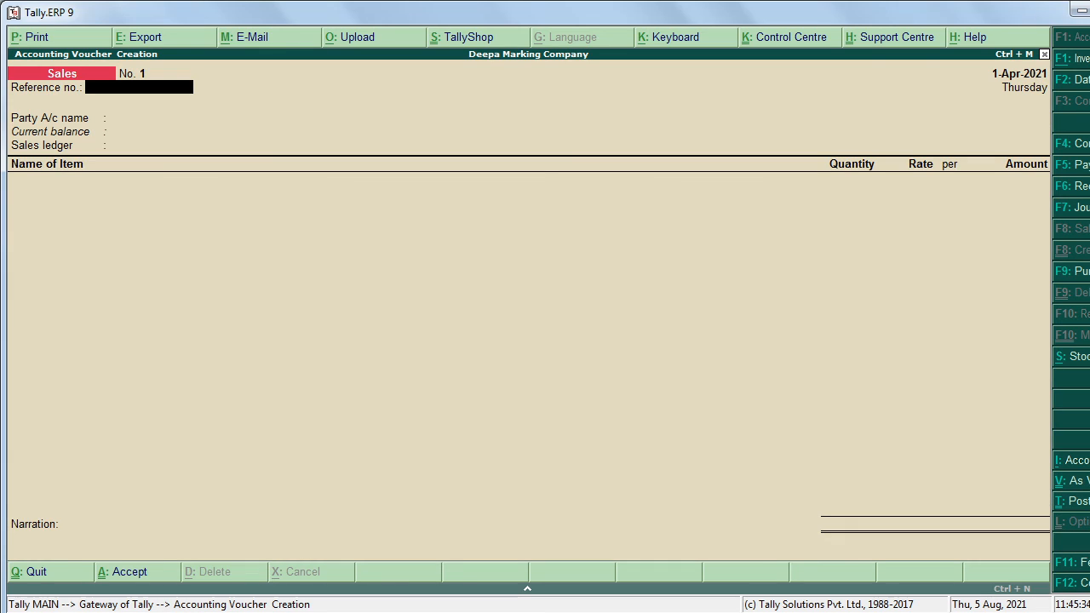
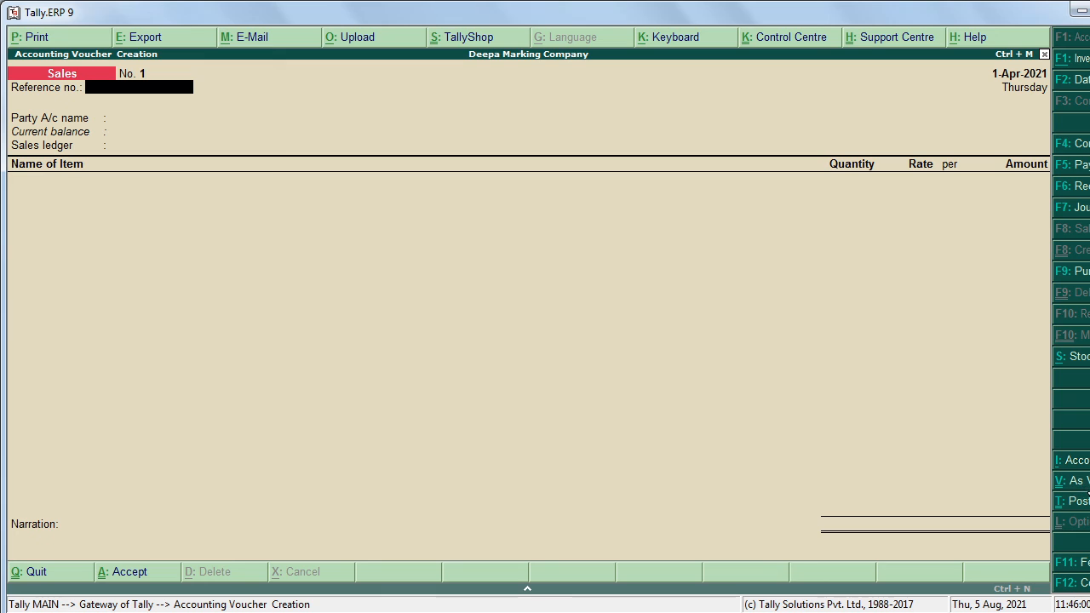
Step: Enter Sales voucher No. 1 debiting Cash 10,000 and crediting Sales of the Day
click(1077, 480)
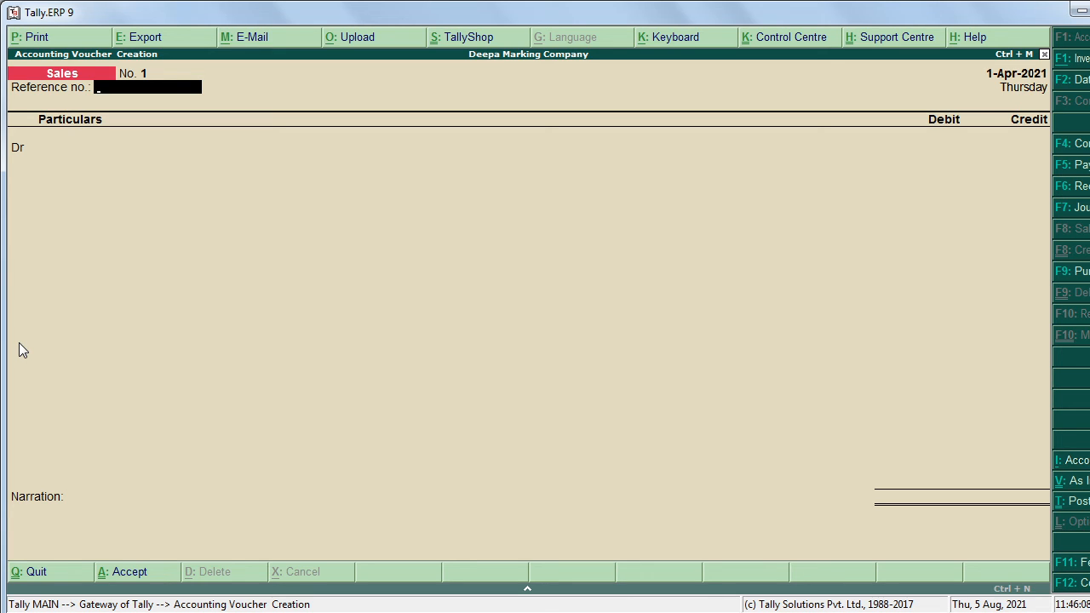
key(Return)
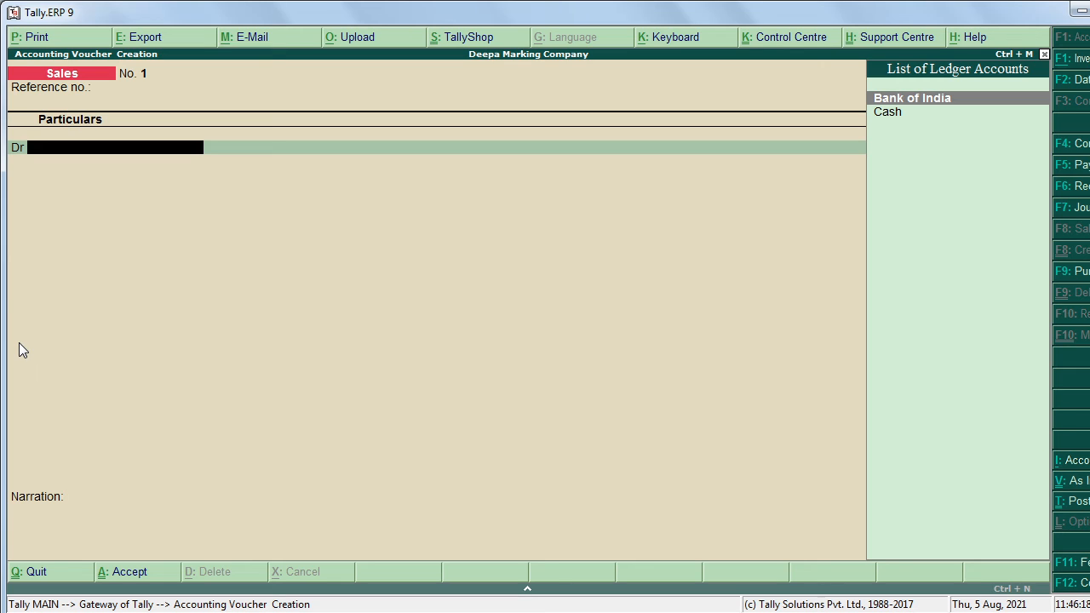
key(Down)
key(Return)
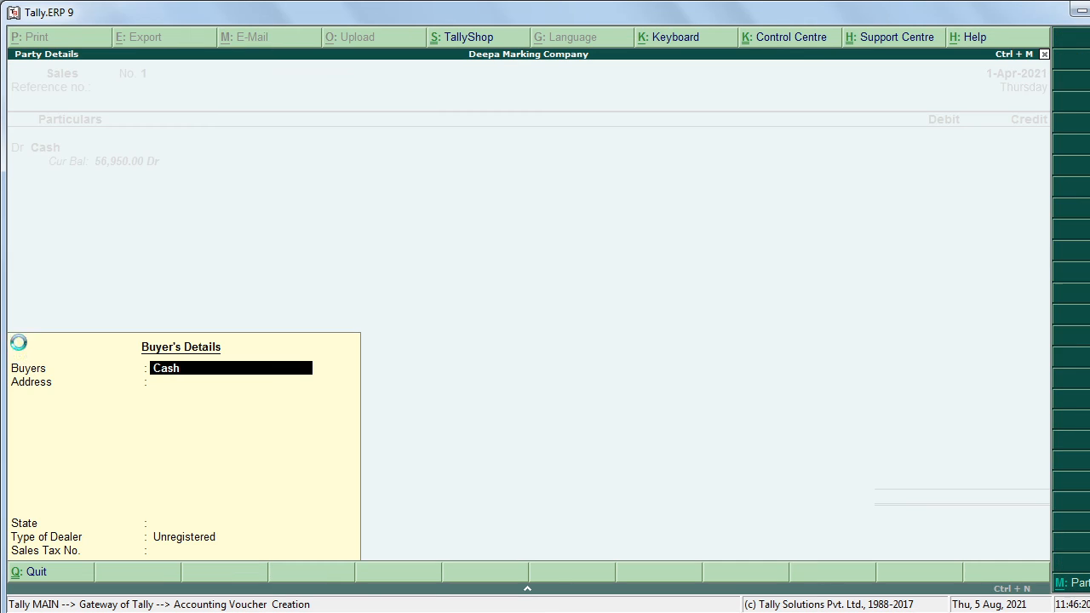
key(Return)
key(Return)
key(Return)
key(Return)
key(Return)
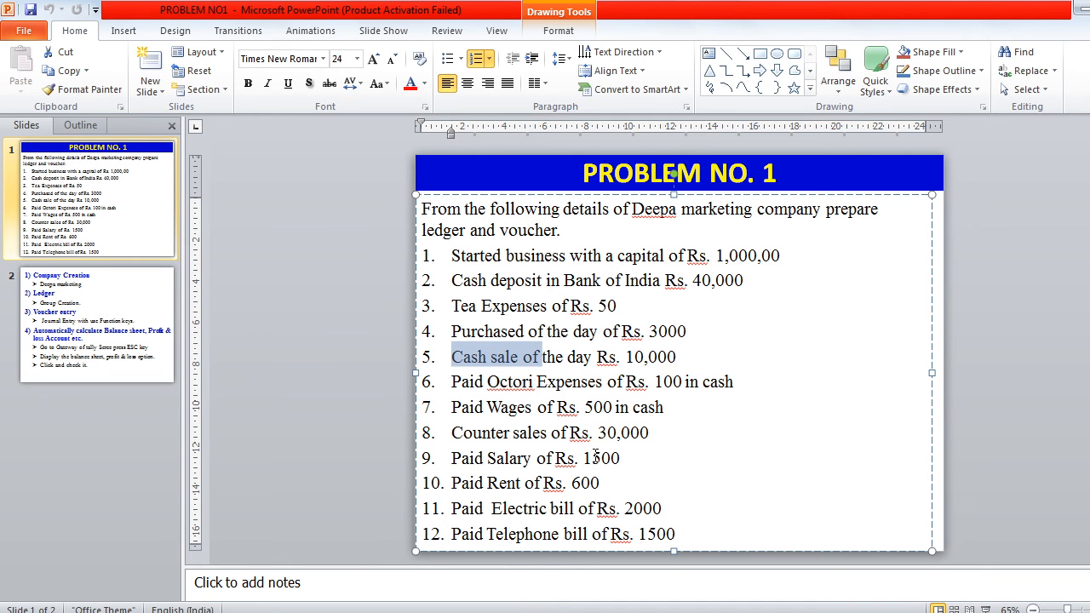
drag(628, 359, 662, 360)
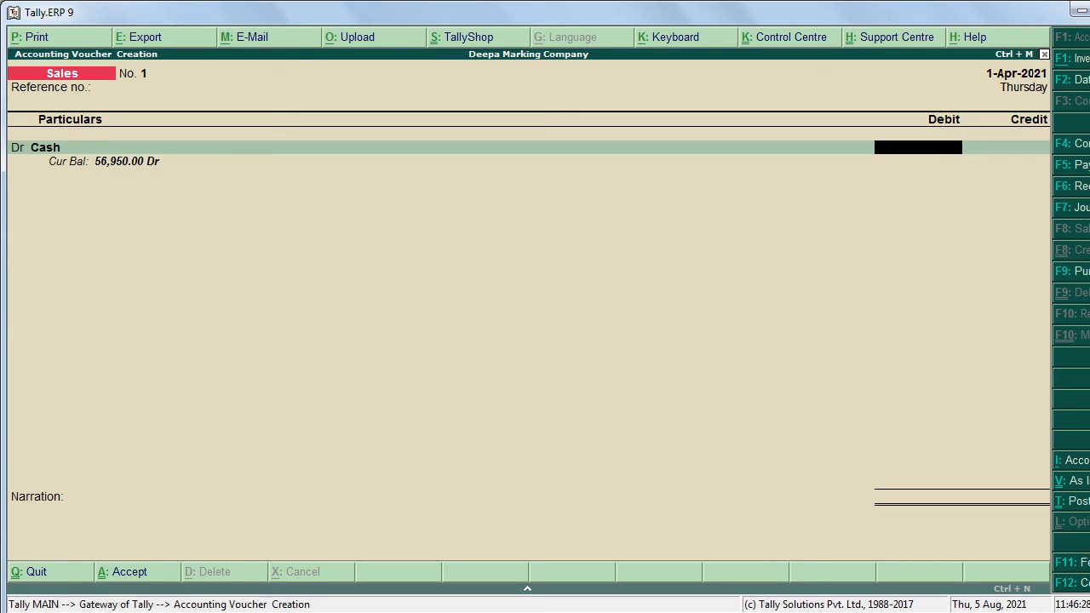
text(10000)
key(Return)
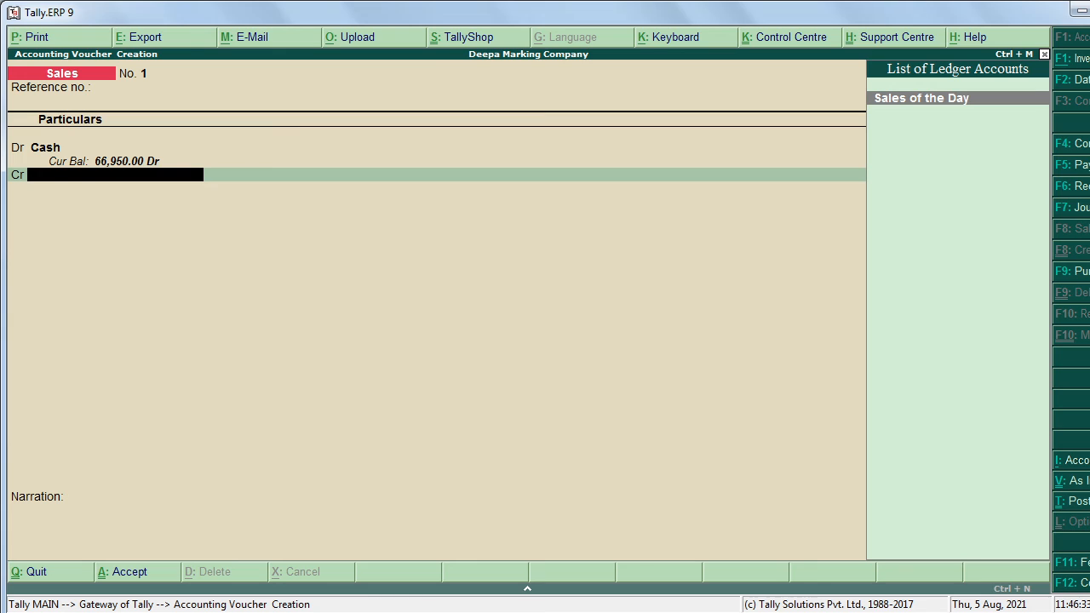
key(Return)
key(Return)
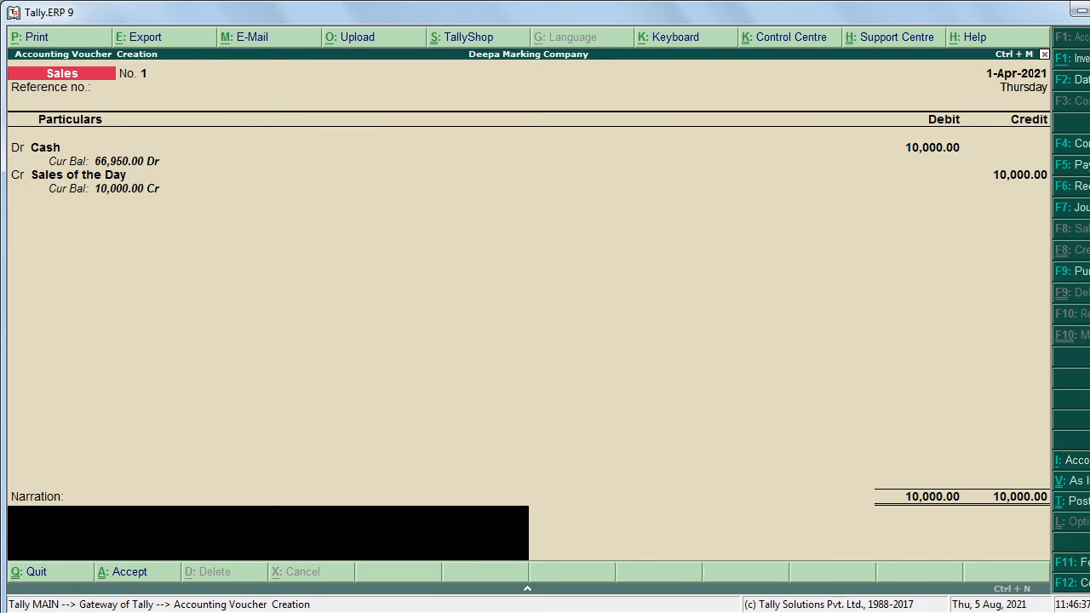
key(Return)
key(Return)
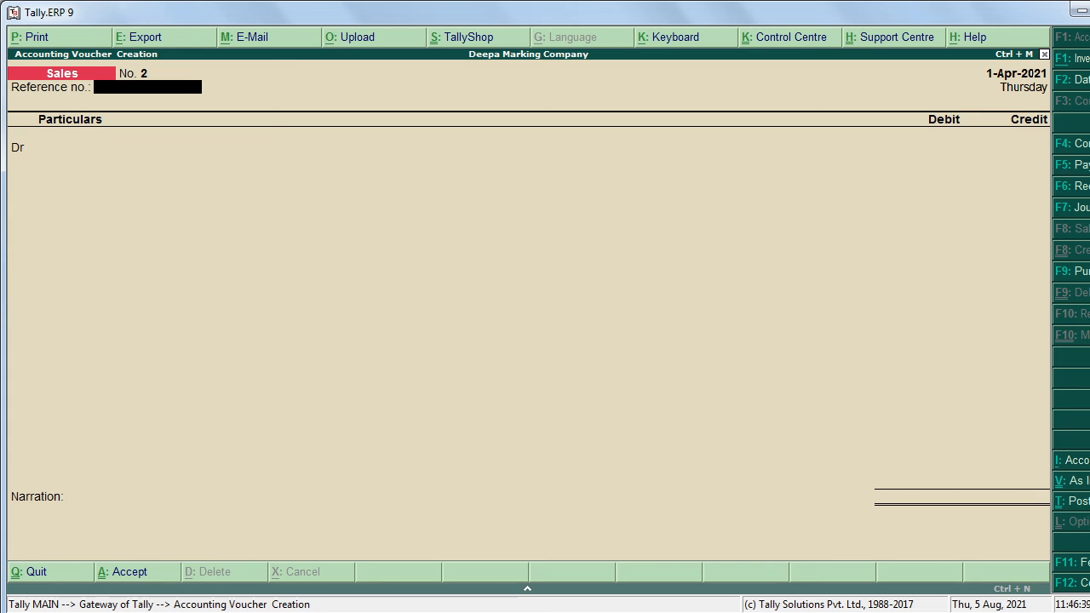
Step: Look up the Octroi and wages items on the problem slide
key(alt+Tab)
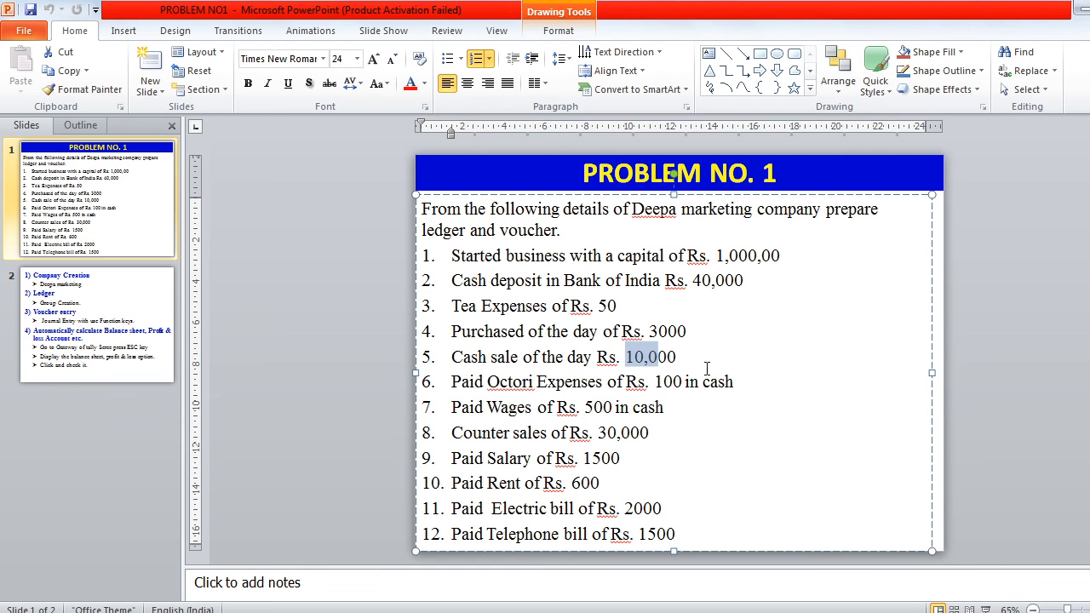
drag(500, 381, 610, 381)
click(507, 408)
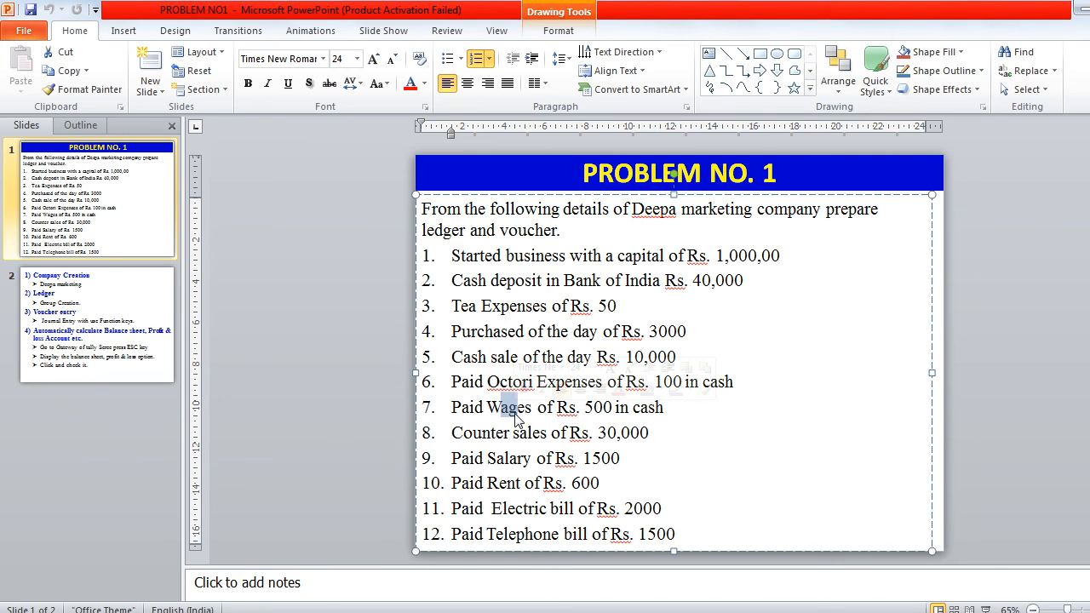
drag(502, 408, 518, 407)
key(alt+Tab)
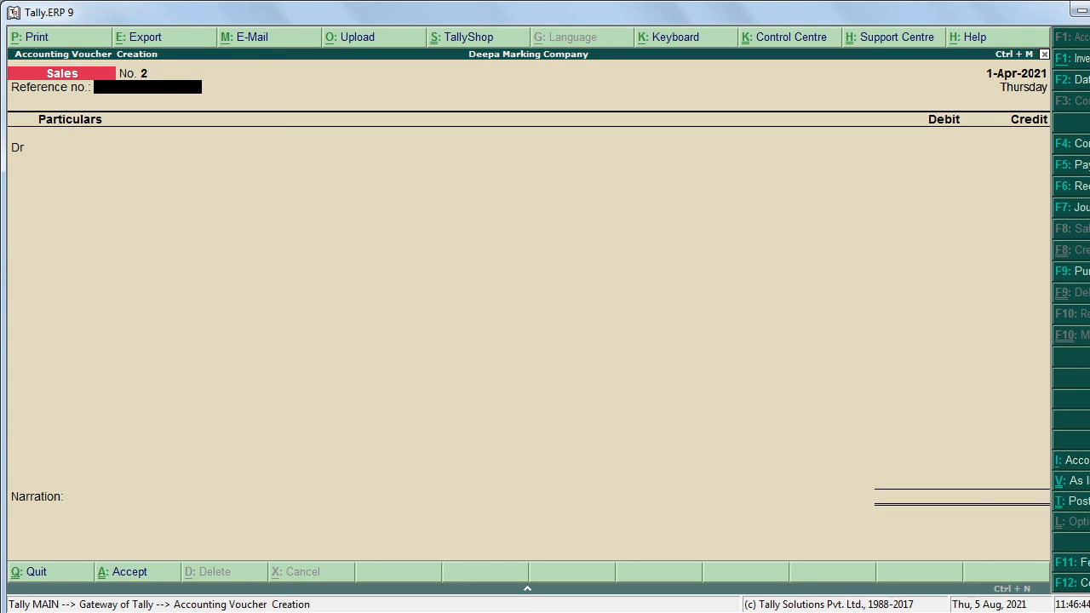
Step: Enter Payment voucher No. 2 debiting Octroi Expn 100 and crediting Cash
key(F5)
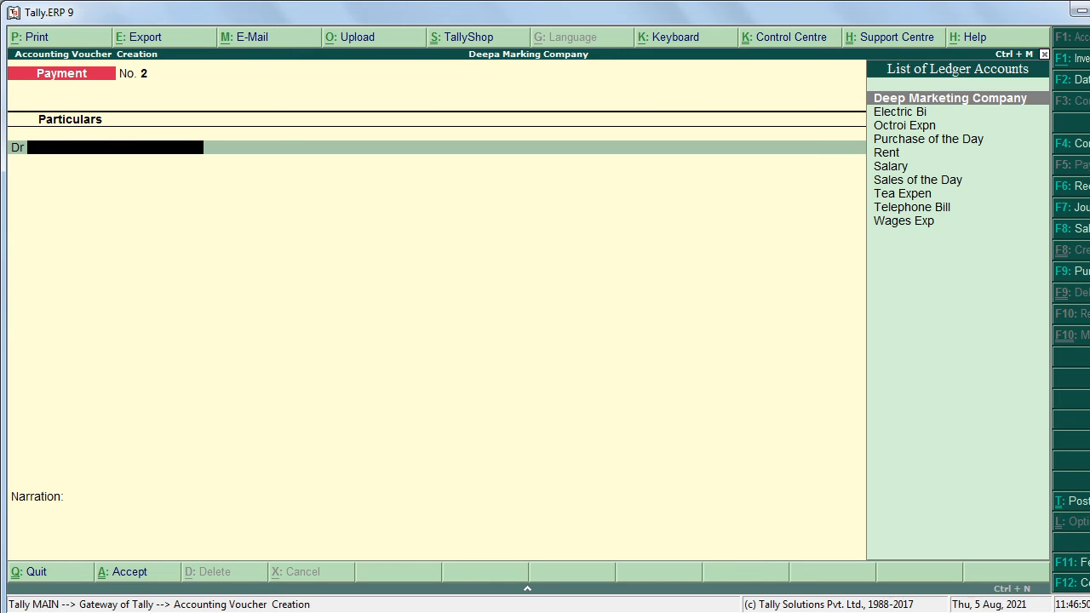
key(Down)
key(Down)
key(Down)
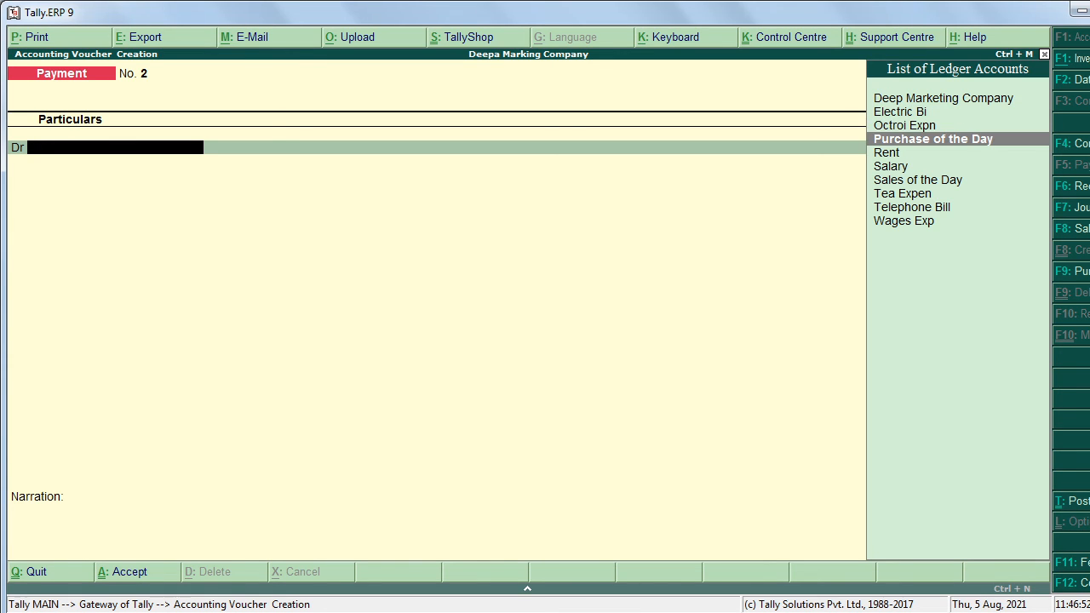
key(Up)
key(Return)
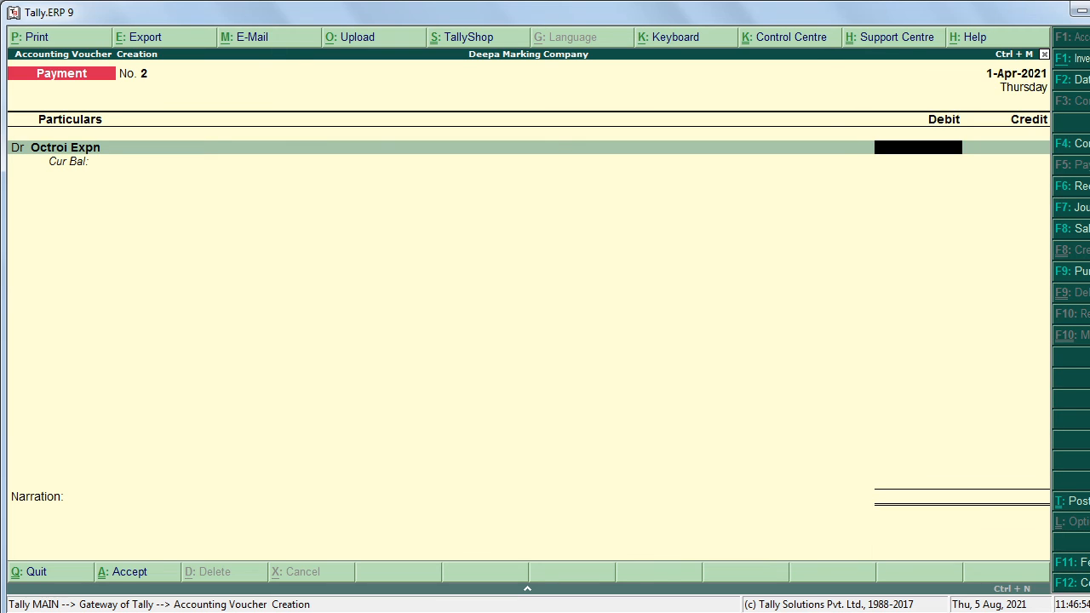
key(alt+Tab)
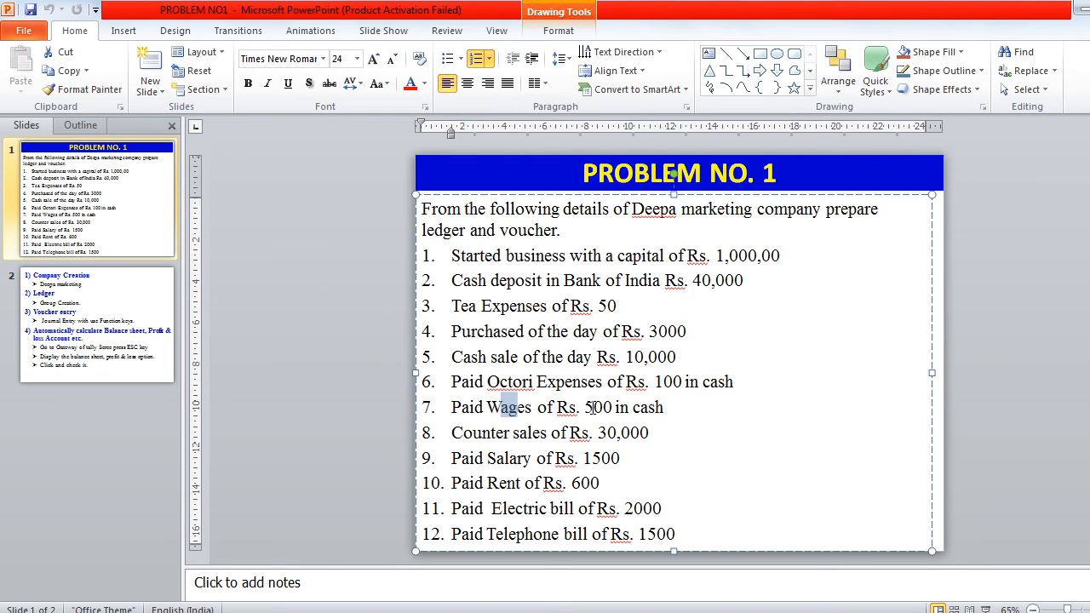
key(alt+Tab)
text(100)
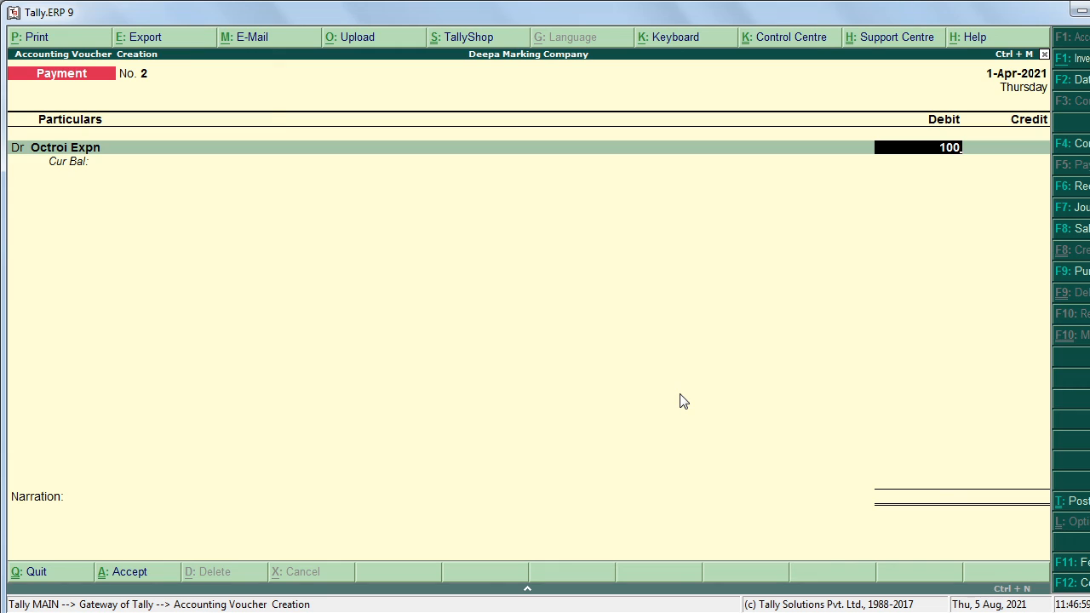
key(Return)
key(Return)
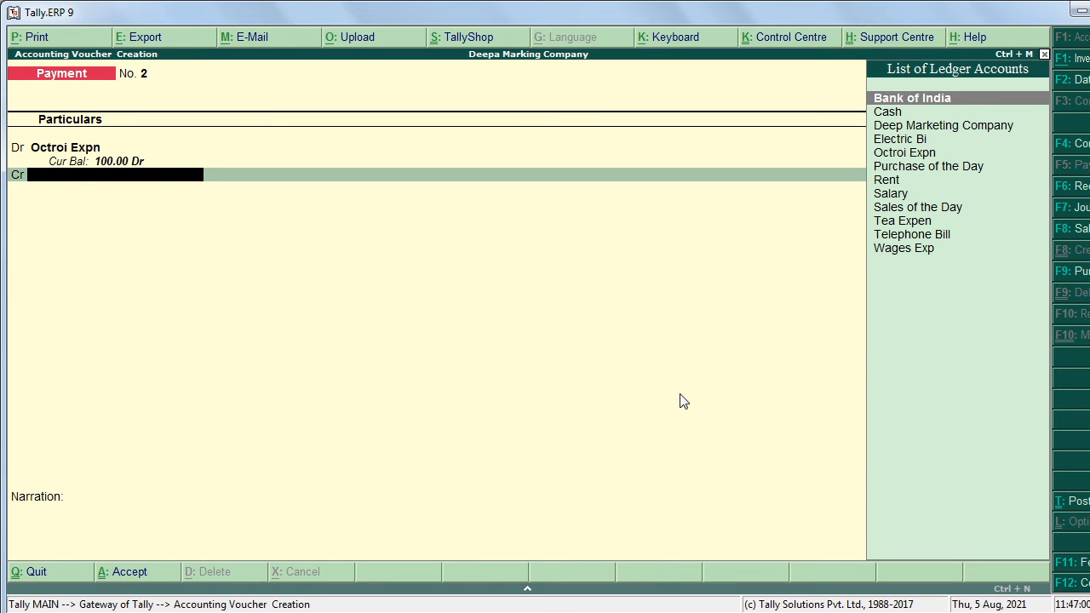
key(Down)
key(Return)
key(Return)
key(Return)
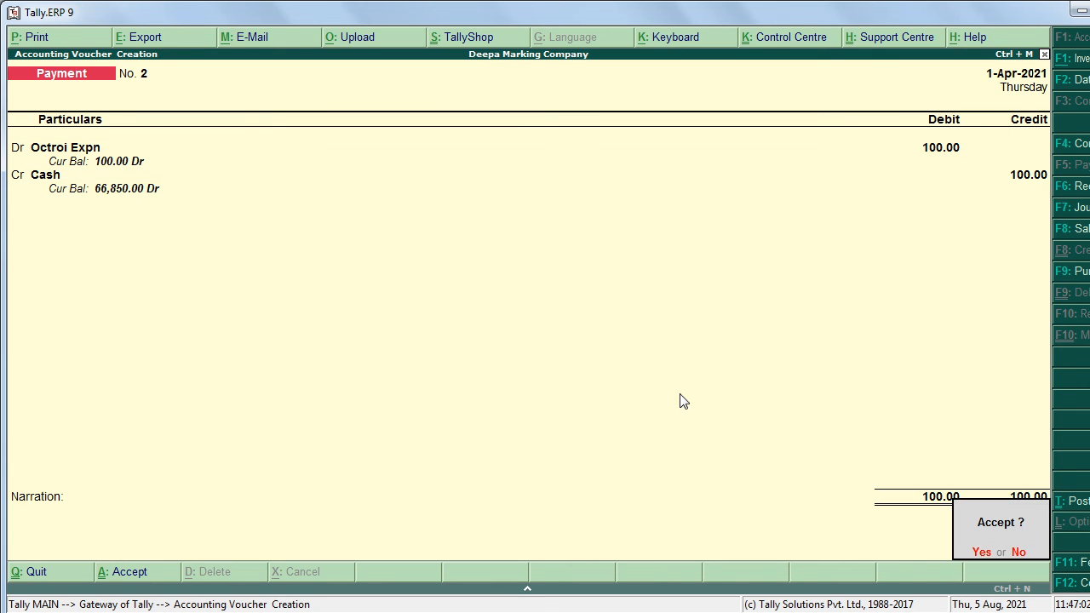
key(Return)
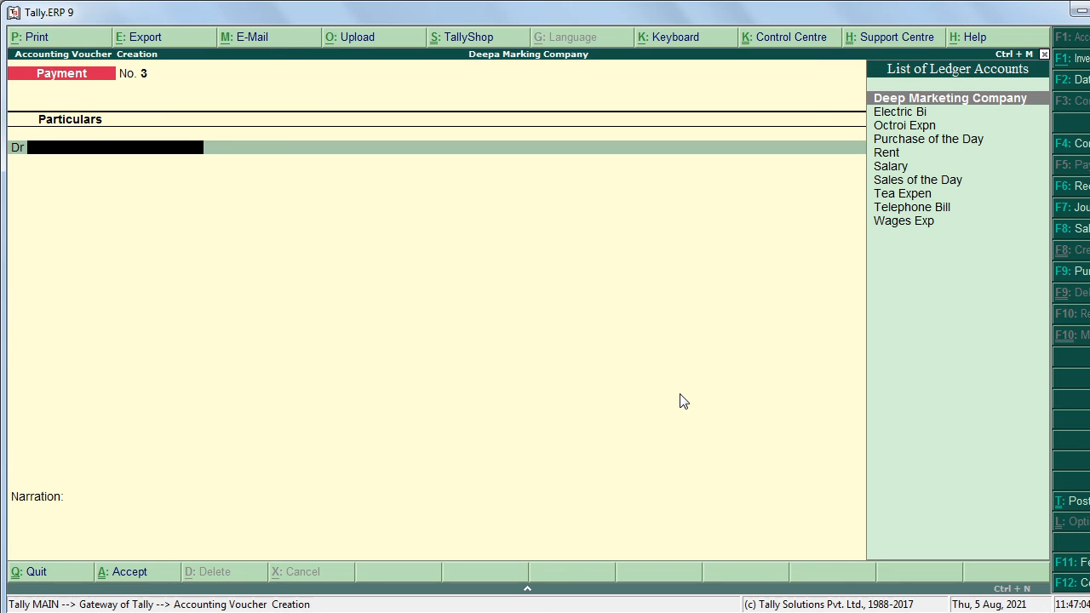
Step: Enter Payment voucher No. 3, Wages Exp 500 against Cash, then mark the Counter sales item
text(W)
key(Return)
key(alt+Tab)
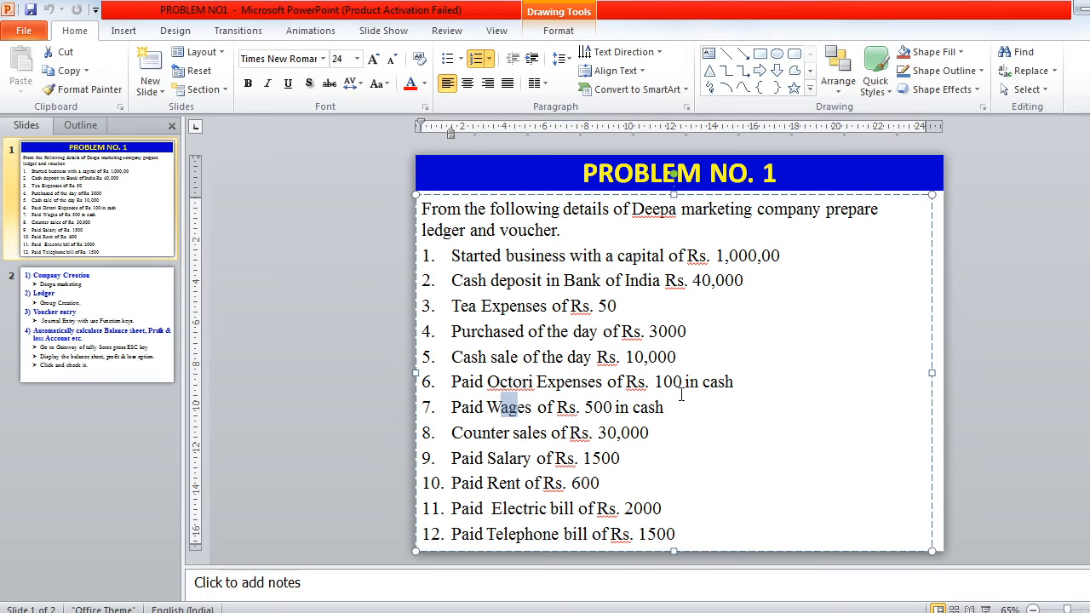
click(596, 407)
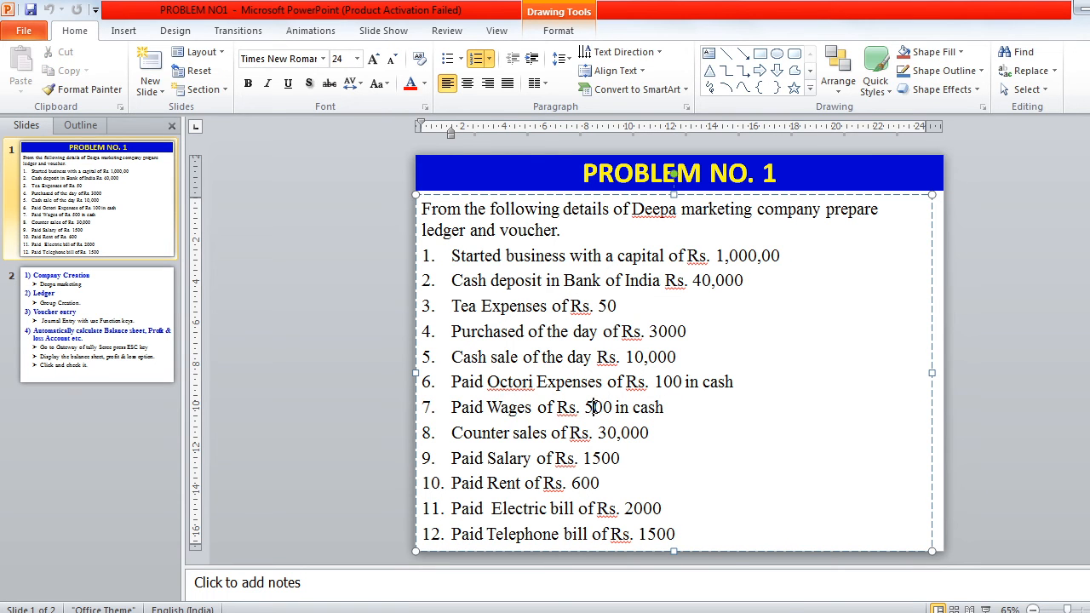
key(alt+Tab)
text(500)
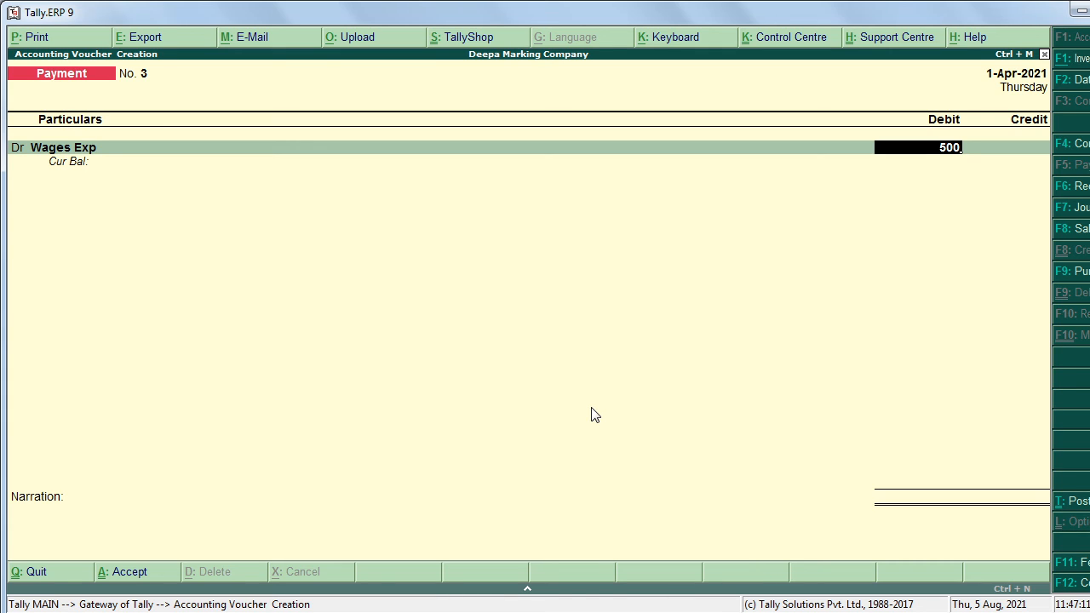
key(Return)
key(Return)
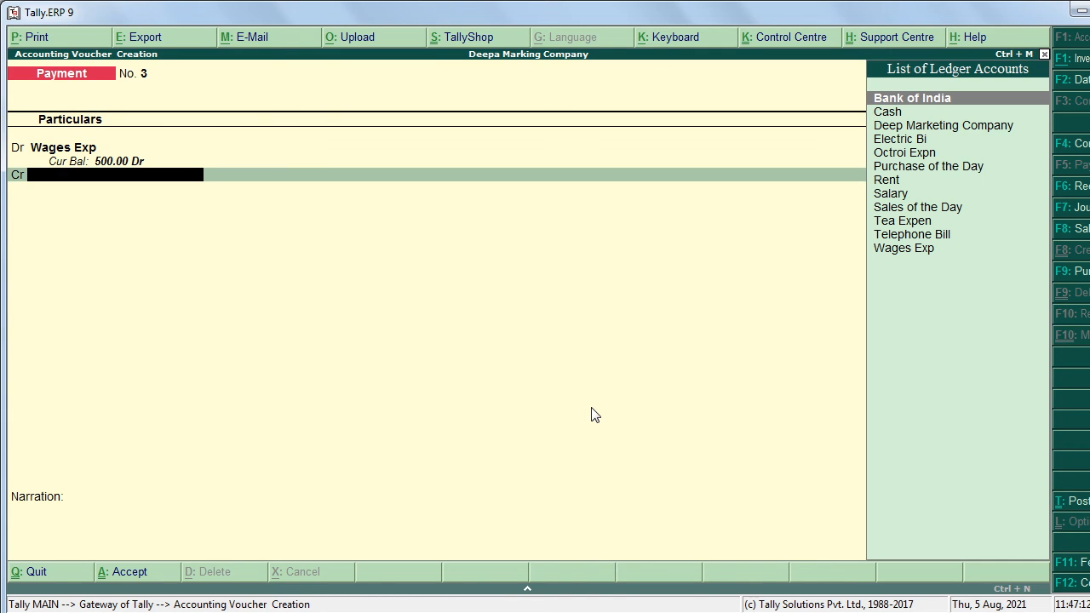
key(Down)
key(Return)
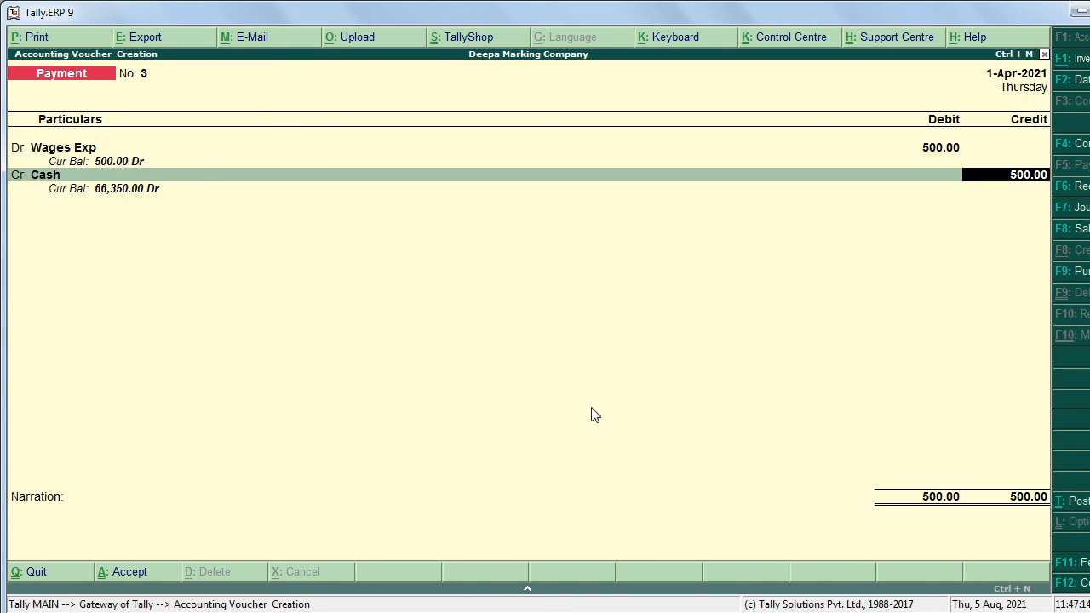
key(Return)
key(Return)
key(Return)
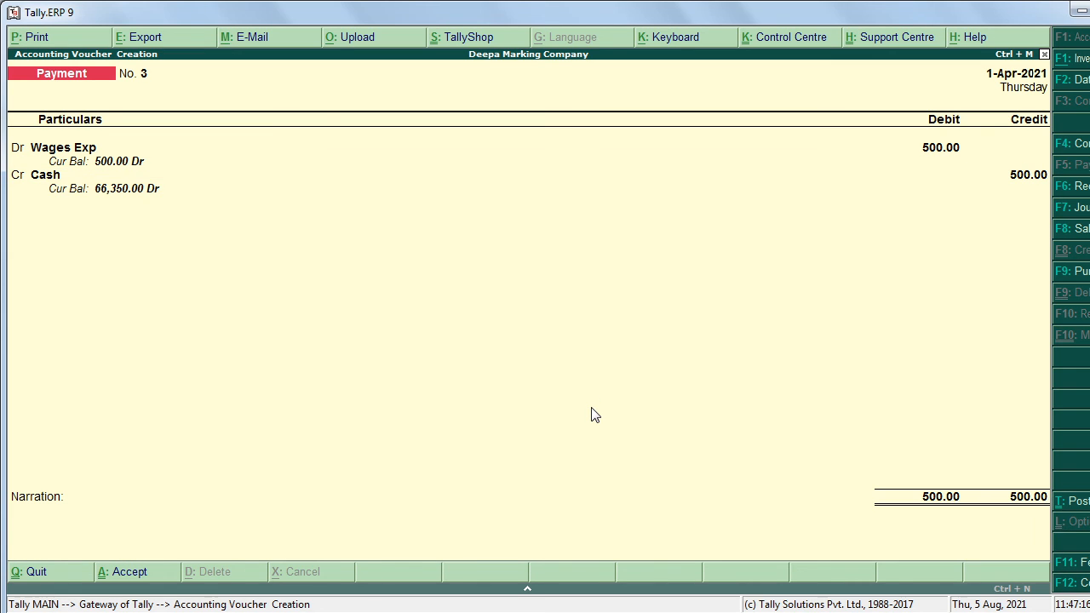
key(alt+Tab)
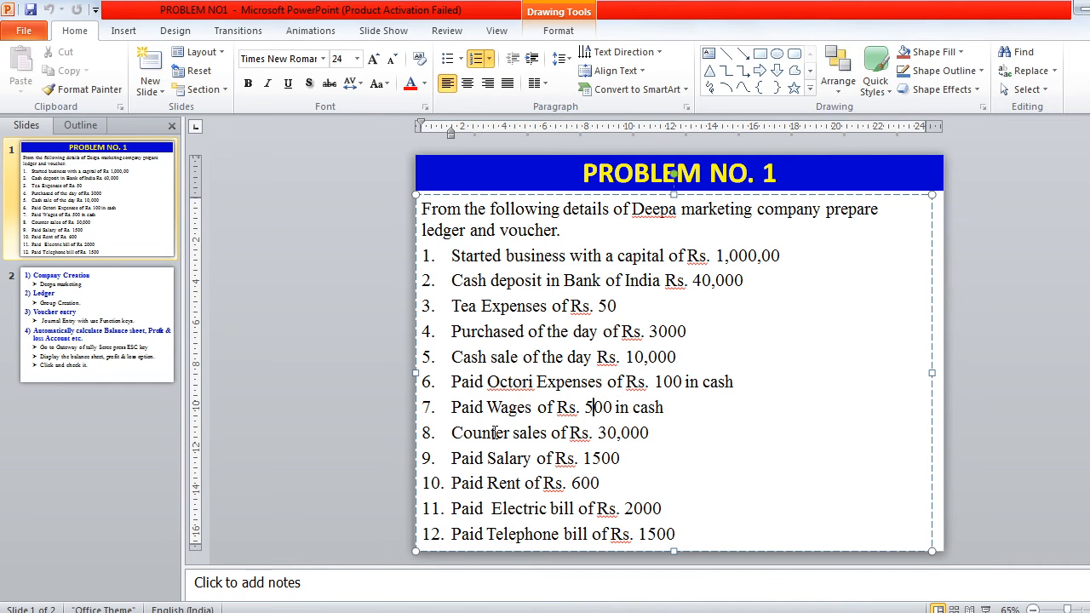
drag(451, 432, 547, 437)
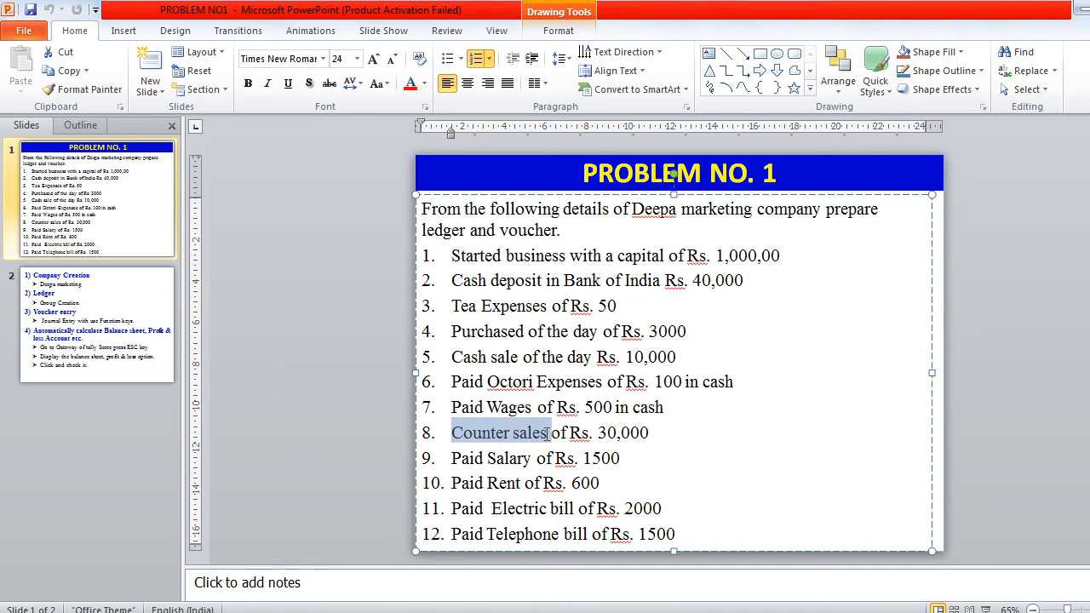
Step: Enter Sales voucher No. 2 debiting Cash 30,000 and crediting Sales of the Day
double_click(608, 433)
key(alt+Tab)
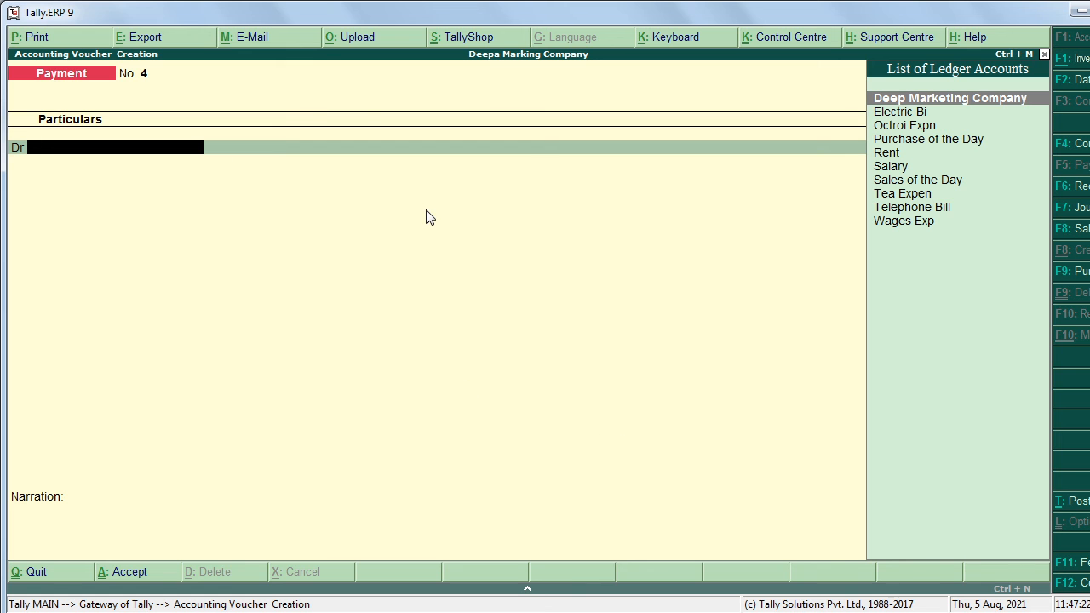
key(F8)
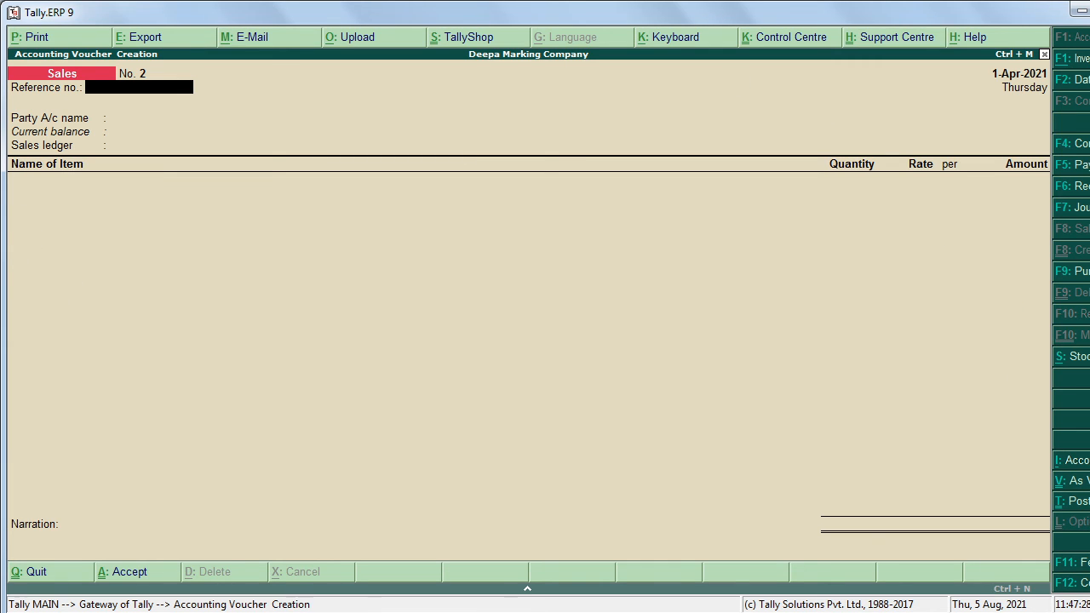
key(ctrl+v)
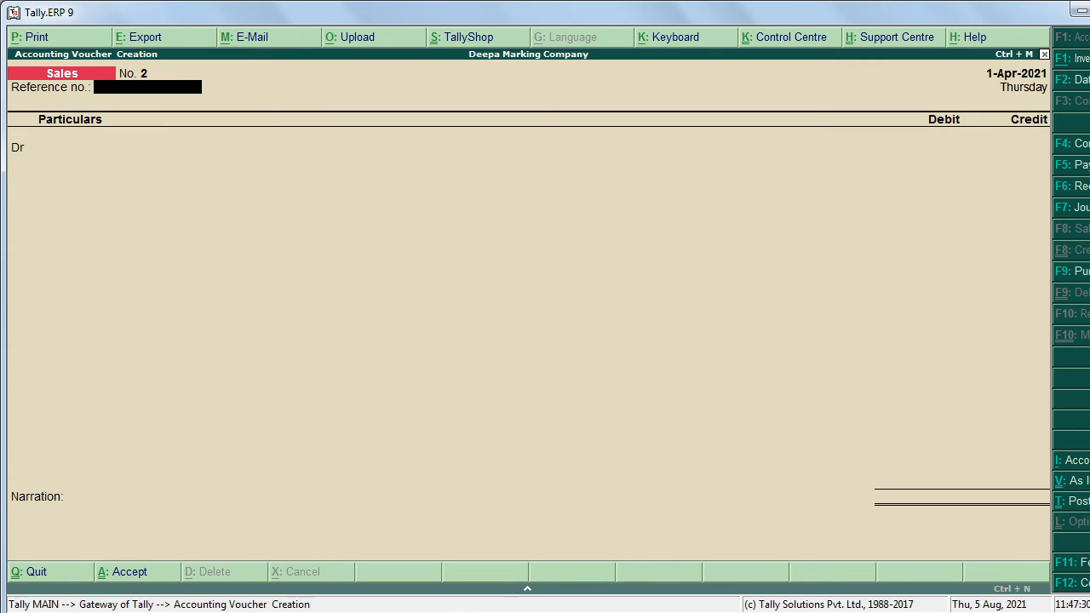
key(Return)
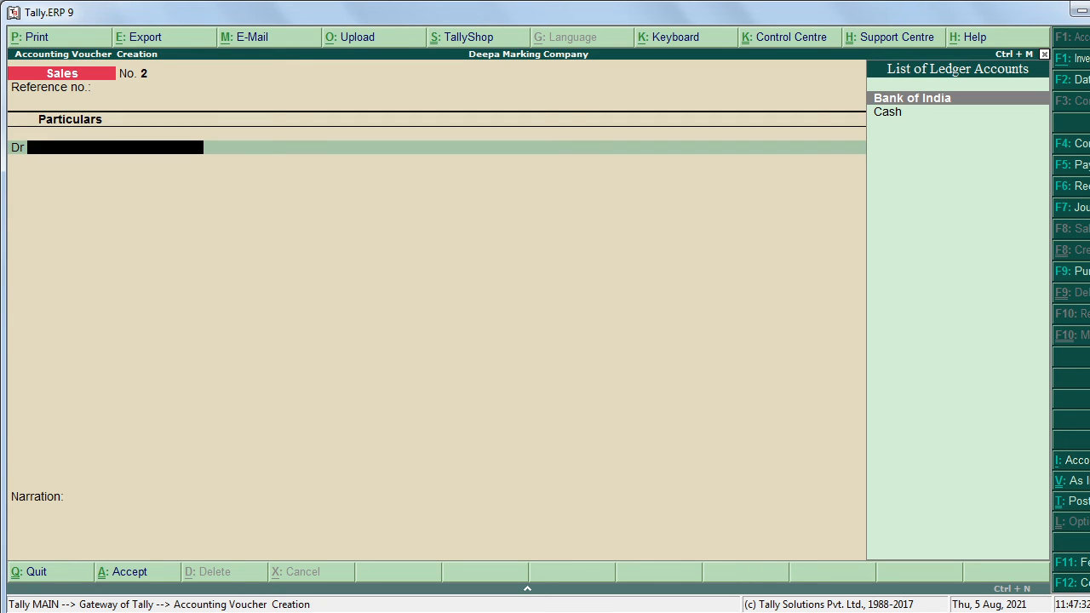
key(Down)
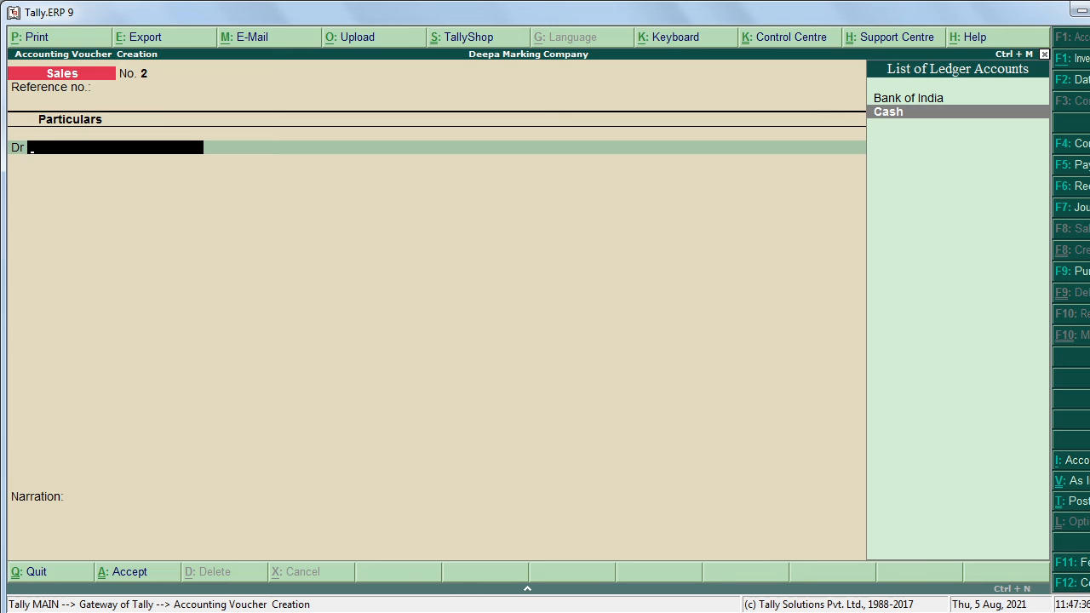
key(Return)
key(Return)
key(Return)
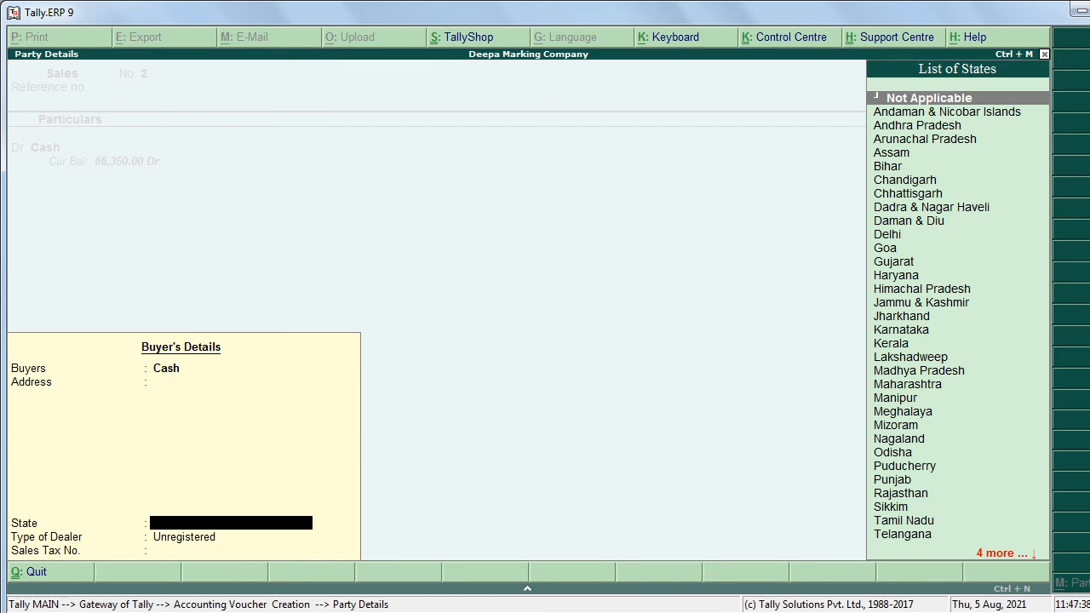
key(Return)
key(Return)
key(Return)
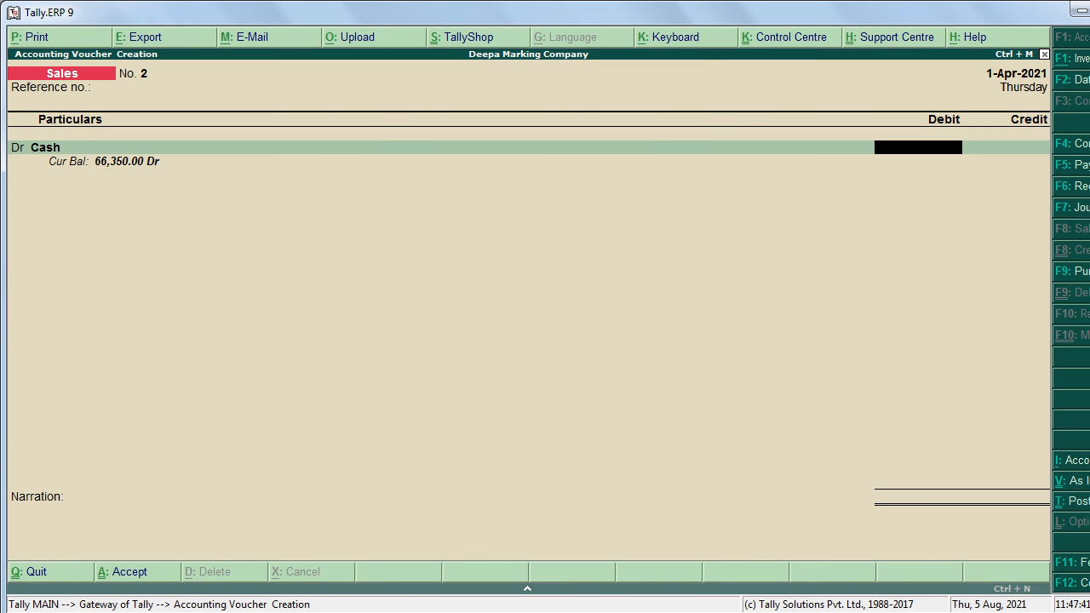
text(30000)
key(Return)
key(Return)
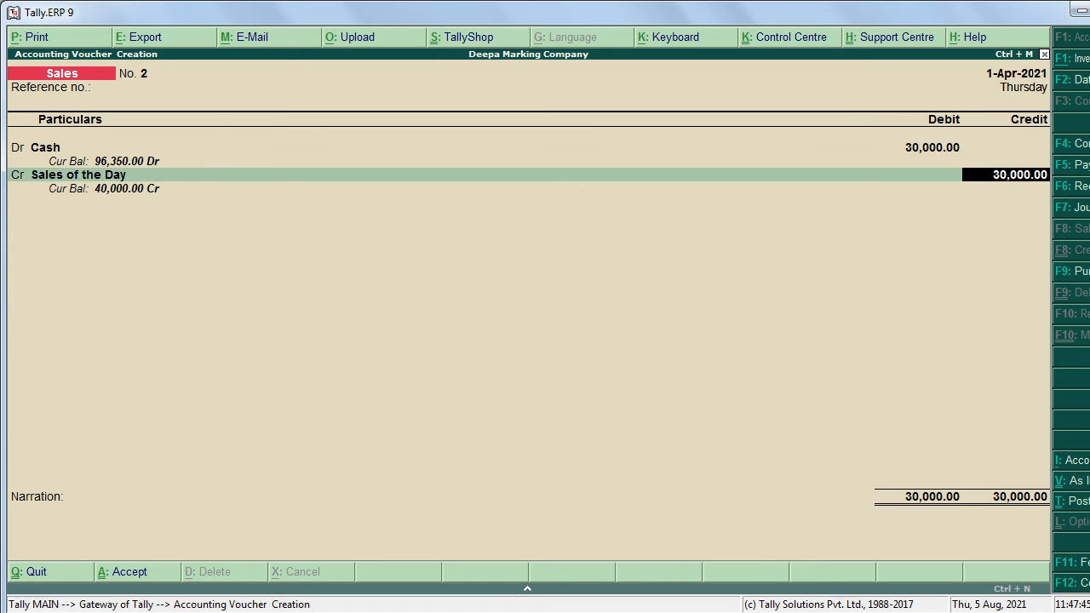
key(Return)
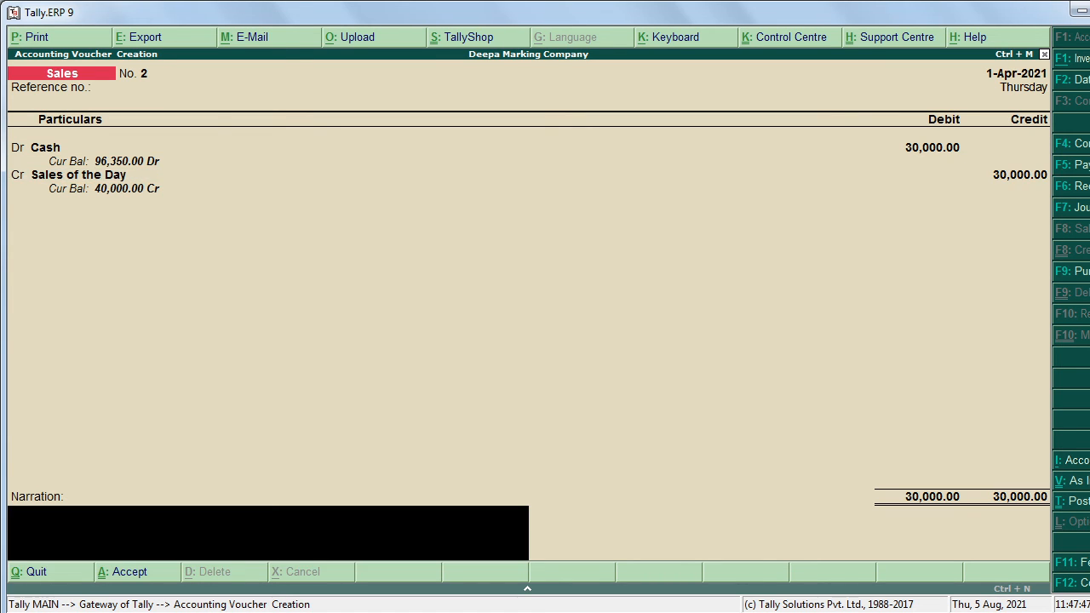
key(Return)
key(Return)
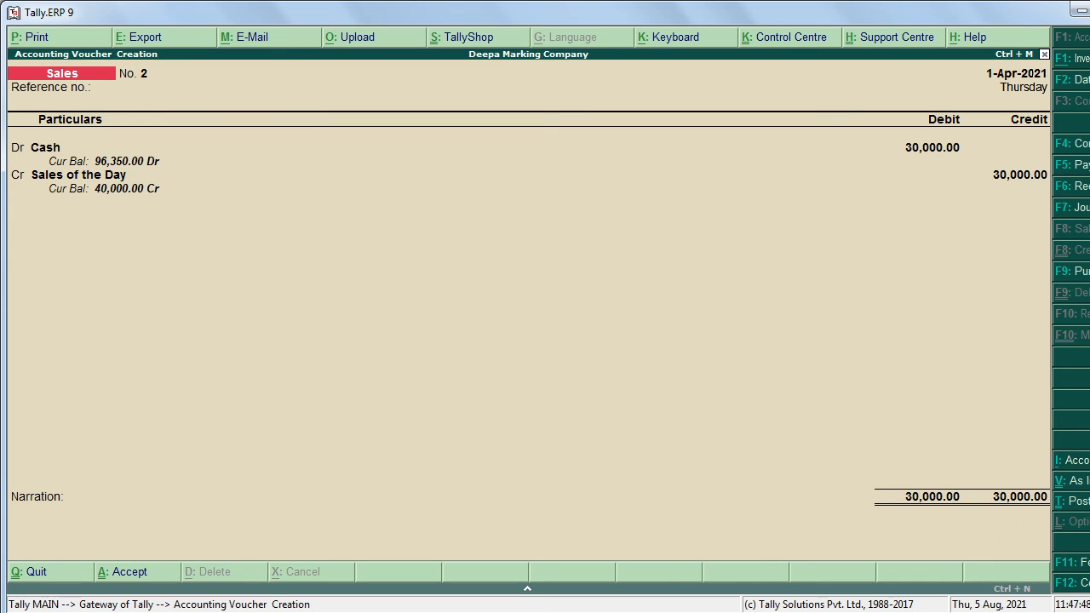
key(alt+Tab)
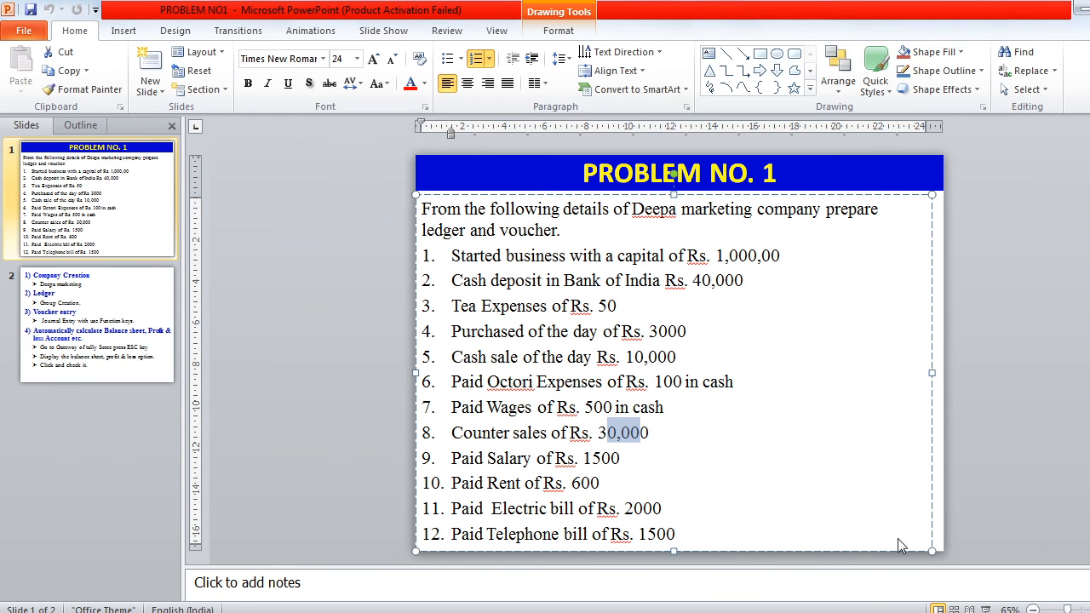
Step: Clear the slide selection and start a new Payment voucher
click(496, 460)
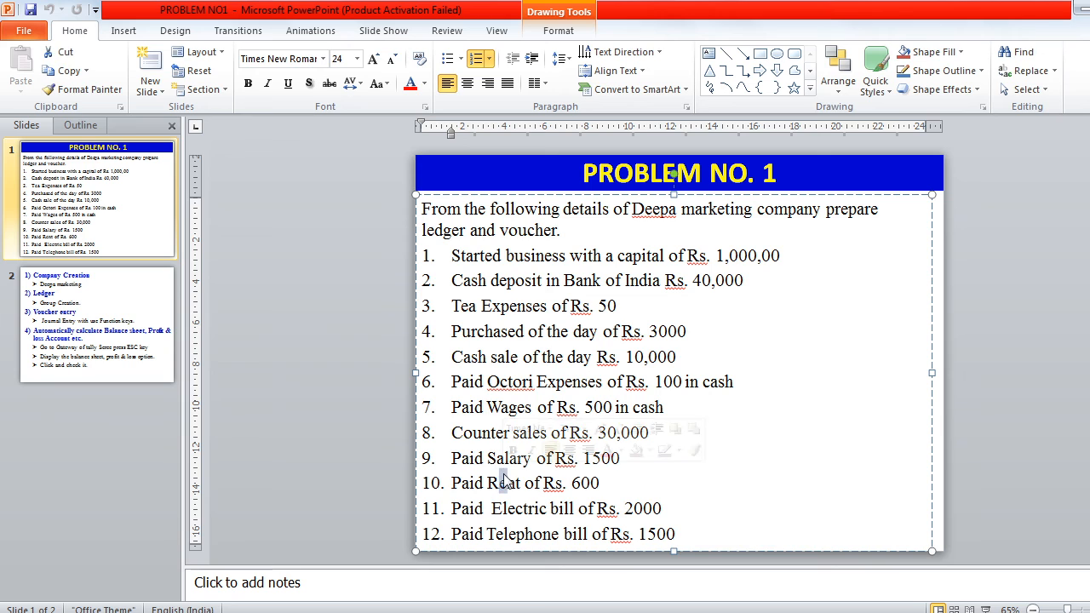
key(alt+Tab)
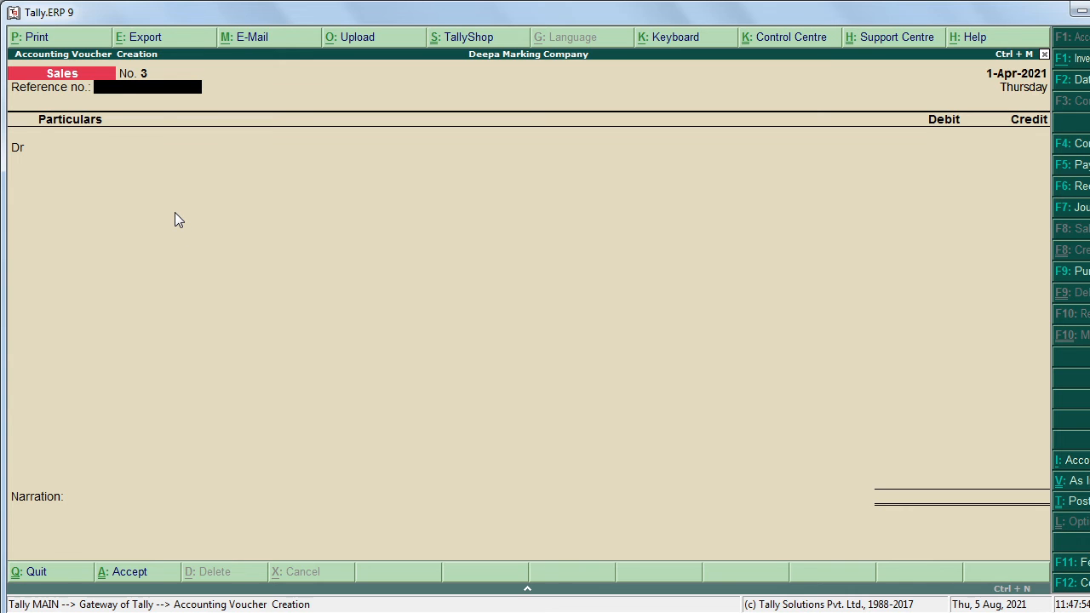
key(F5)
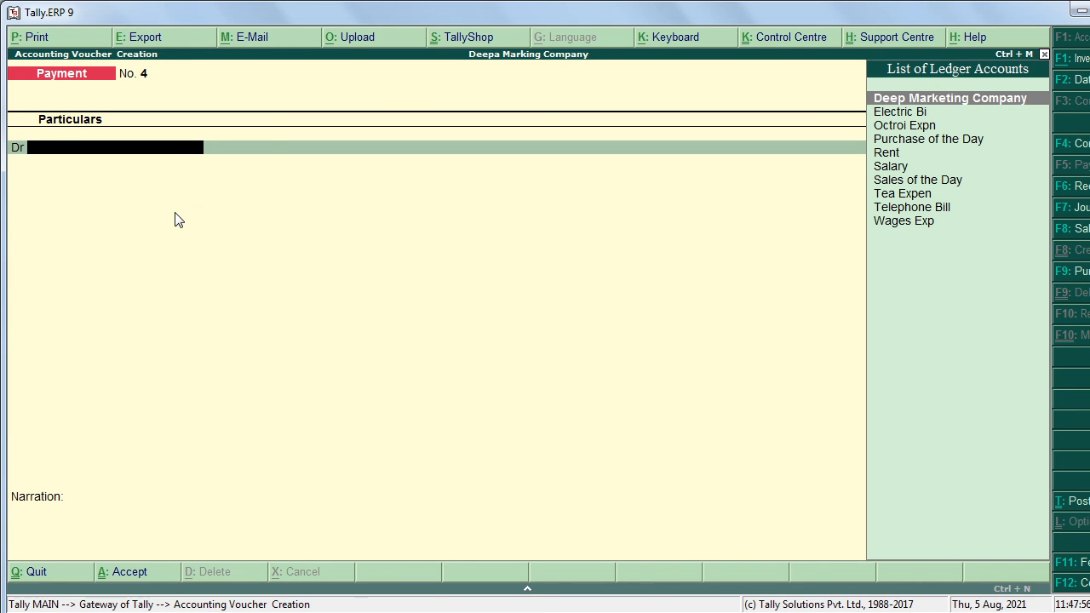
Step: Enter a Payment voucher debiting Salary 1,500 and crediting Cash
text(S)
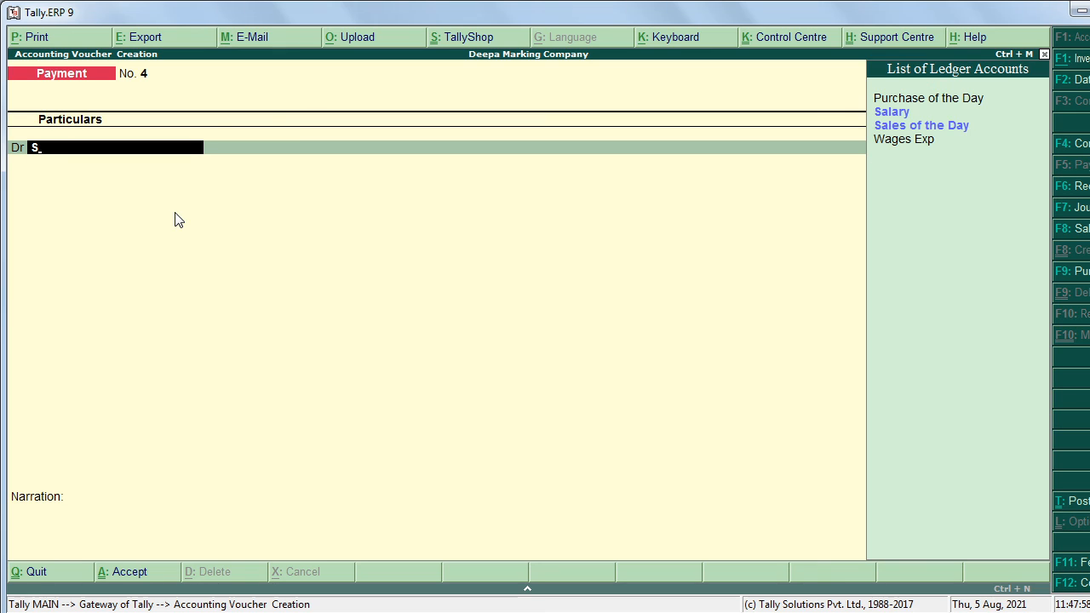
key(Return)
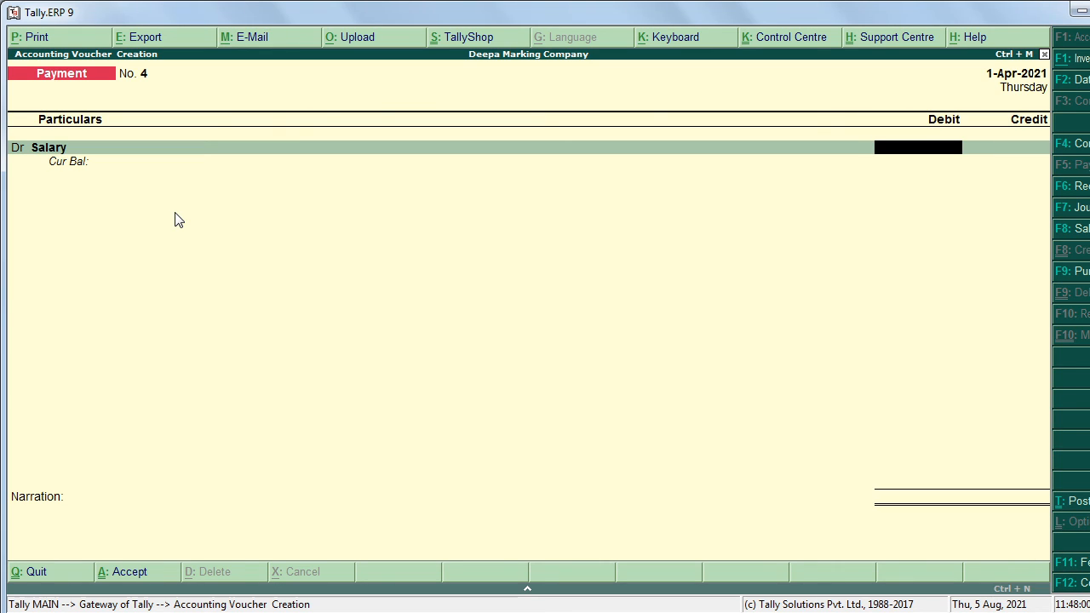
text(1500)
key(Return)
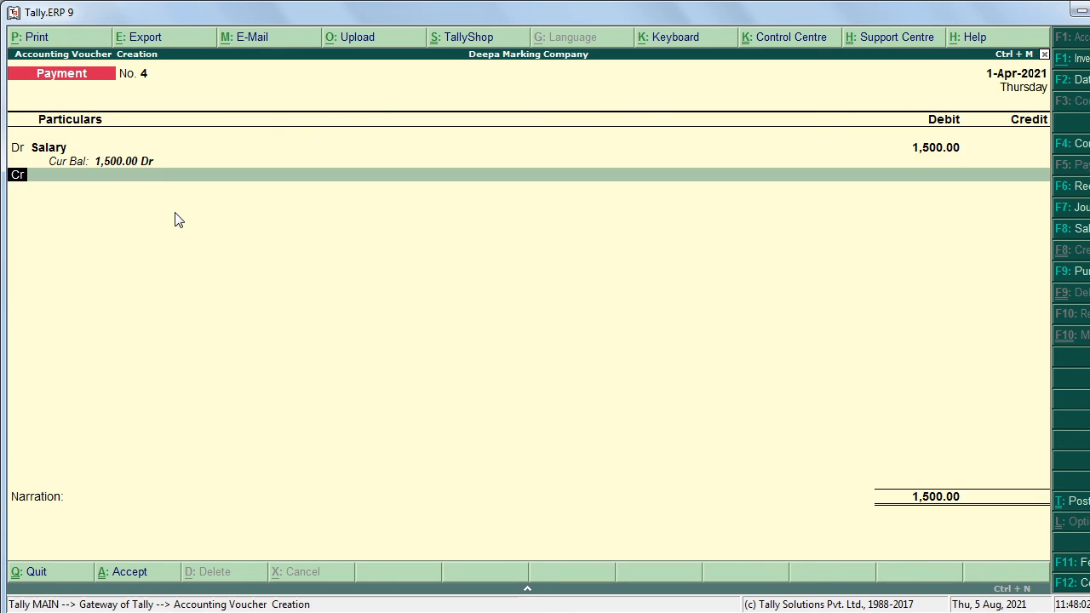
text(C)
key(Return)
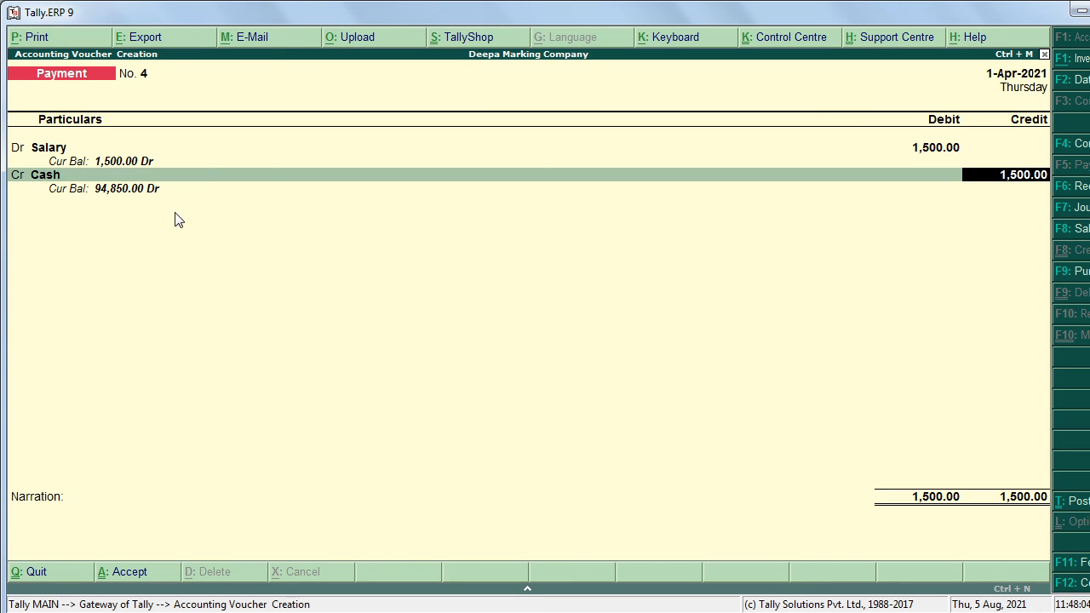
key(Return)
key(Return)
key(Return)
key(Return)
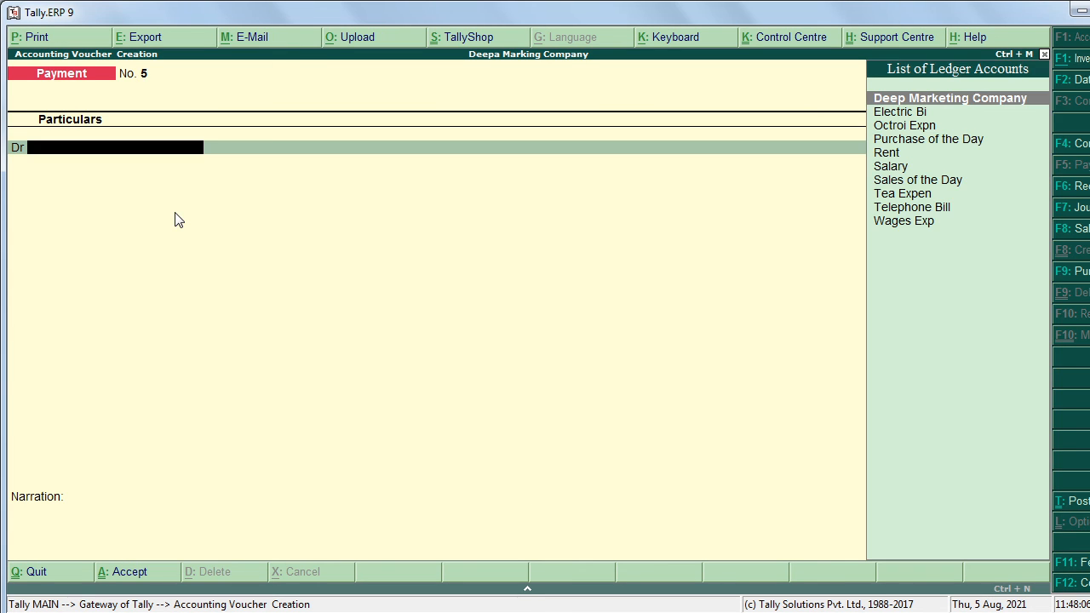
key(alt+Tab)
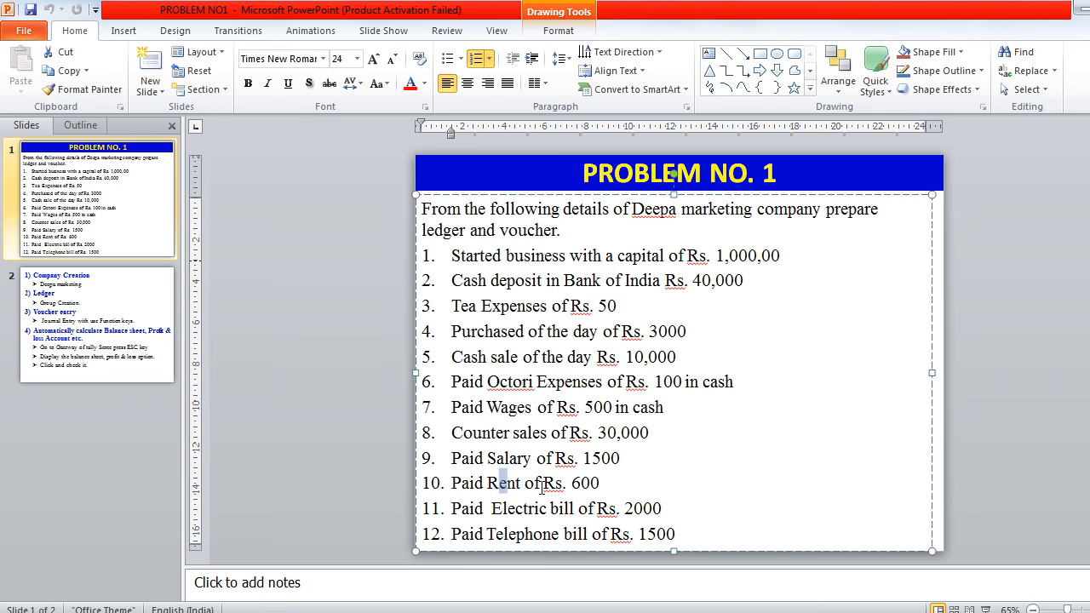
Step: Enter Payment voucher No. 5 debiting Rent 600 and crediting Cash
key(alt+Tab)
text(Re)
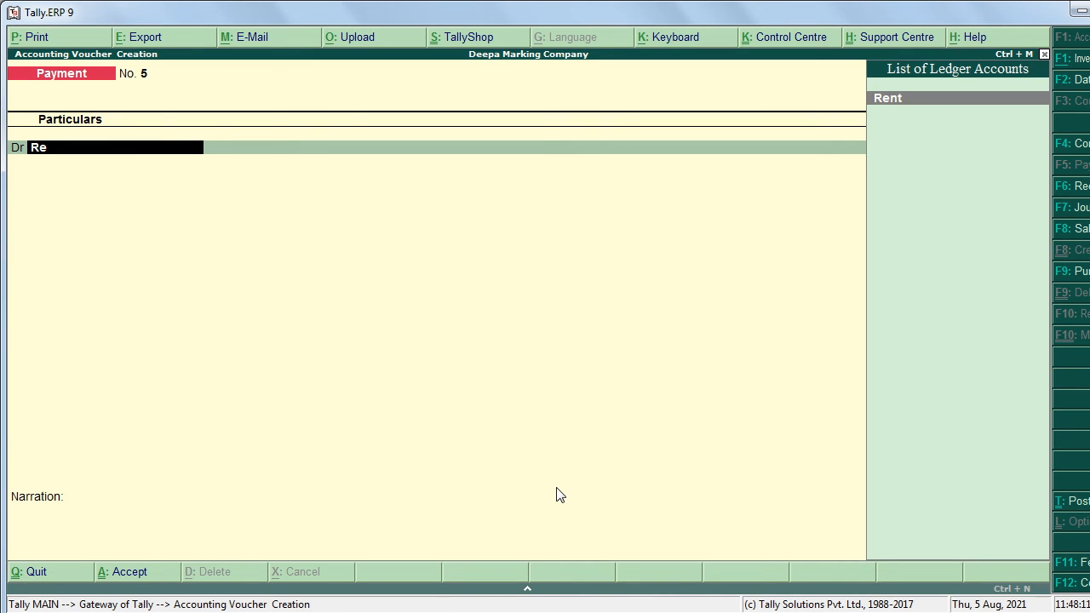
key(Return)
text(600)
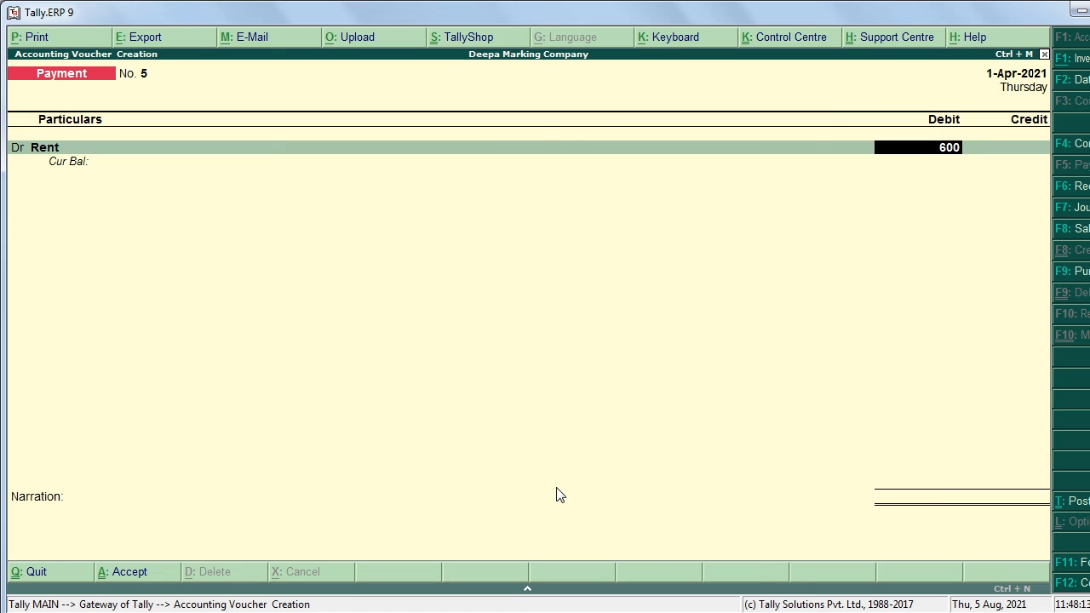
key(Return)
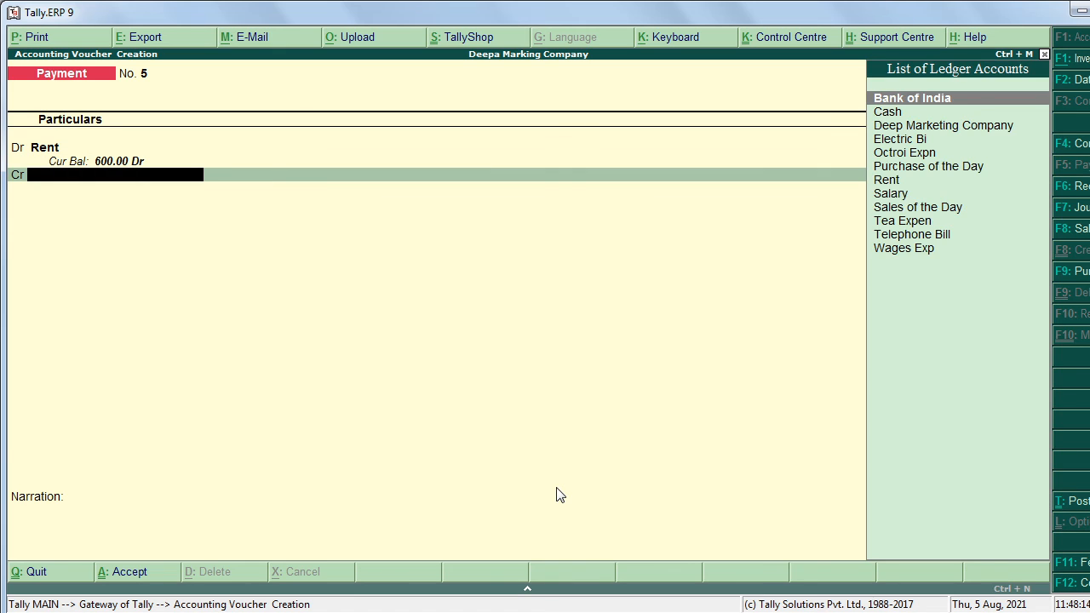
text(C)
key(Return)
key(Return)
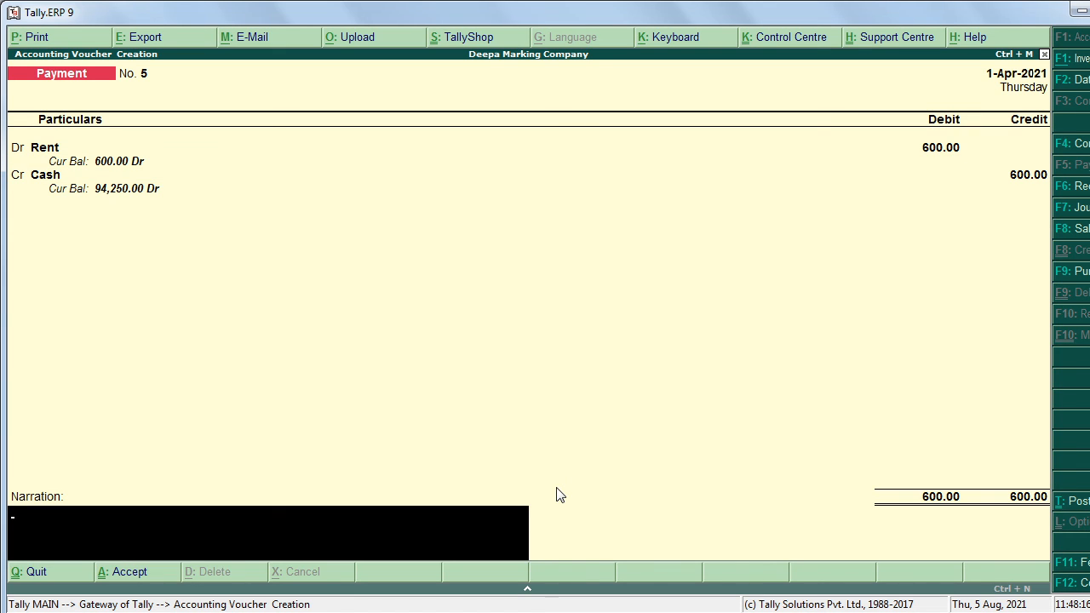
key(Return)
key(Return)
key(alt+Tab)
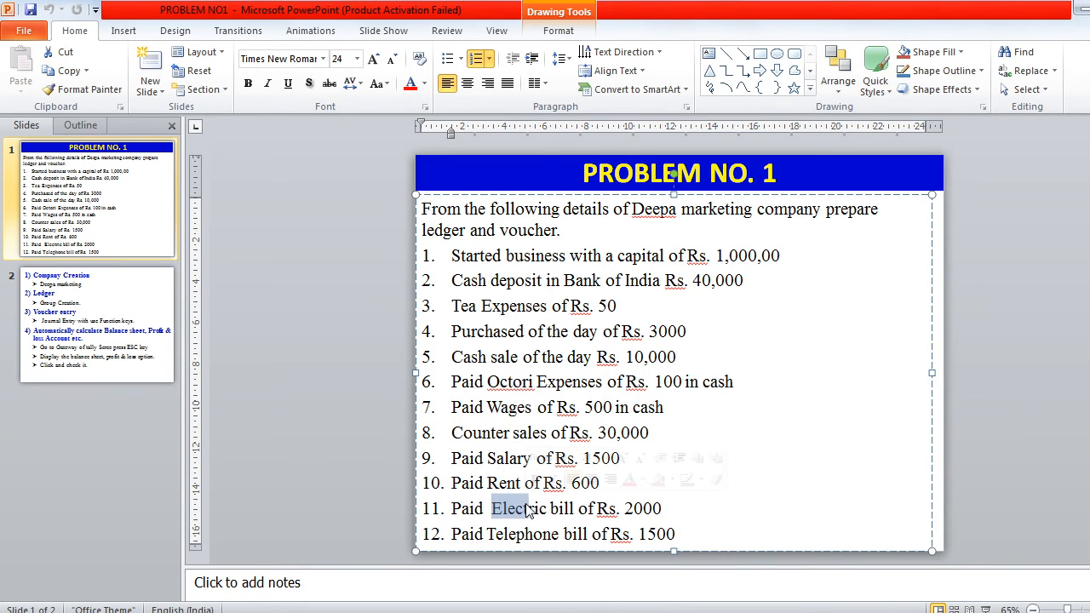
key(alt+Tab)
Step: Enter a Payment voucher debiting Electric Bill 2,000 and crediting Cash, without narration
text(E)
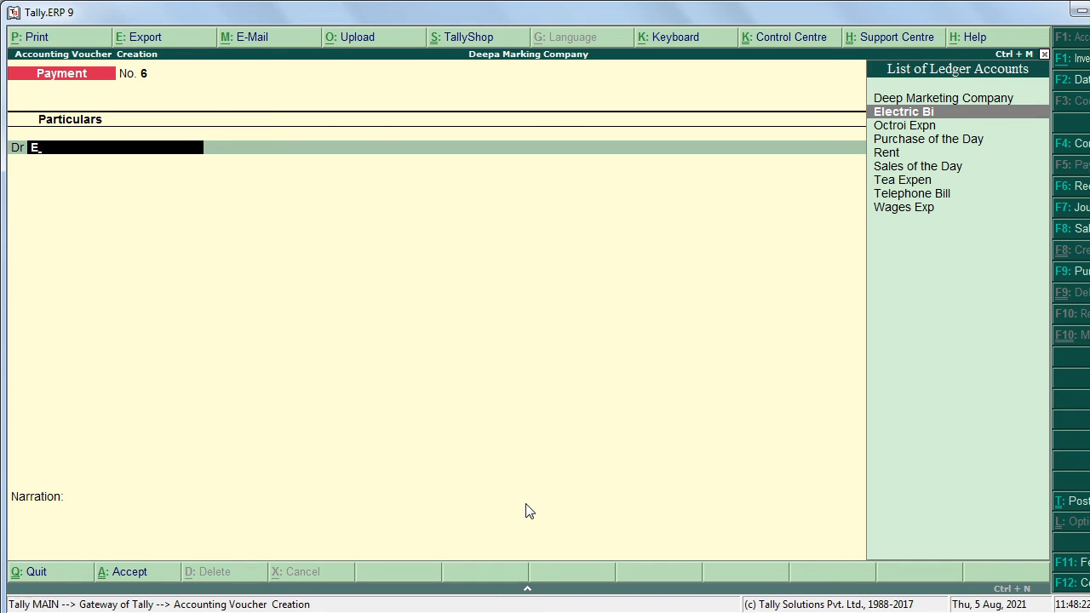
key(Return)
text(20)
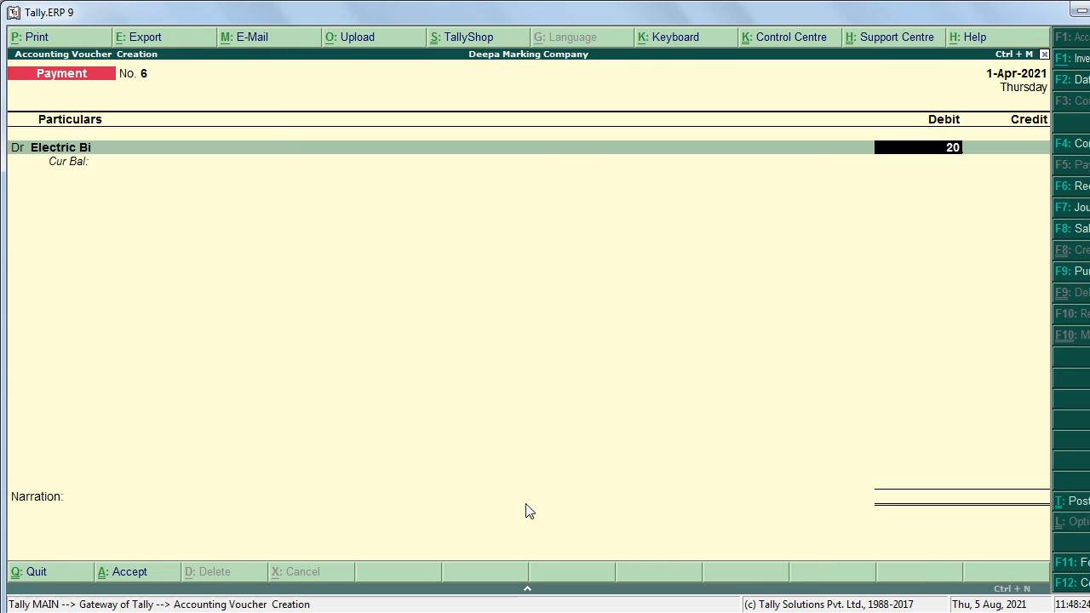
text(00)
key(Return)
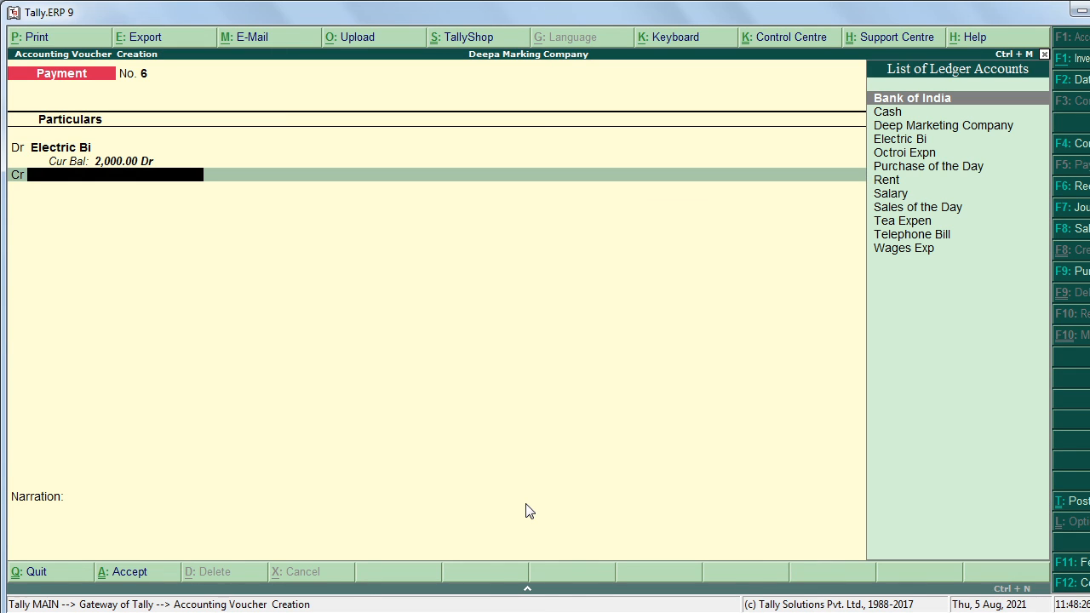
key(Down)
key(Return)
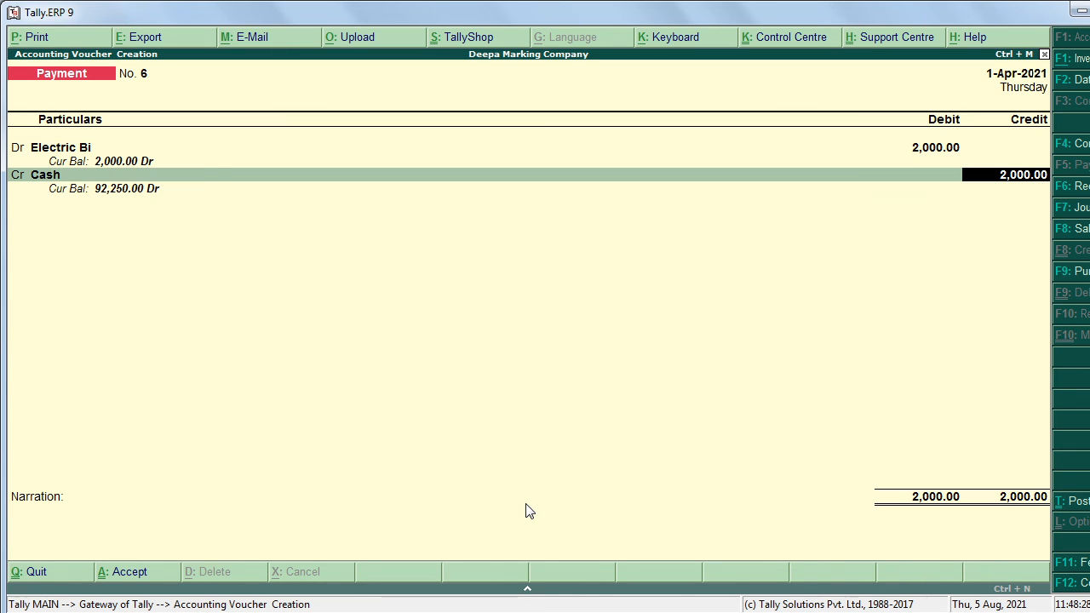
key(Return)
key(Return)
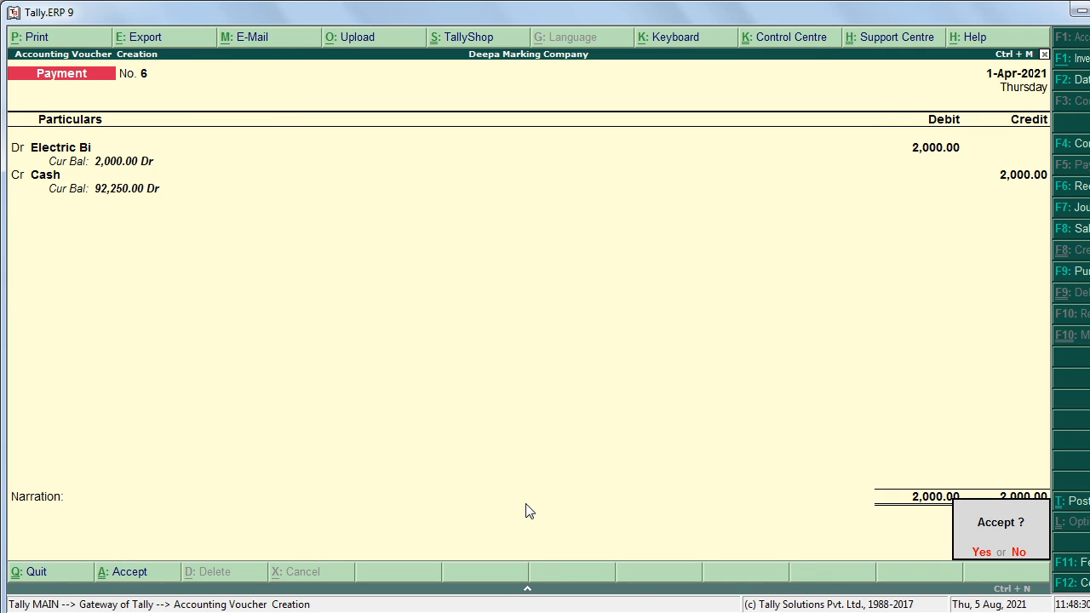
key(Return)
key(alt+Tab)
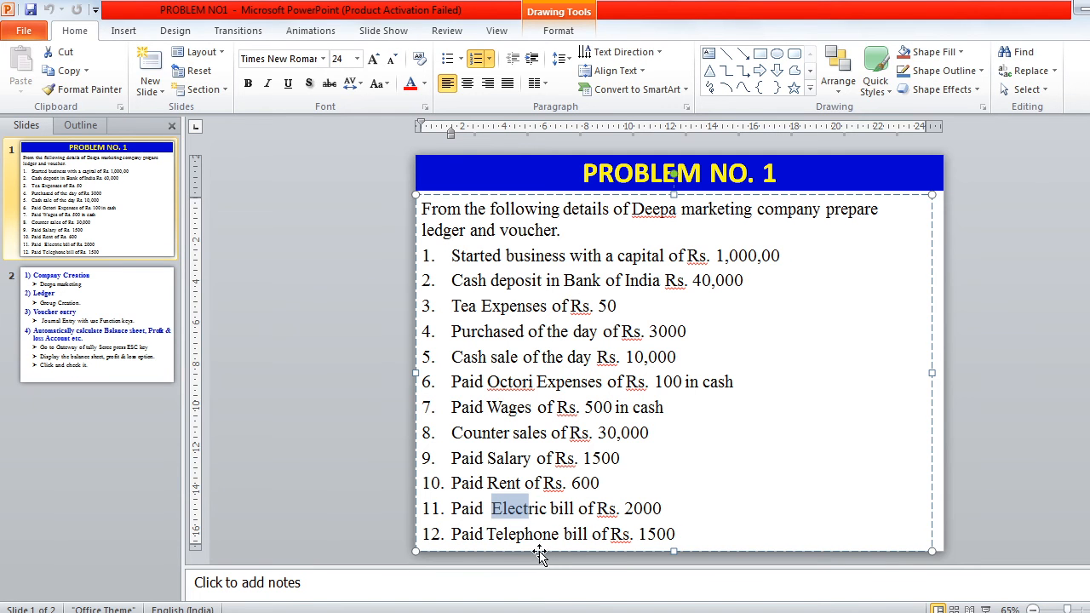
key(alt+Tab)
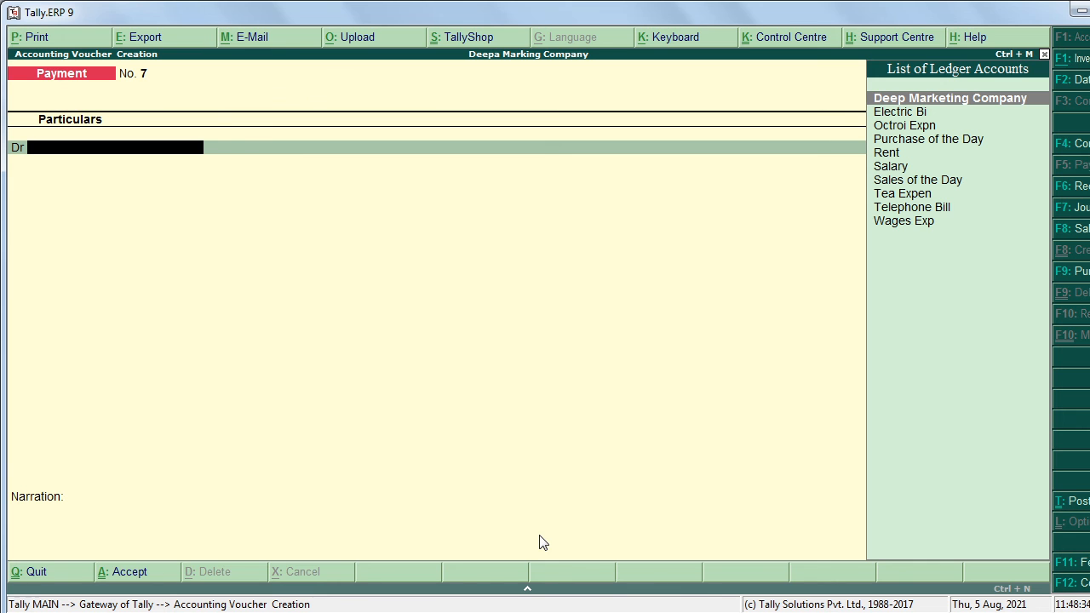
Step: Save Payment voucher No. 7 debiting Telephone Bill 1,500 and crediting Cash
text(T)
key(Down)
key(Down)
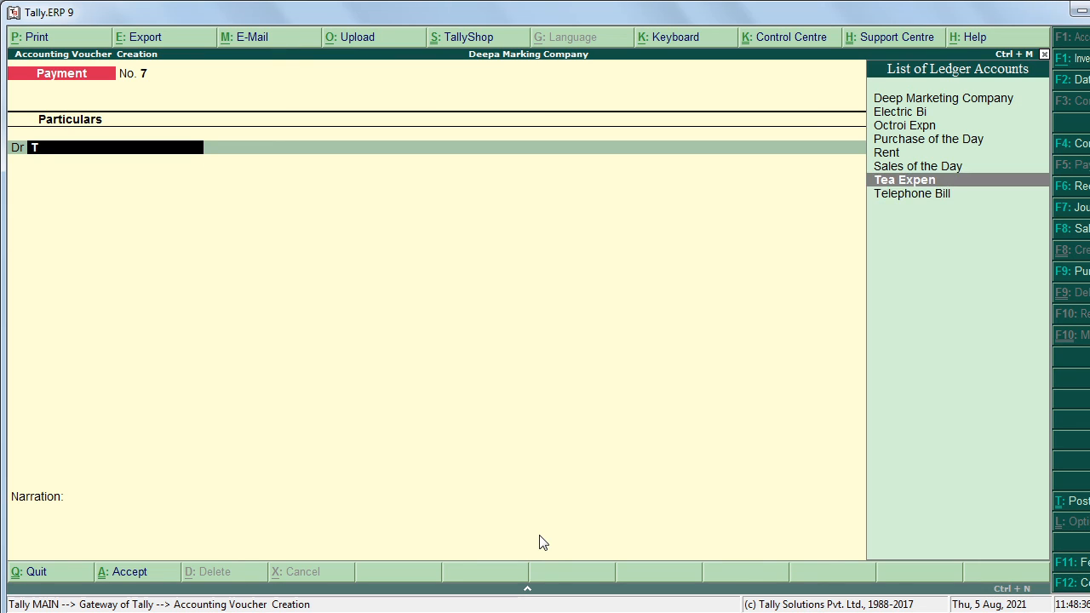
key(Return)
text(1500)
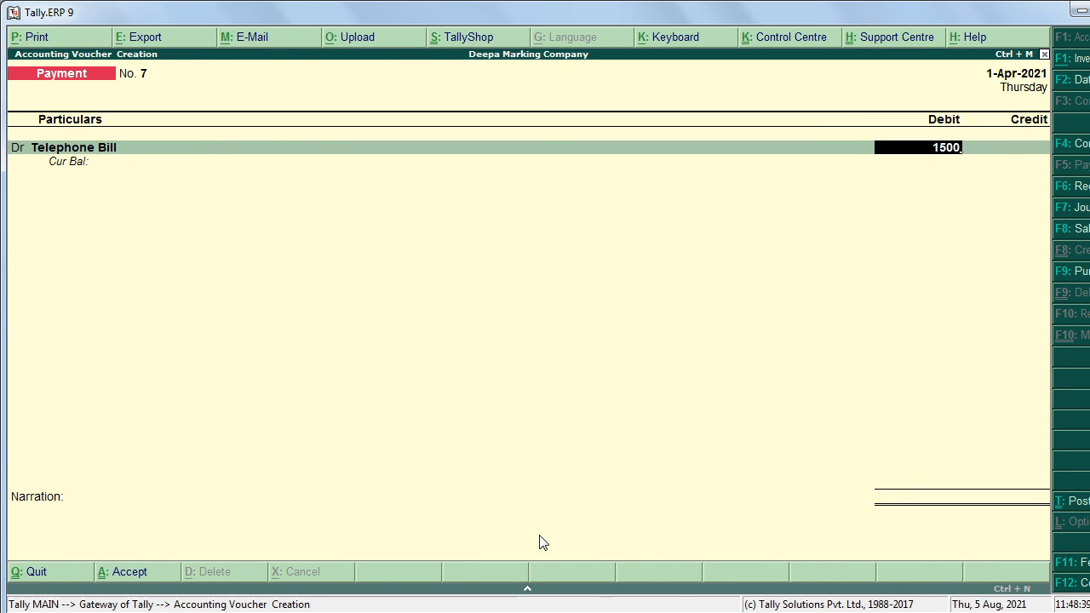
key(Return)
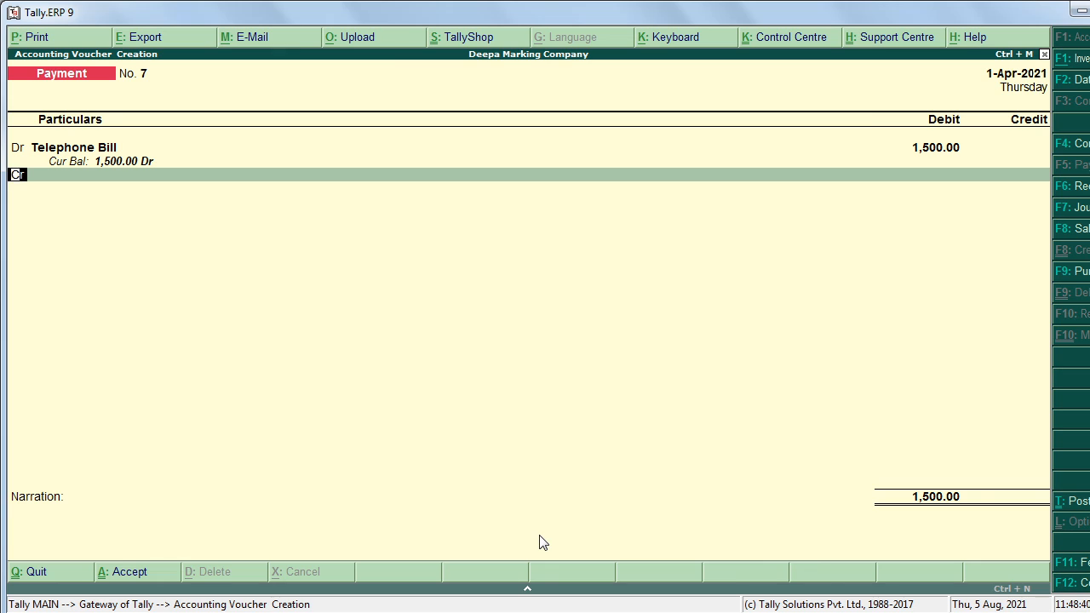
key(Return)
text(C)
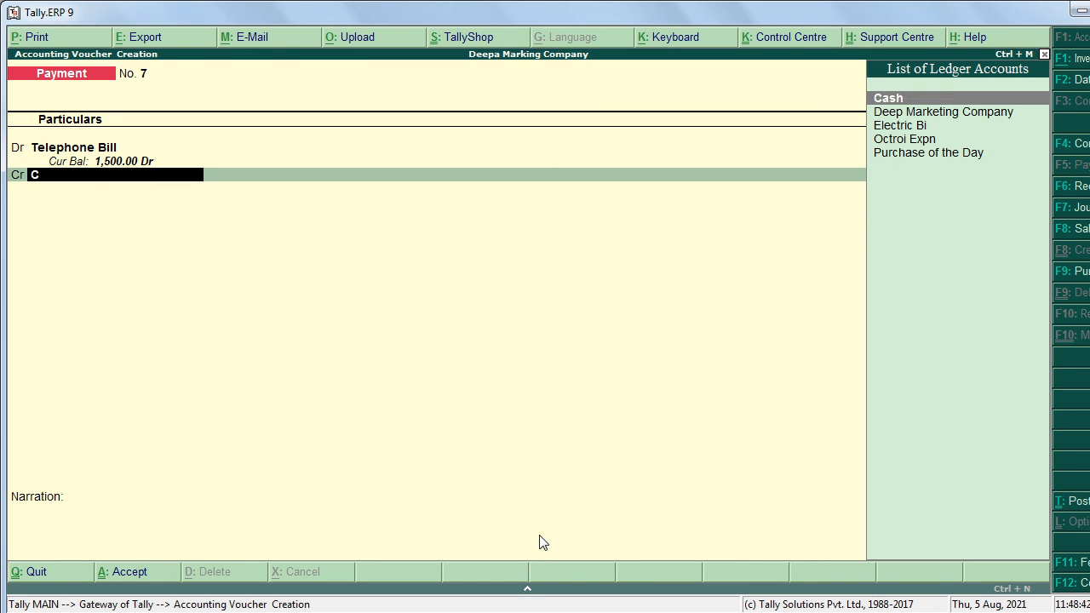
key(Return)
key(Return)
key(Return)
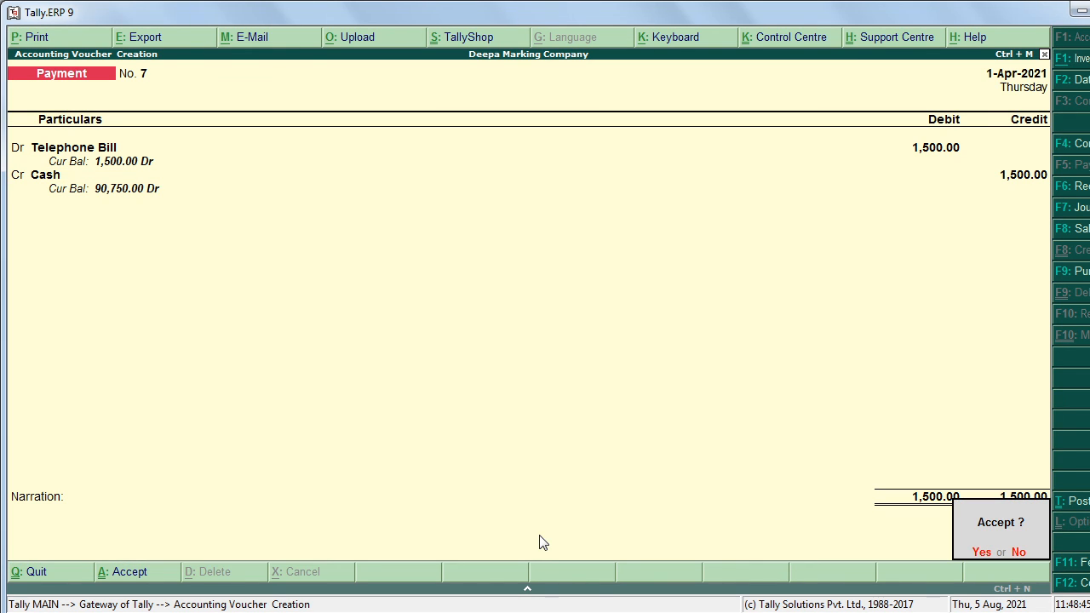
key(Return)
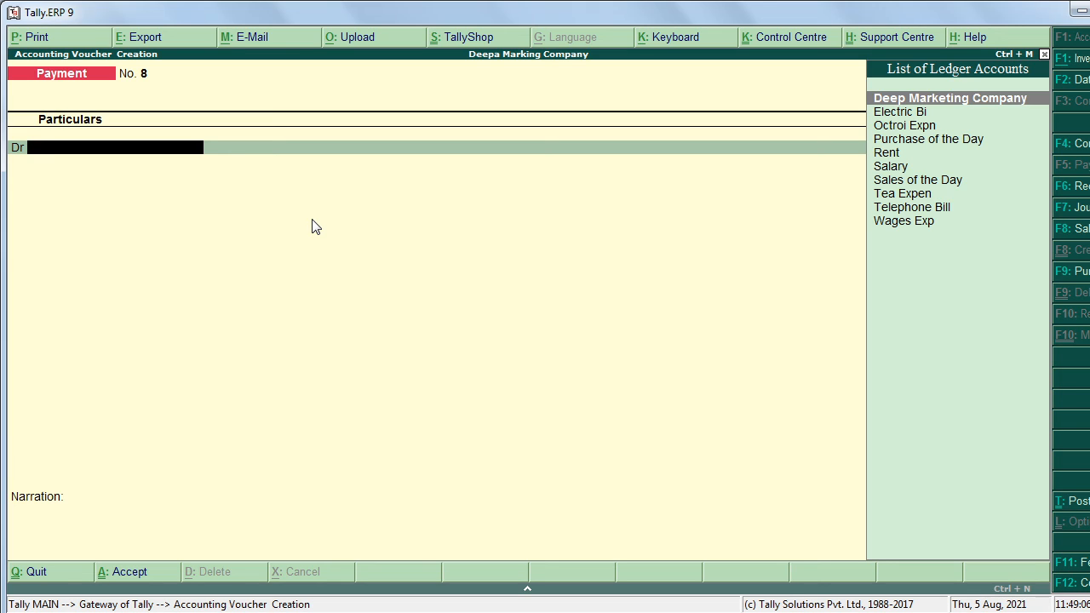
Step: Quit the blank Payment voucher and open the Balance Sheet from Gateway of Tally
key(Escape)
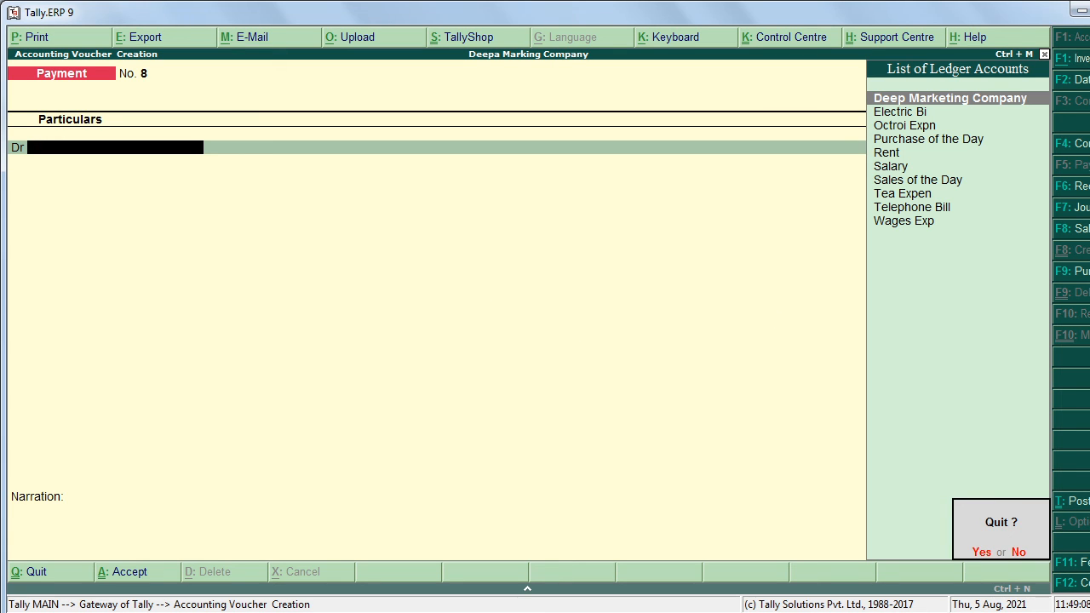
key(Return)
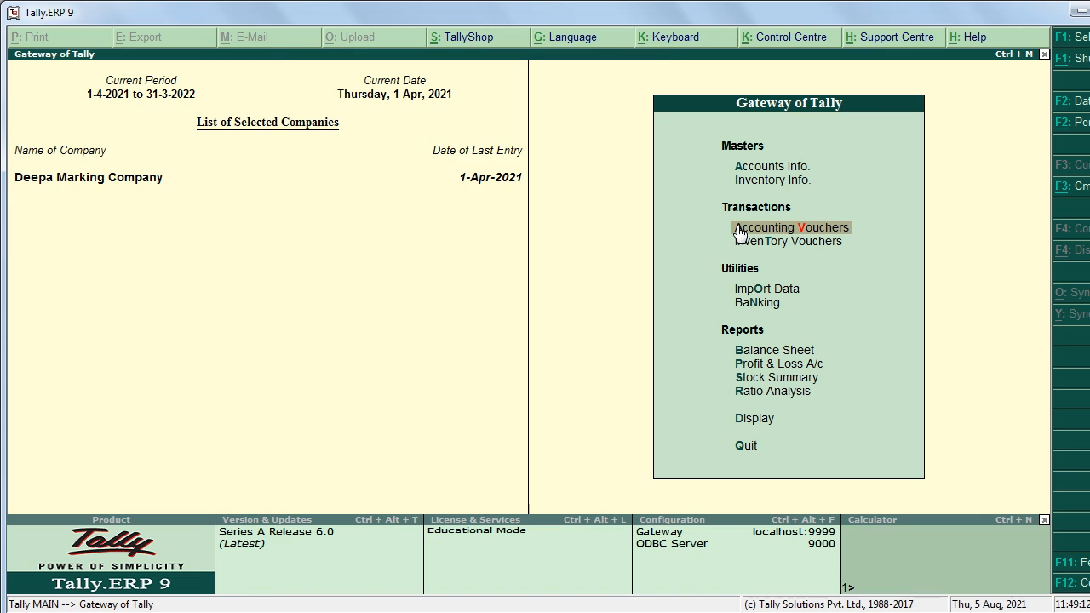
click(771, 352)
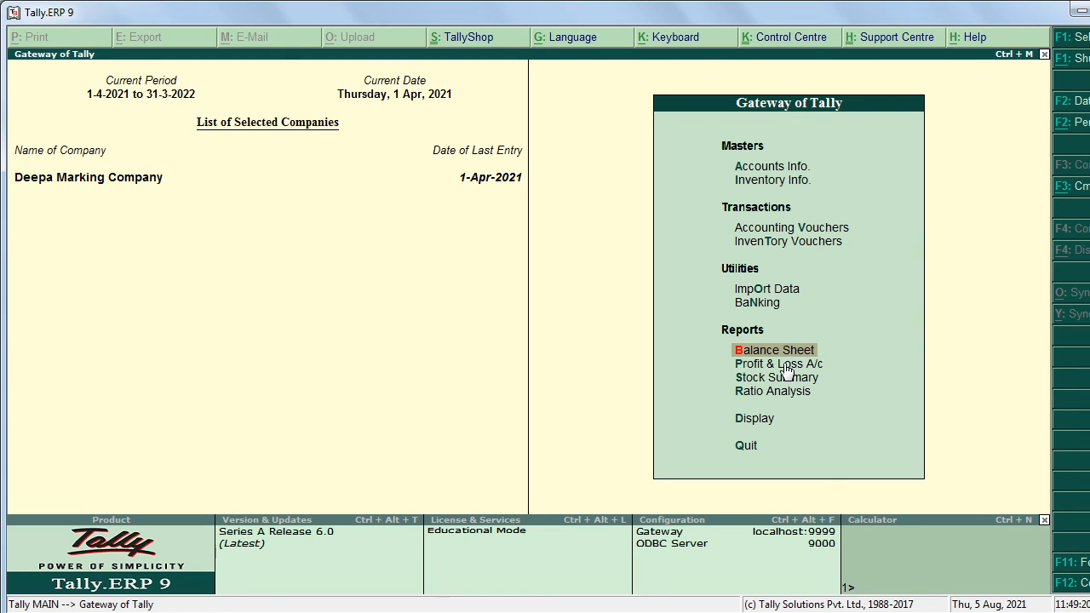
key(Return)
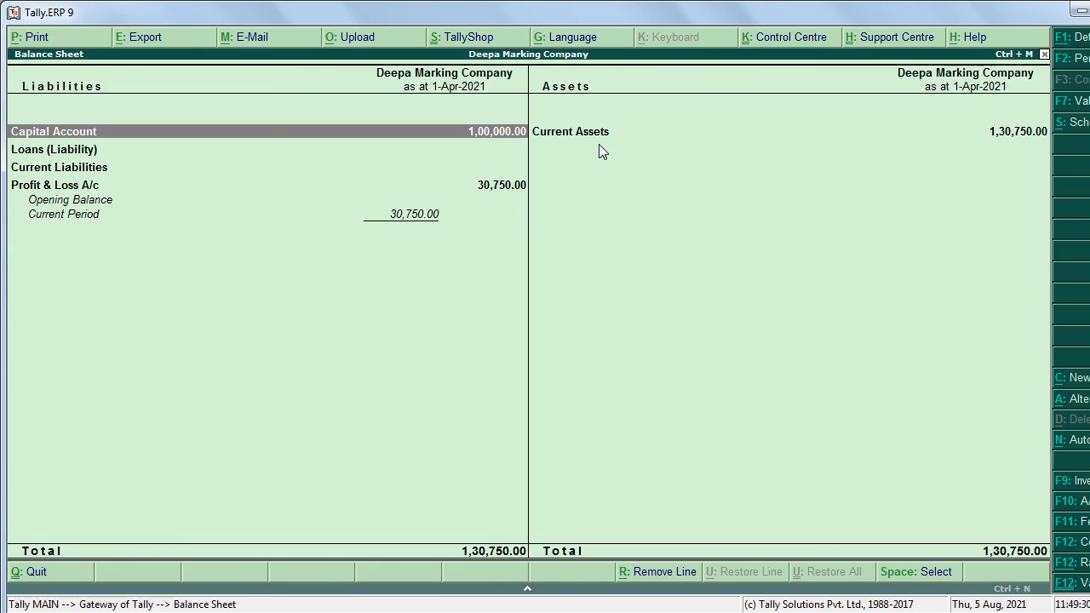
click(622, 141)
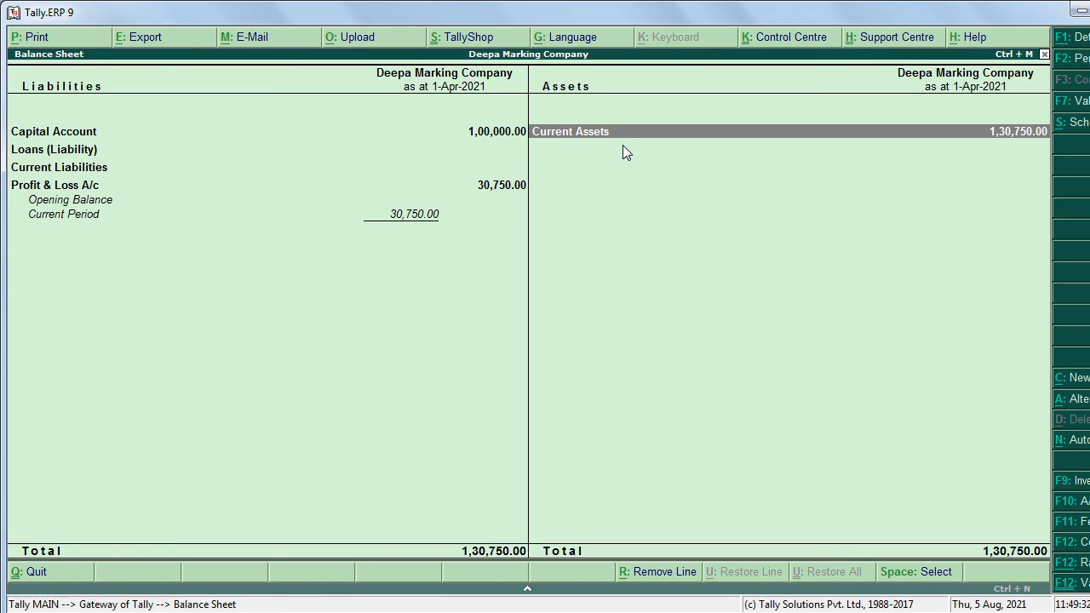
click(623, 146)
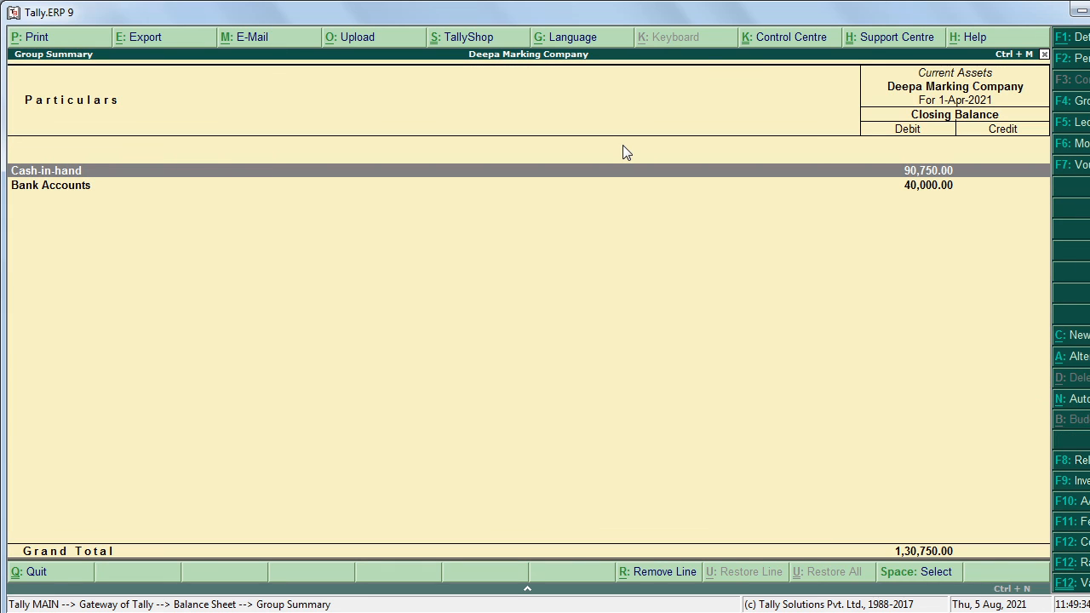
key(Return)
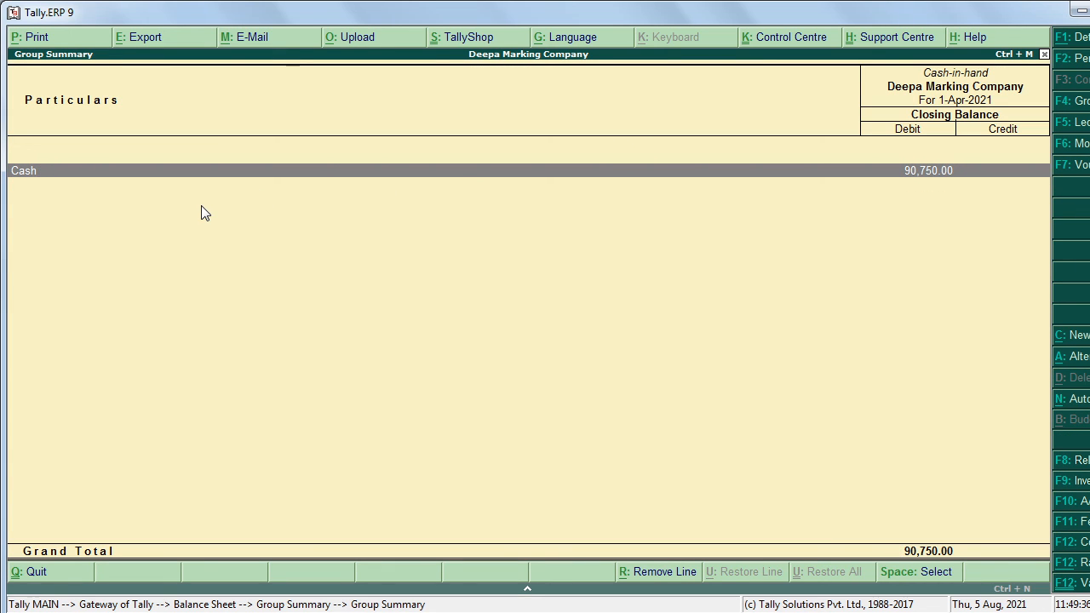
key(Return)
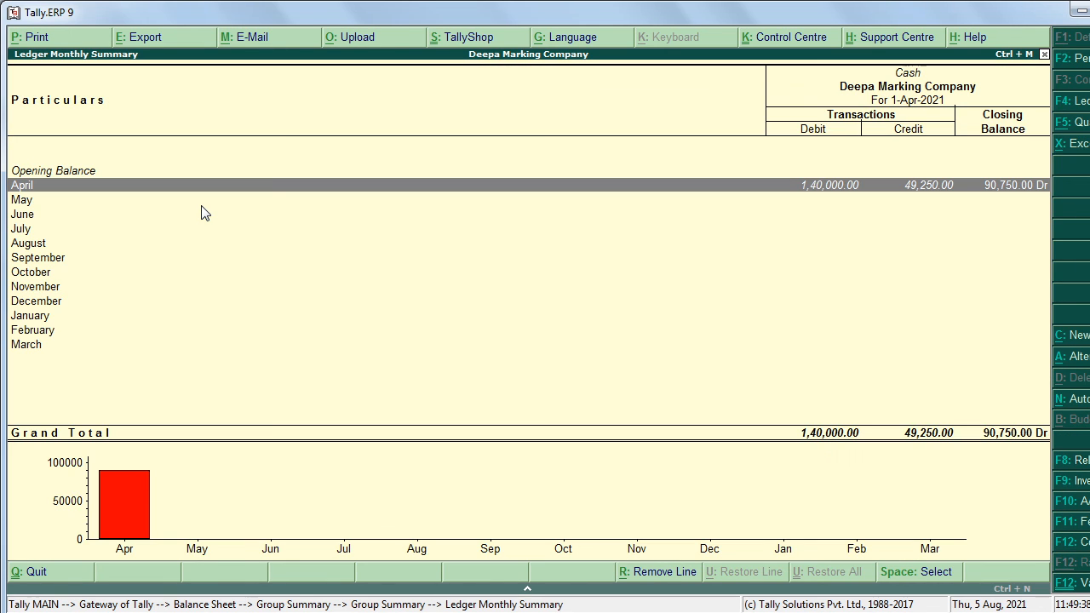
key(Return)
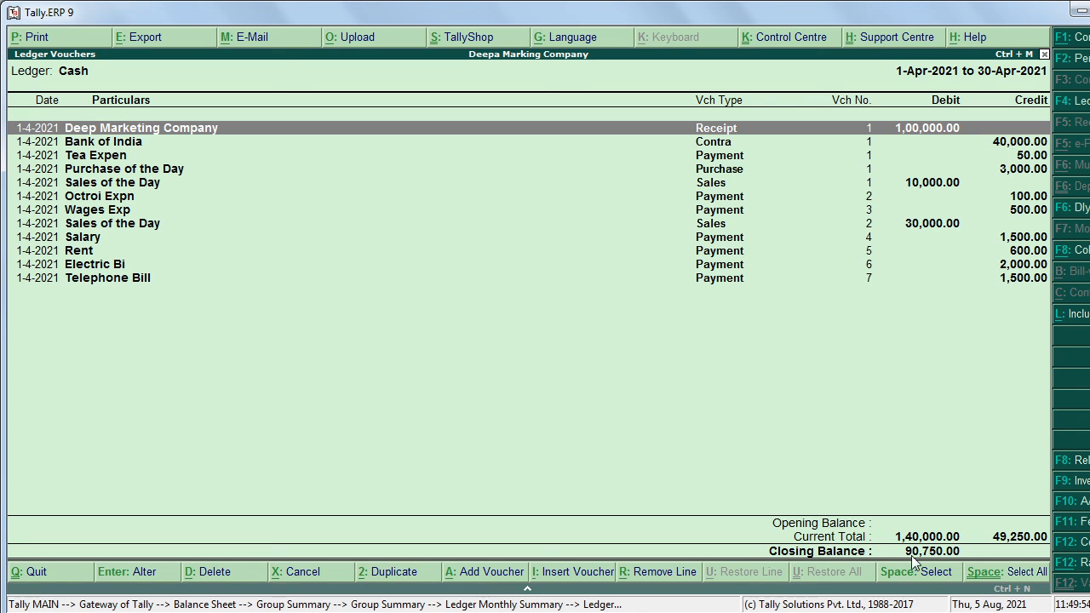
key(Escape)
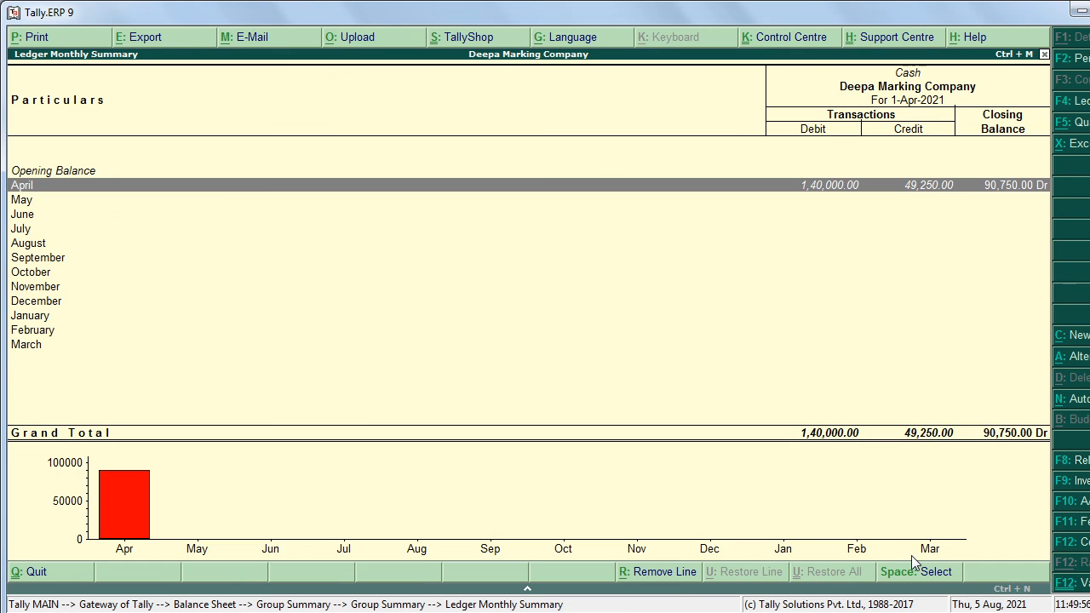
key(Escape)
key(Escape)
key(Escape)
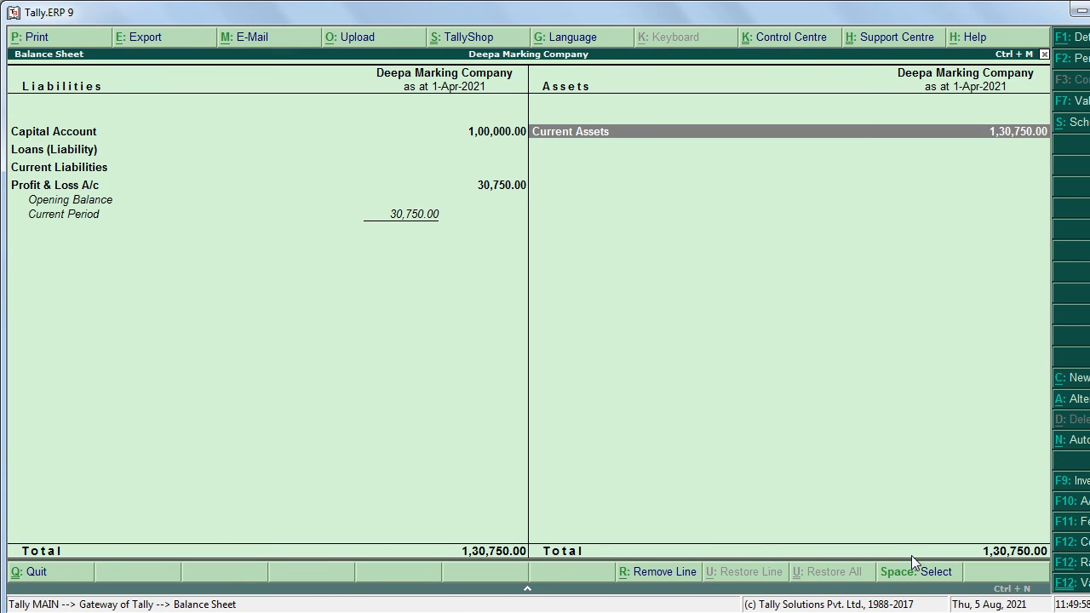
key(Left)
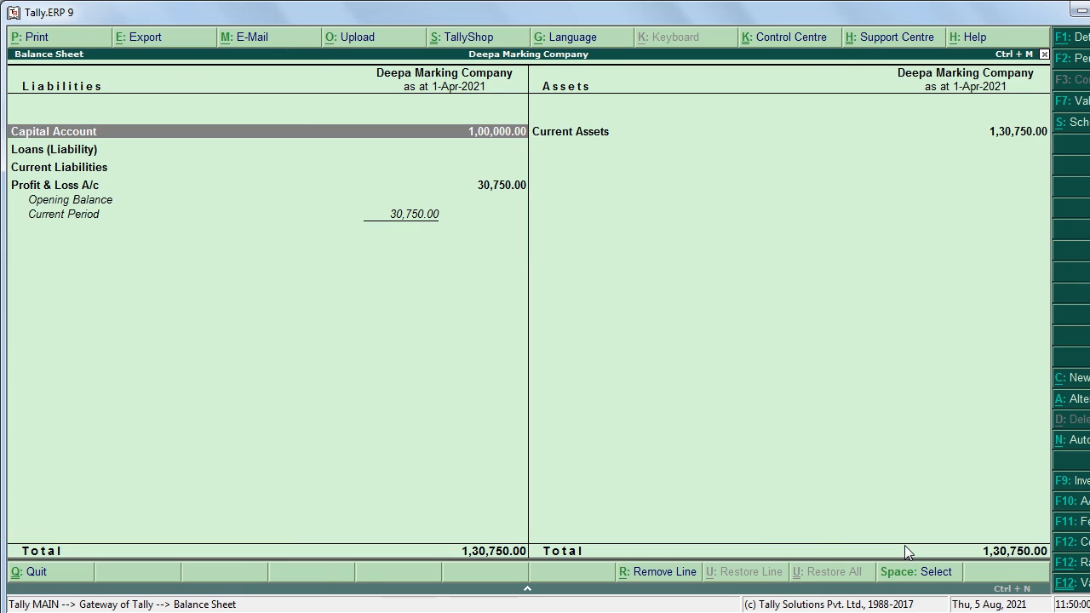
key(Down)
key(Down)
key(Down)
Step: View the Profit & Loss A/c with 30,750.00 net profit, then open the Display menu
key(Return)
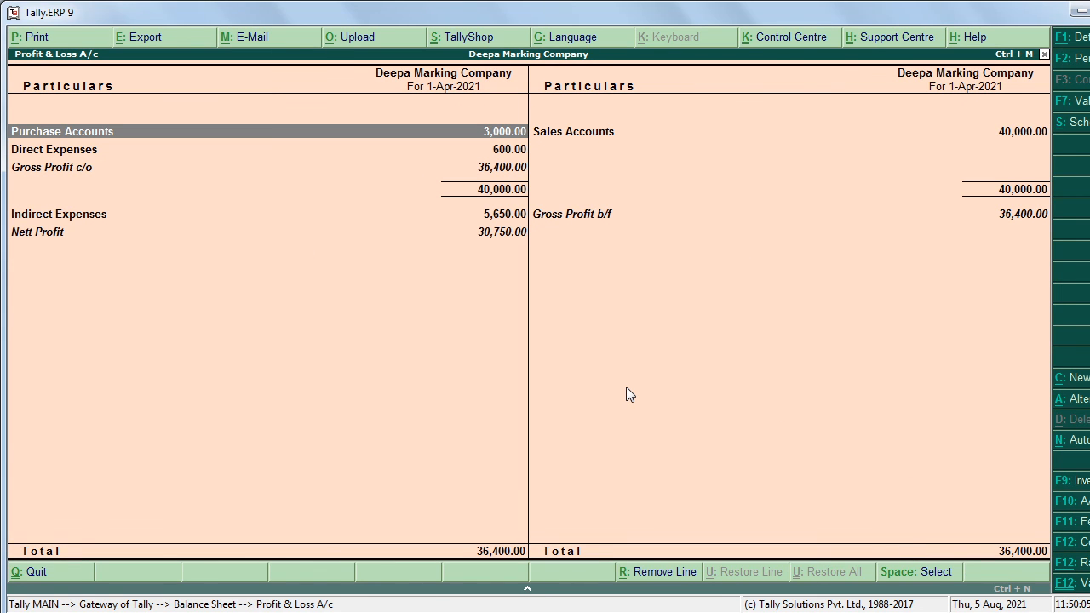
key(Escape)
key(Escape)
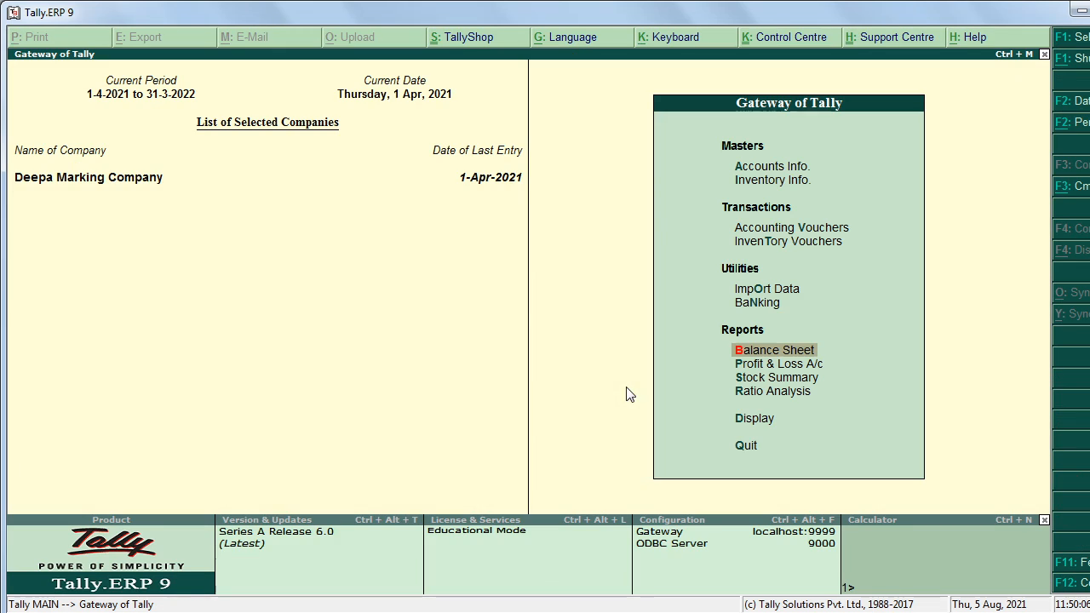
click(787, 368)
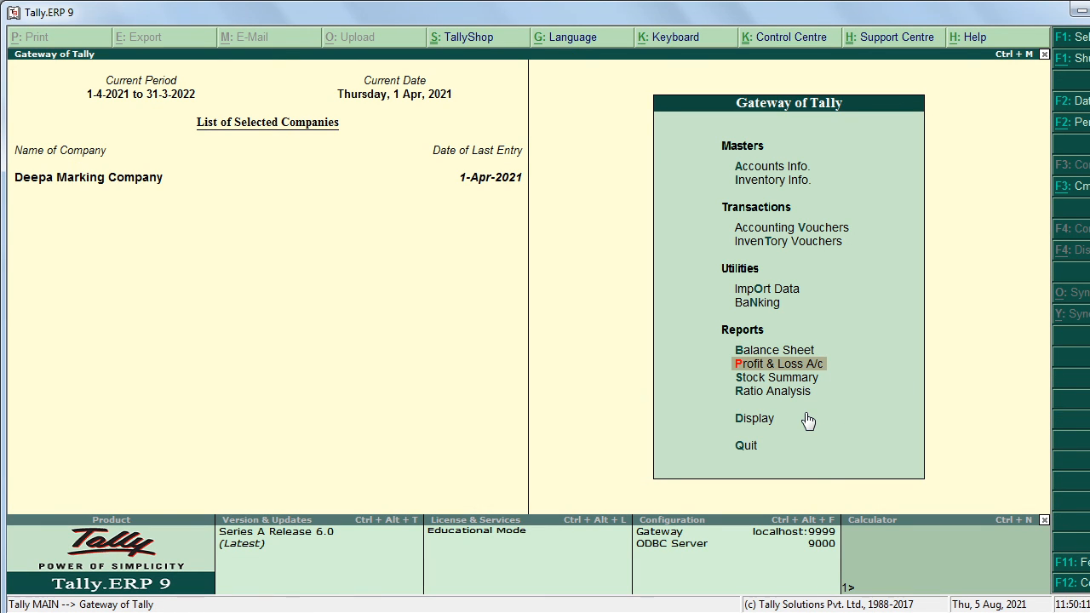
key(Return)
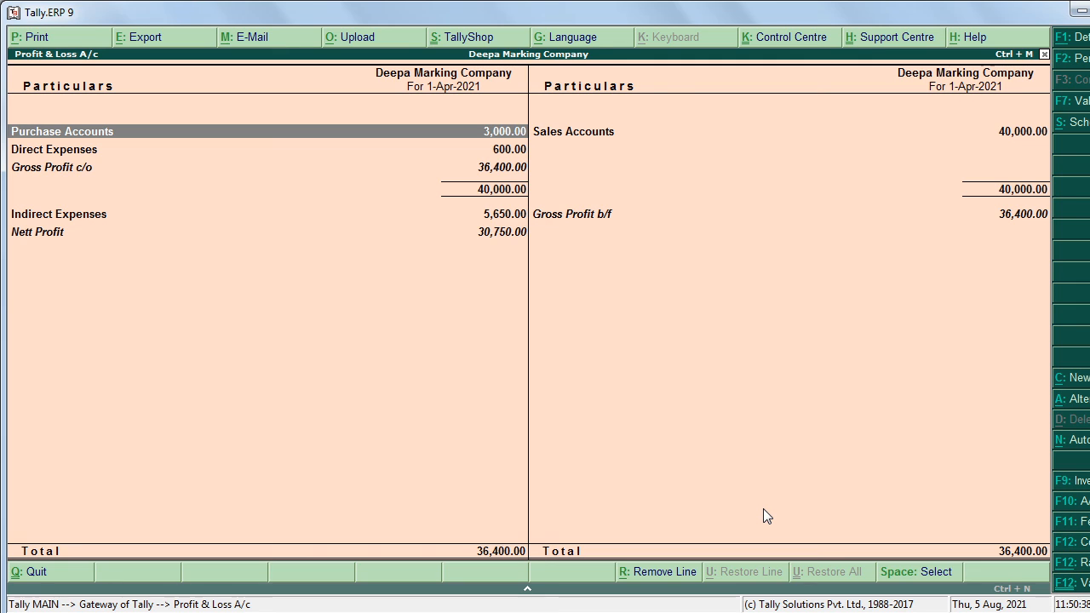
key(Escape)
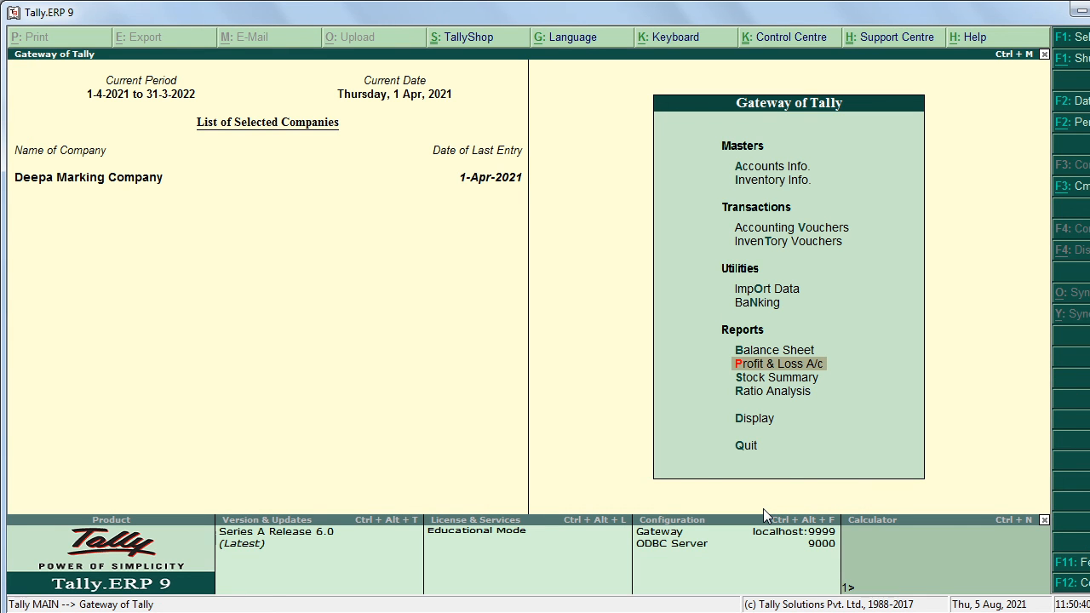
key(Down)
key(Down)
key(Down)
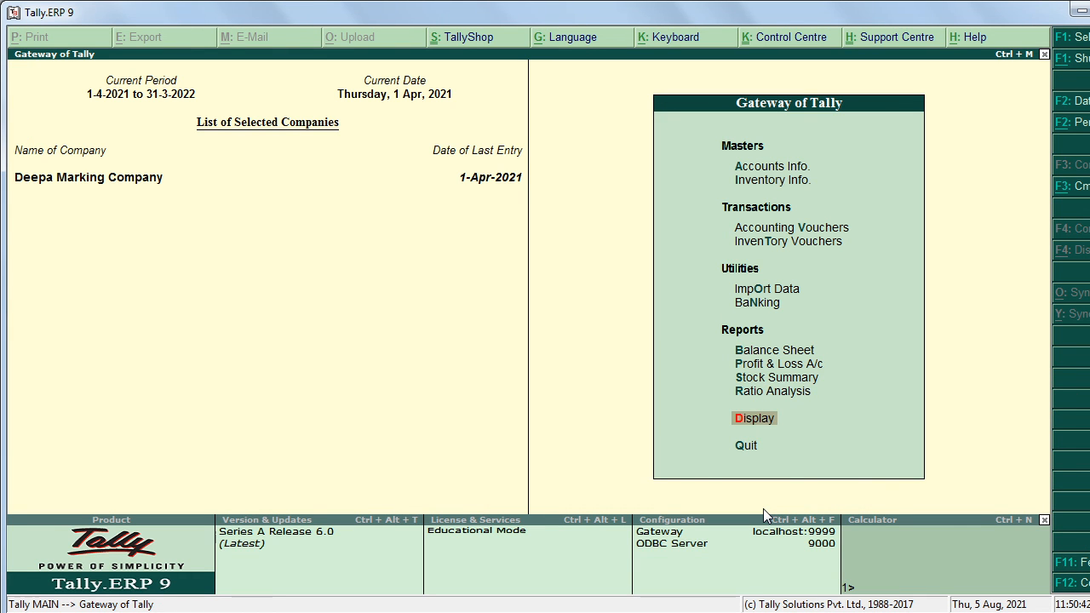
key(Return)
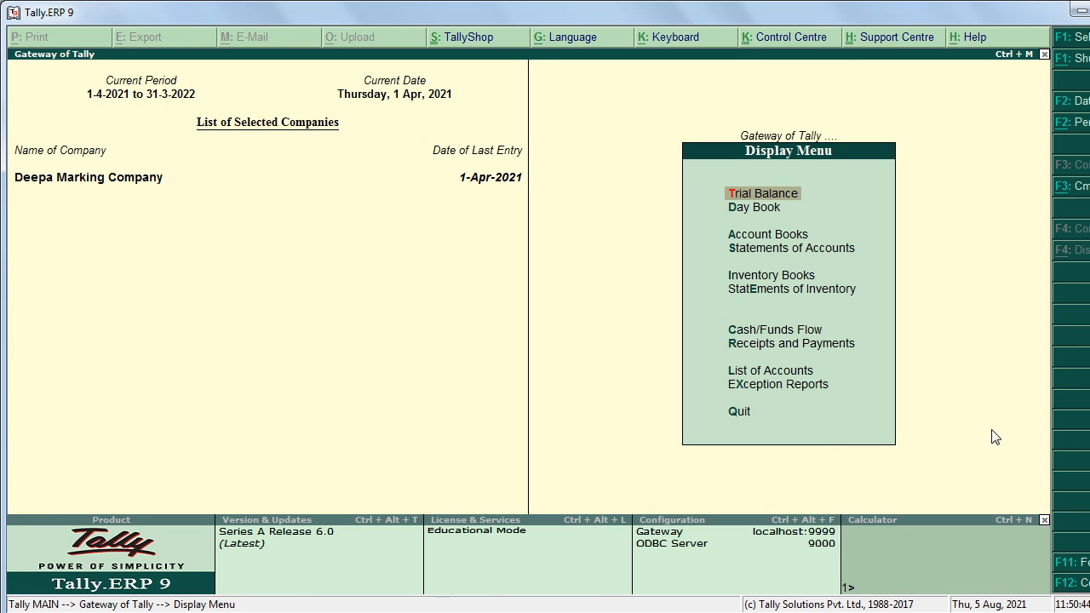
key(Return)
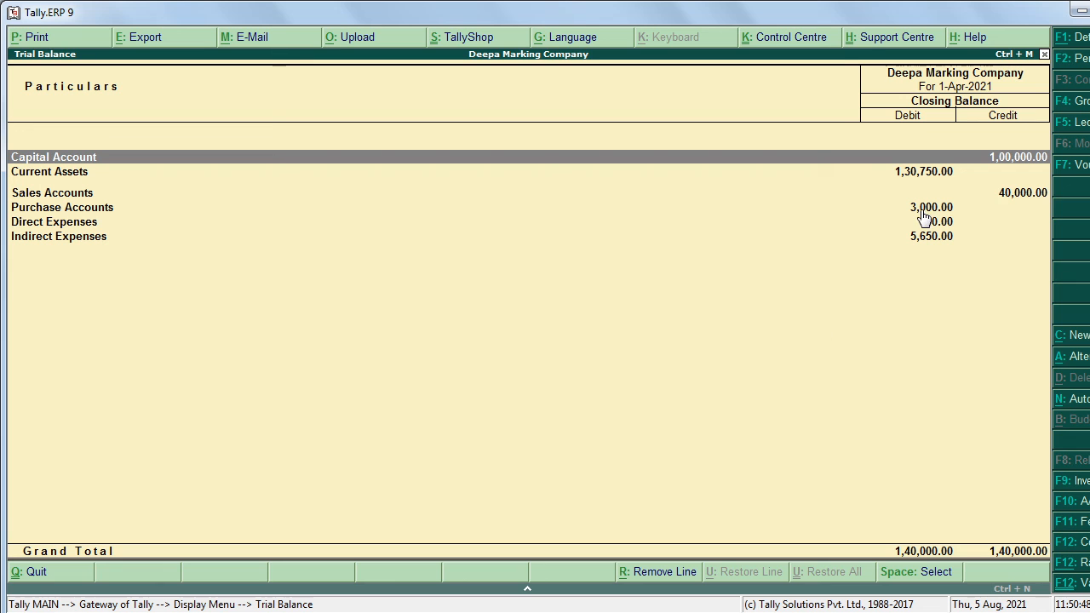
key(Escape)
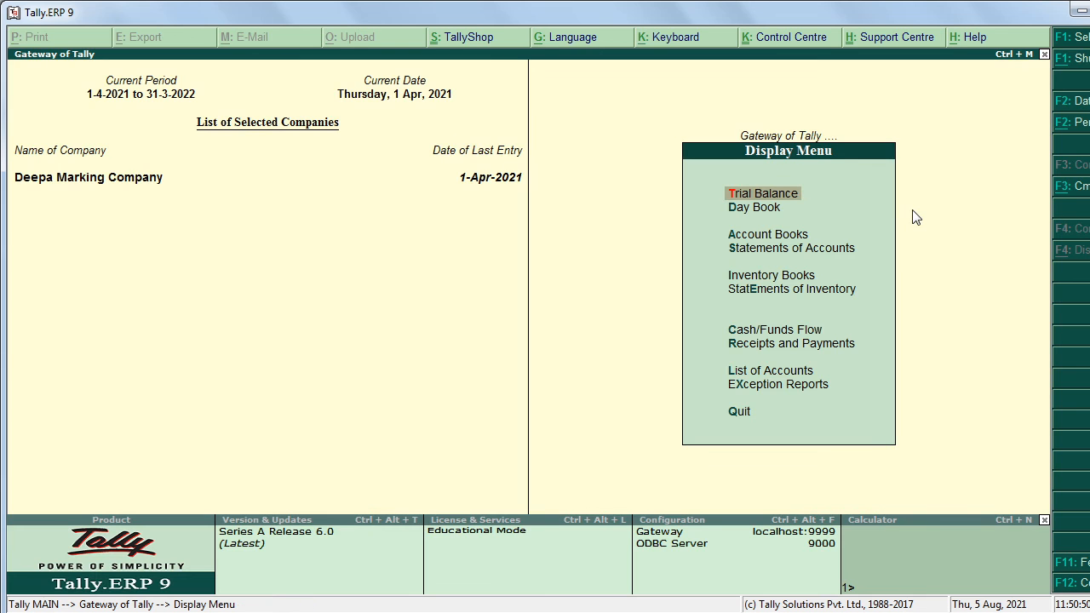
key(Down)
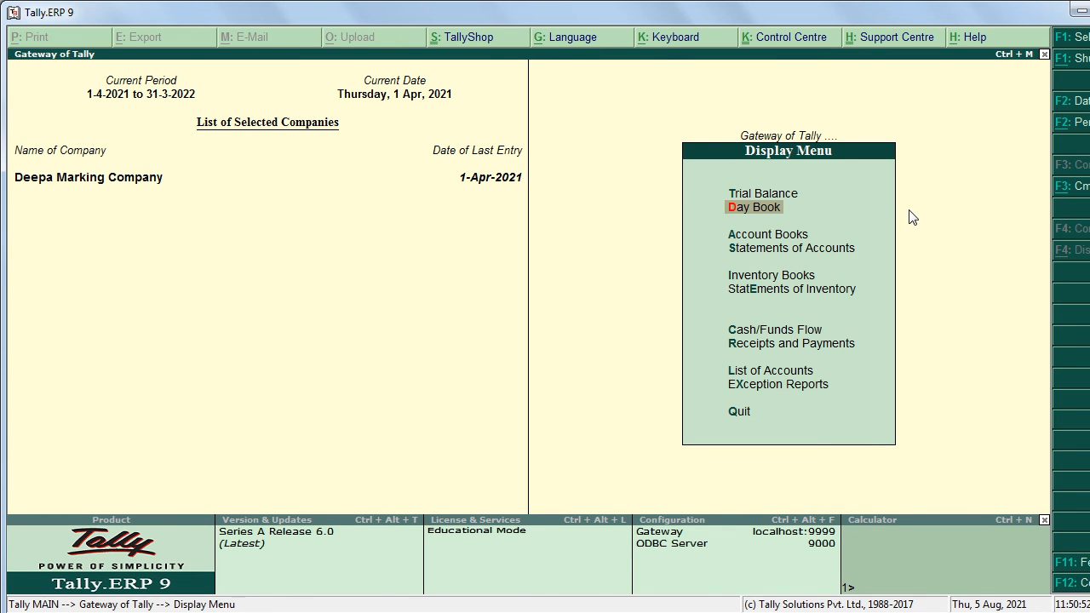
key(Return)
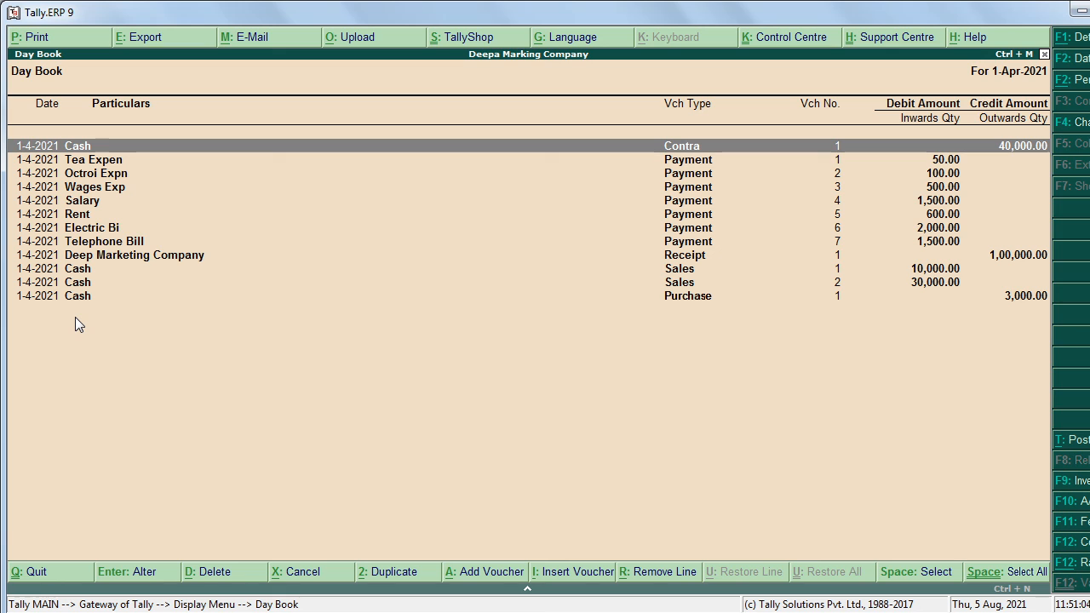
key(Escape)
key(Escape)
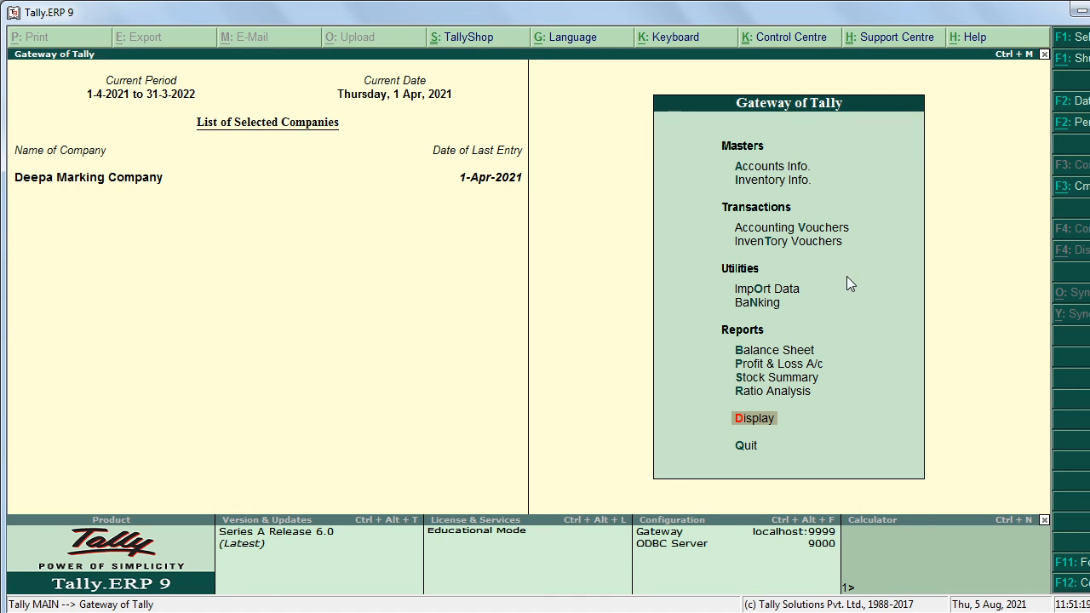
Step: Display the Bank of India ledger through Accounts Info > Ledgers > Single Ledger
click(793, 229)
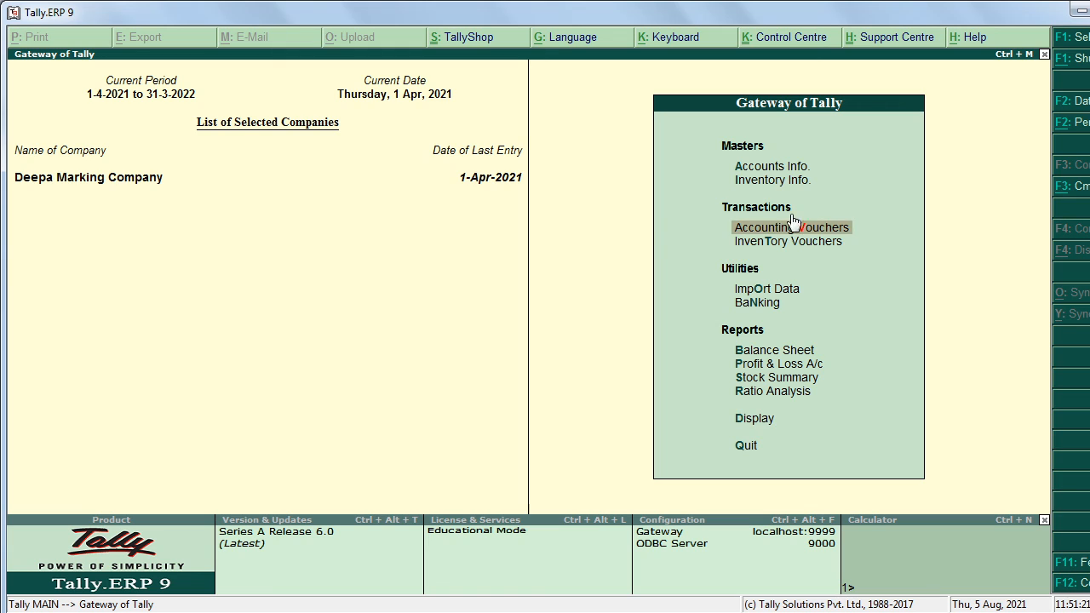
click(780, 166)
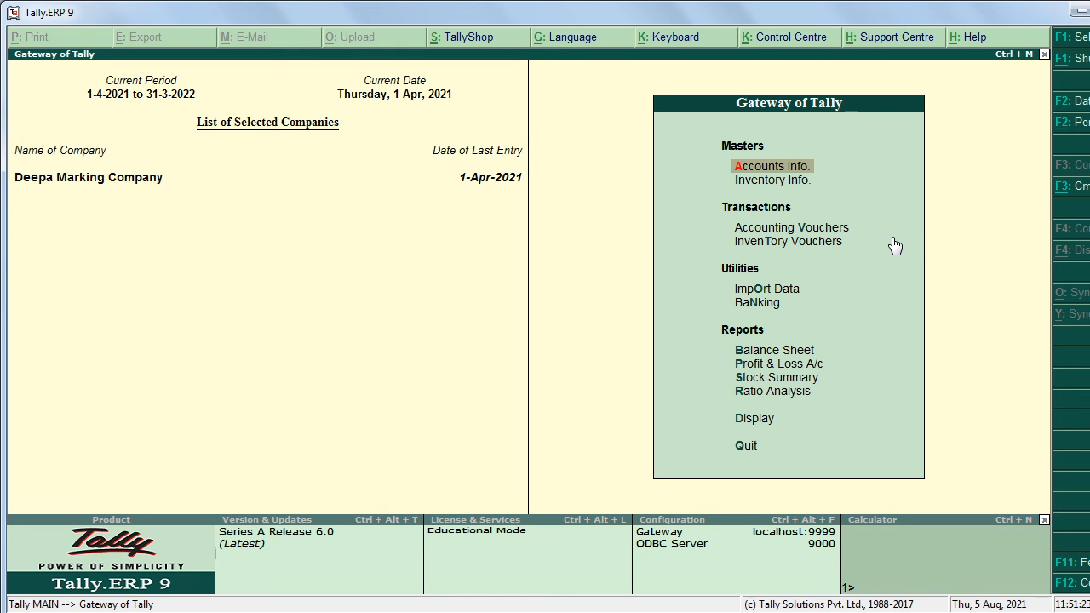
key(Return)
key(Down)
key(Return)
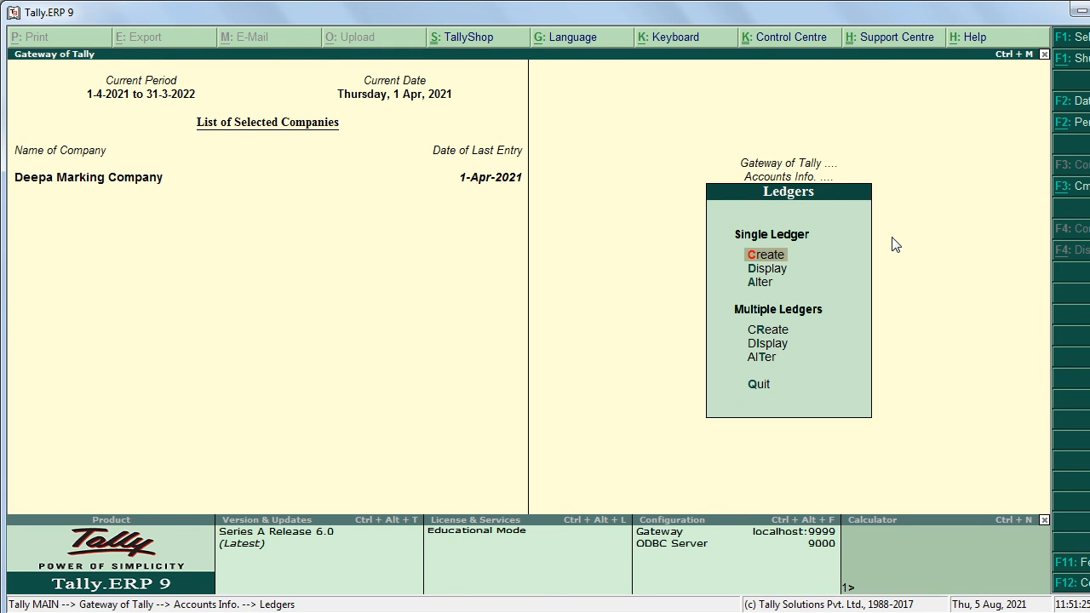
key(Down)
key(Return)
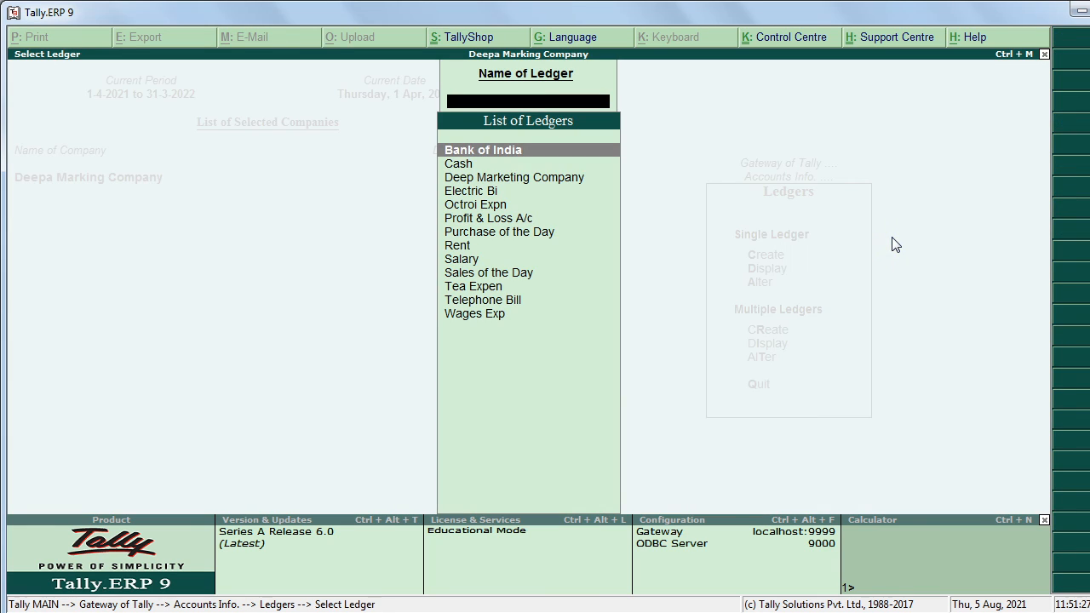
key(Down)
key(Up)
key(Return)
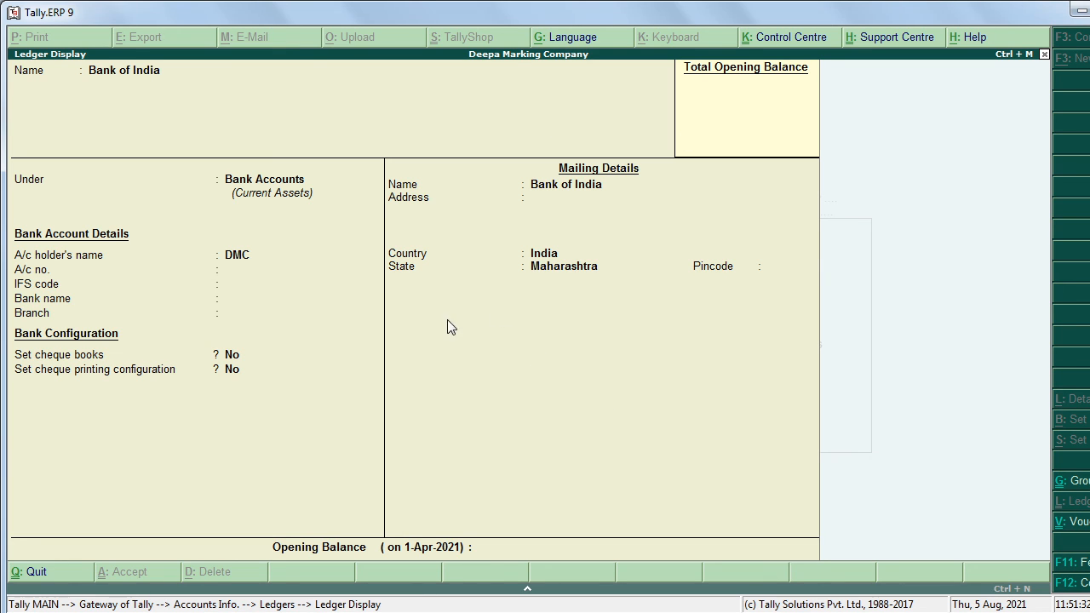
key(Escape)
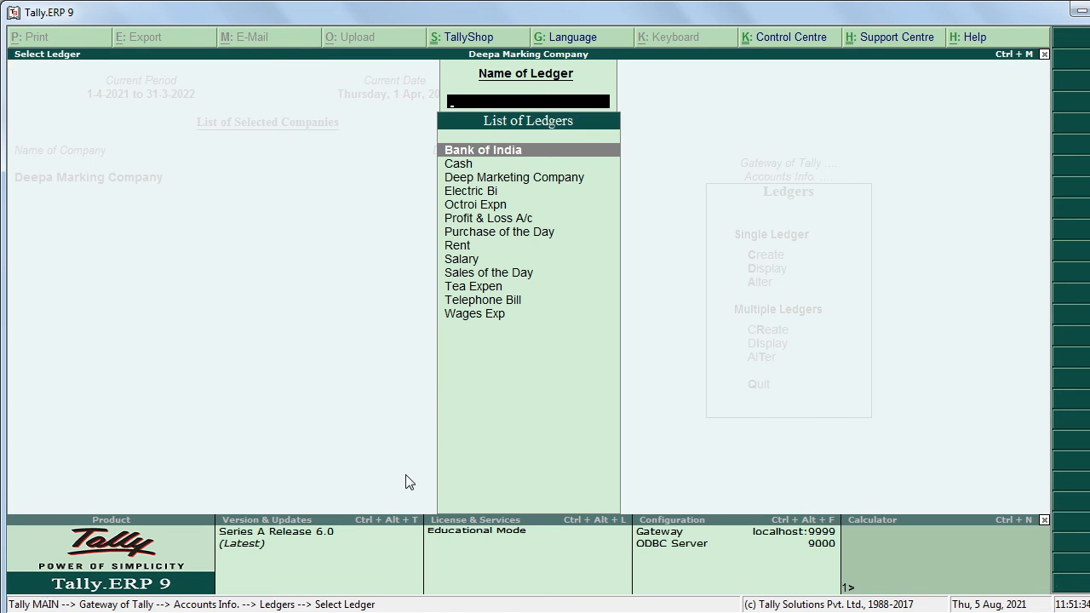
key(Escape)
Step: Open the Deep Marketing Company ledger in Single Ledger Alter
key(Down)
key(Return)
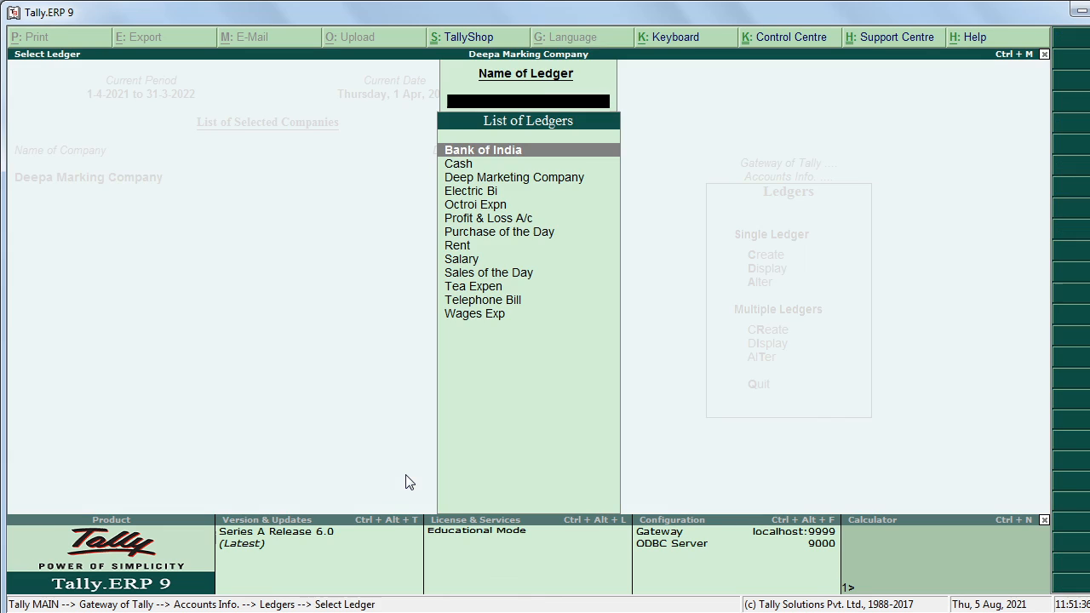
key(Down)
key(Down)
key(Down)
key(Down)
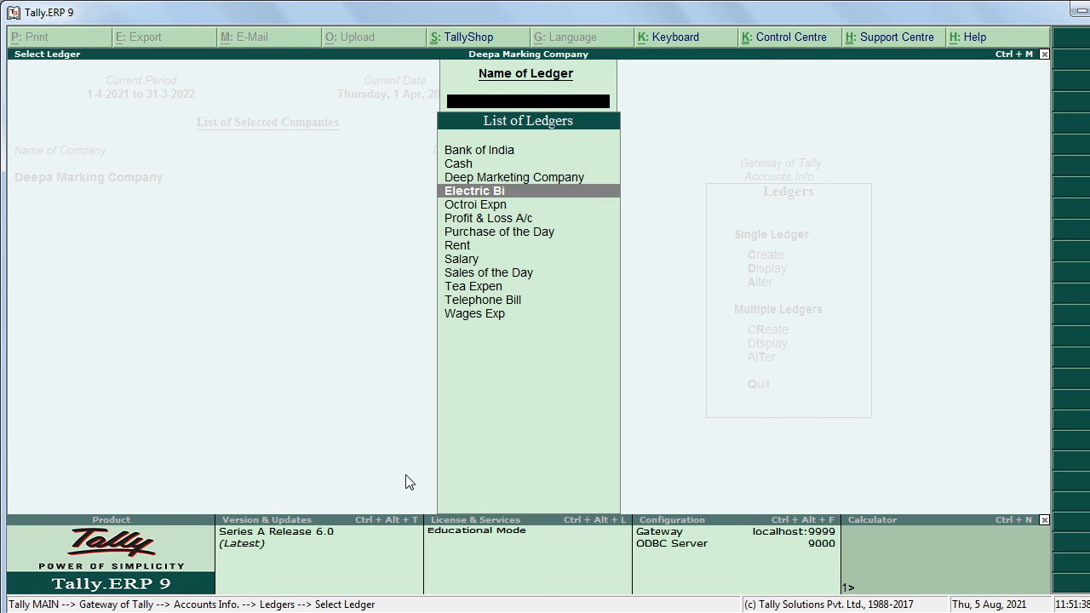
key(Up)
key(Up)
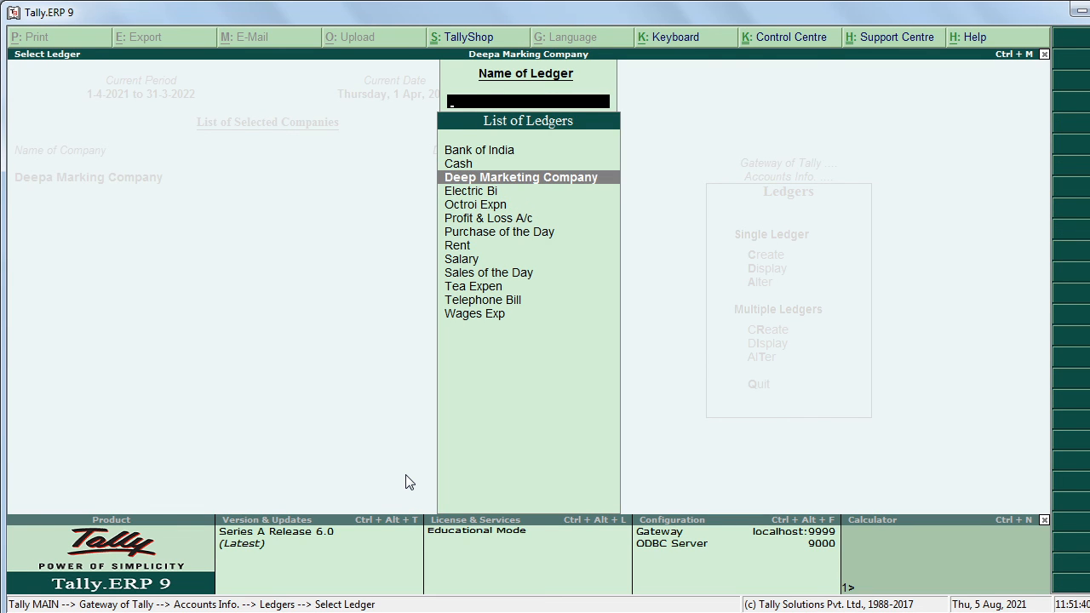
key(Return)
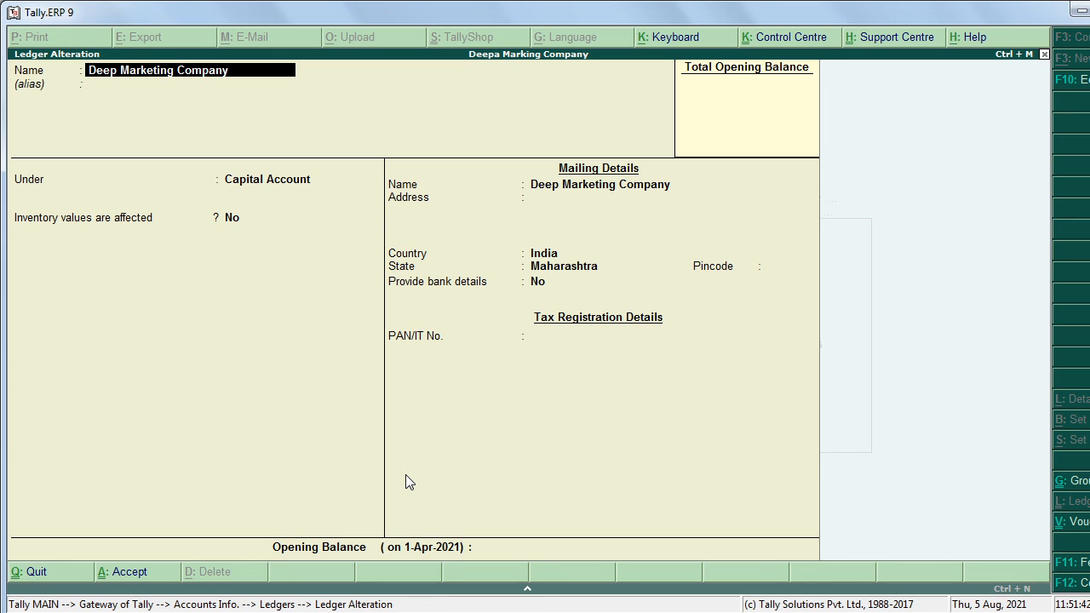
text(Depa)
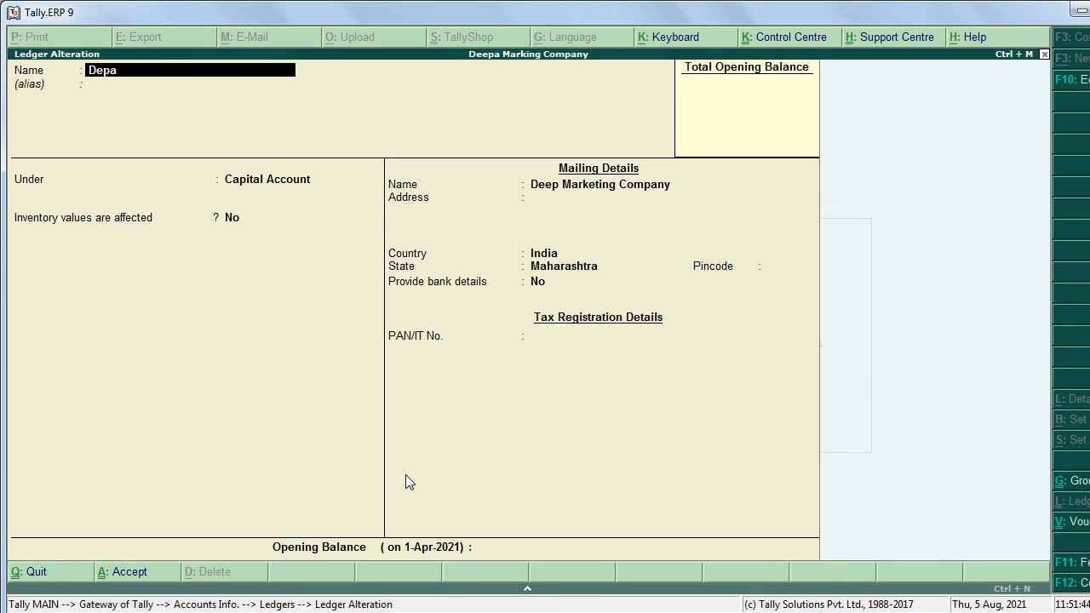
key(BackSpace)
key(BackSpace)
text(epa MC)
key(Return)
key(Return)
key(Return)
key(Return)
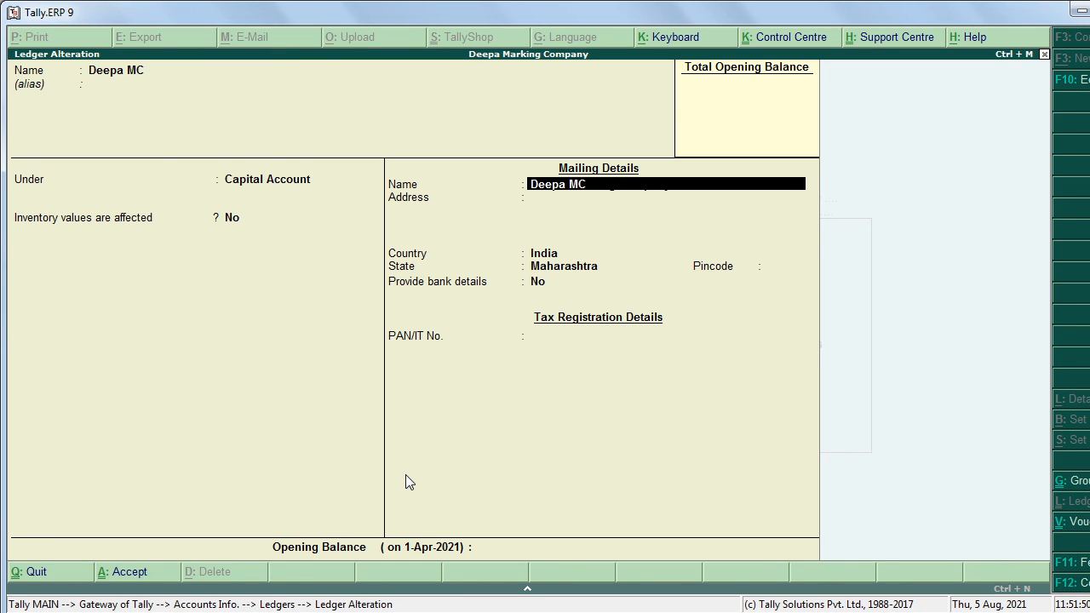
key(Return)
key(Return)
key(Return)
key(Return)
key(Return)
key(Return)
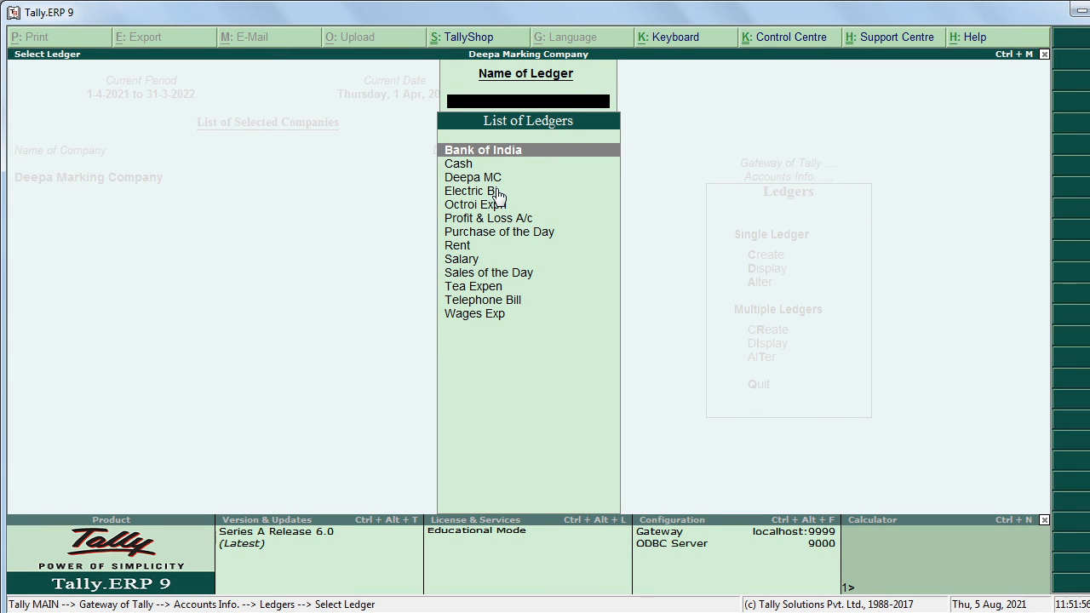
key(Escape)
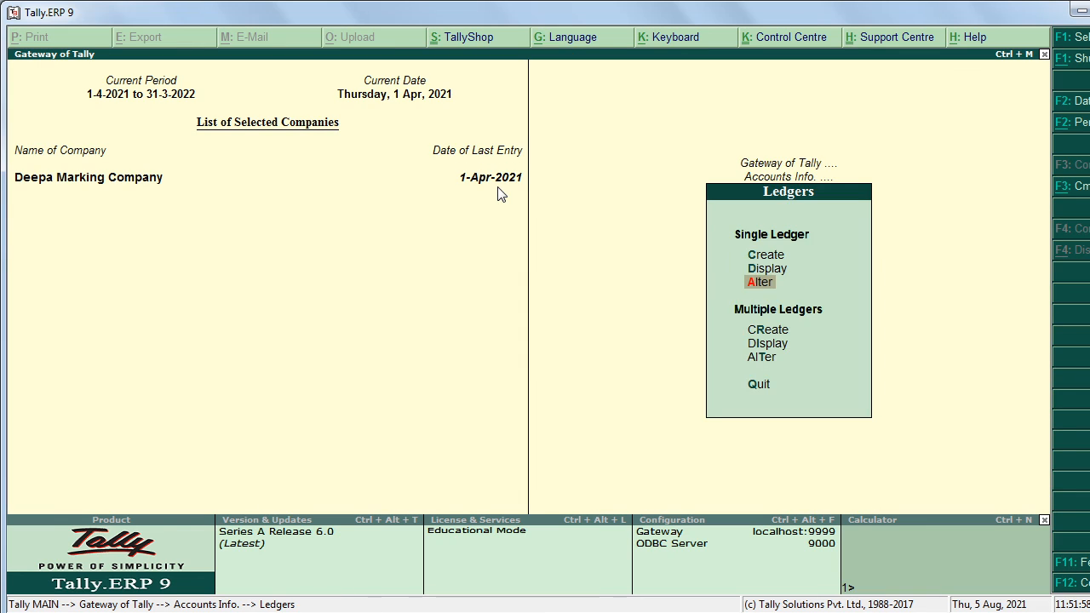
Step: Return to the Gateway of Tally, then open and close voucher entry without creating anything
key(Escape)
key(Escape)
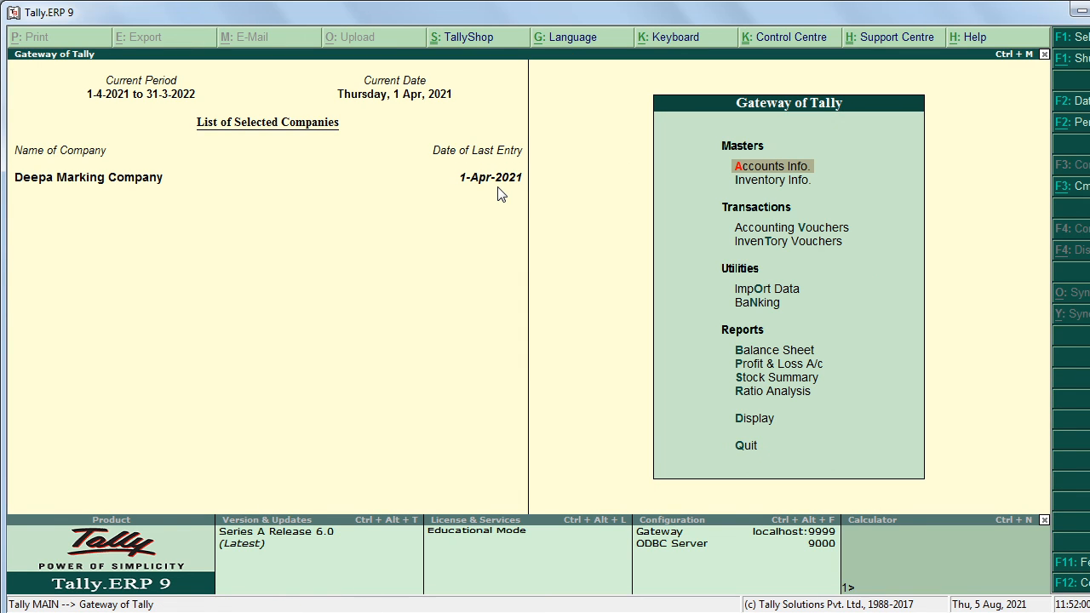
click(773, 232)
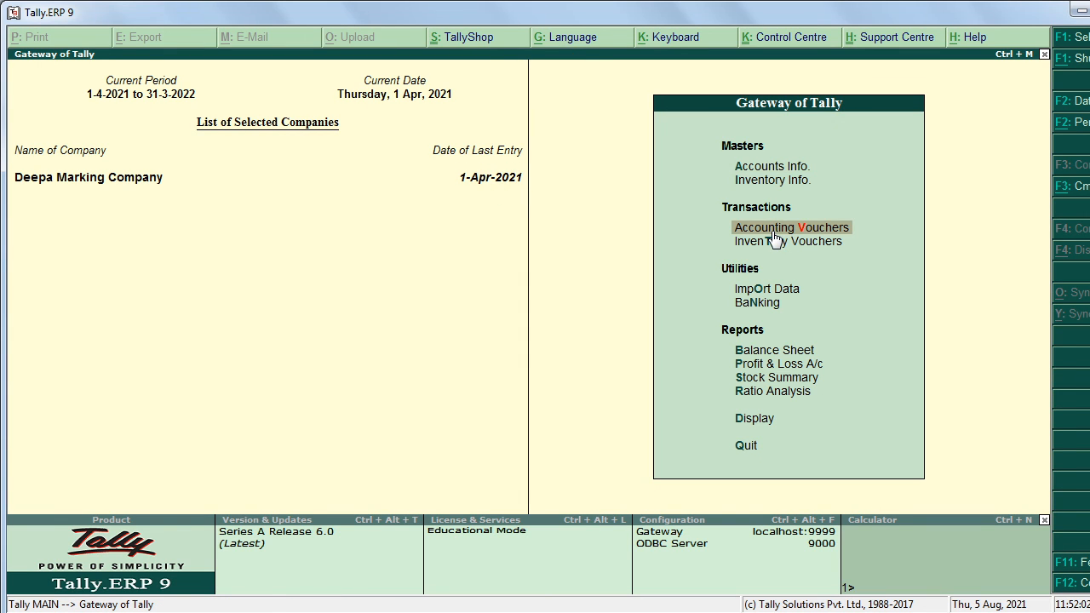
click(772, 236)
key(Escape)
Step: Open the Day Book from the Display reports menu
key(Down)
key(Down)
key(Down)
key(Down)
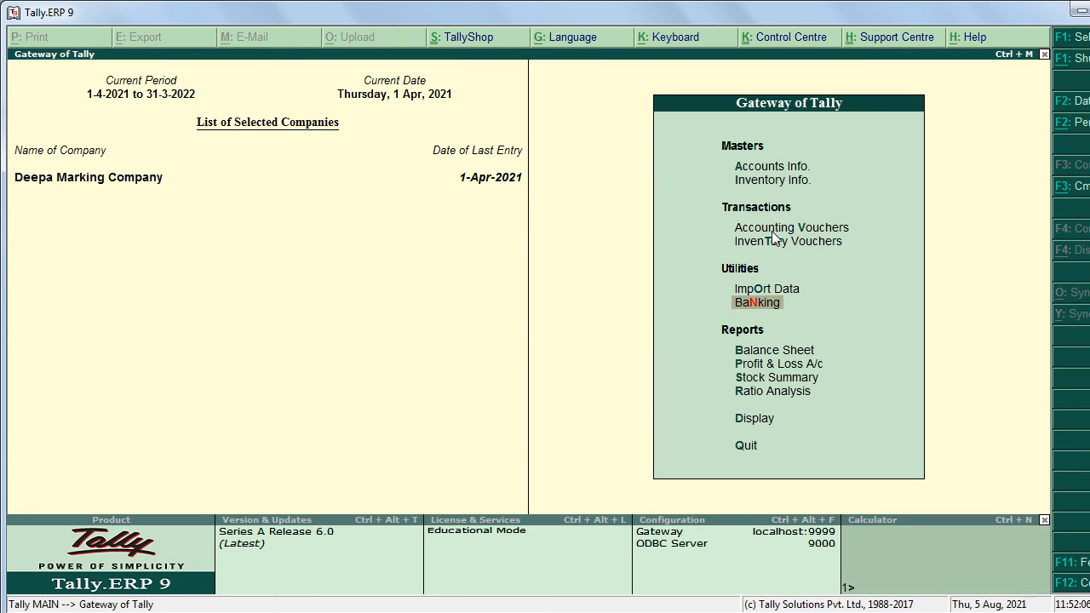
key(Down)
key(Down)
key(Down)
key(Down)
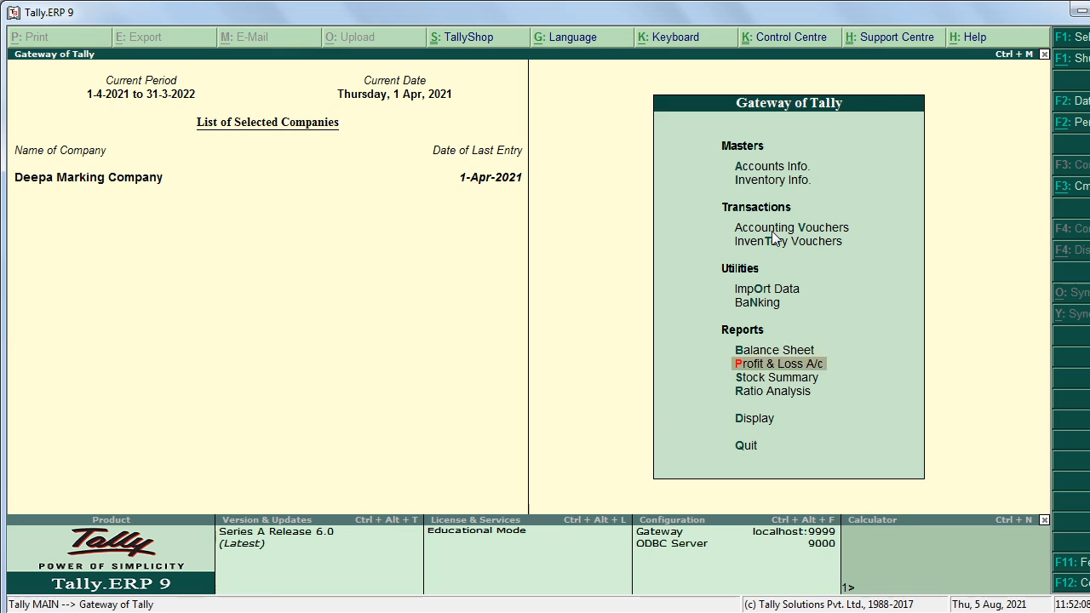
key(Return)
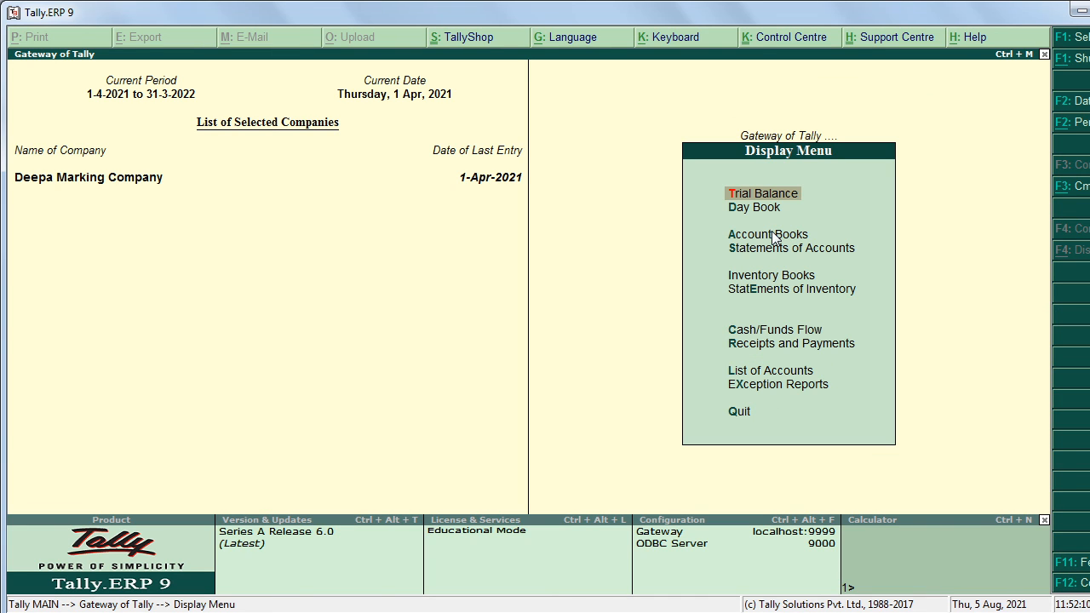
key(Down)
key(Return)
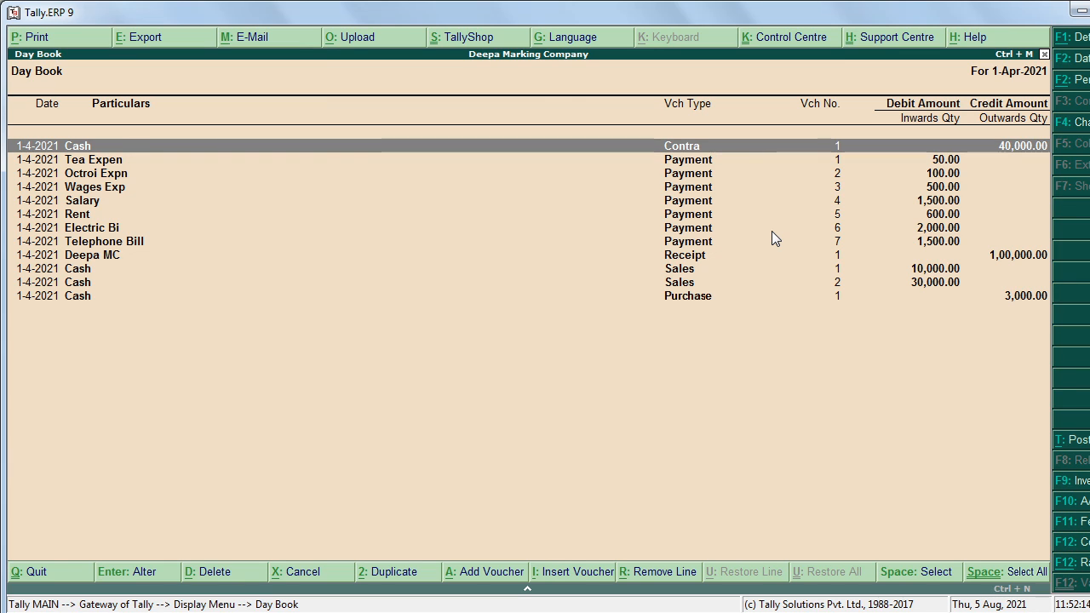
Step: Open the Telephone Bill payment voucher No. 7 (Cash credited 1,500) from the Day Book
key(Down)
key(Down)
key(Down)
key(Down)
key(Down)
key(Down)
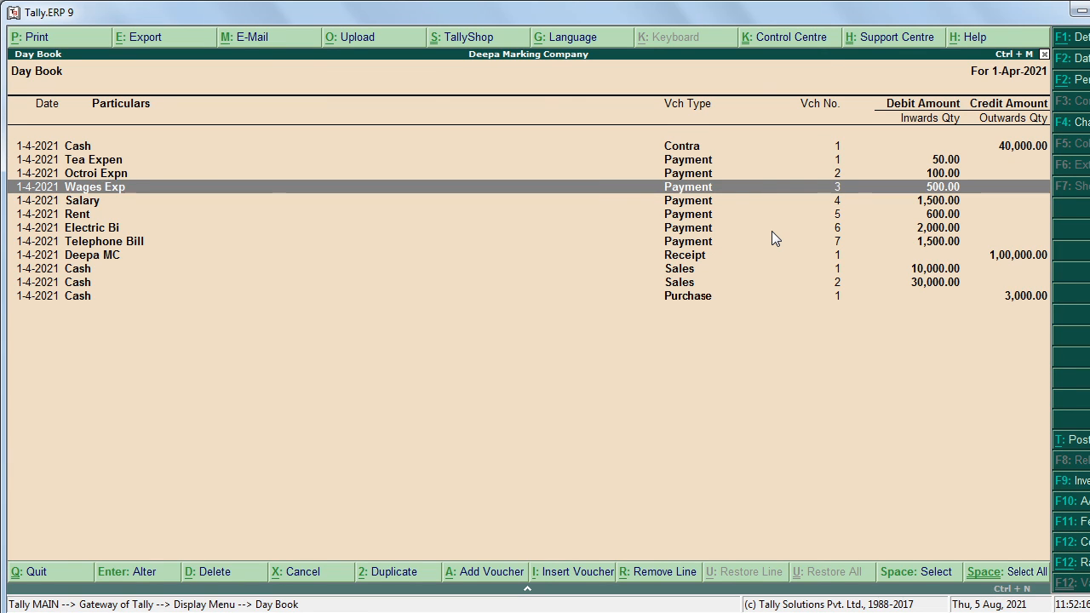
key(Down)
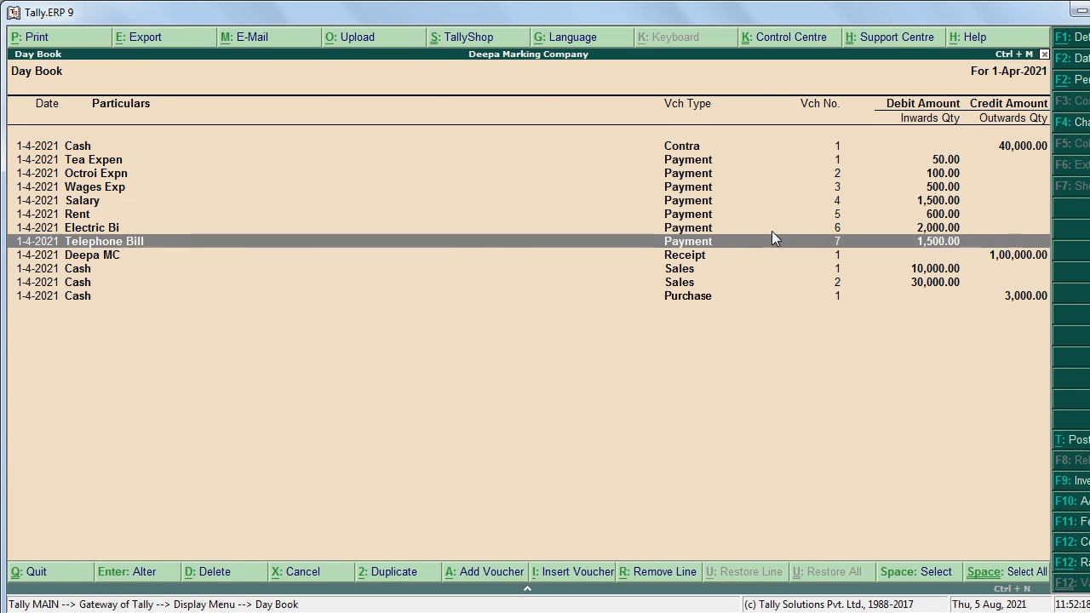
key(Return)
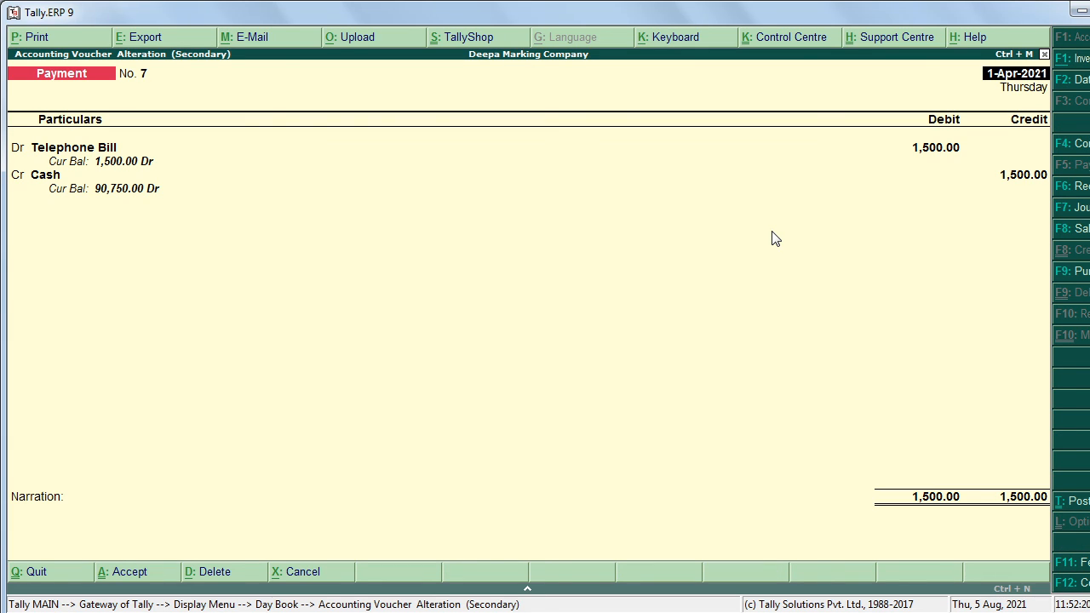
Step: Cancel the delete prompt and leave voucher No. 7 unchanged, returning to the Day Book
key(alt+d)
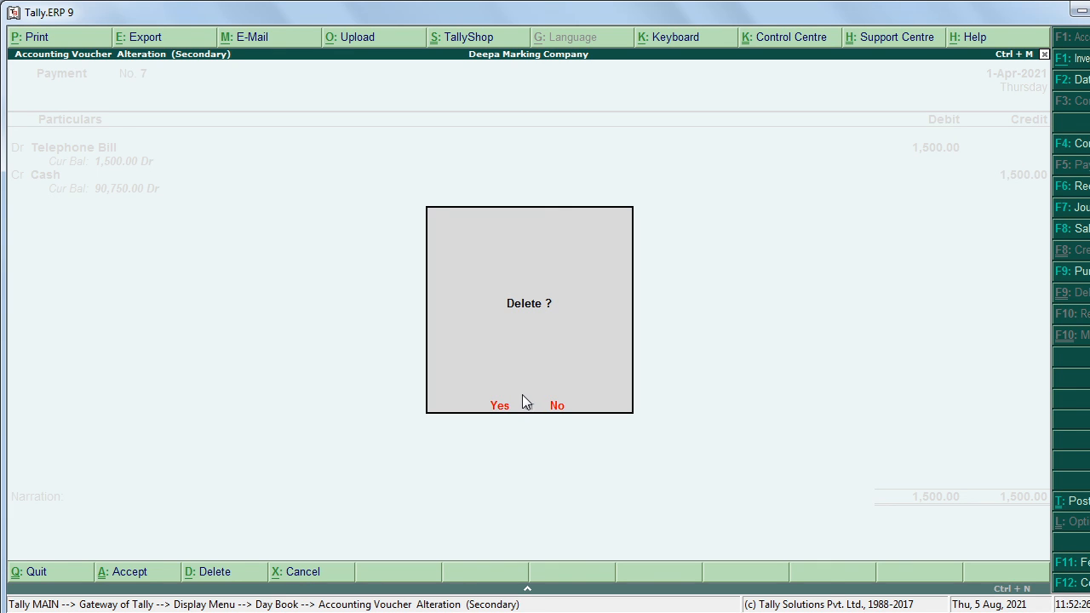
key(Escape)
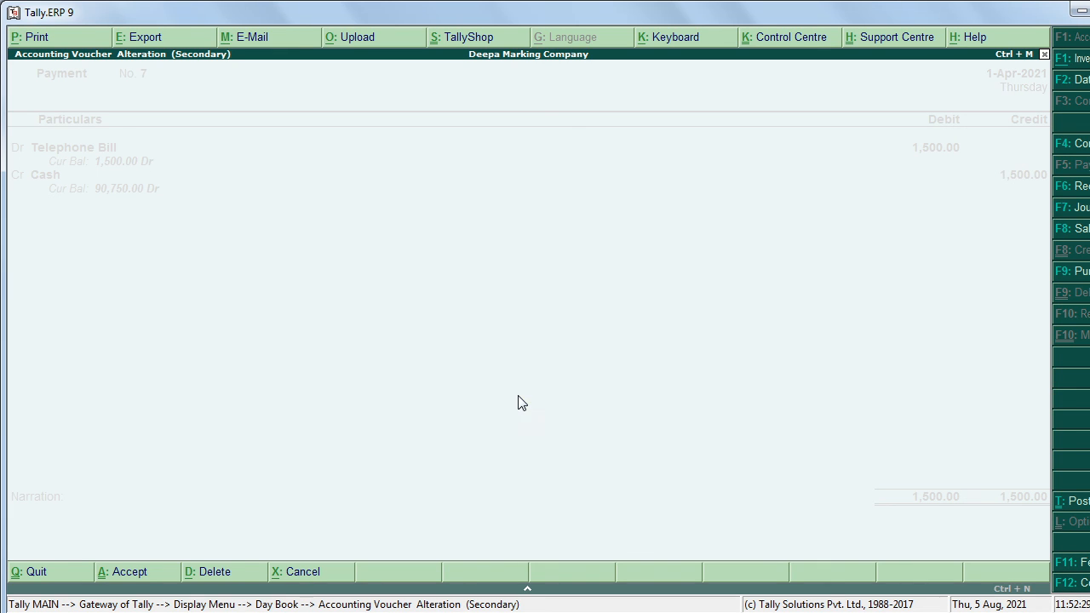
key(Escape)
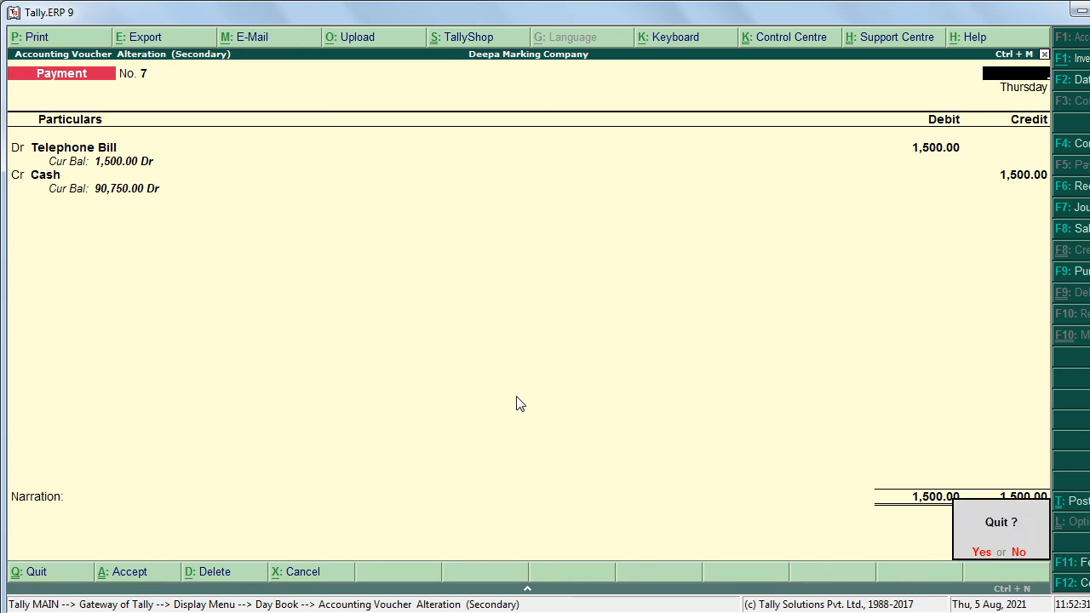
key(y)
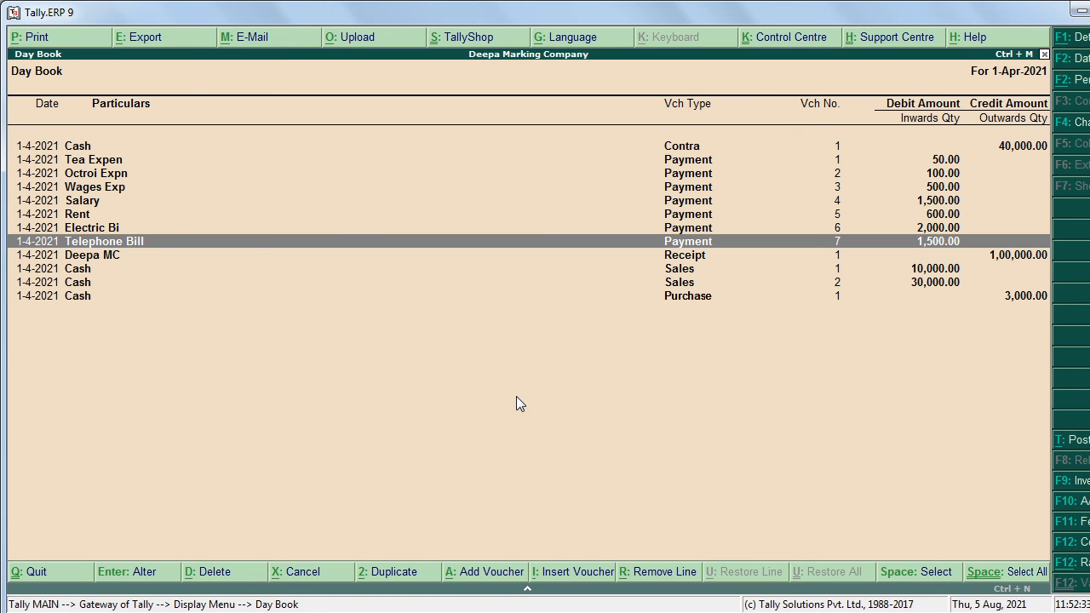
Step: Reopen voucher No. 7, set the Telephone Bill debit to 2,000, and save it
key(Return)
key(Return)
key(Return)
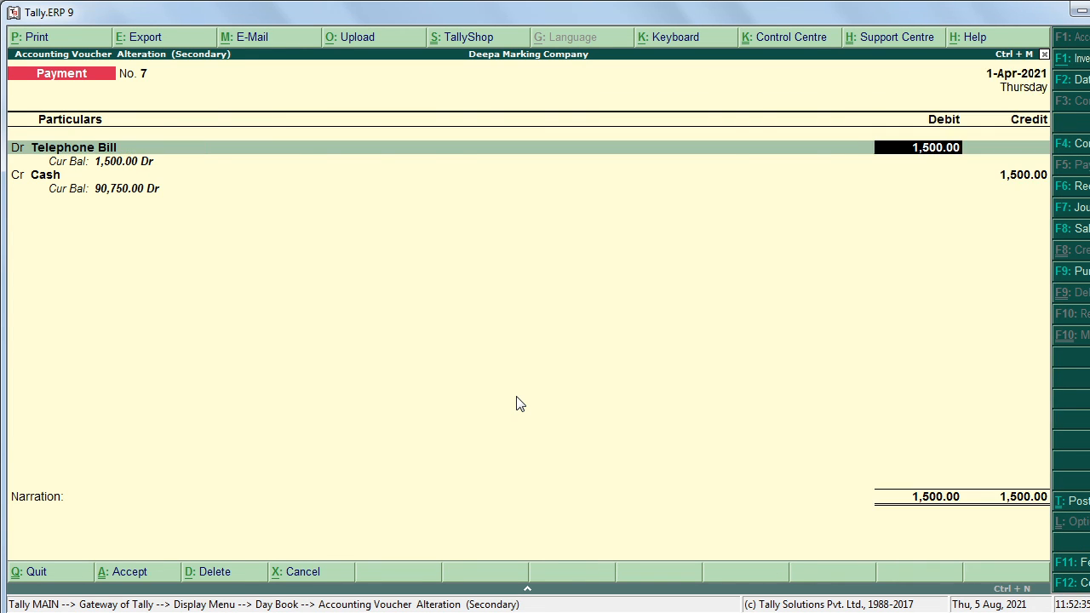
key(Return)
key(BackSpace)
text(2000)
key(Return)
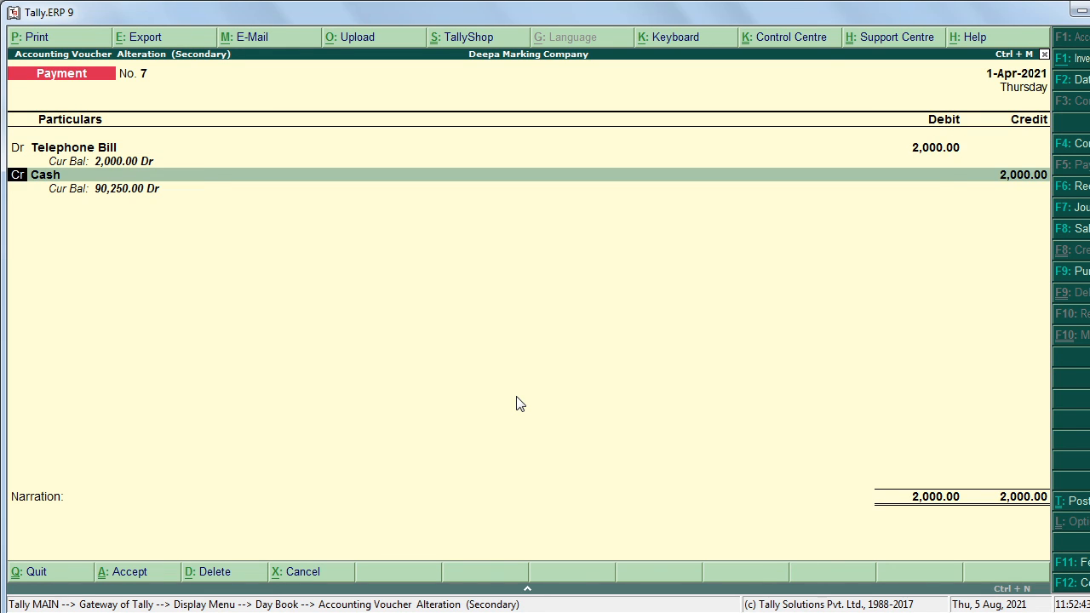
key(Return)
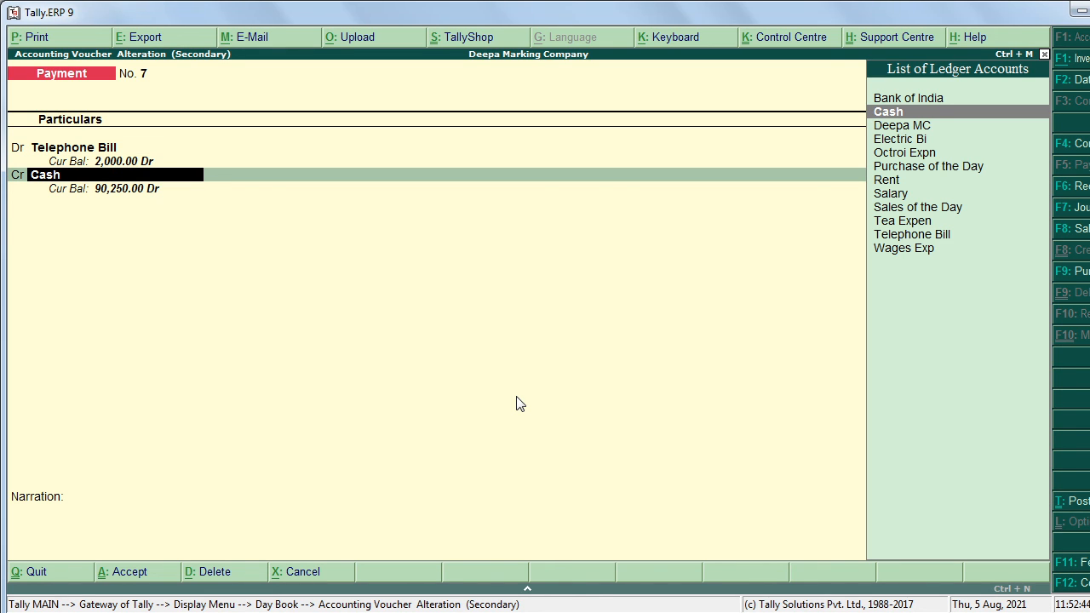
key(ctrl+a)
key(Escape)
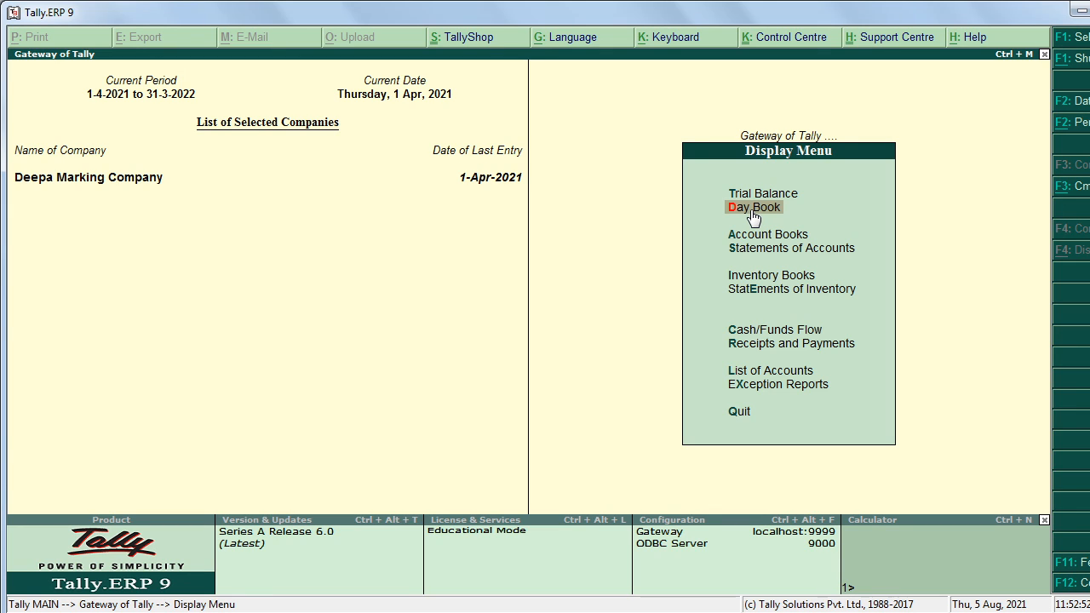
Step: Return to the main Gateway of Tally without quitting, then switch to OBS
key(Escape)
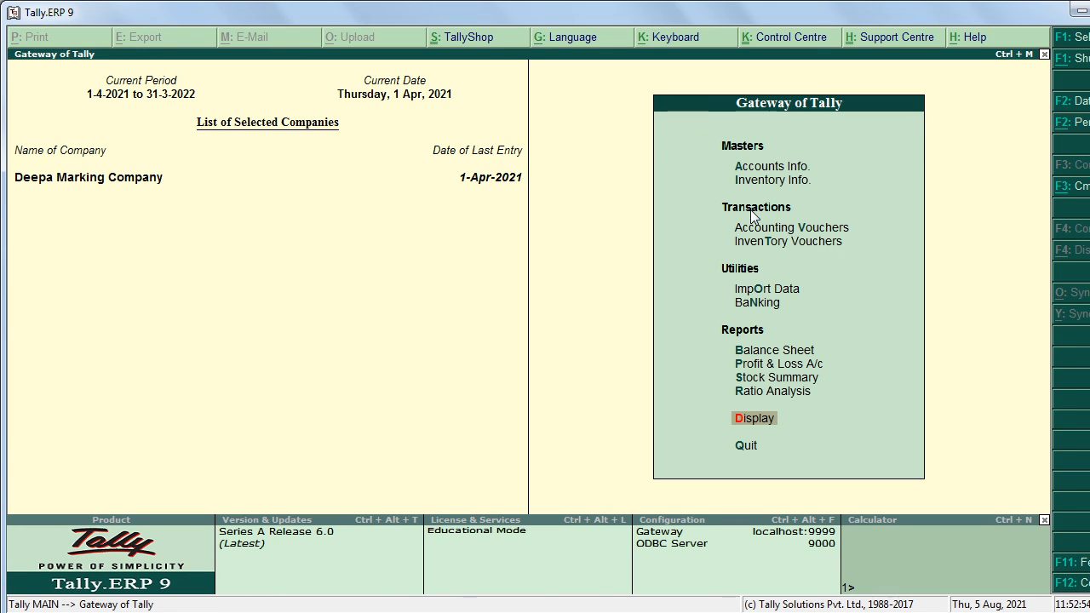
key(Escape)
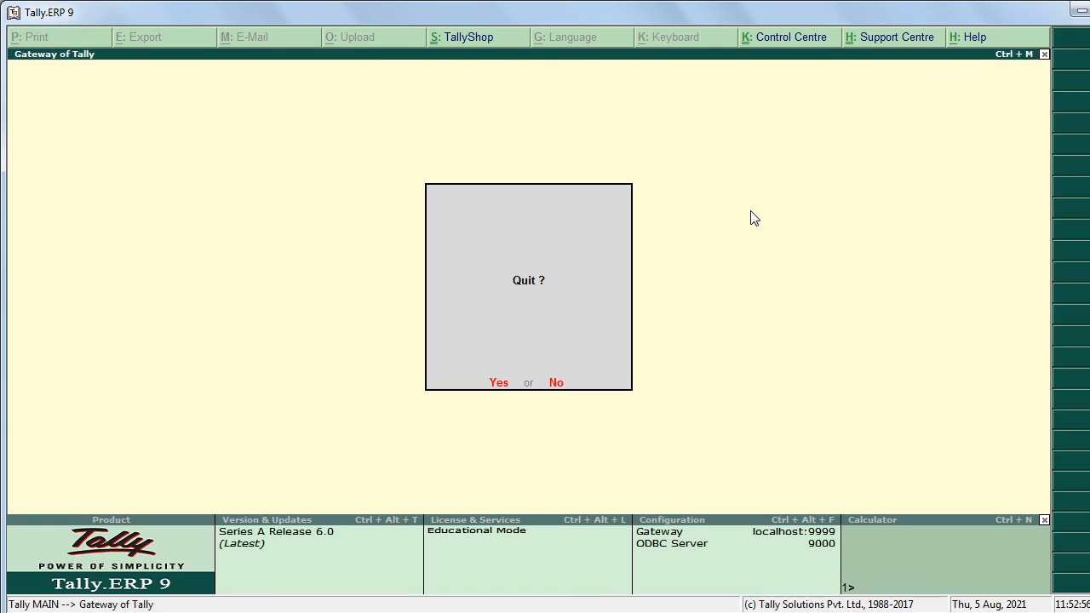
key(n)
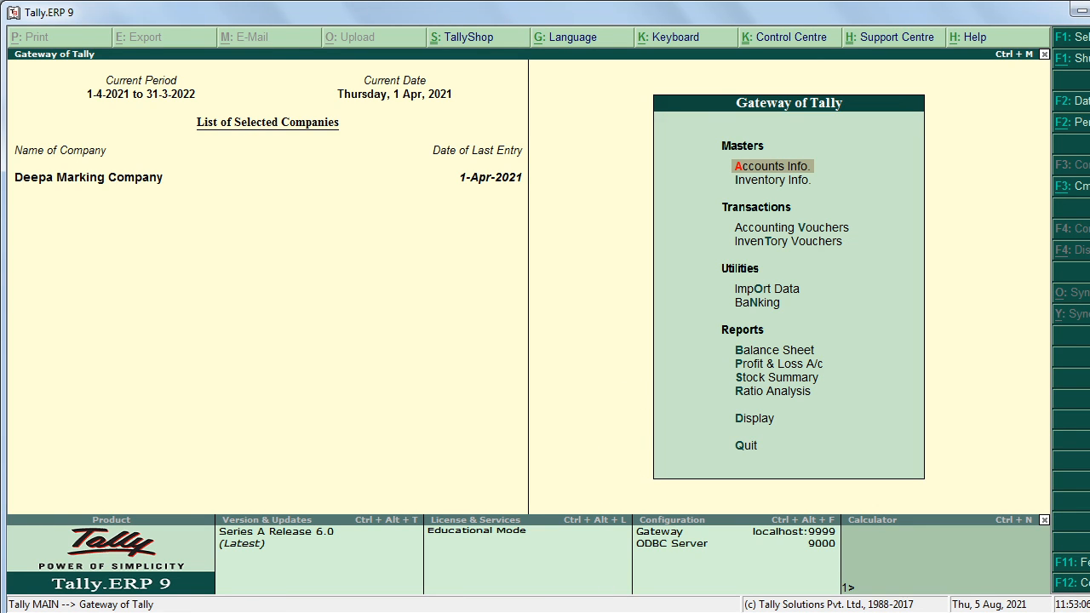
click(498, 611)
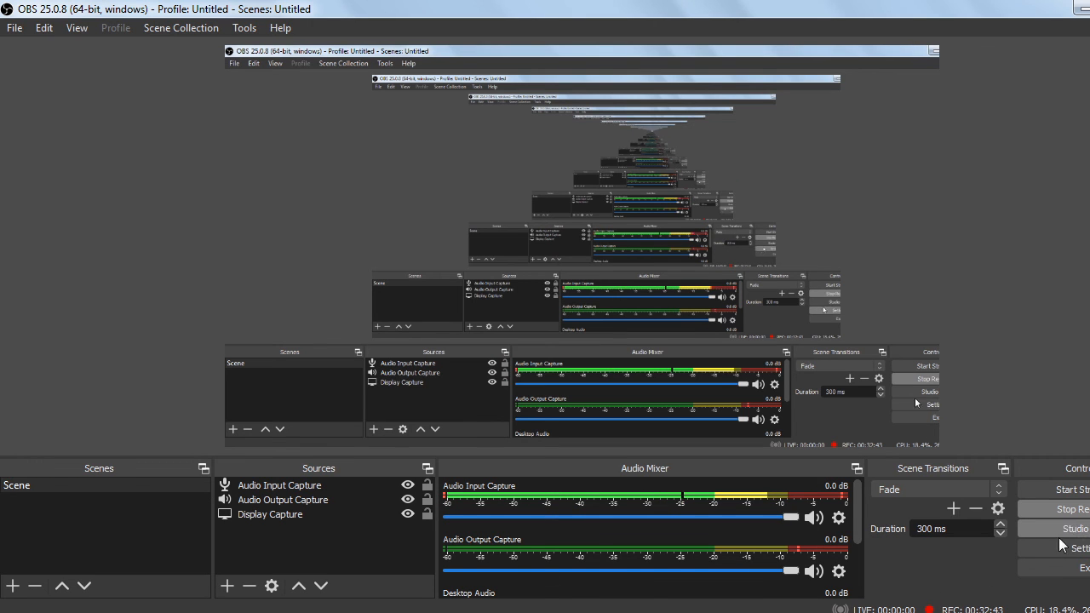